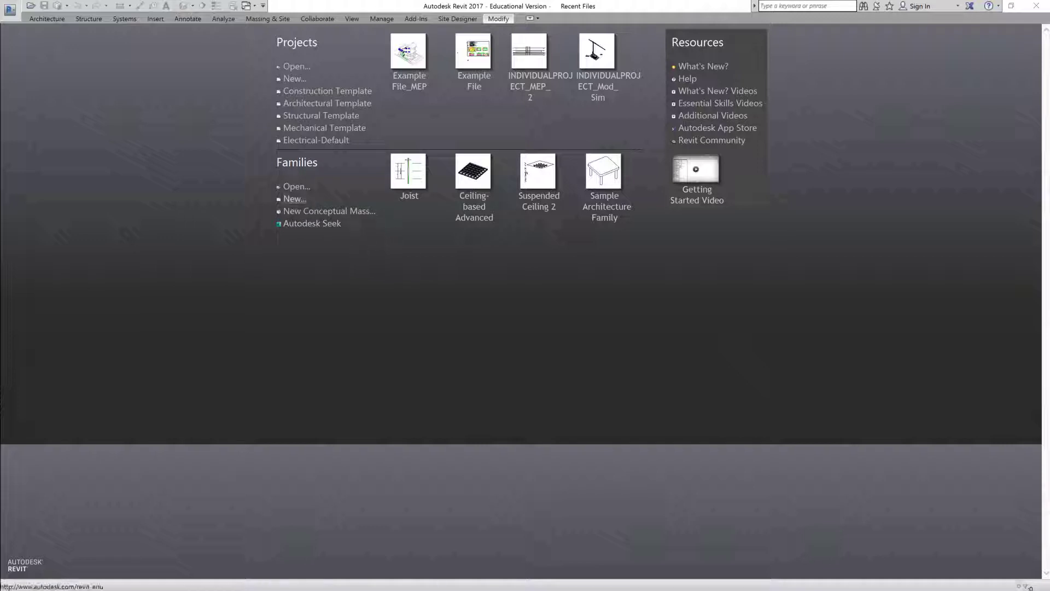
Create a new family, Family5, from the Generic Model template, showing the Ref. Level plan
left_click(294, 198)
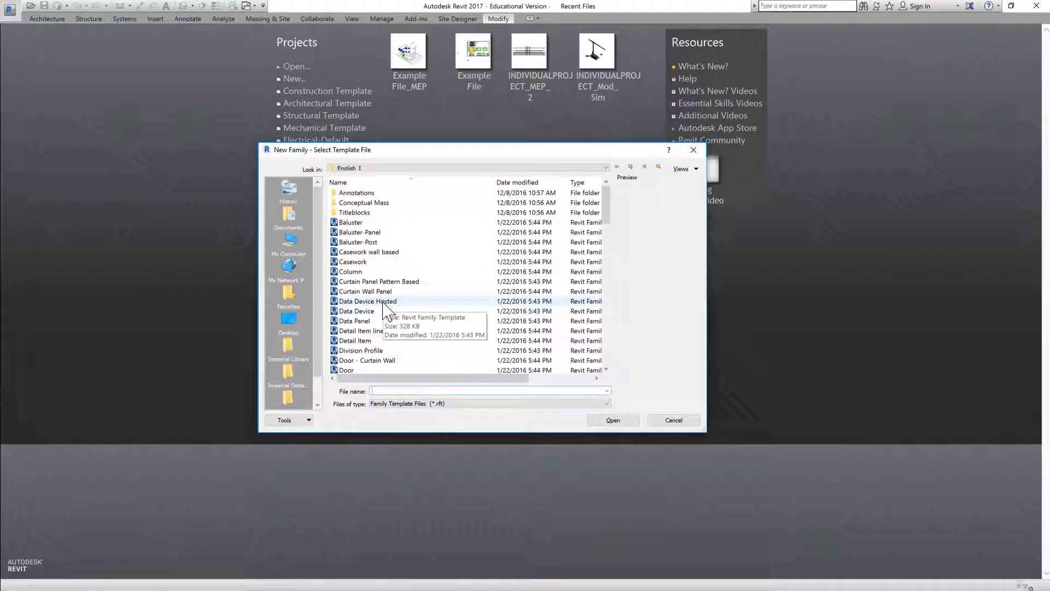
scroll(385, 306, "down", 8)
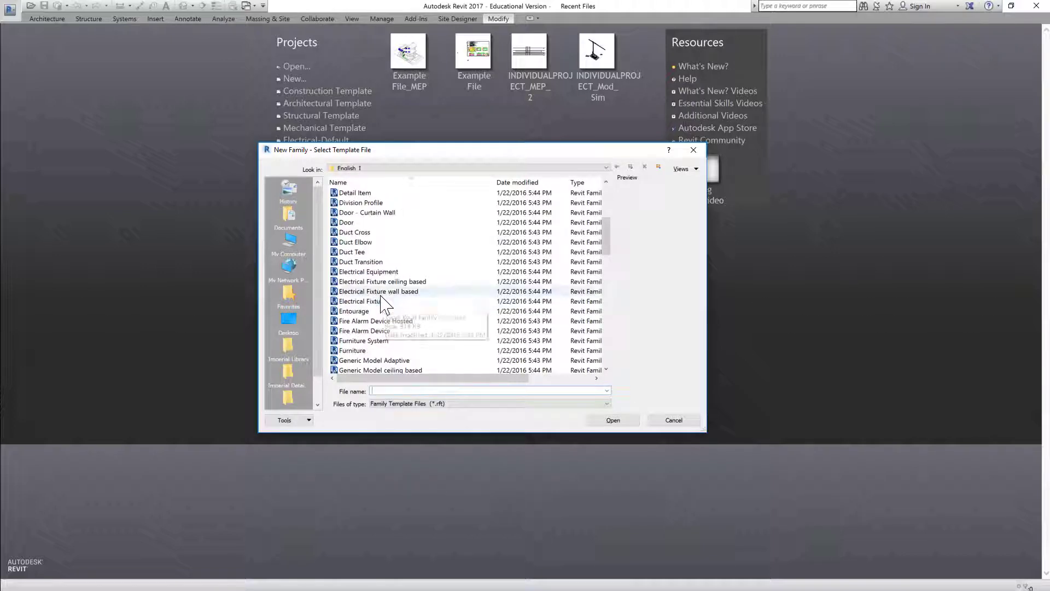
left_click(364, 330)
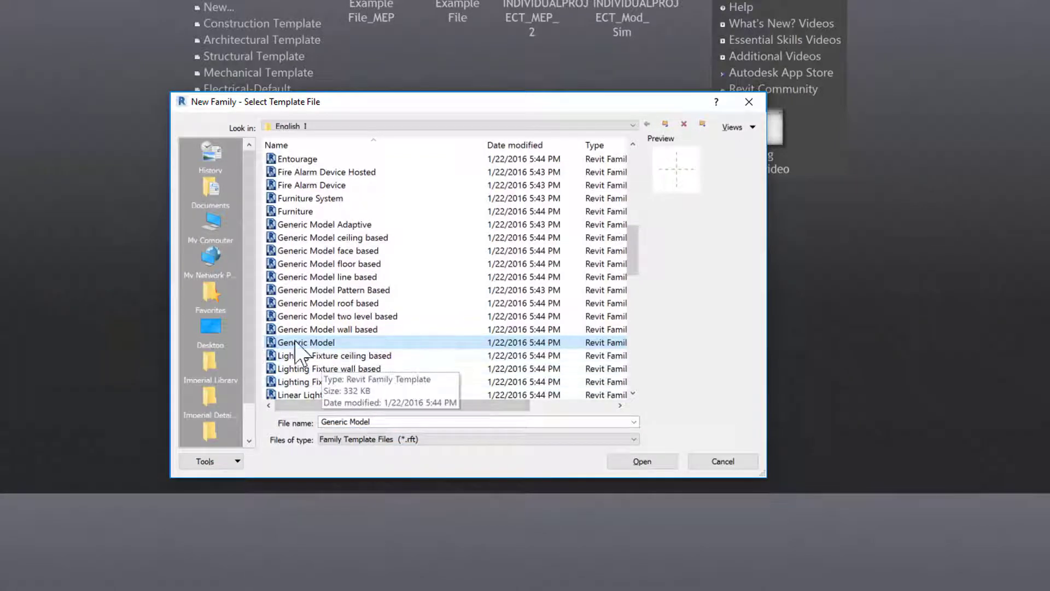
left_click(643, 462)
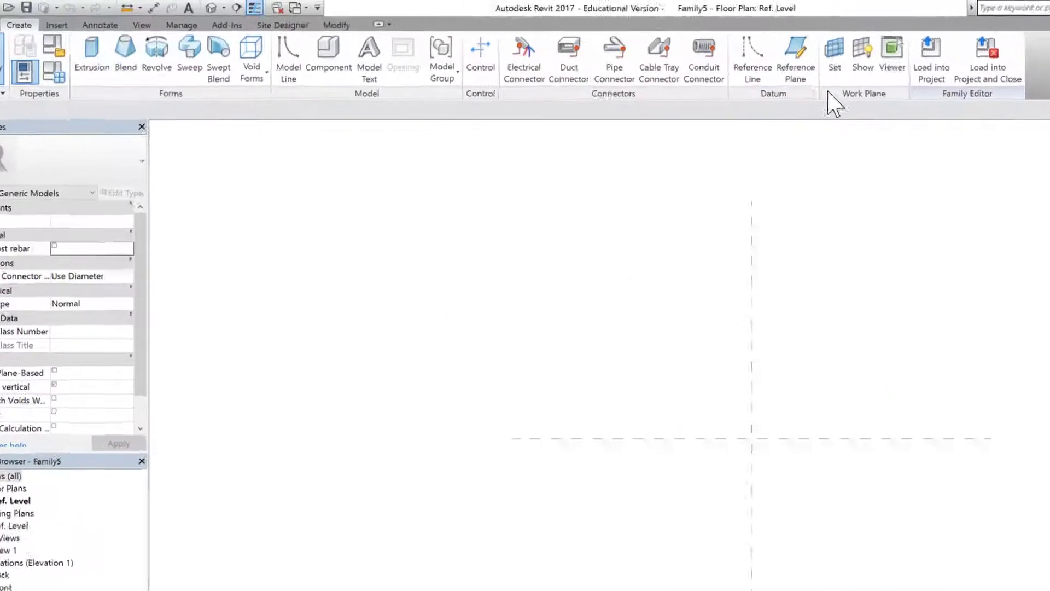
Pick-line reference planes offset 0' 2" from the vertical centre and 3' 0" from the horizontal
left_click(621, 42)
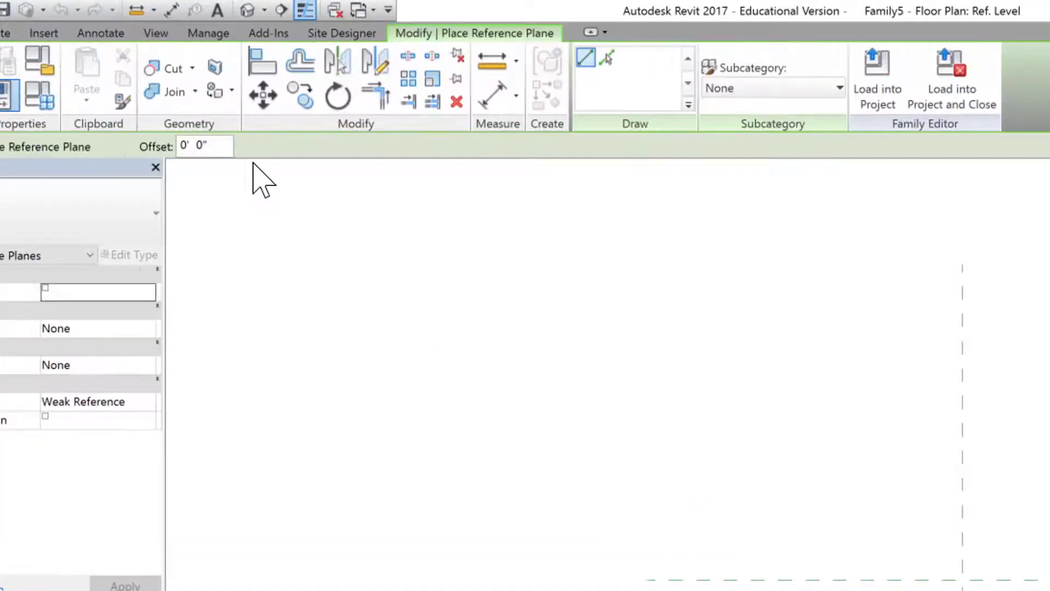
left_click(607, 57)
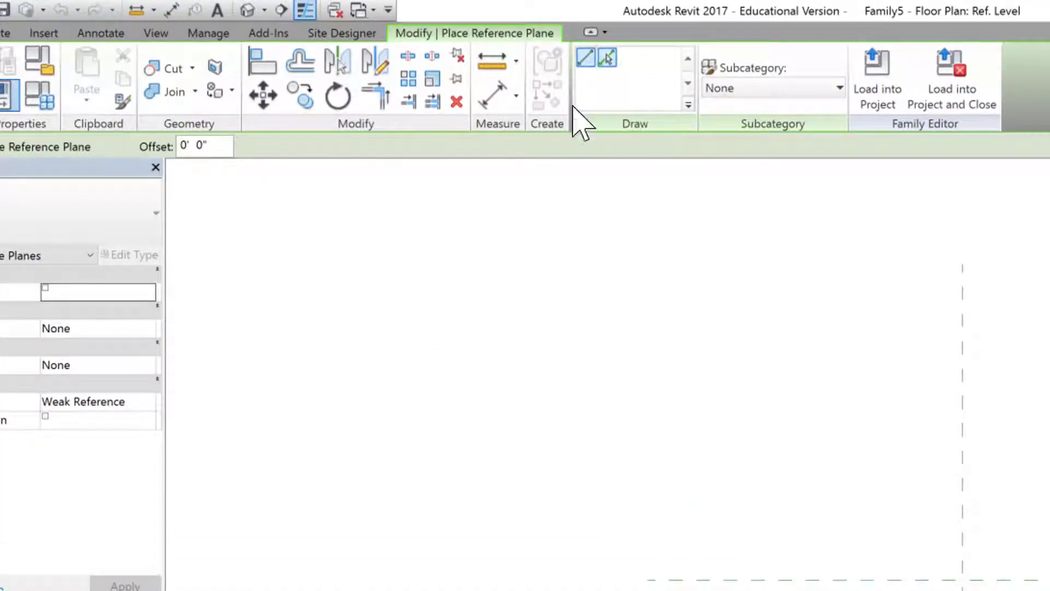
left_click(200, 146)
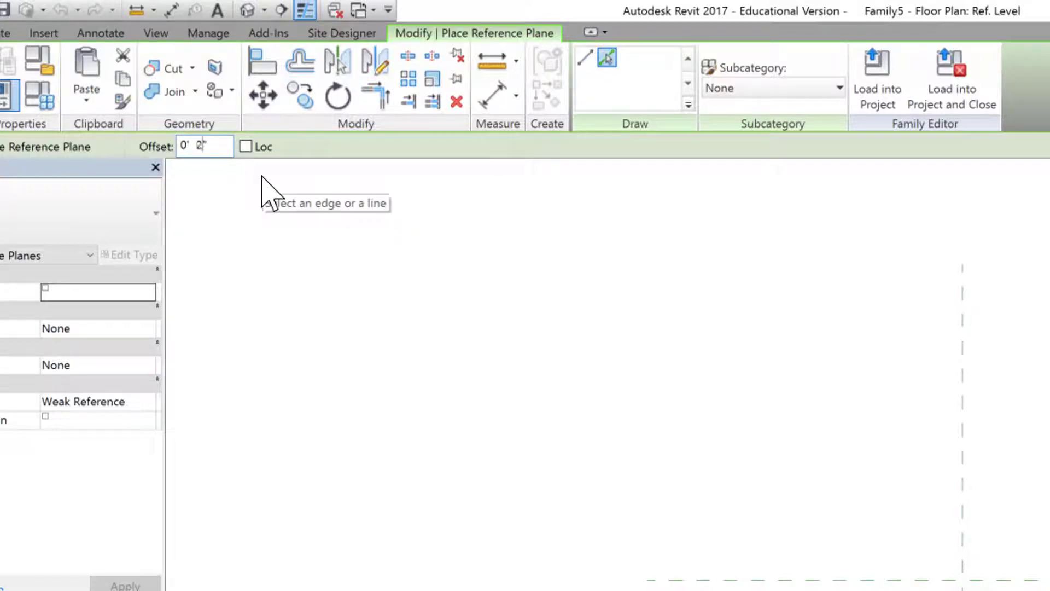
left_click(963, 450)
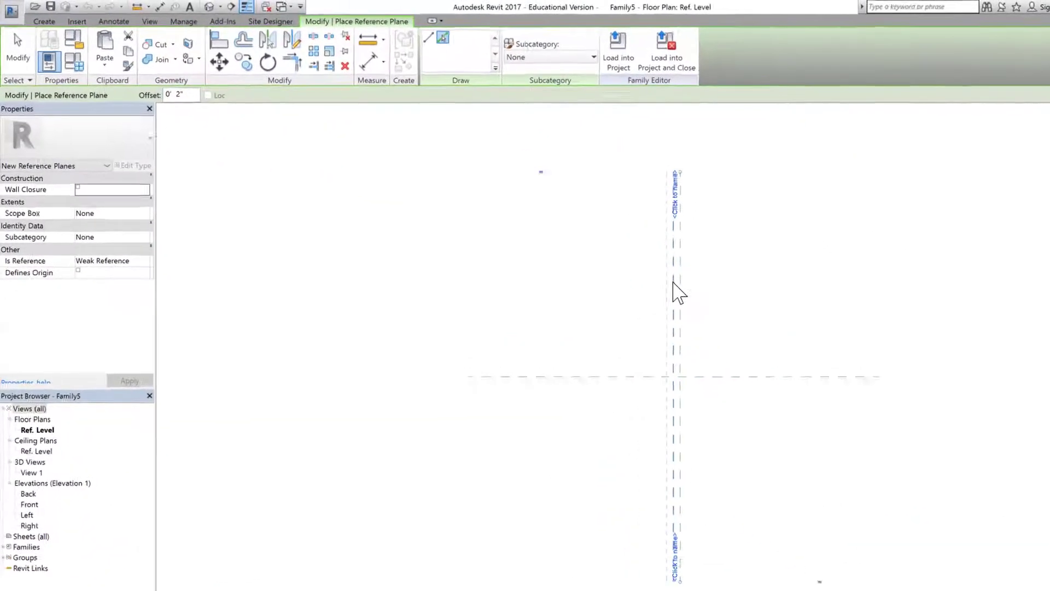
left_click_drag(208, 106, 119, 102)
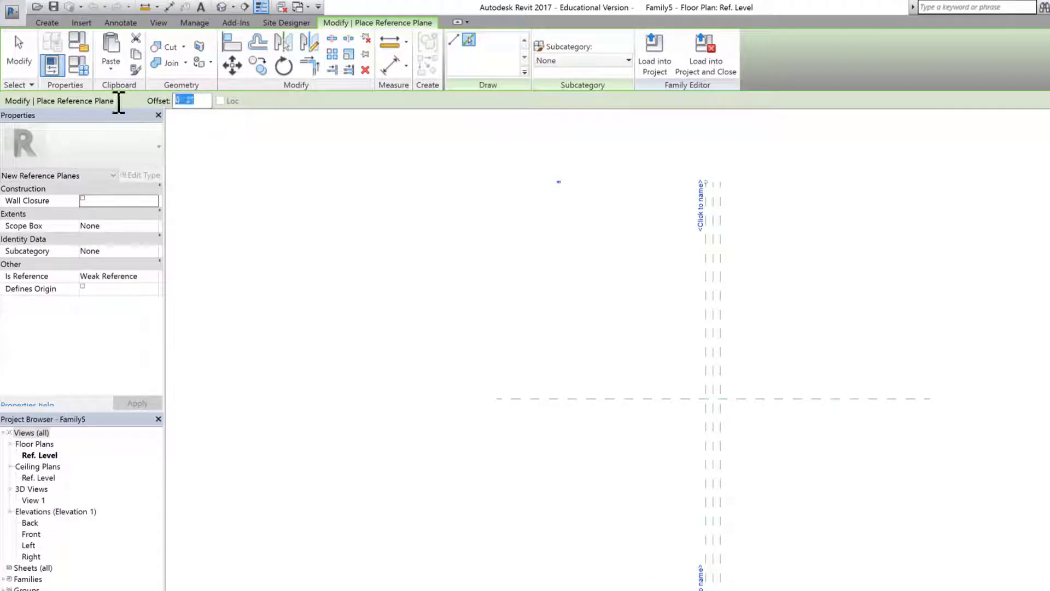
left_click(814, 404)
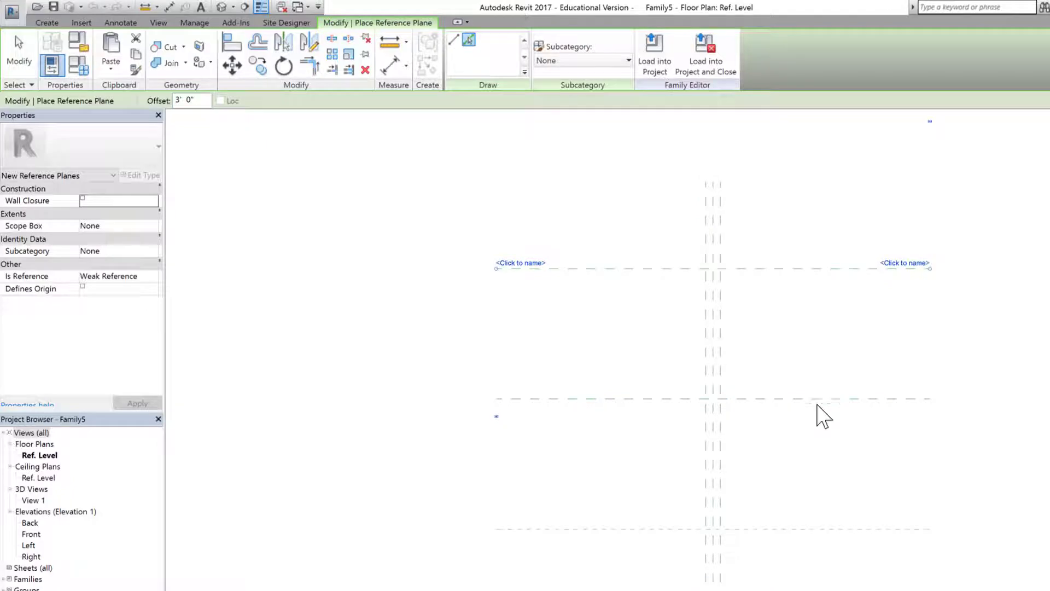
key("Escape")
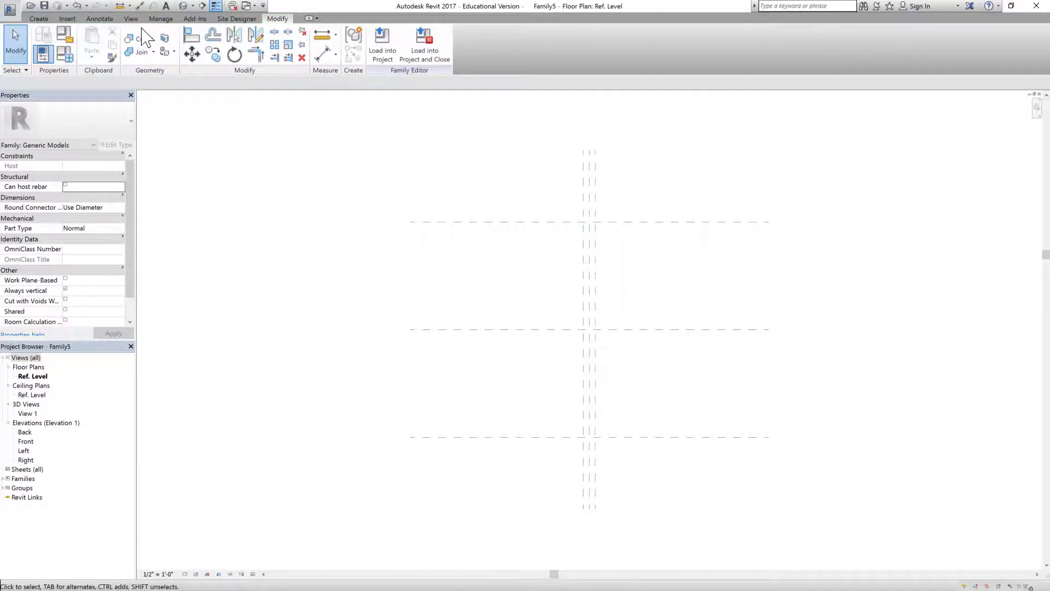
Dimension the vertical plane set with an equal-spaced chain and an overall 0'-4" dimension
left_click(99, 18)
left_click(47, 43)
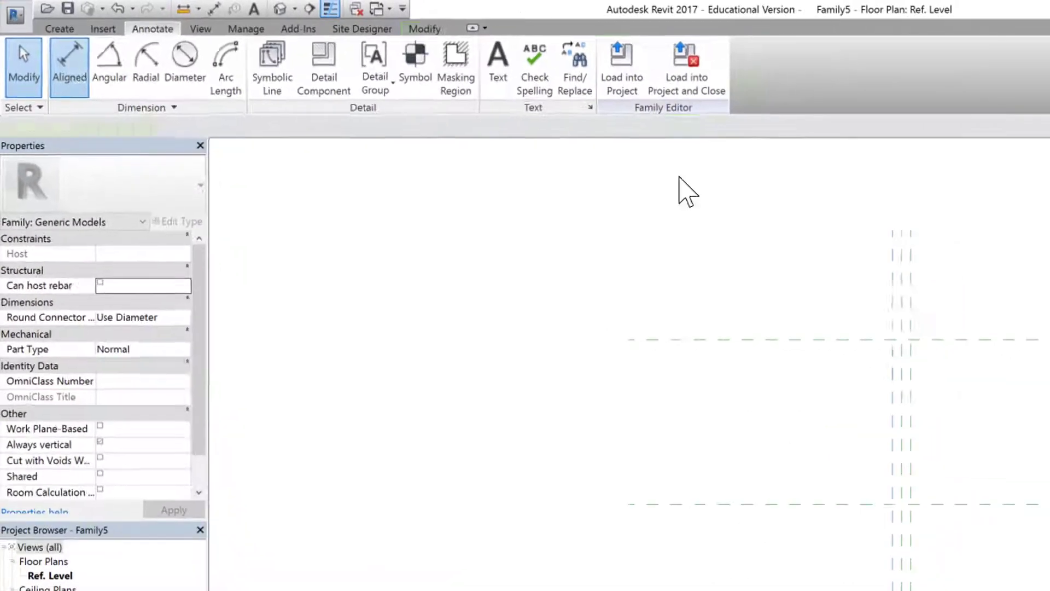
left_click(901, 312)
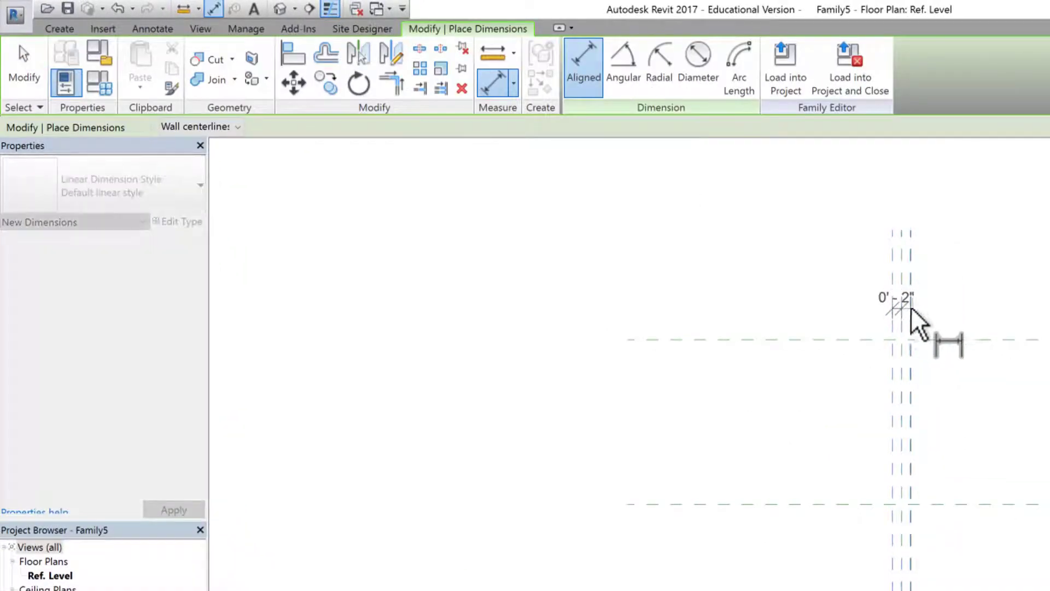
left_click(933, 333)
left_click(930, 273)
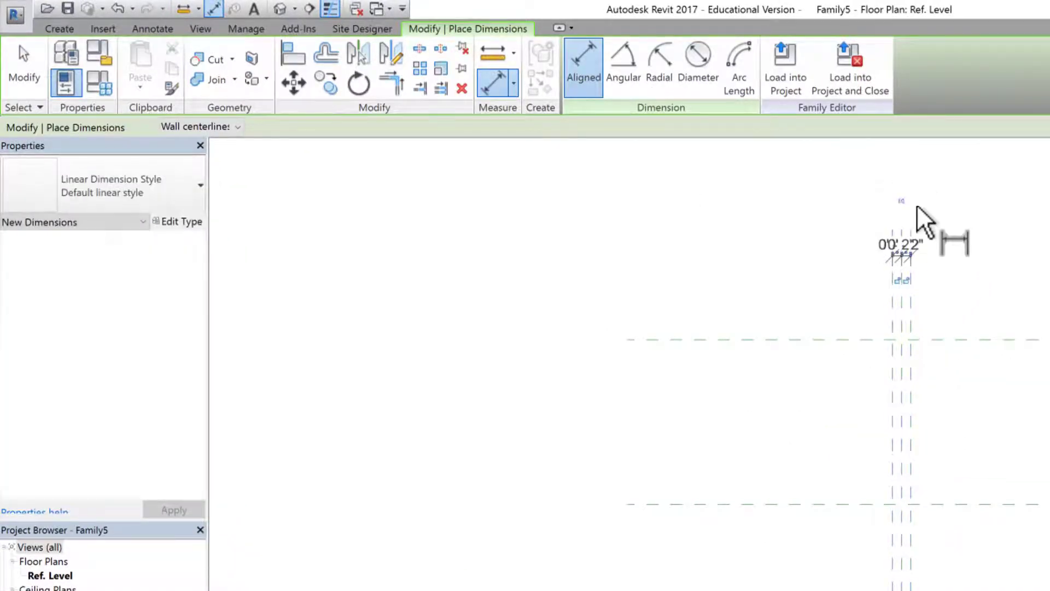
scroll(946, 452, "up", 3)
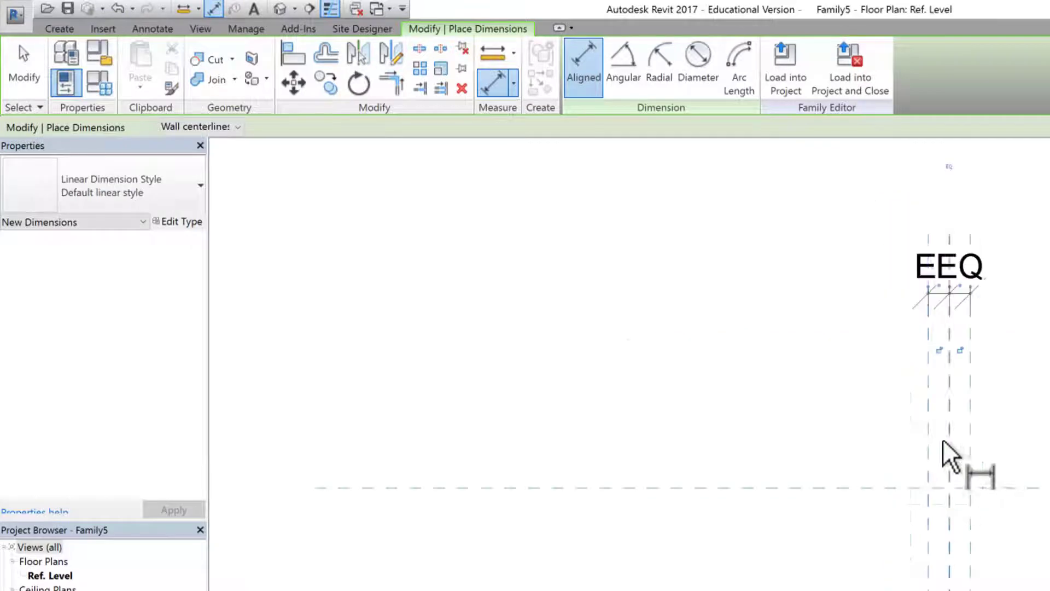
left_click(973, 443)
left_click(1003, 211)
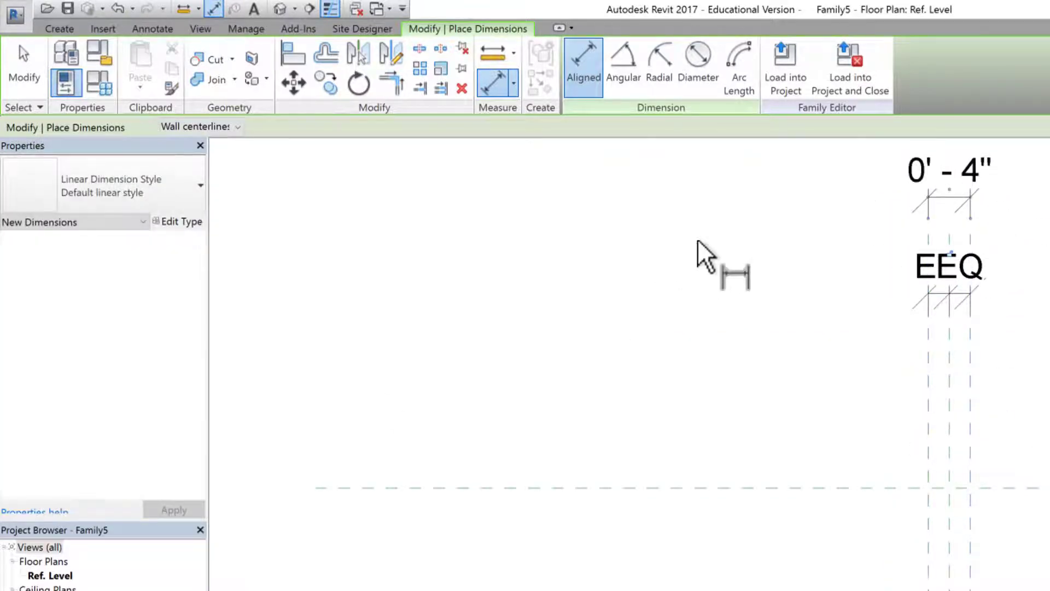
Dimension the horizontal planes with two equal 3'-0" spaces and an overall 6'-0" dimension
scroll(698, 253, "down", 2)
left_click(778, 387)
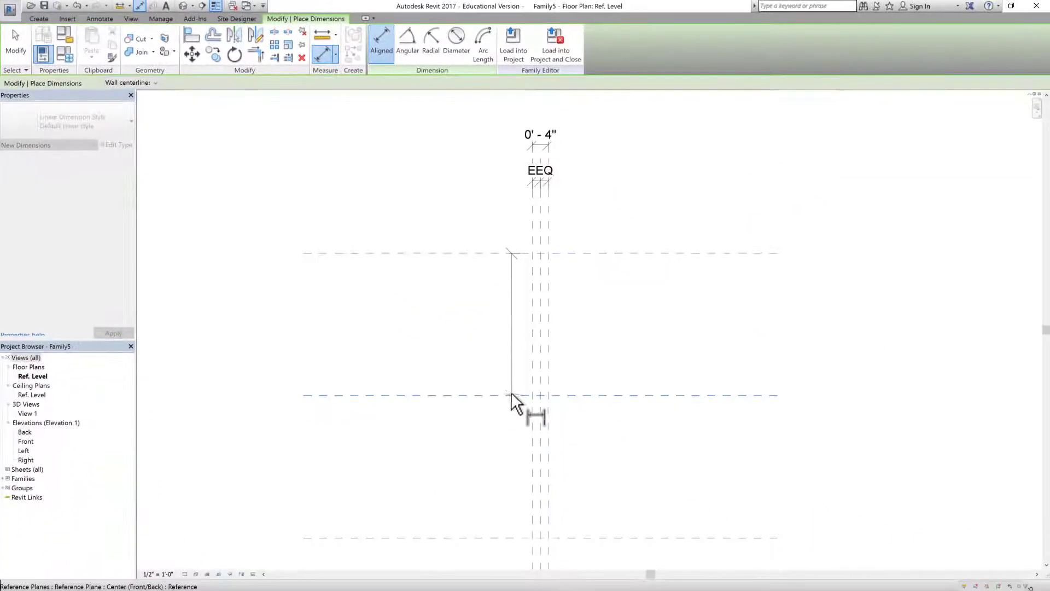
left_click(511, 394)
left_click(506, 534)
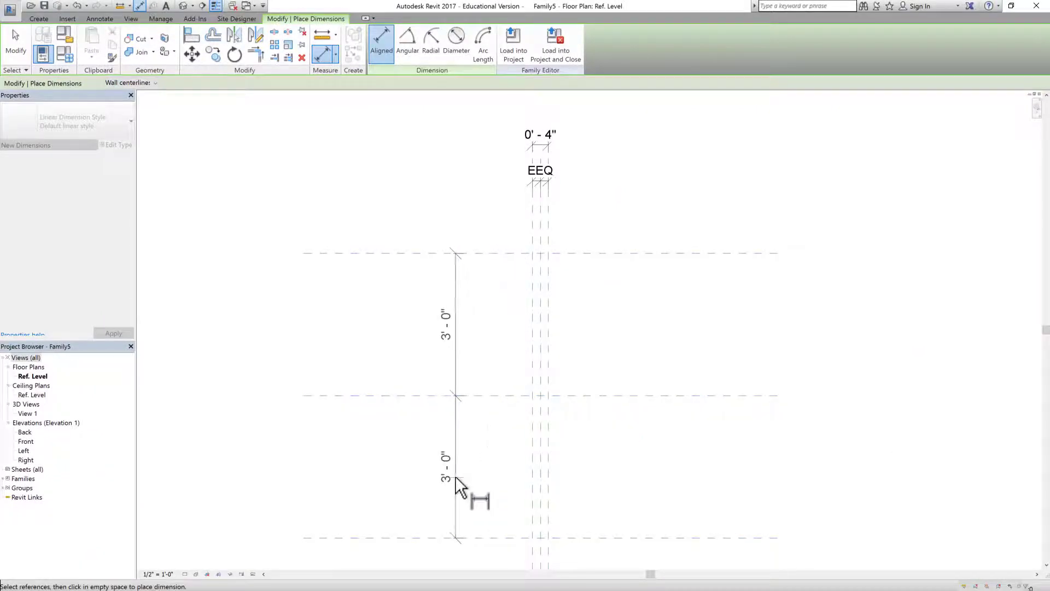
left_click(455, 476)
left_click(408, 395)
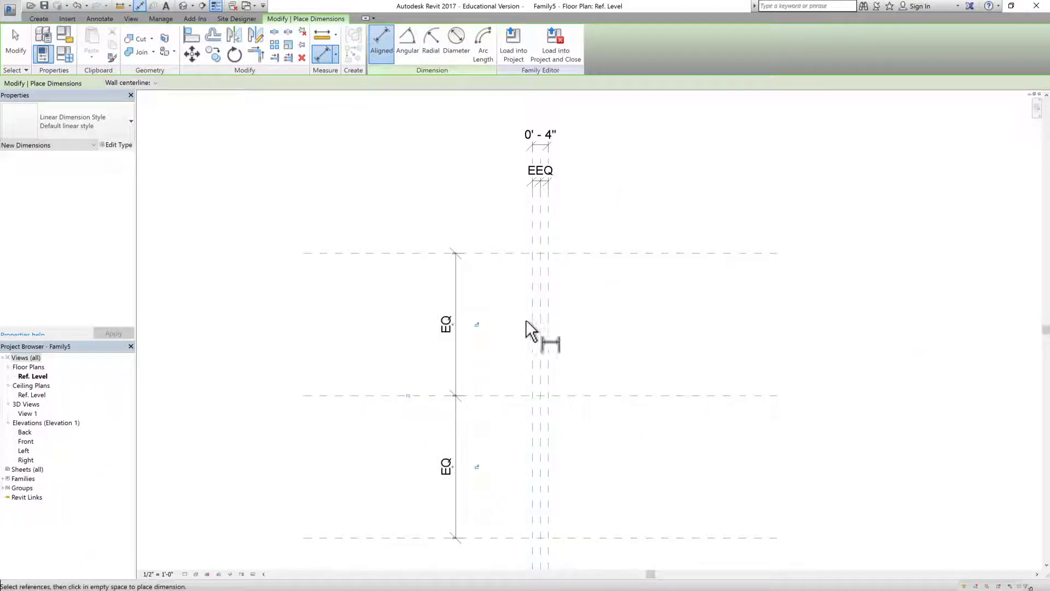
left_click(504, 253)
left_click(510, 537)
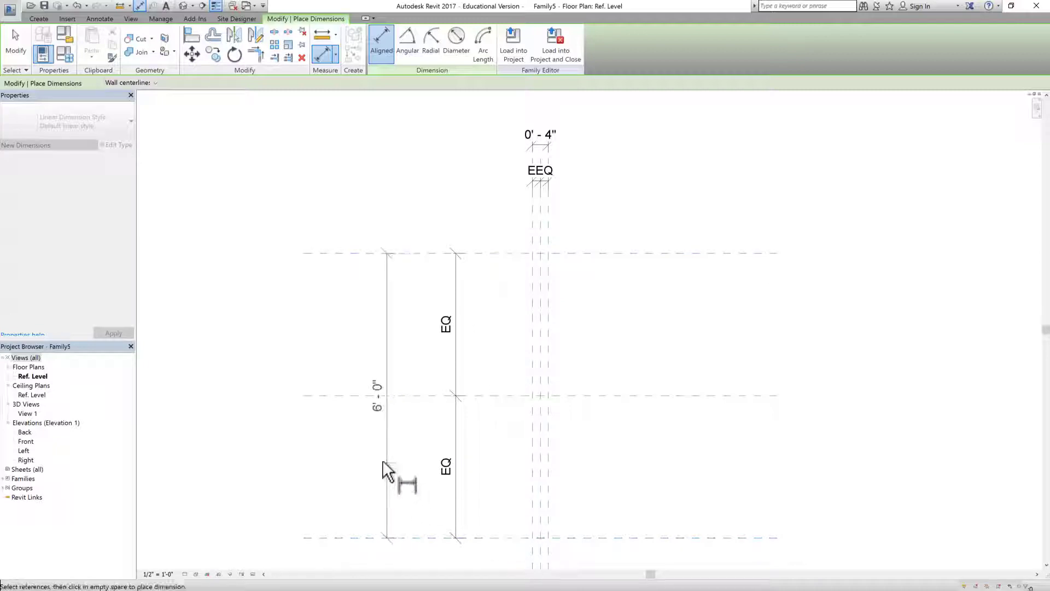
left_click(396, 464)
left_click(15, 43)
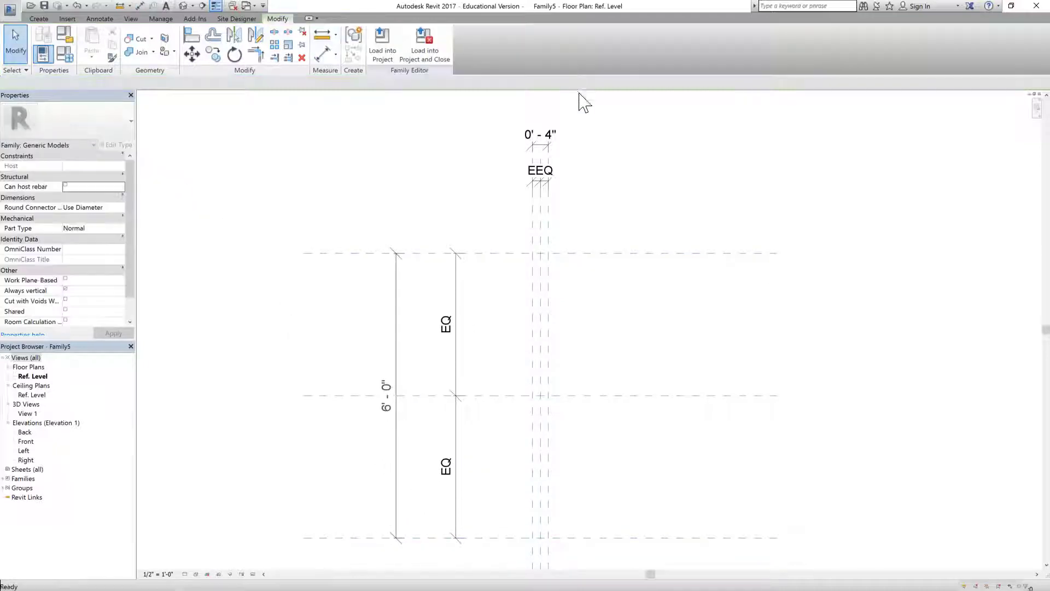
left_click(553, 139)
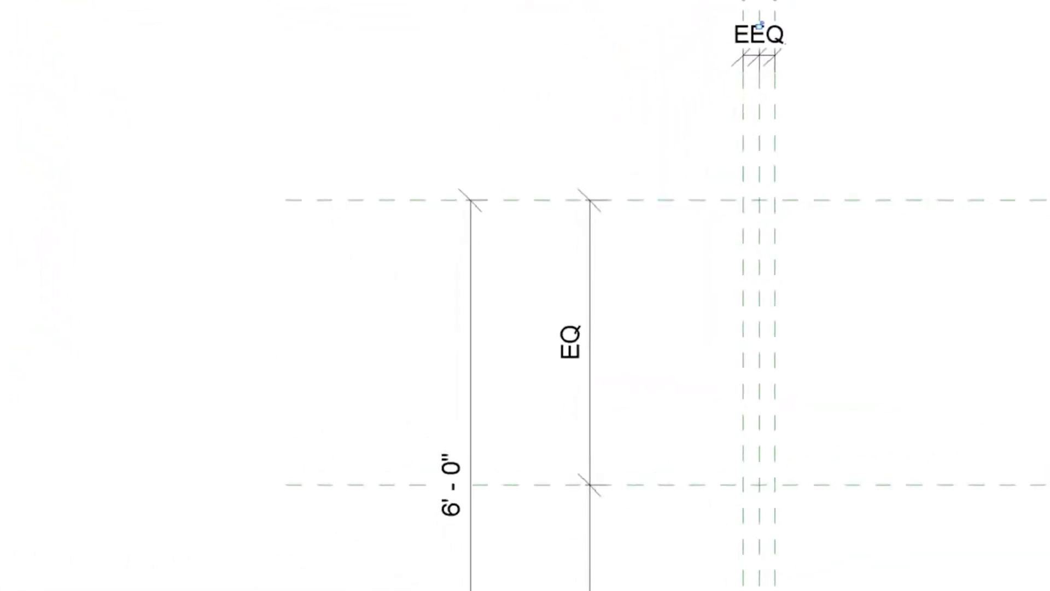
Label the 0'-4" dimension as a new Thickness parameter and the 6'-0" one as Length
left_click(438, 35)
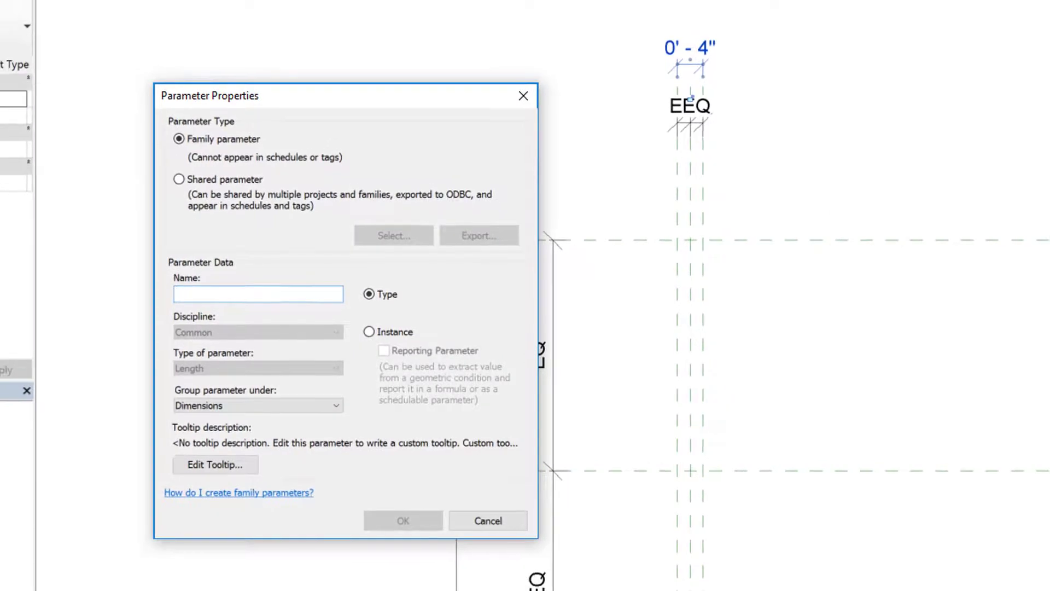
type("Thickness")
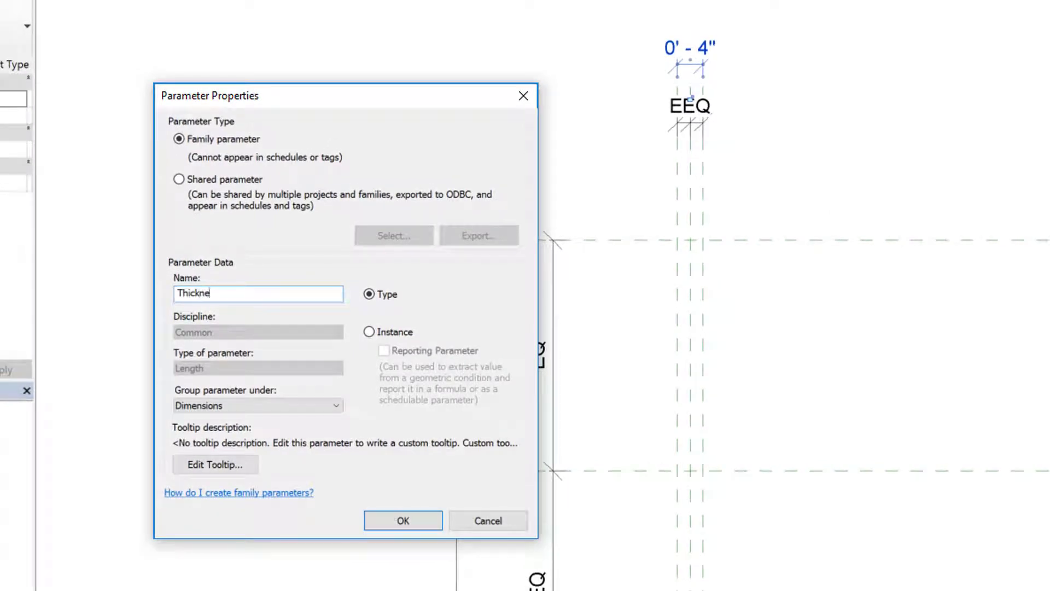
left_click(403, 520)
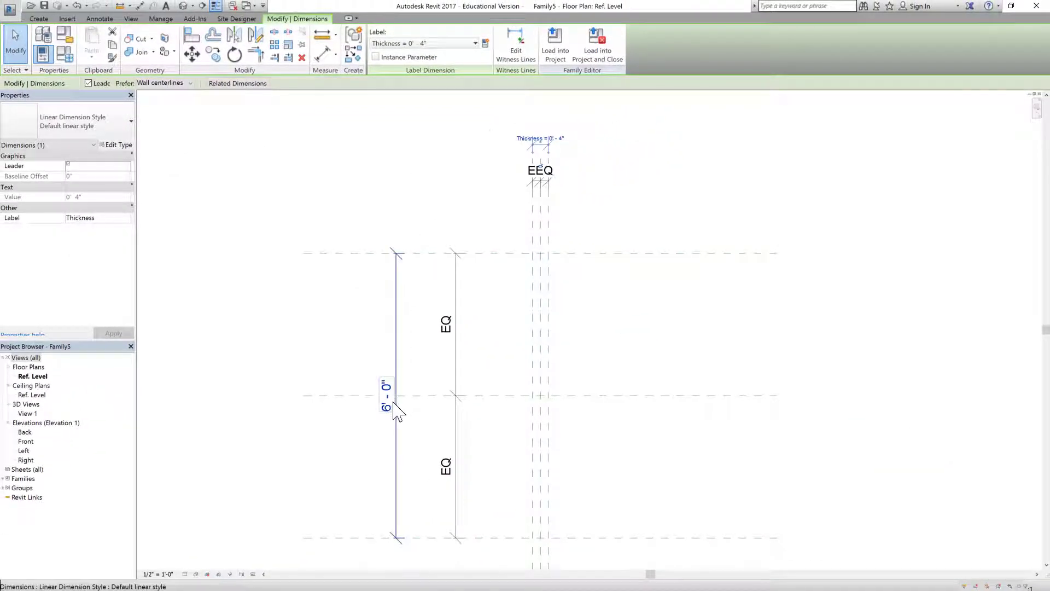
left_click(397, 409)
left_click(486, 44)
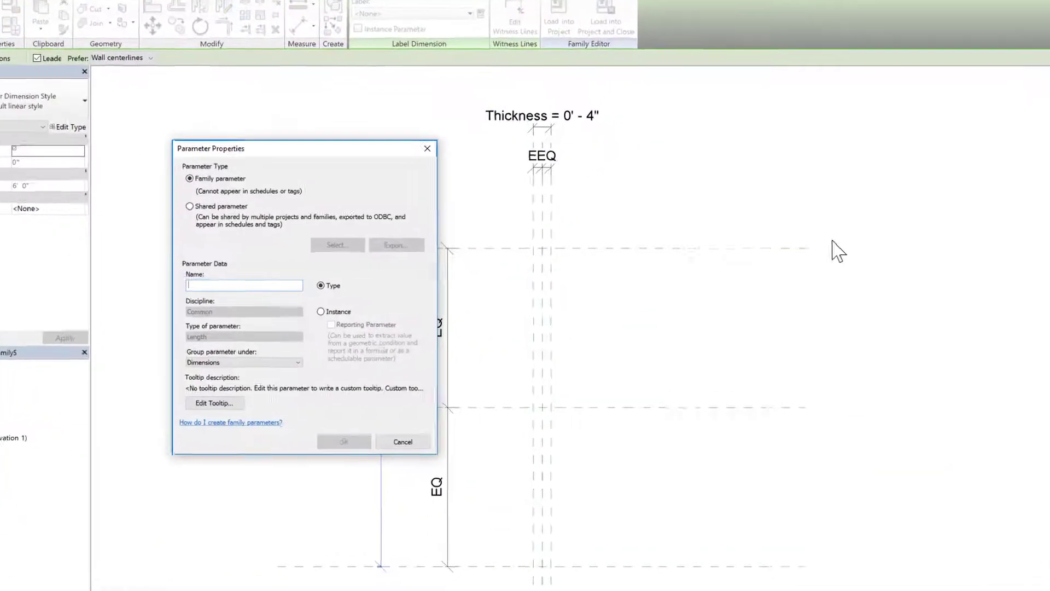
type("Length")
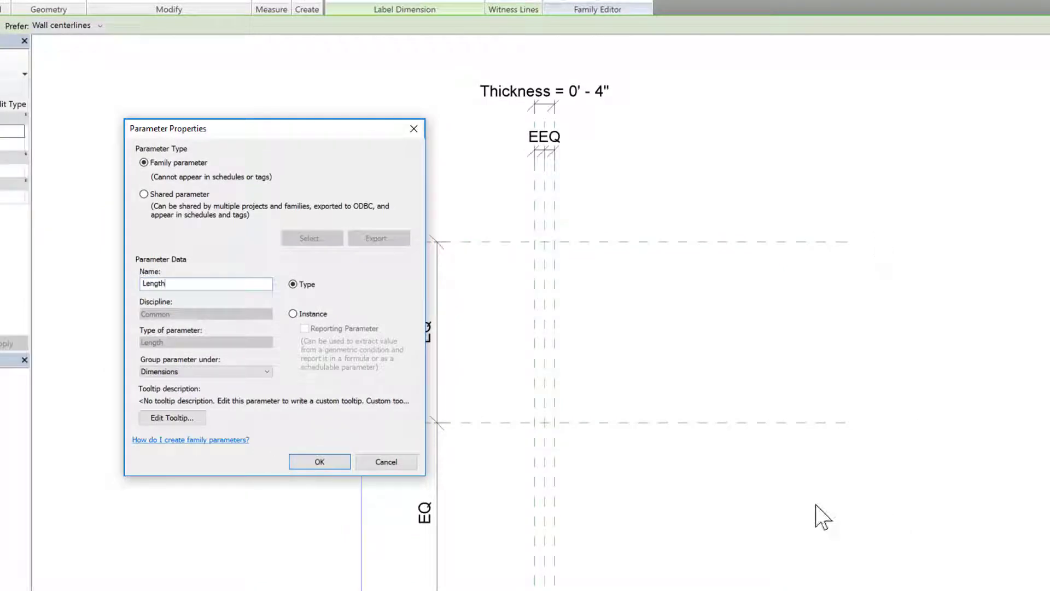
left_click(319, 461)
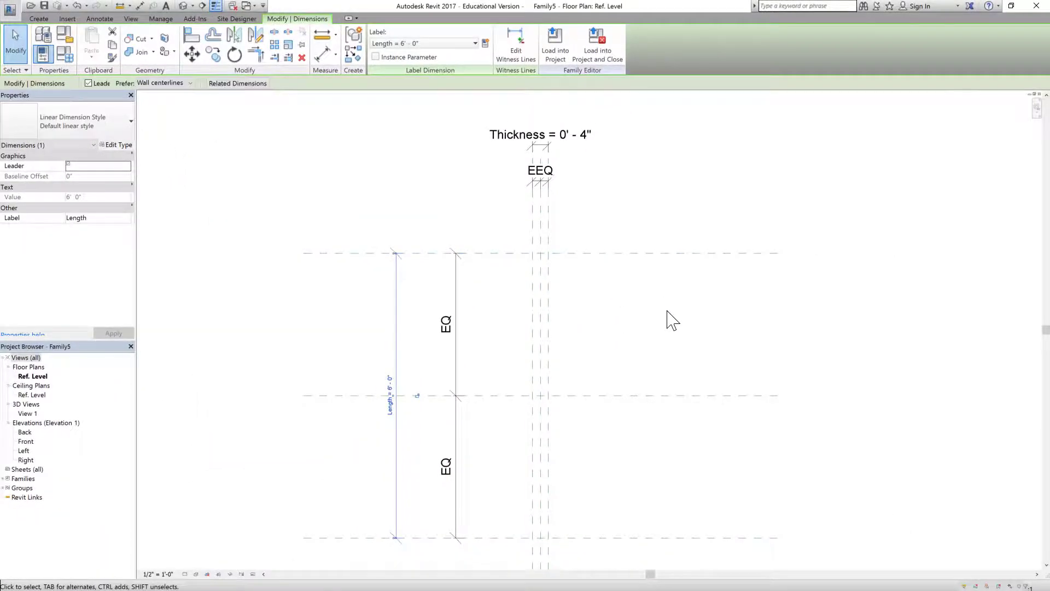
left_click(583, 291)
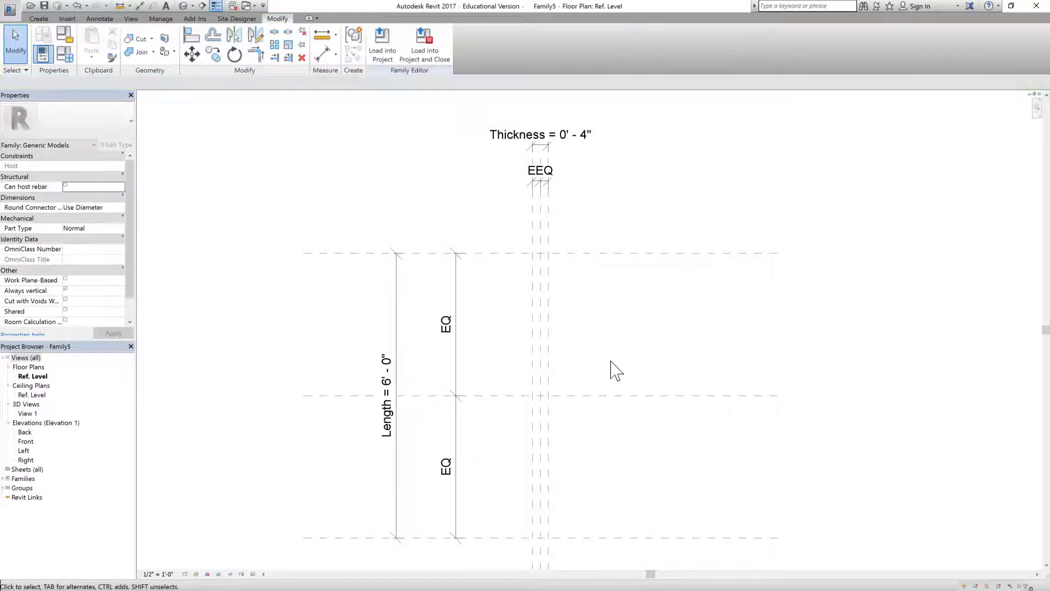
Sketch a solid extrusion rectangle from the reference planes, trimming its corners closed
left_click(39, 19)
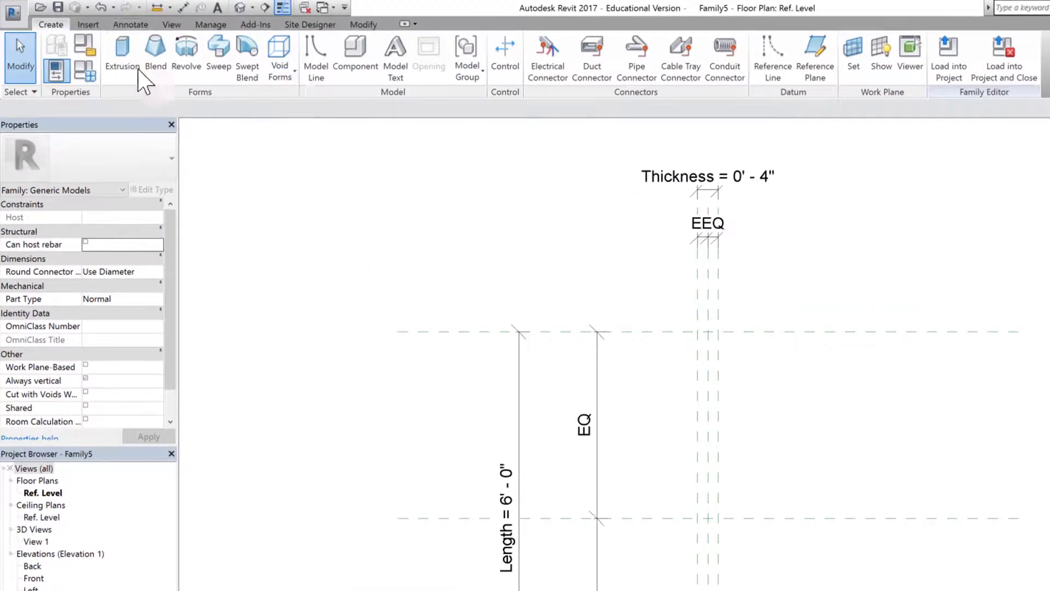
left_click(136, 57)
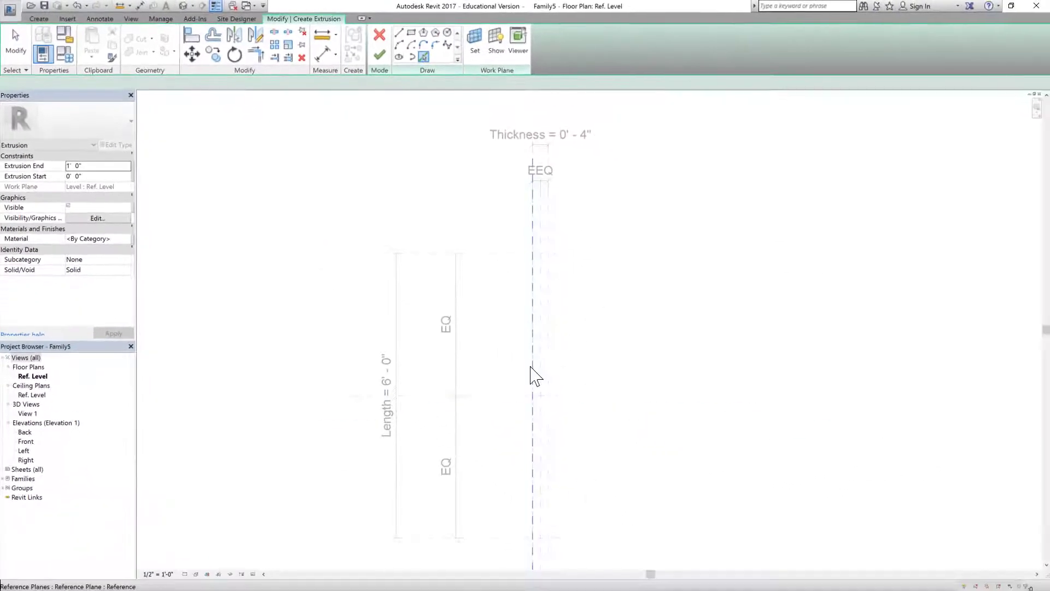
left_click(557, 373)
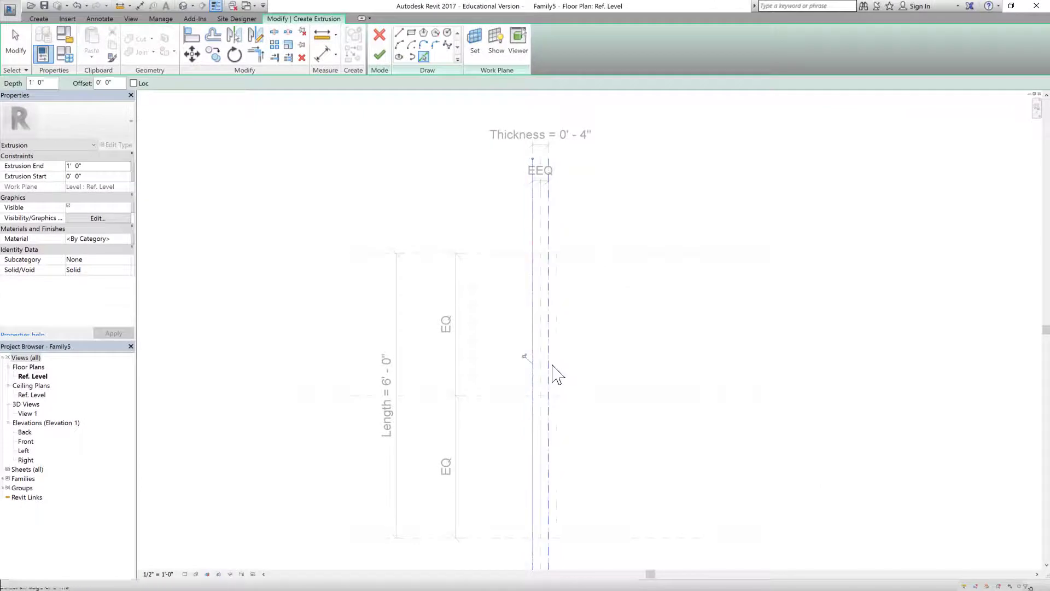
left_click(588, 266)
left_click(568, 541)
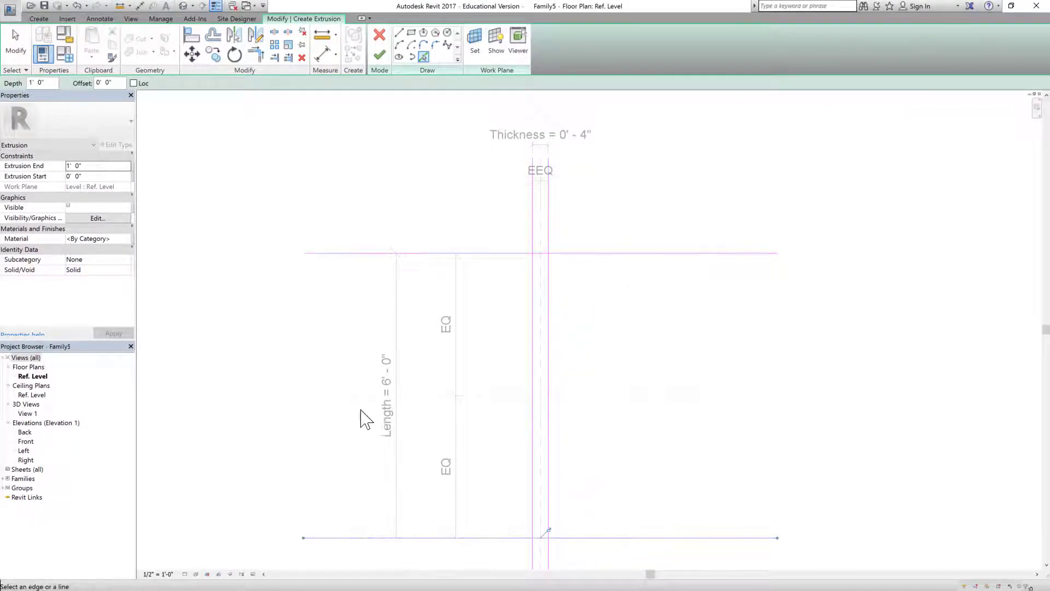
left_click(254, 56)
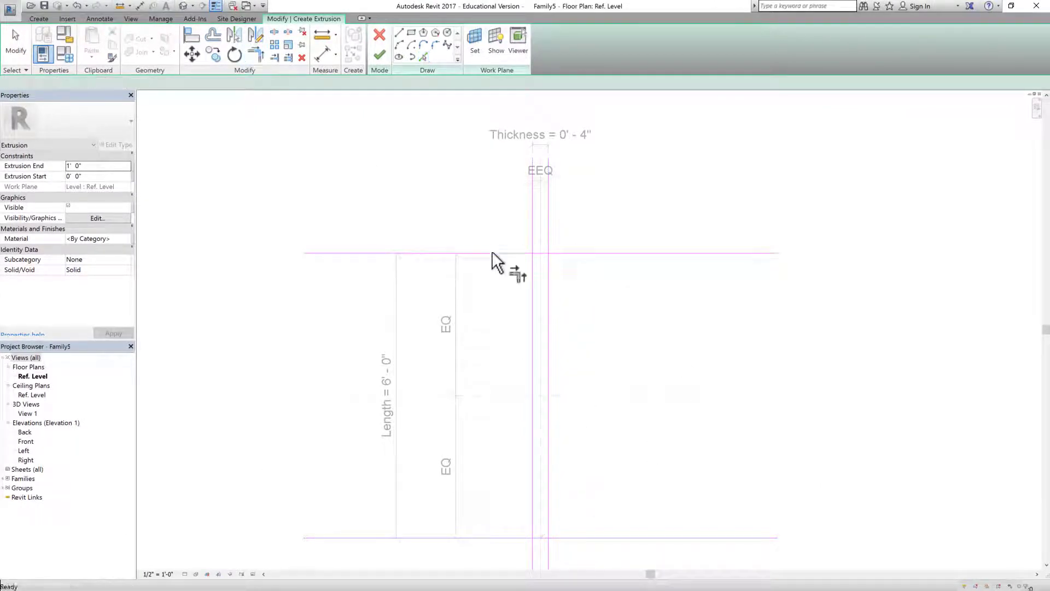
left_click(544, 252)
left_click(532, 273)
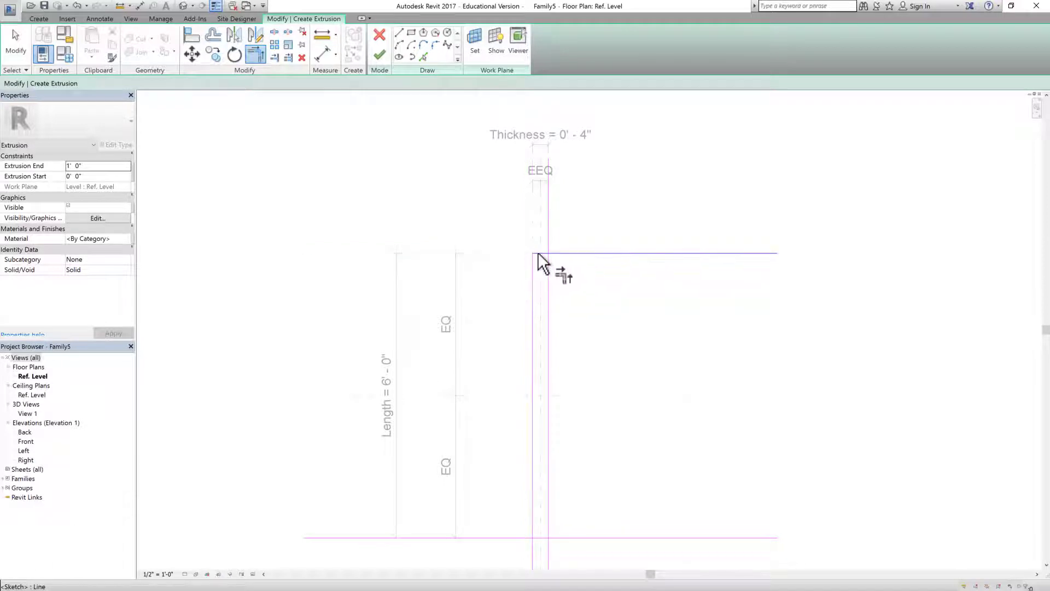
left_click(547, 274)
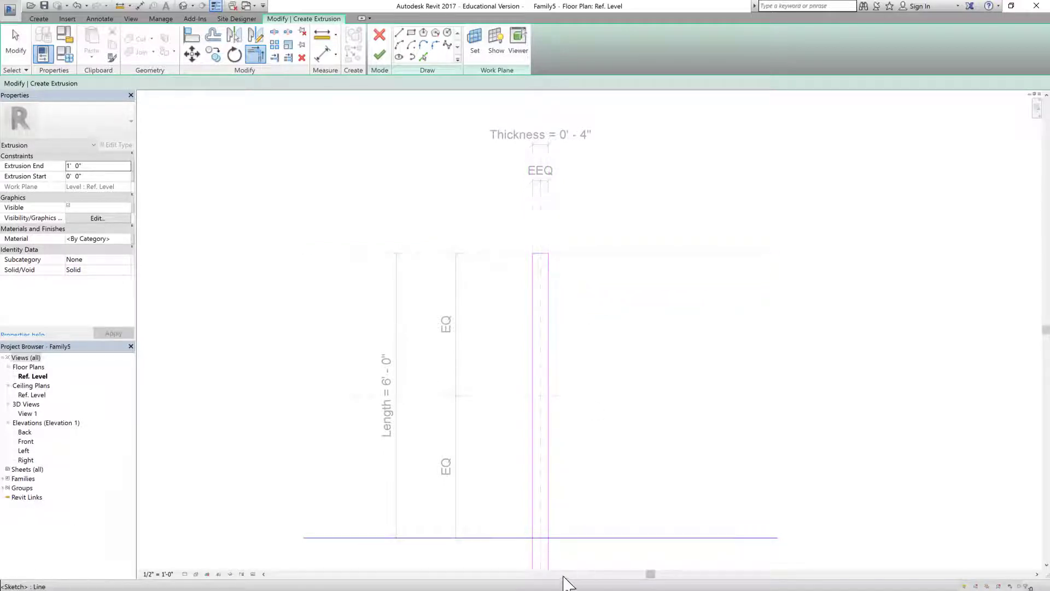
left_click(539, 537)
left_click(548, 521)
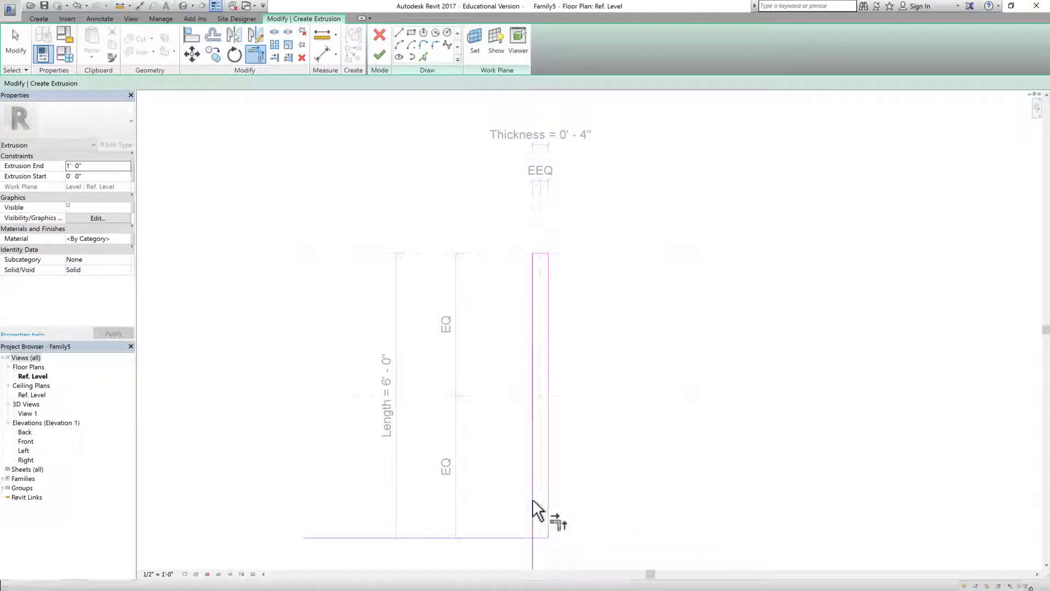
left_click(543, 537)
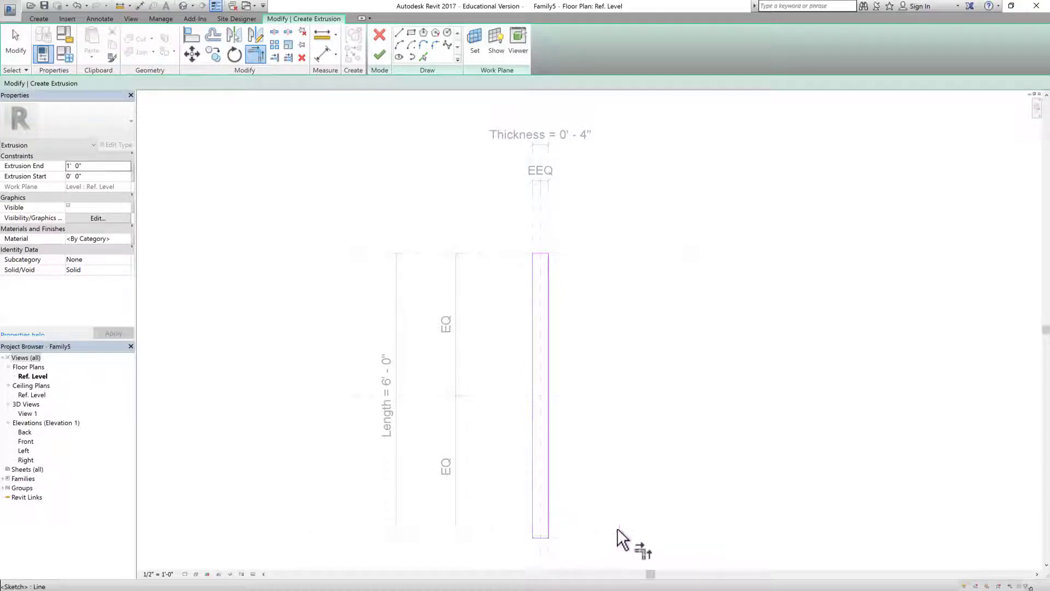
Set the extrusion end to -6" and finish the extrusion
left_click(86, 166)
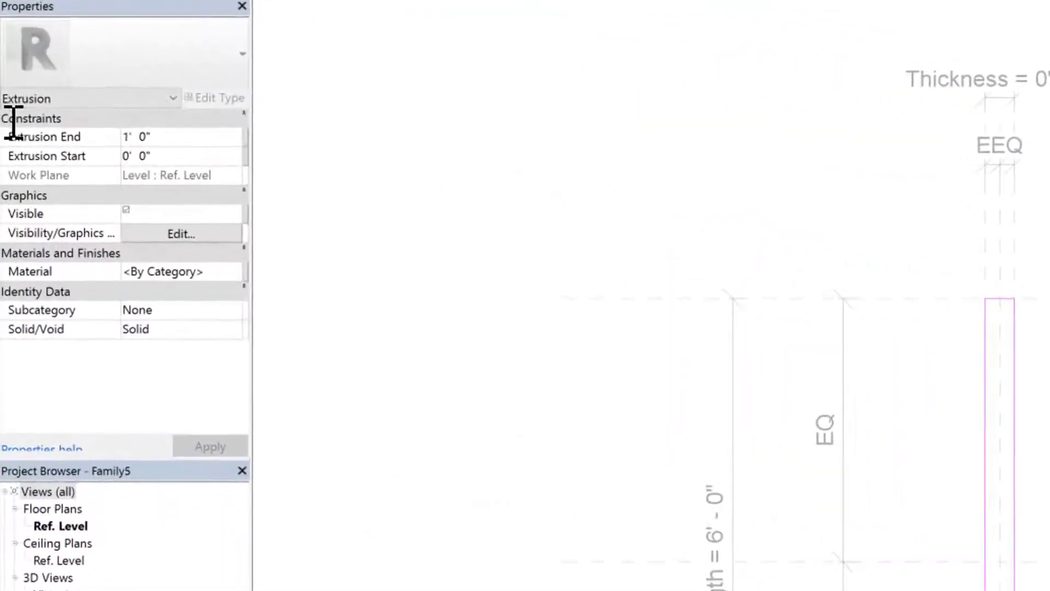
type("-6")
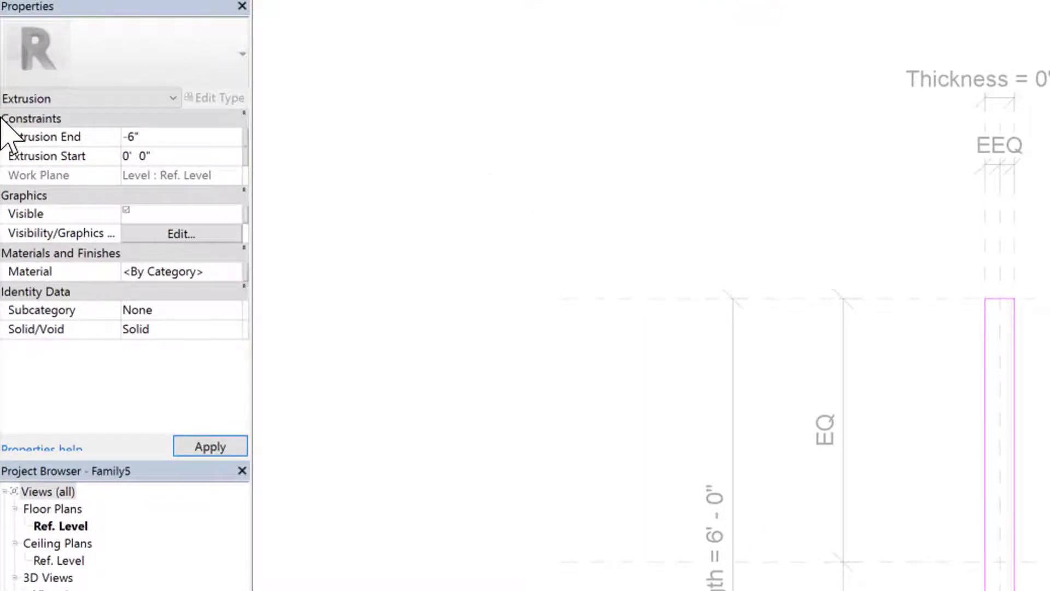
left_click(628, 11)
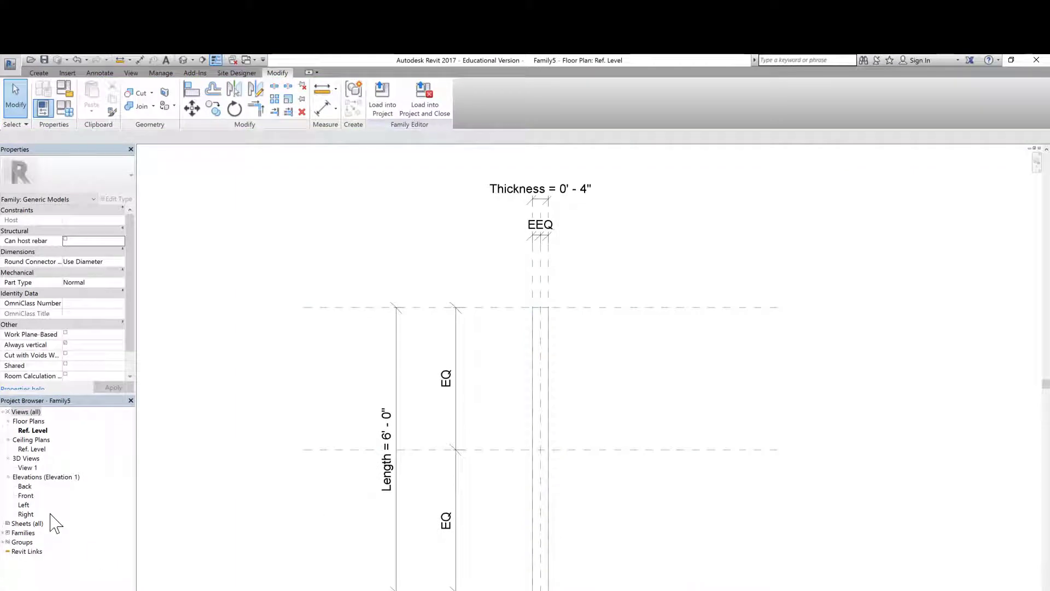
Open the Front elevation, then the Back elevation from the Project Browser
double_click(27, 496)
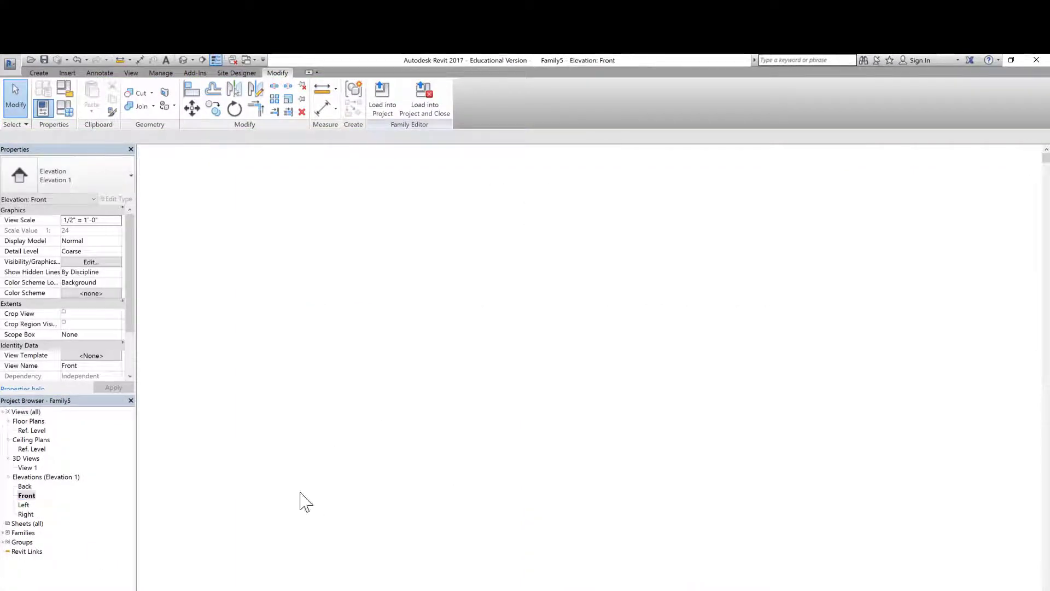
double_click(25, 486)
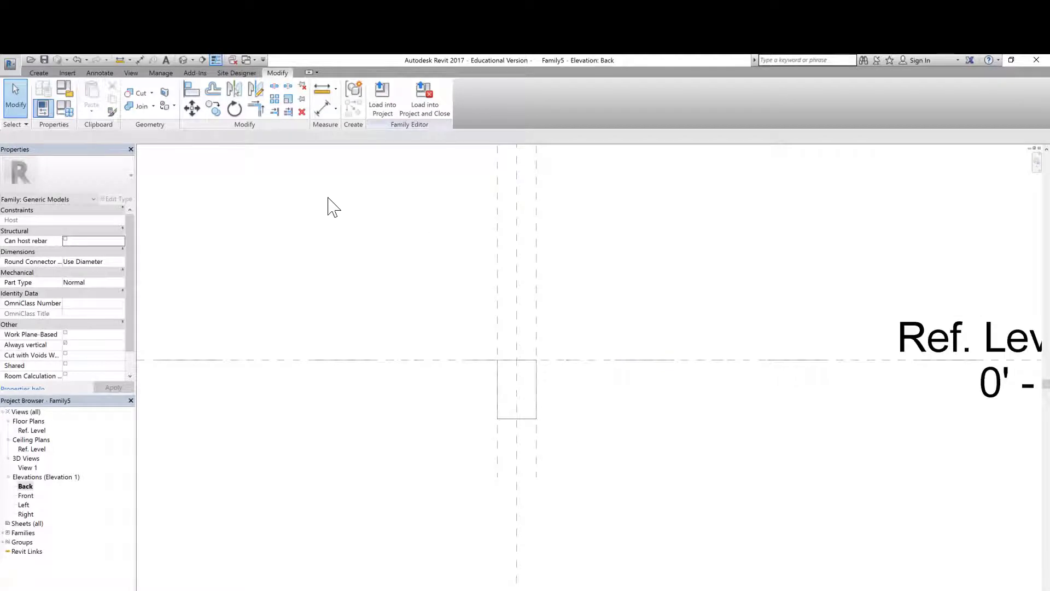
Place an aligned 0'-6" dimension from the extrusion's top to its bottom edge
left_click(100, 73)
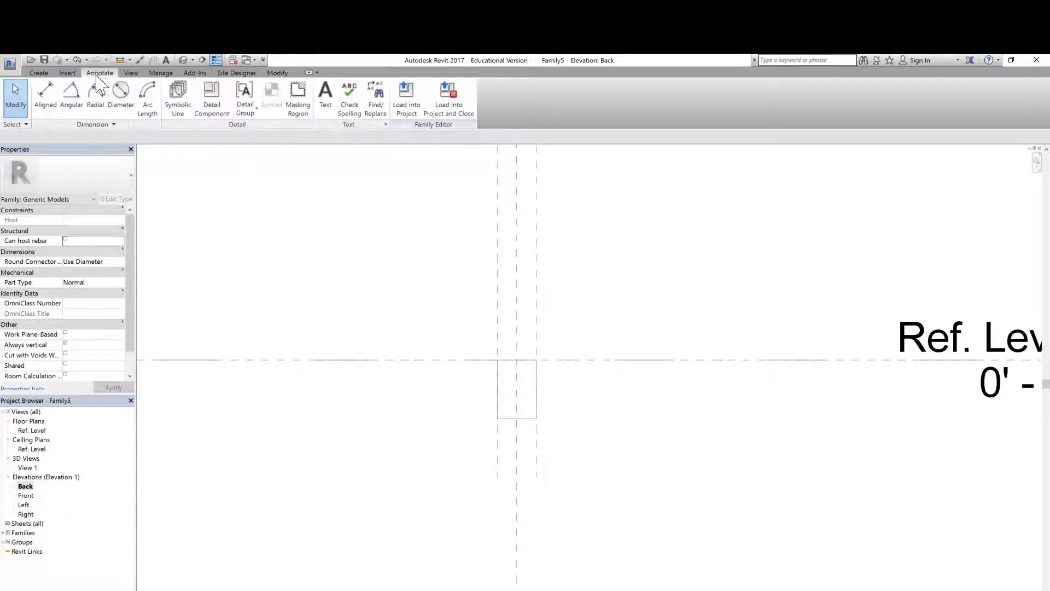
left_click(55, 102)
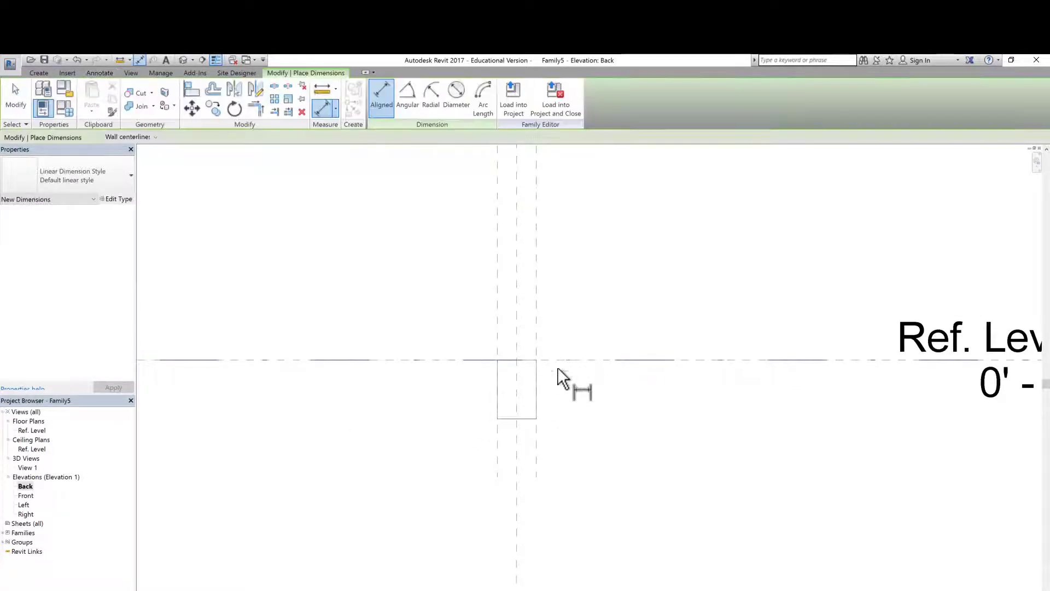
scroll(569, 443, "down", 2)
scroll(543, 409, "up", 2)
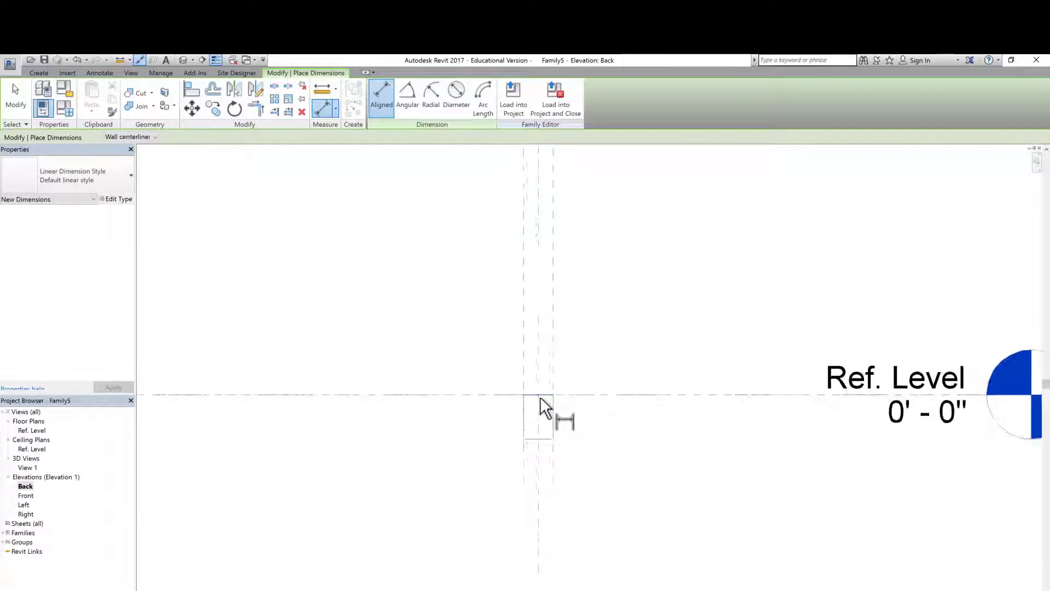
left_click(544, 395)
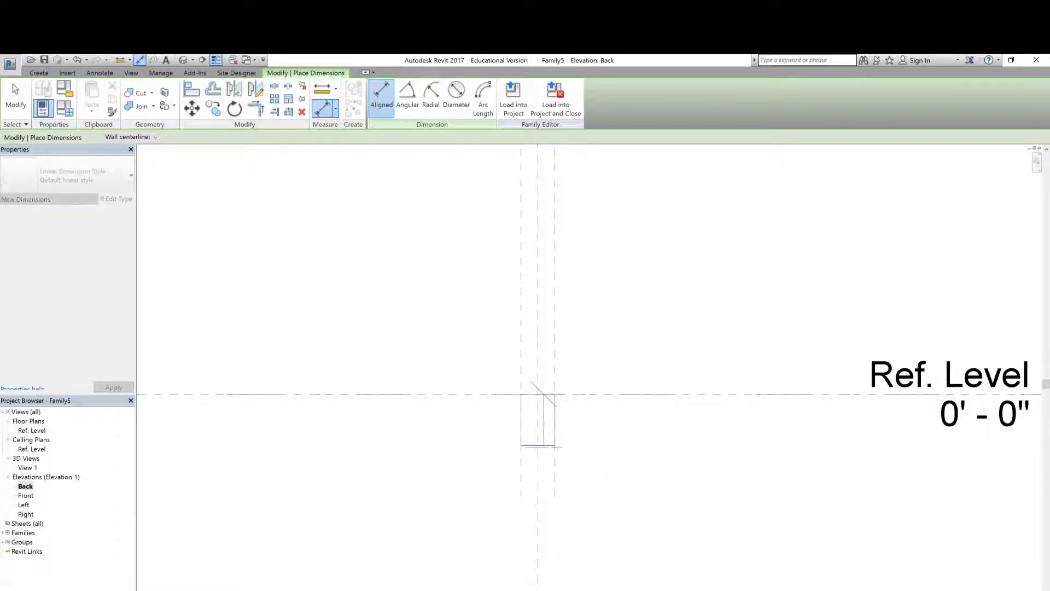
left_click(544, 448)
left_click(407, 451)
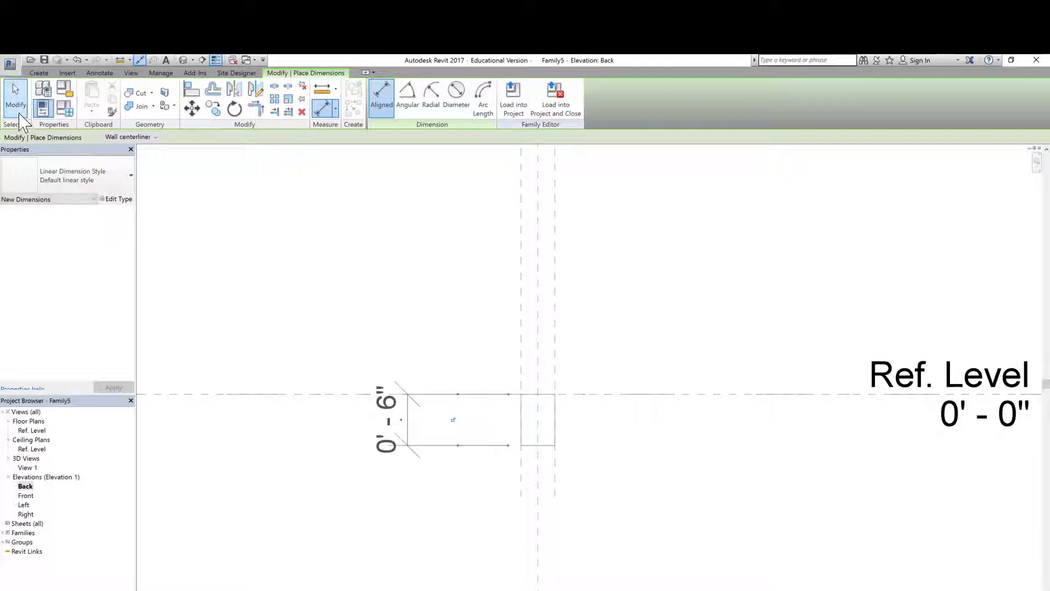
Label the 0'-6" dimension with a new Depth type parameter
left_click(15, 99)
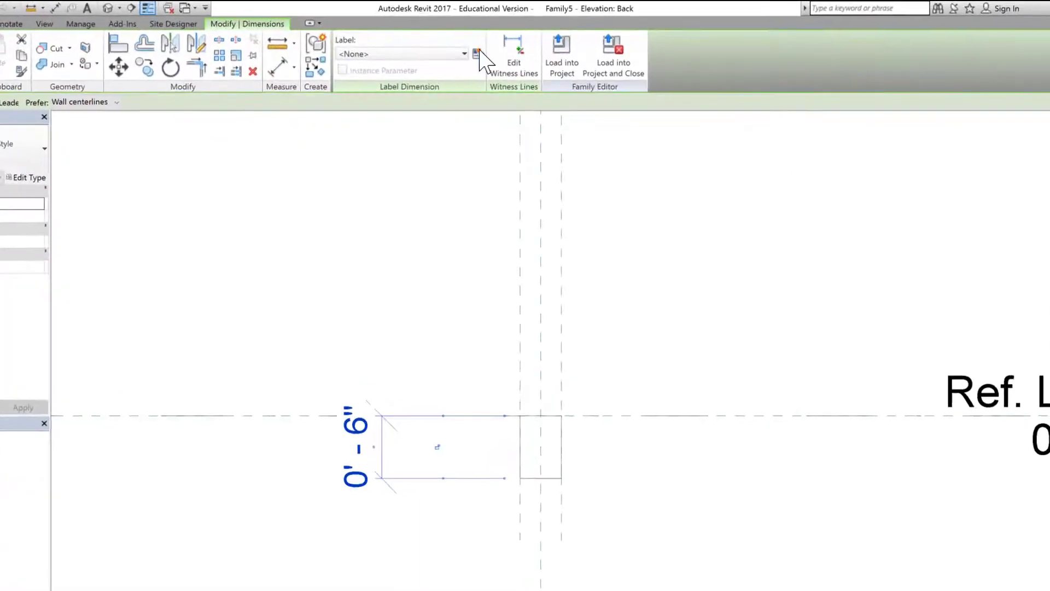
left_click(476, 53)
type("Depth")
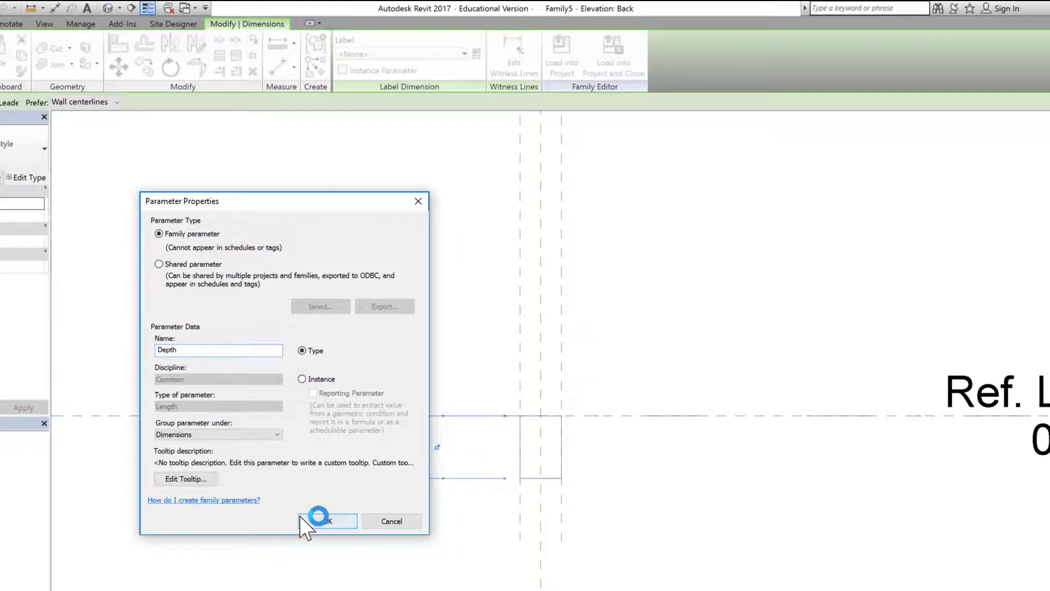
left_click(314, 520)
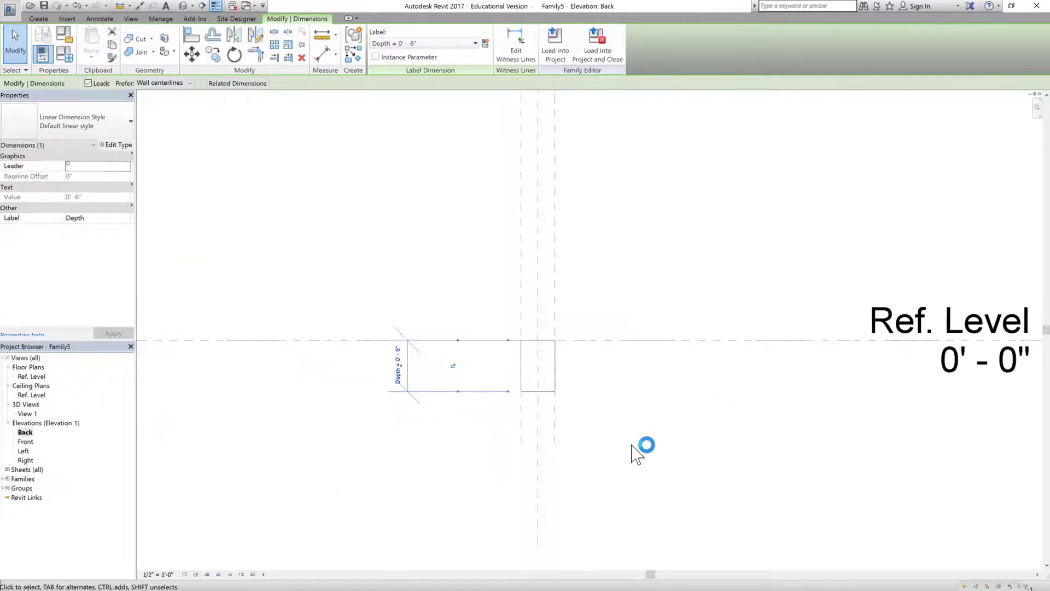
left_click(635, 454)
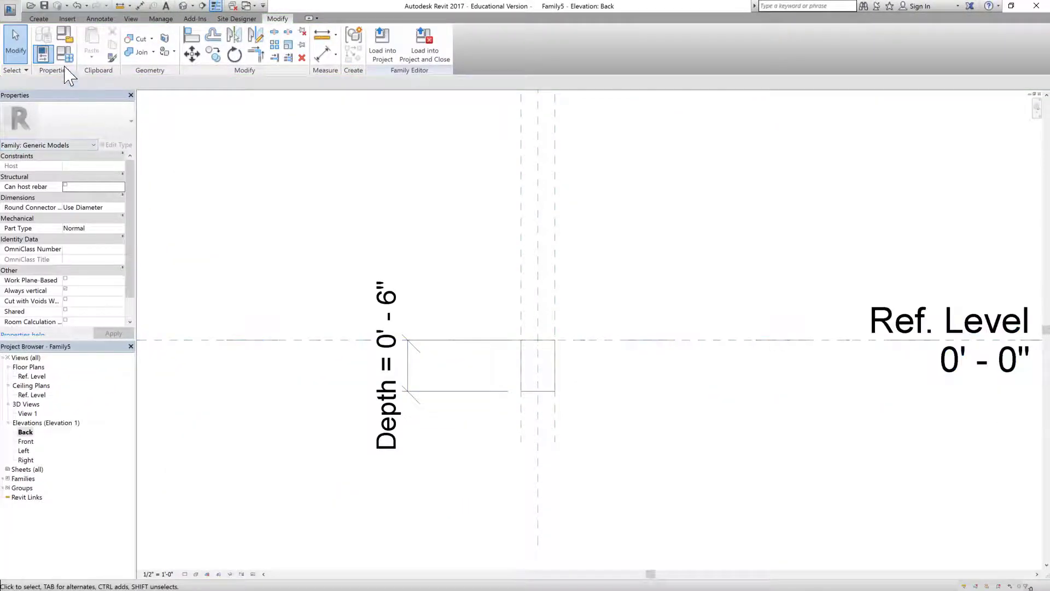
Set the Depth parameter to 0' 8" in Family Types
key("f")
key("t")
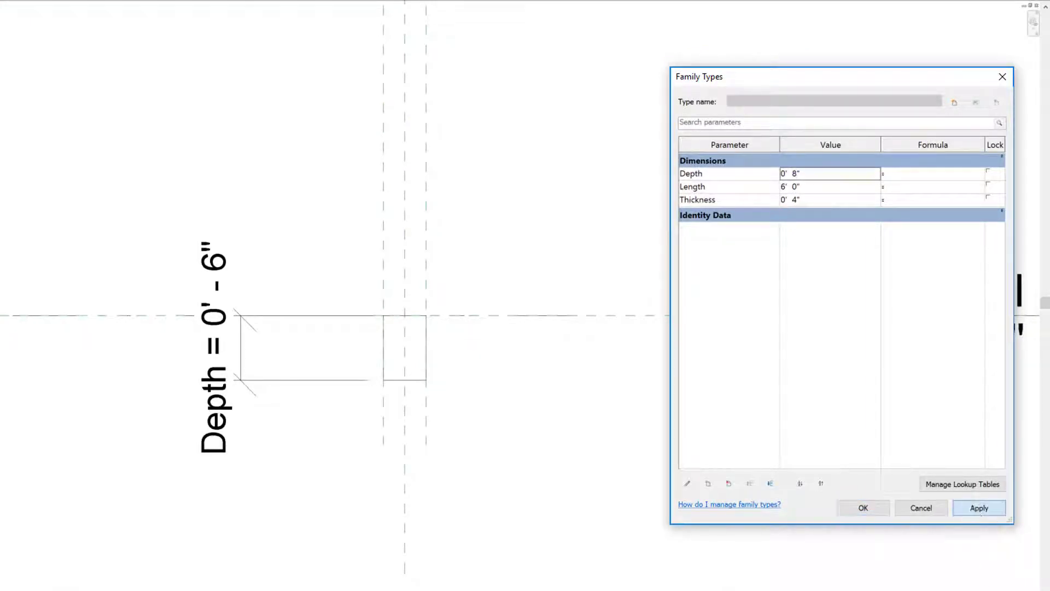
left_click(979, 509)
left_click(867, 509)
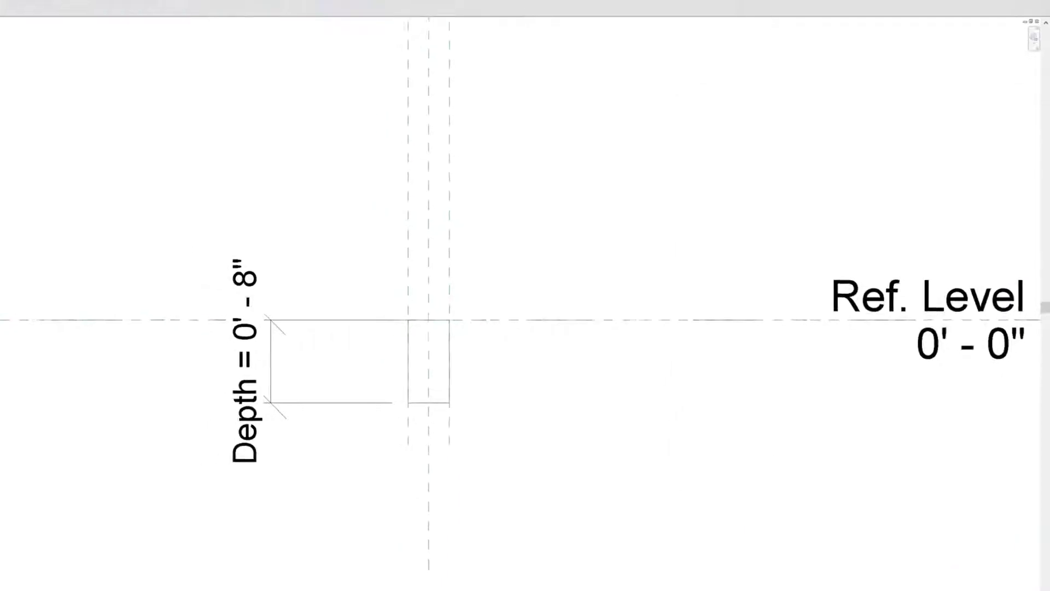
double_click(33, 394)
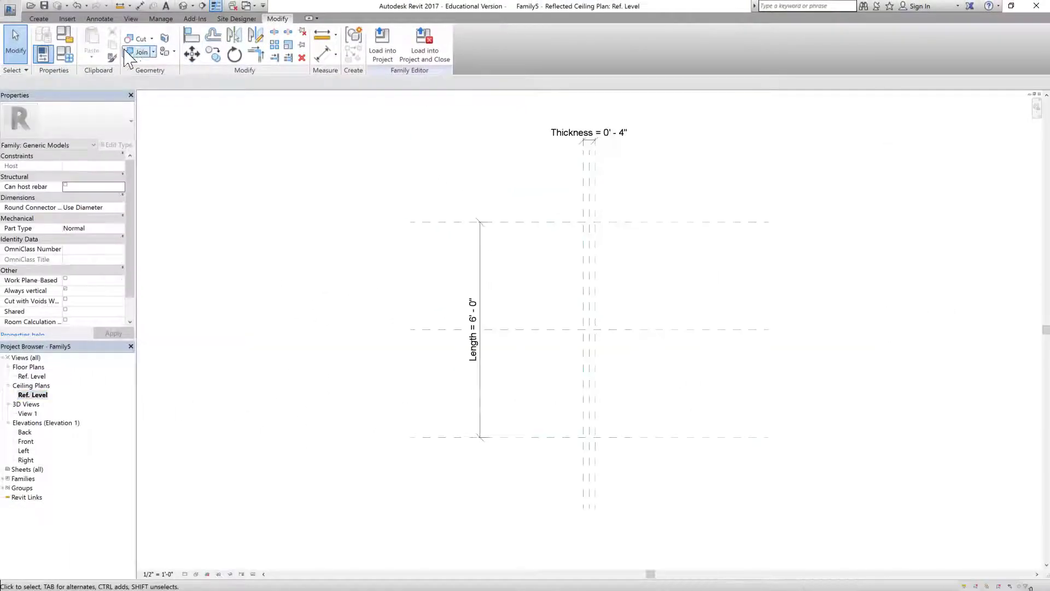
Set Length to 8' 0" and Thickness to 0' 6", then view the joist in 3D View 1
left_click(65, 53)
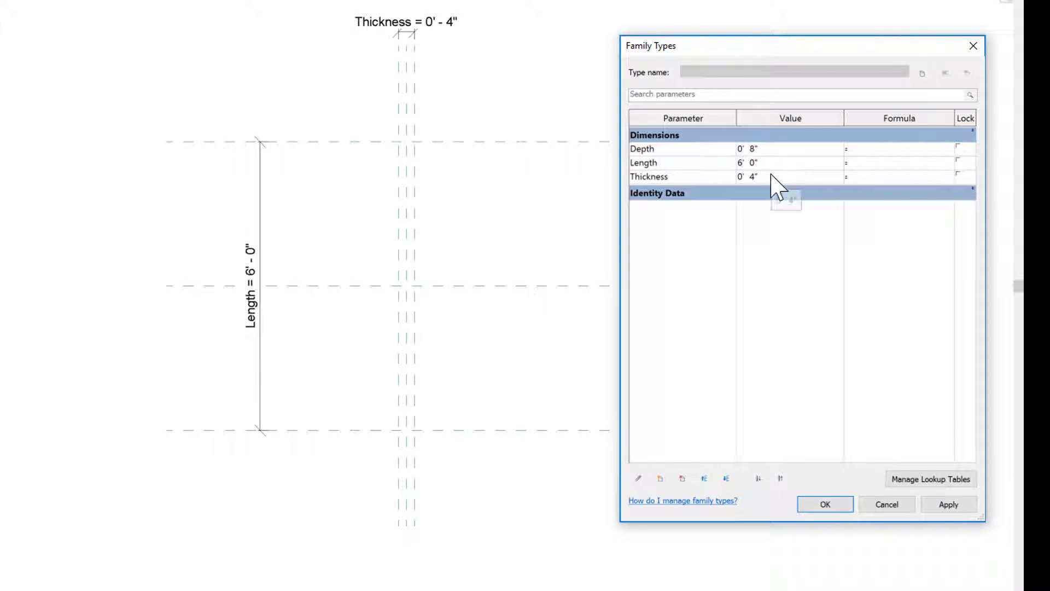
key("BackSpace")
key("BackSpace")
left_click(949, 504)
left_click(825, 503)
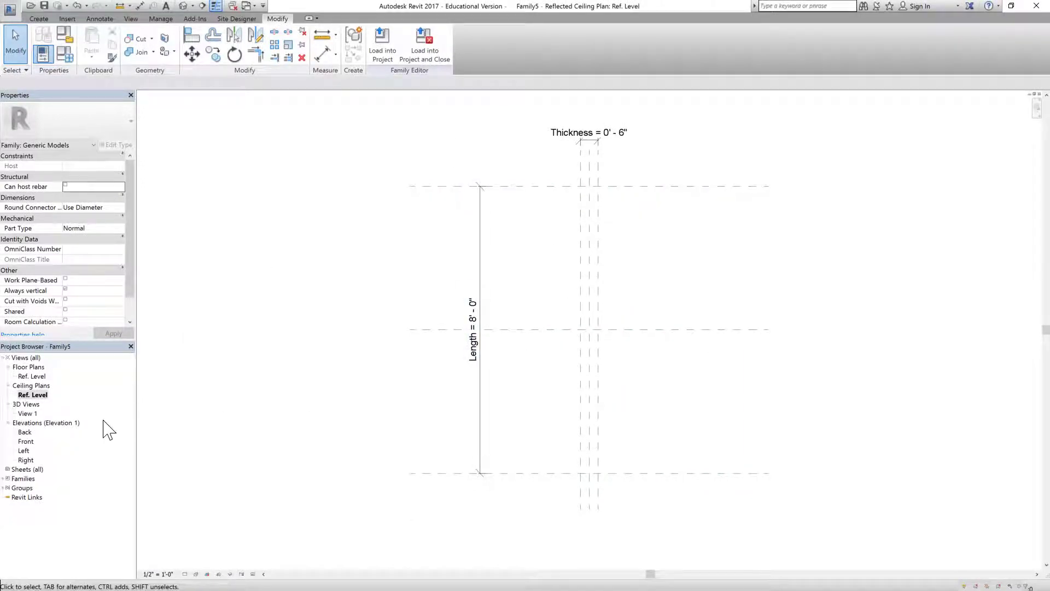
double_click(28, 413)
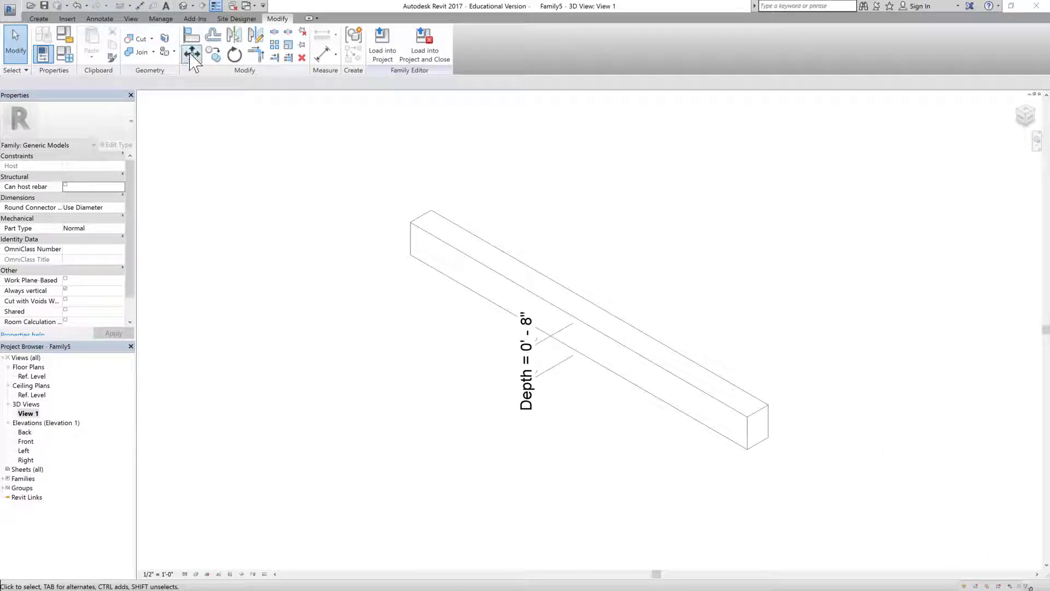
In Family Types, set Length to 10' 0" and Thickness to 0' 4", applying both
left_click(64, 54)
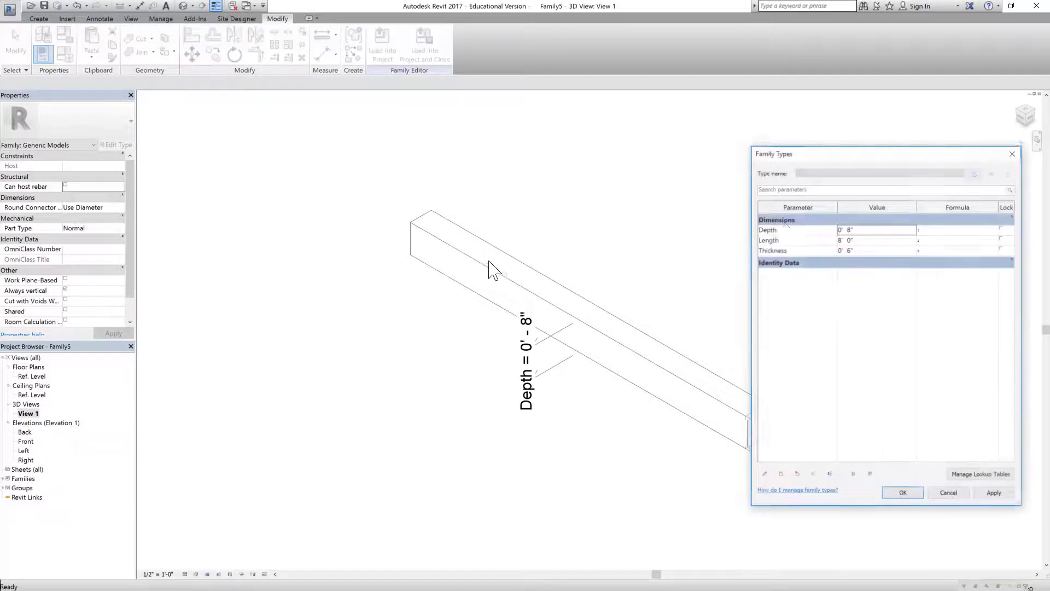
left_click(846, 239)
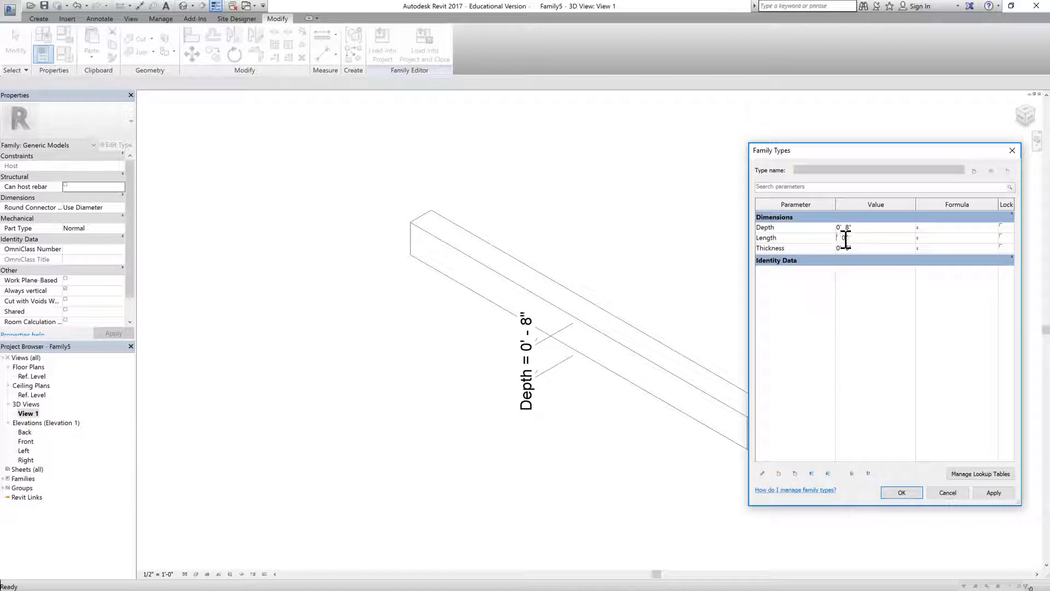
left_click(993, 494)
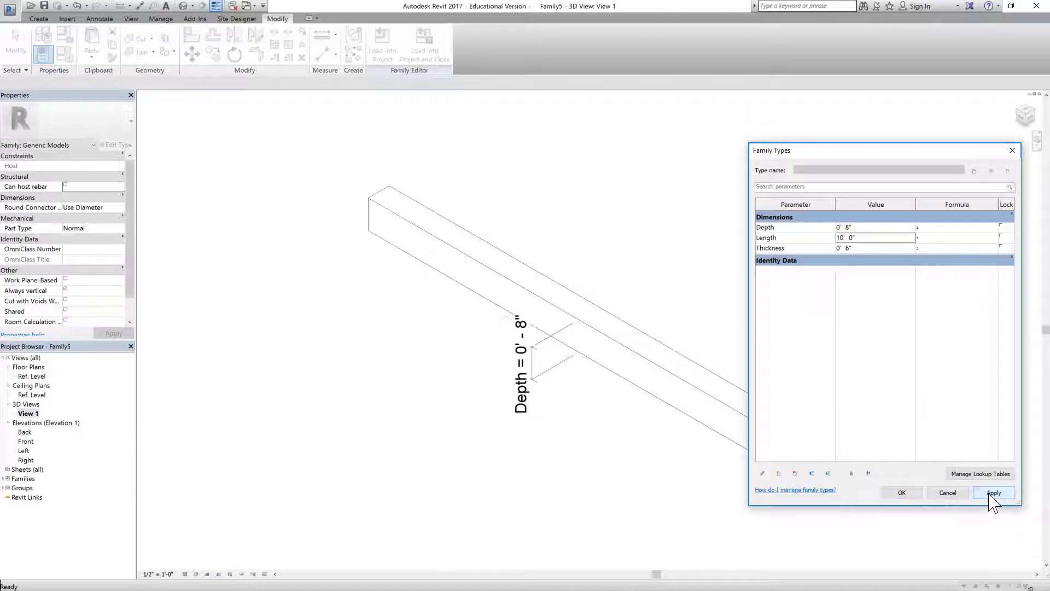
left_click(853, 249)
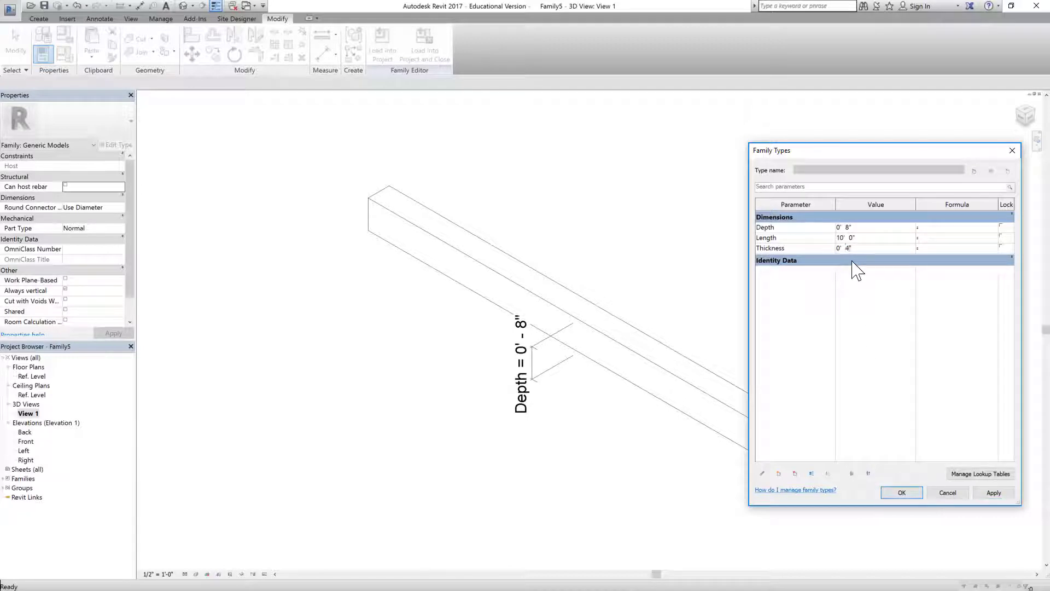
left_click(994, 492)
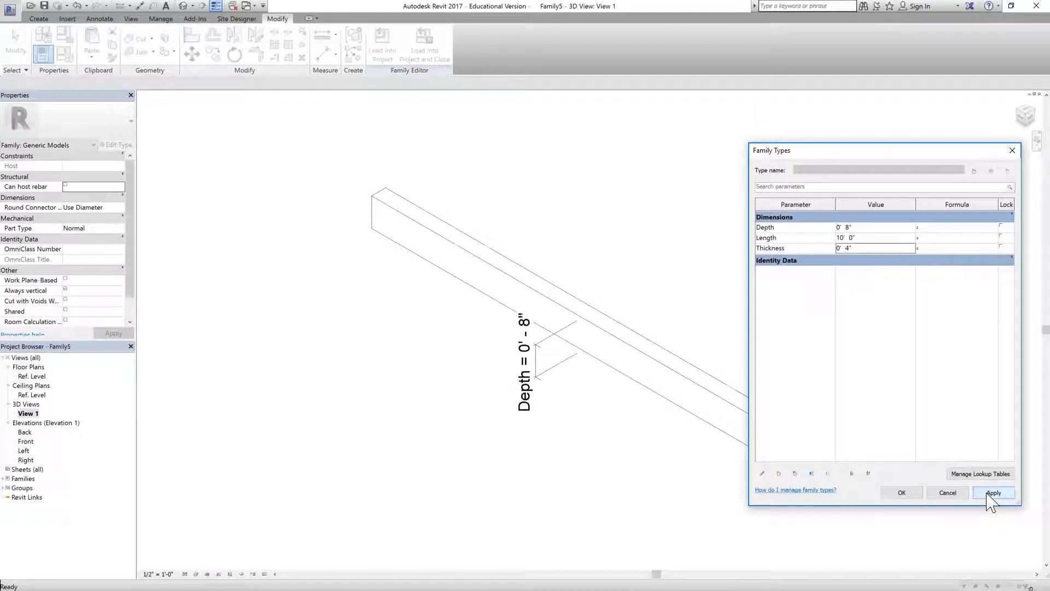
left_click(901, 493)
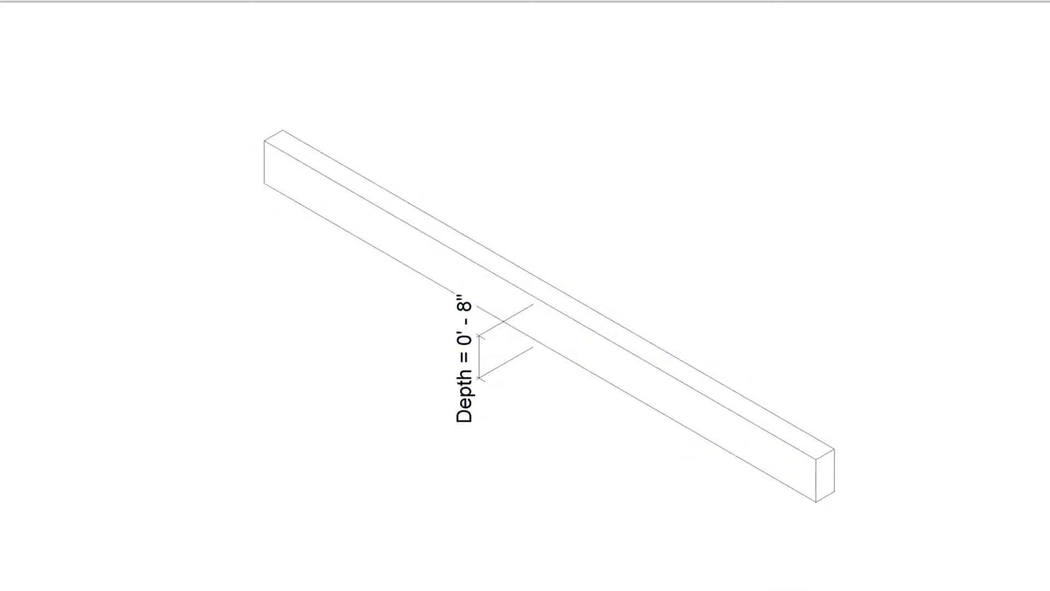
Add a Common-discipline type parameter named Material of type Material
key("f")
key("t")
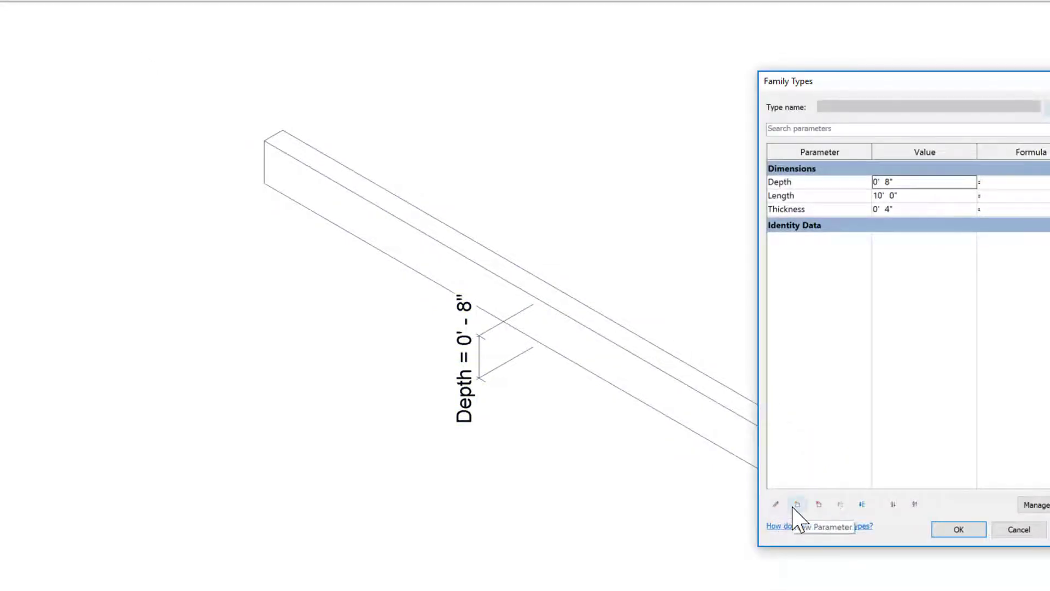
left_click(797, 504)
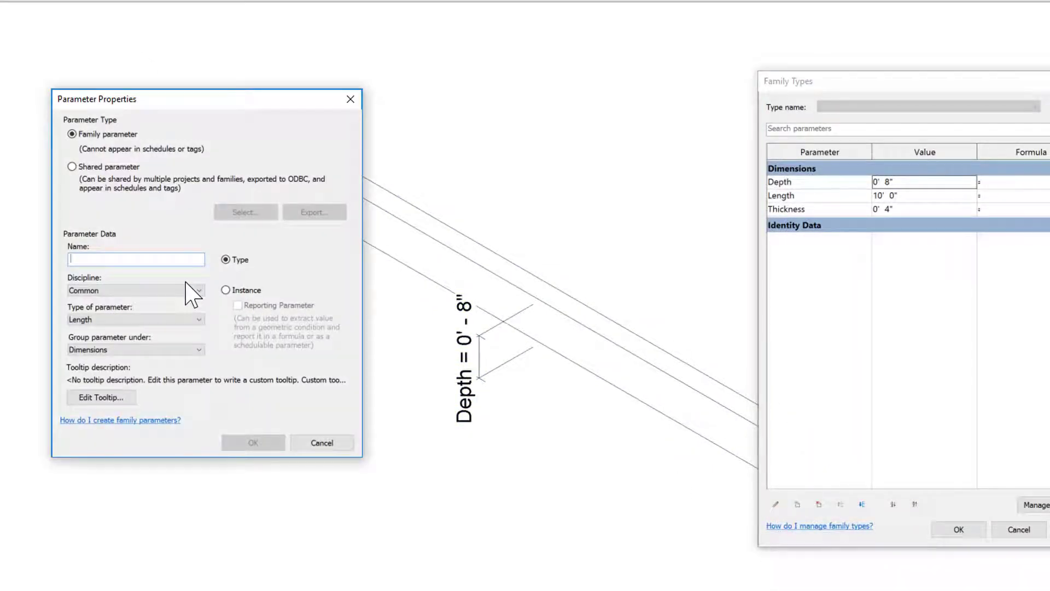
type("Material")
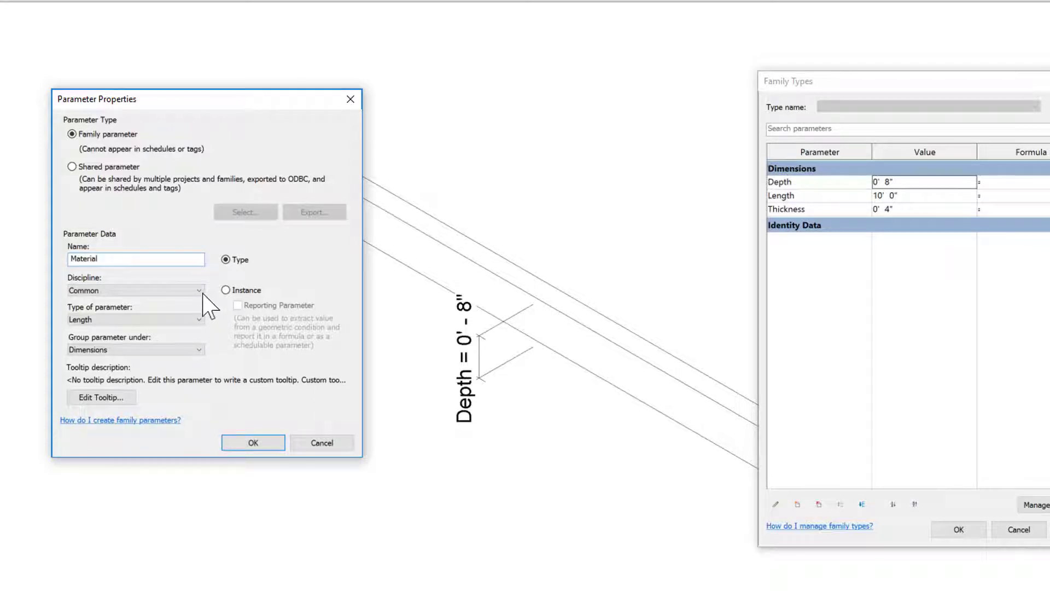
left_click(201, 291)
left_click(186, 301)
left_click(192, 319)
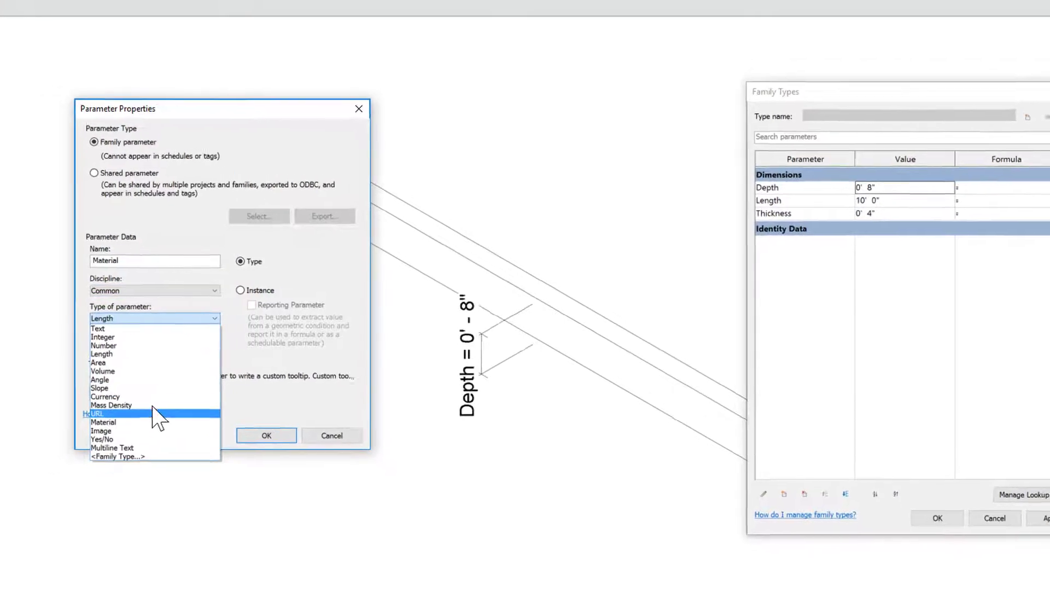
left_click(155, 422)
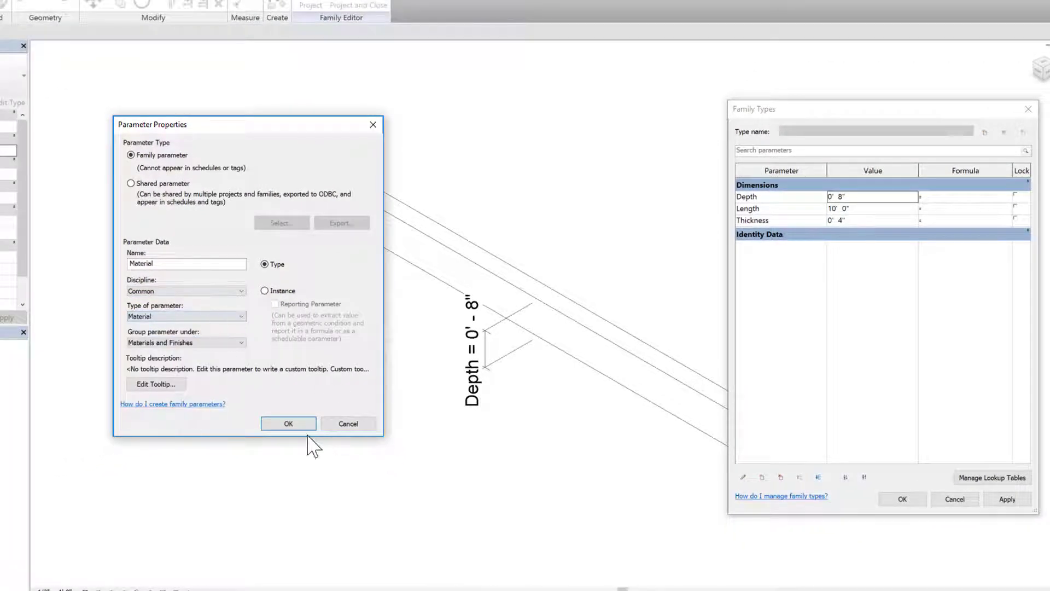
left_click(289, 423)
left_click(903, 499)
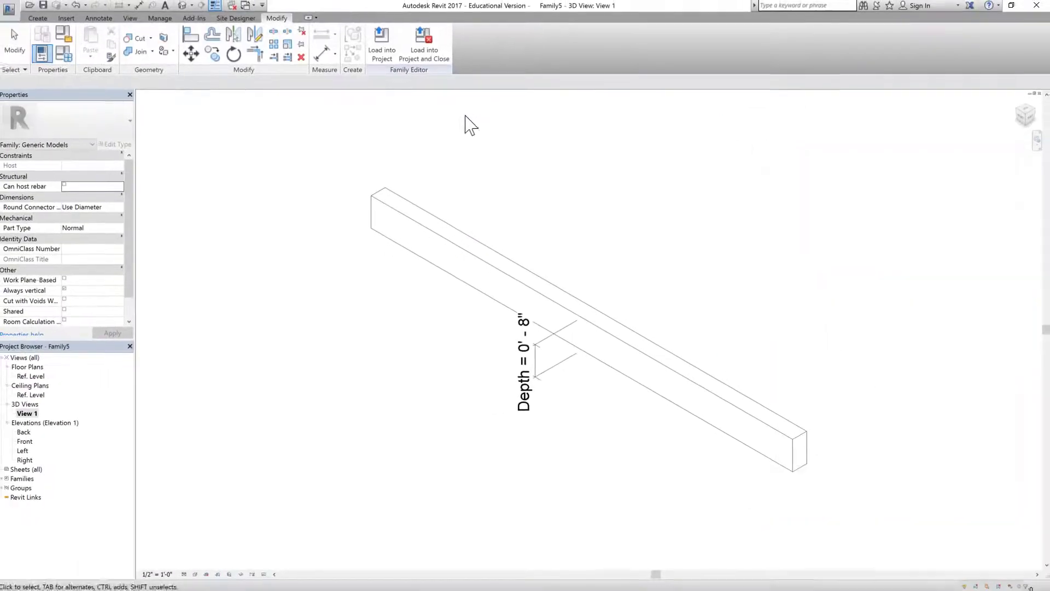
Associate the joist extrusion's Material property with the Material parameter
left_click(464, 244)
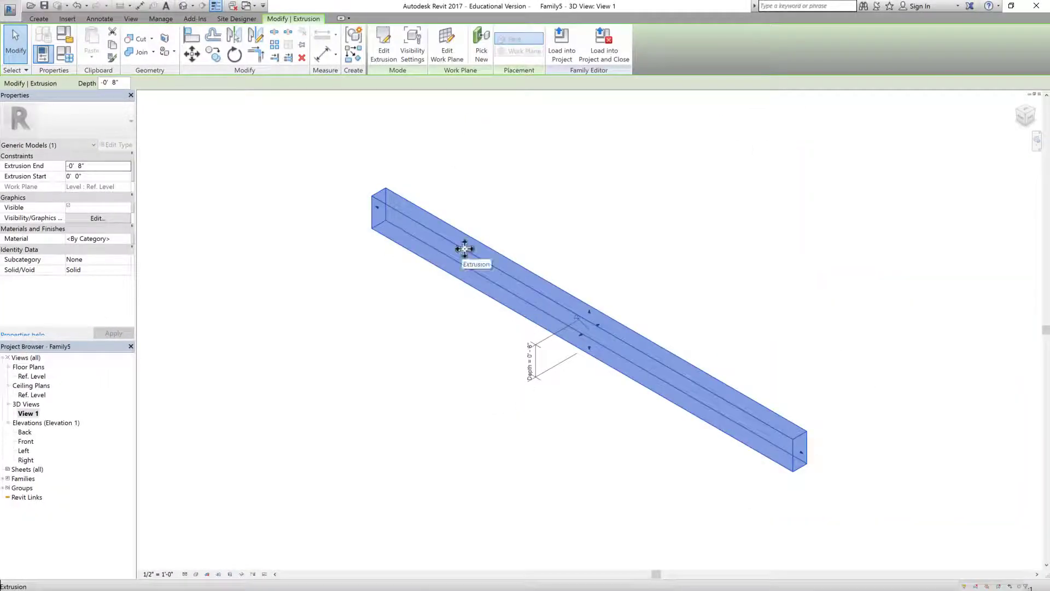
left_click(132, 238)
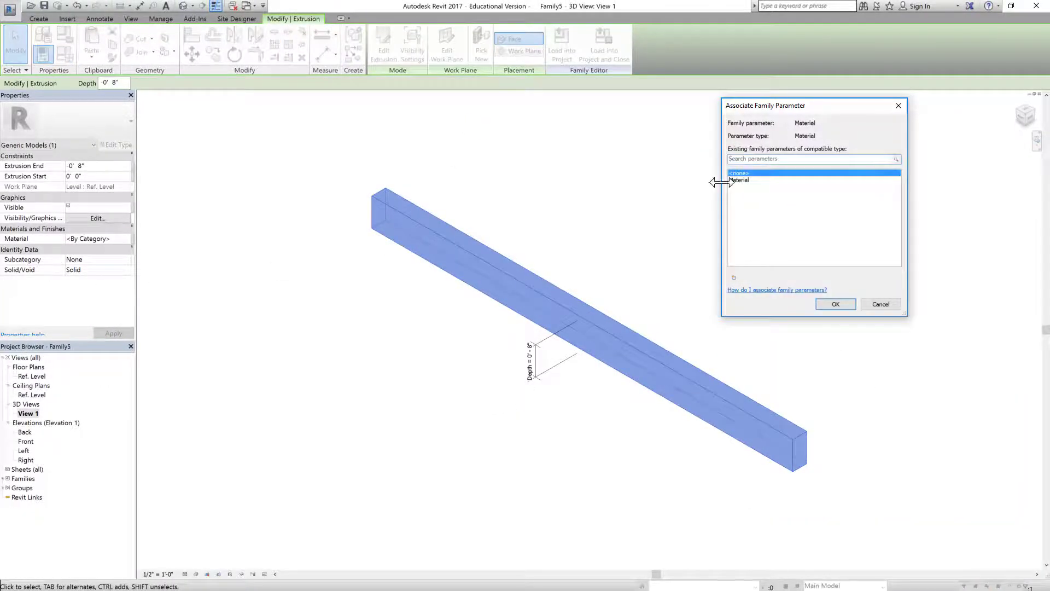
left_click(731, 180)
left_click(836, 304)
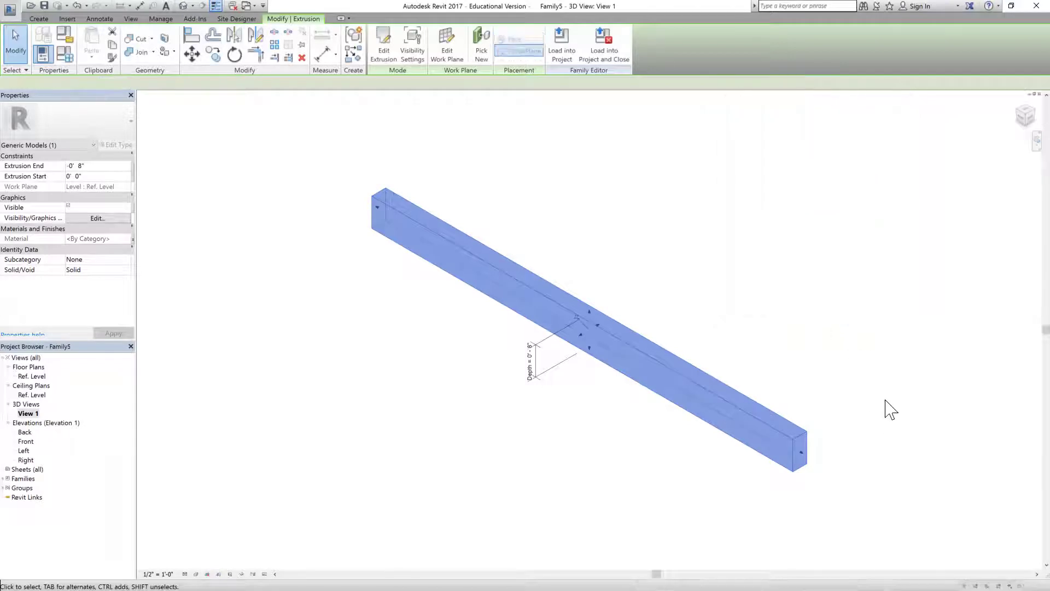
left_click(886, 408)
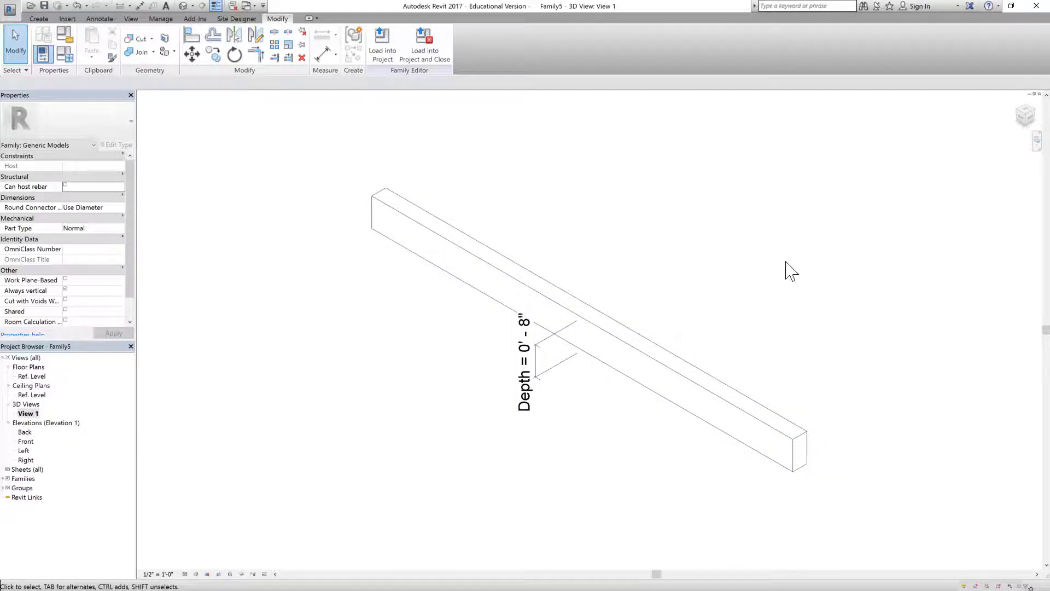
Save the joist family under the file name 'Joist 2', then close it
left_click(10, 8)
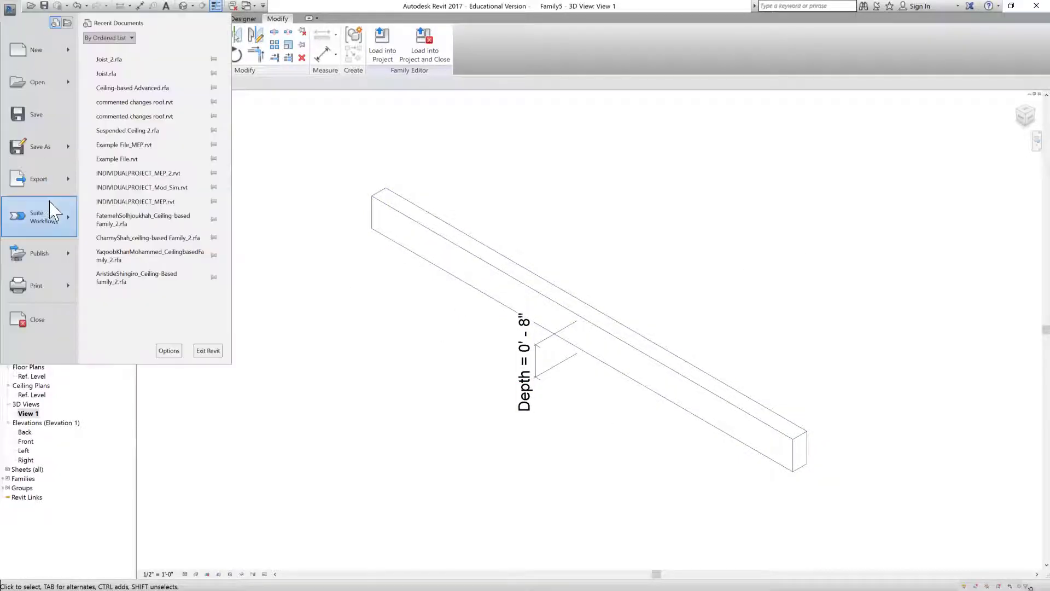
left_click(16, 112)
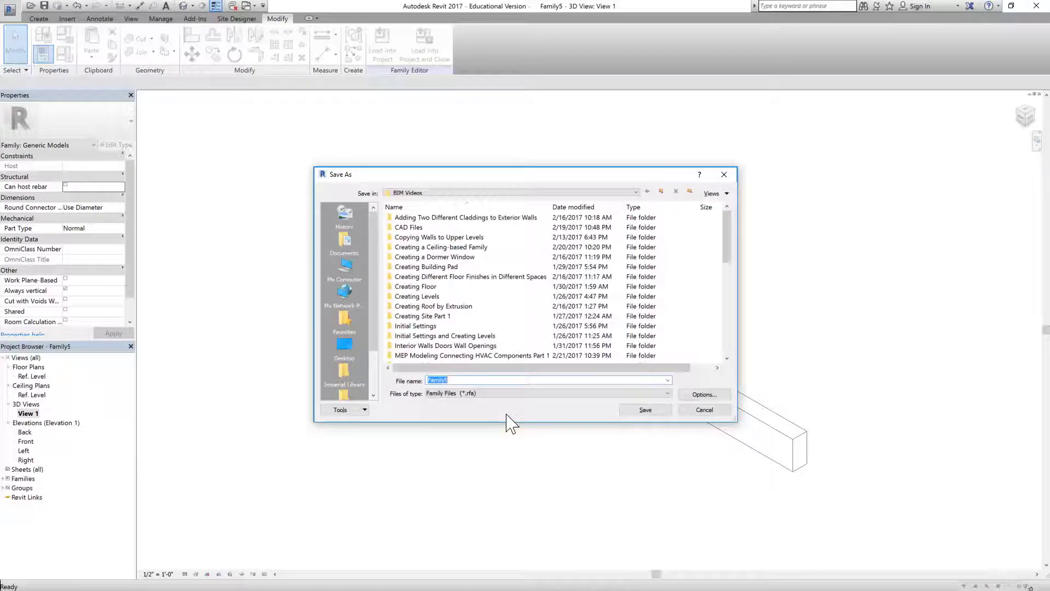
type("Joist")
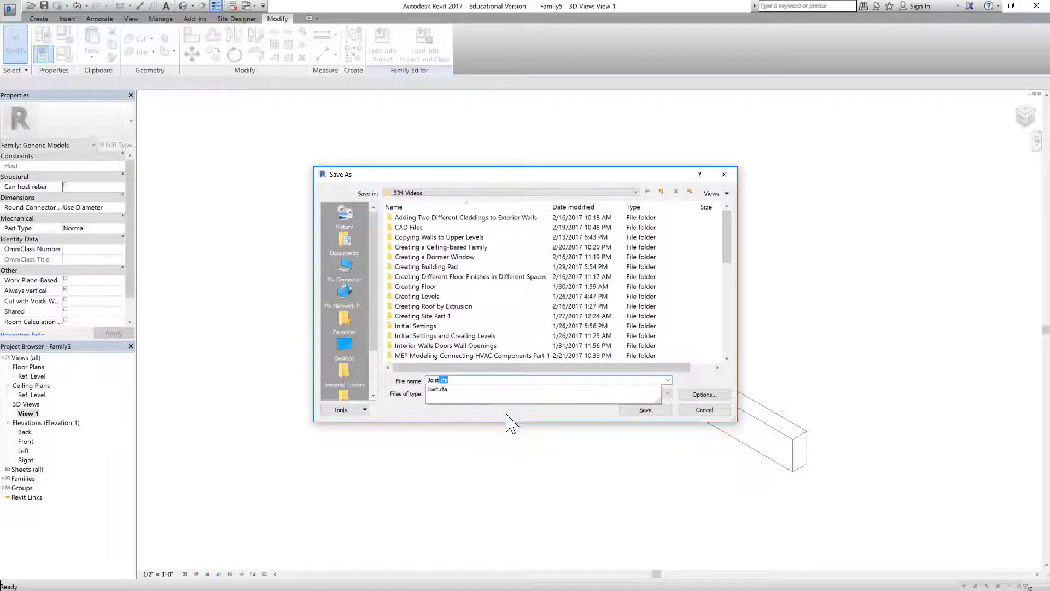
type(" 2")
key("Return")
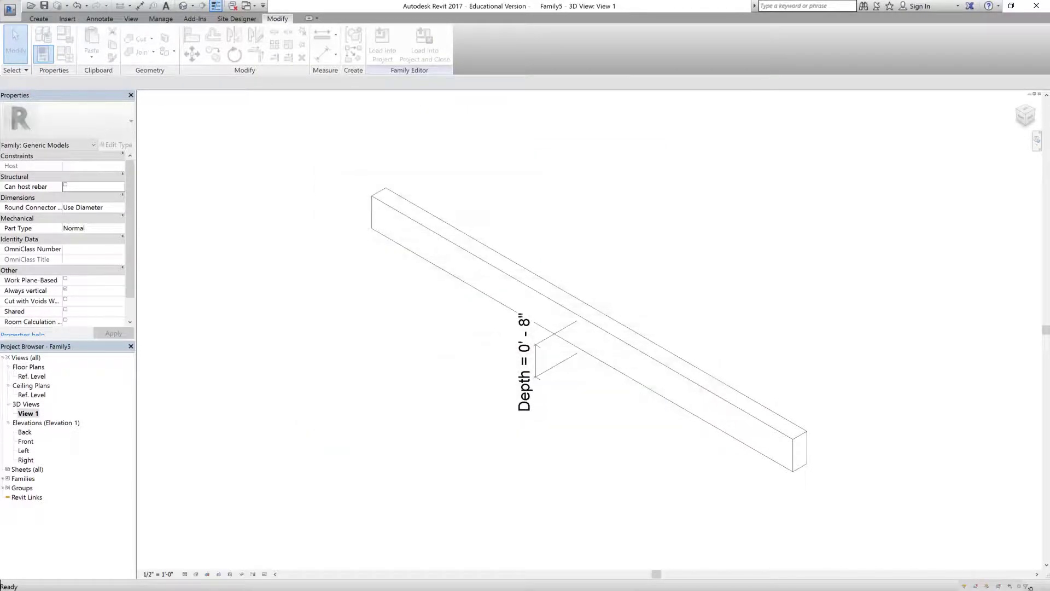
left_click(10, 9)
left_click(47, 324)
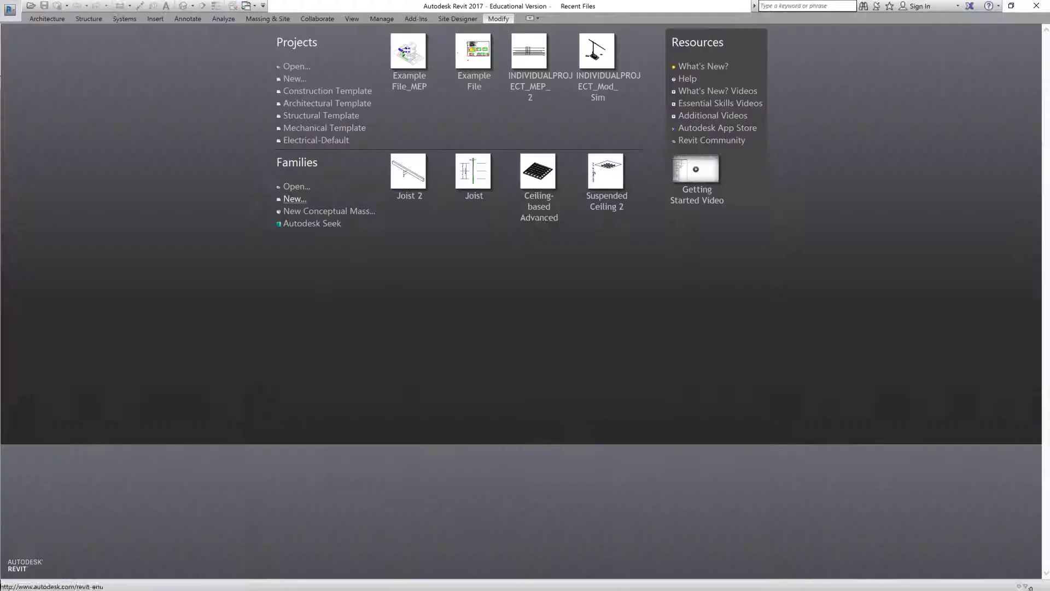
Start a new family from the Generic Model ceiling based template
left_click(290, 197)
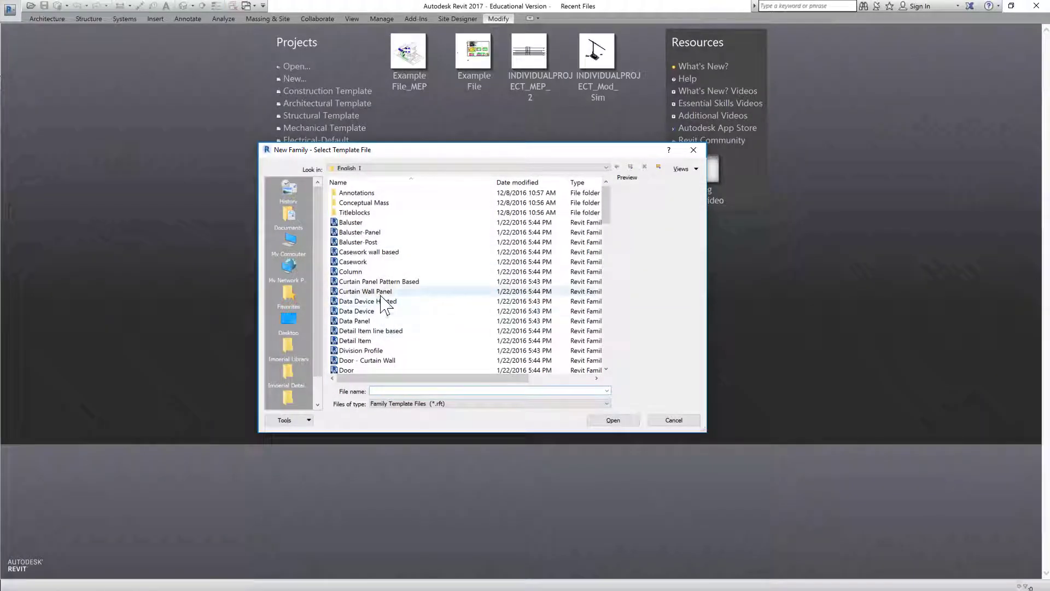
scroll(383, 300, "down", 5)
scroll(376, 306, "down", 5)
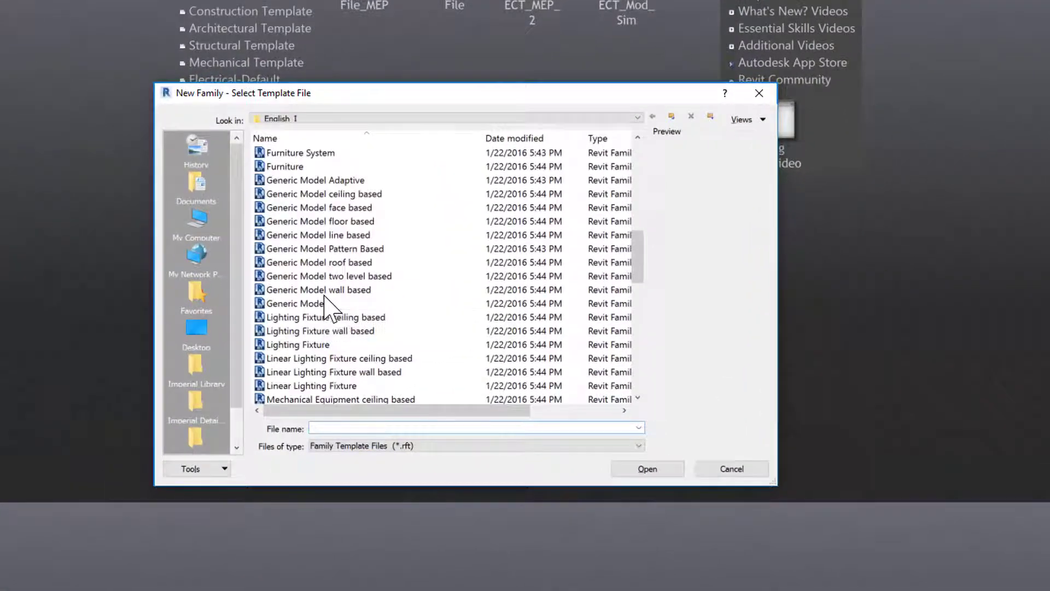
left_click(317, 194)
left_click(647, 469)
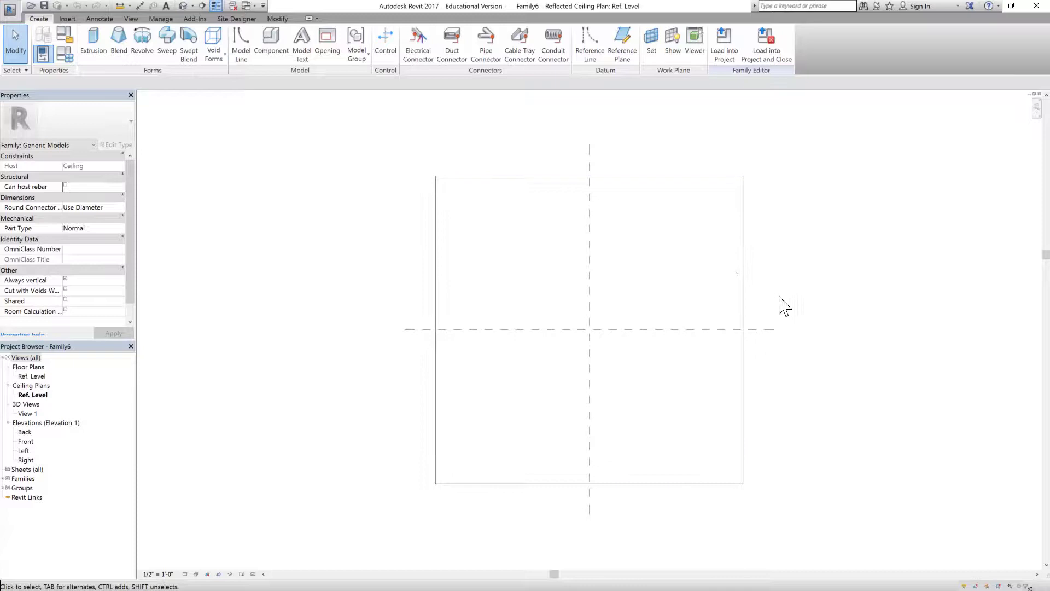
scroll(793, 265, "up", 1)
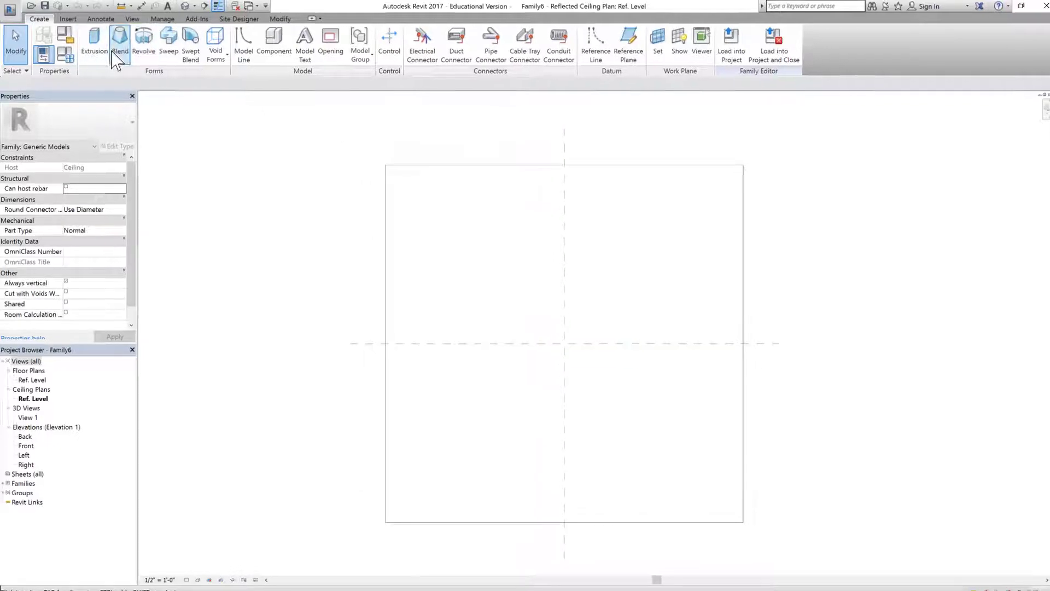
Add reference planes offset 3' above, below, left and right of the centre planes
left_click(812, 63)
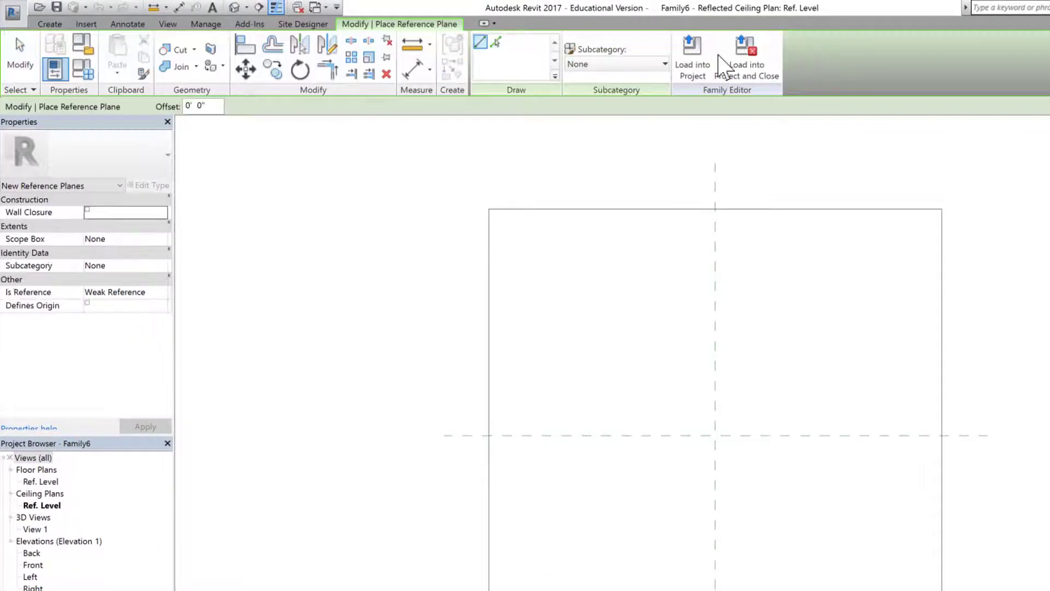
left_click(190, 106)
type("3'")
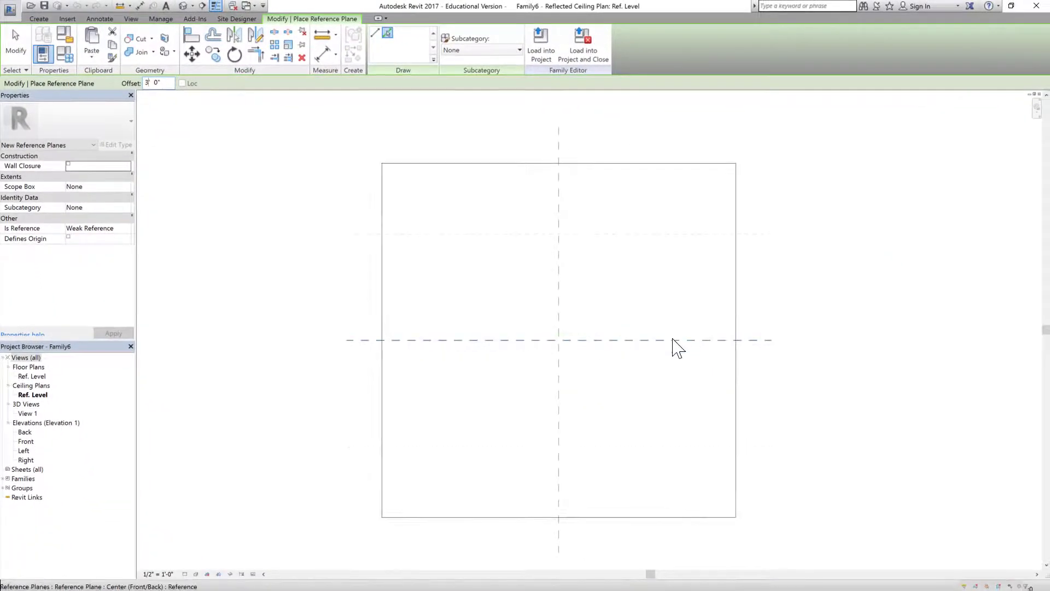
left_click(674, 347)
left_click(583, 401)
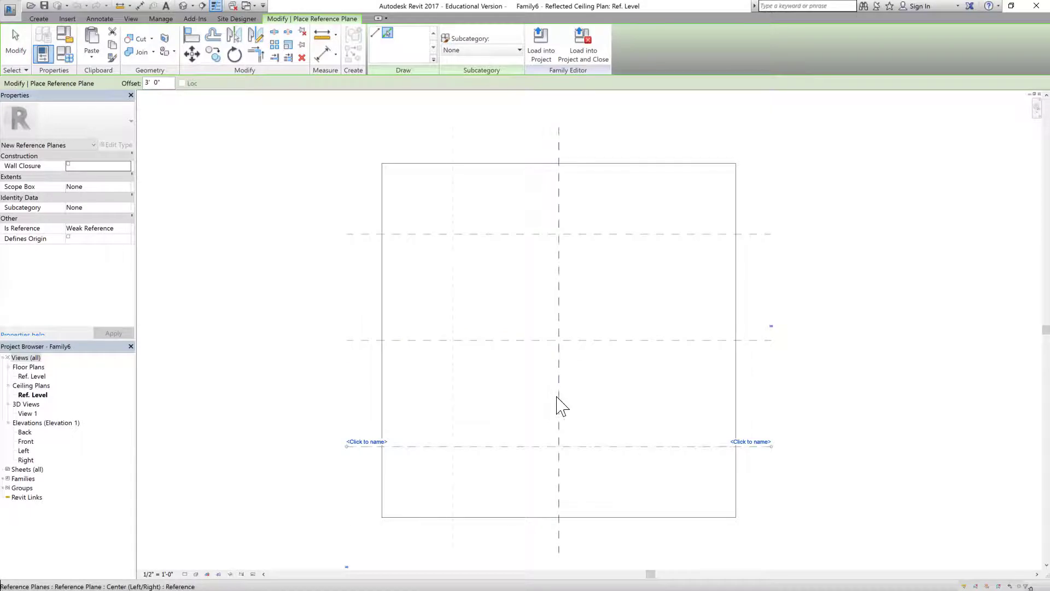
left_click(558, 402)
left_click(560, 411)
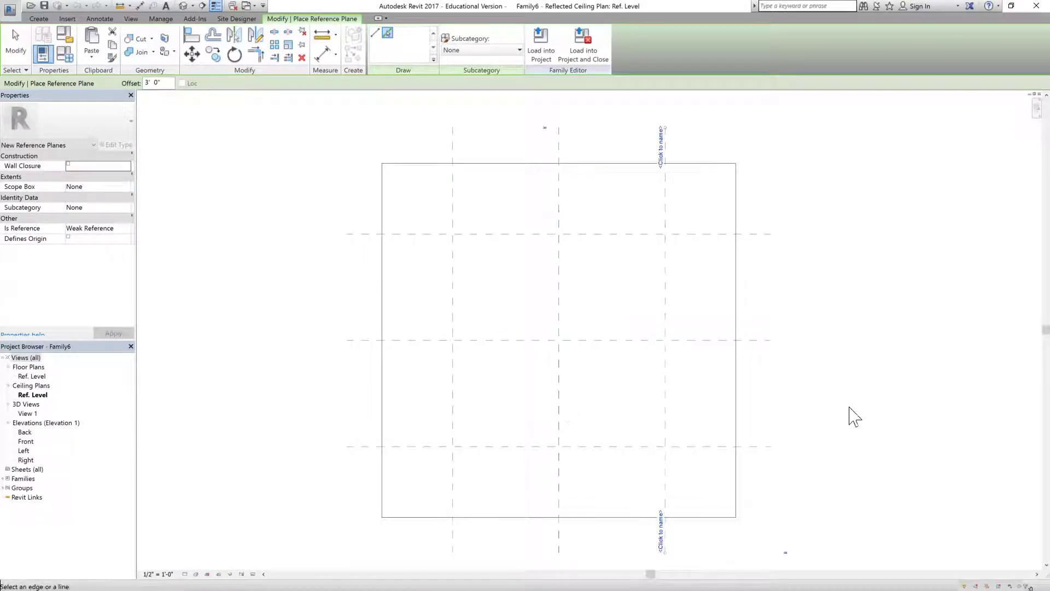
left_click(39, 19)
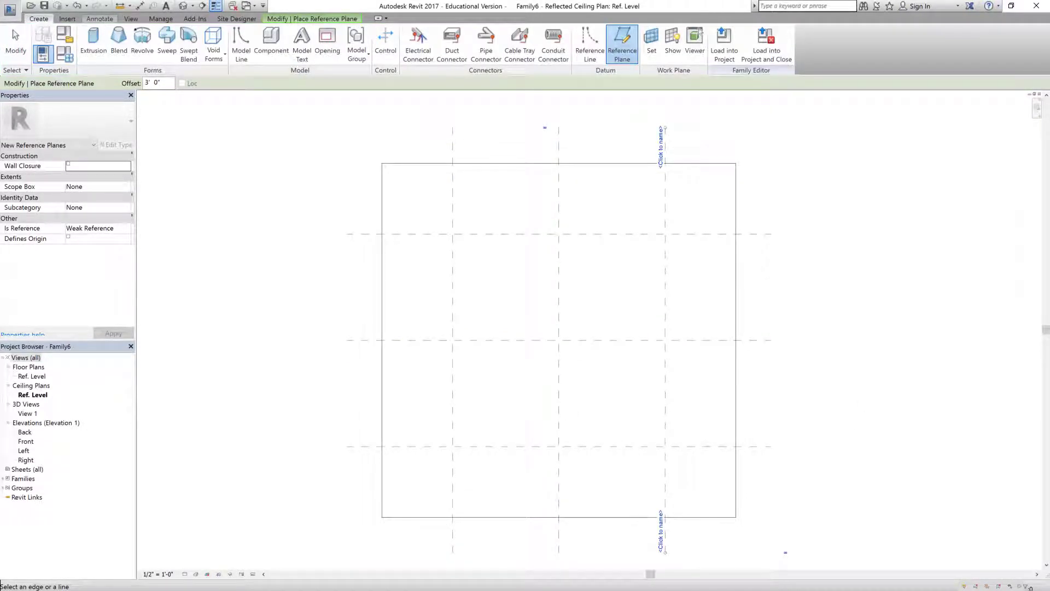
left_click(100, 18)
left_click(45, 41)
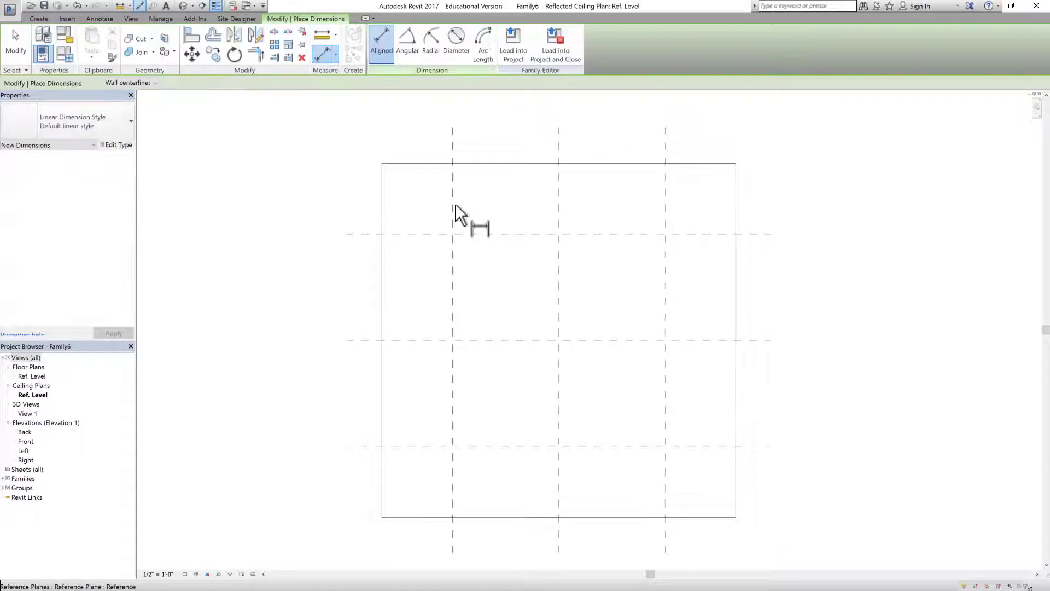
Dimension the vertical reference planes as EQ, with a 6' - 0" overall width above
left_click(559, 212)
left_click(664, 222)
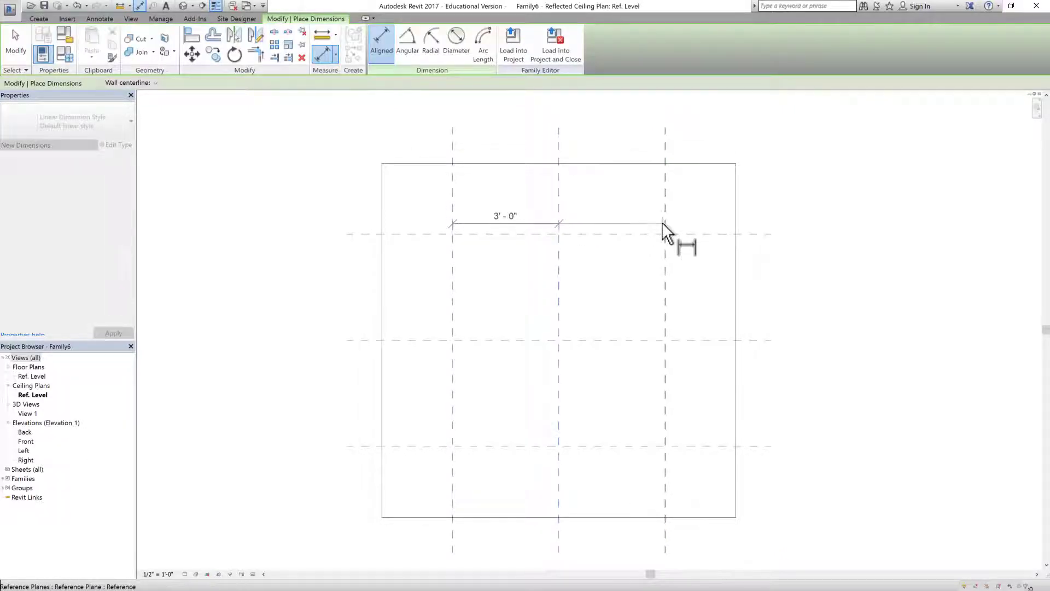
left_click(634, 142)
left_click(559, 110)
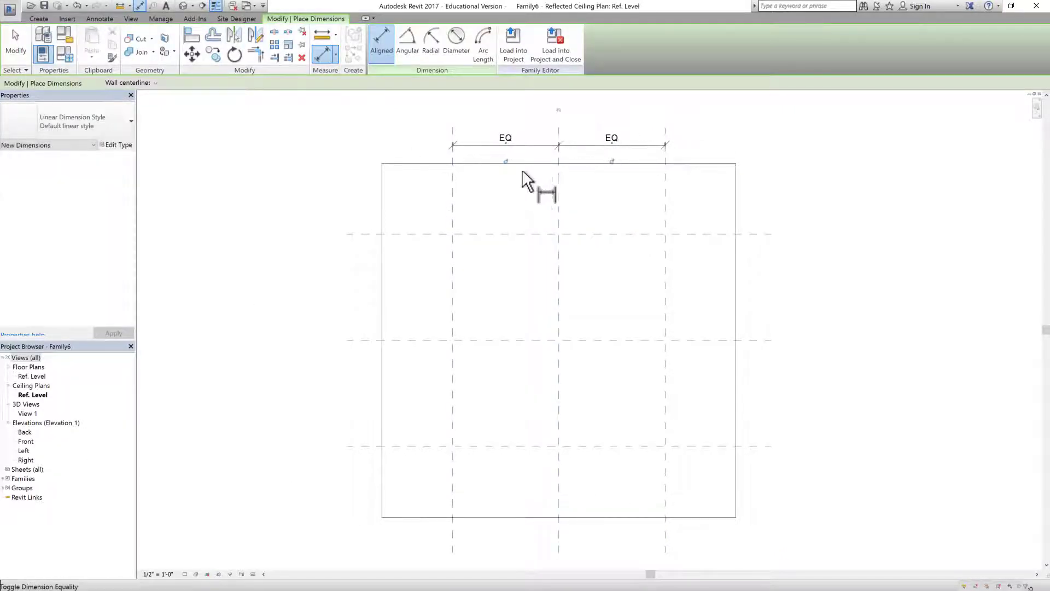
left_click(453, 204)
left_click(664, 210)
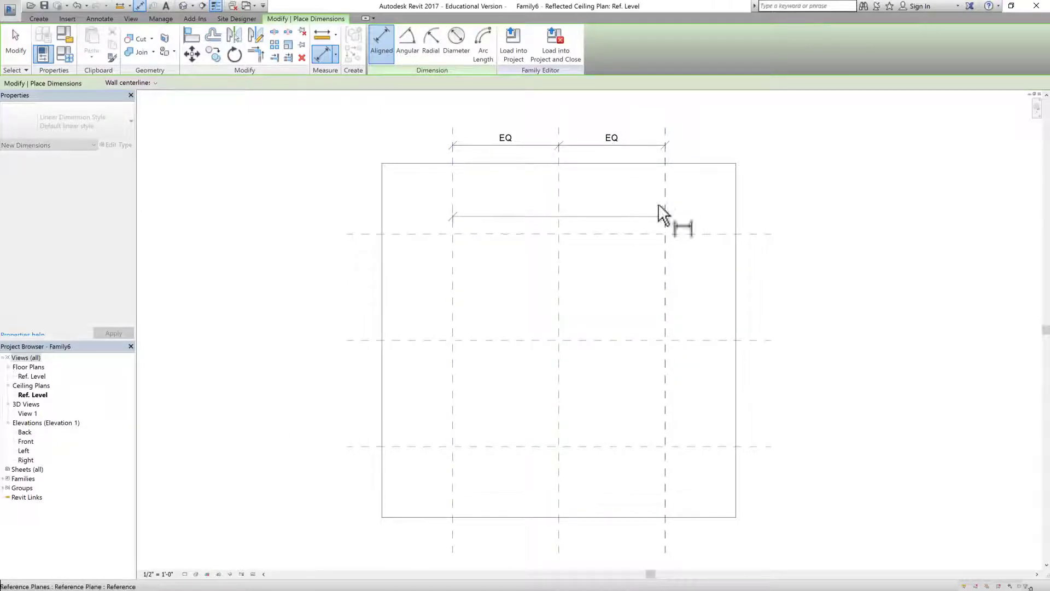
left_click(634, 106)
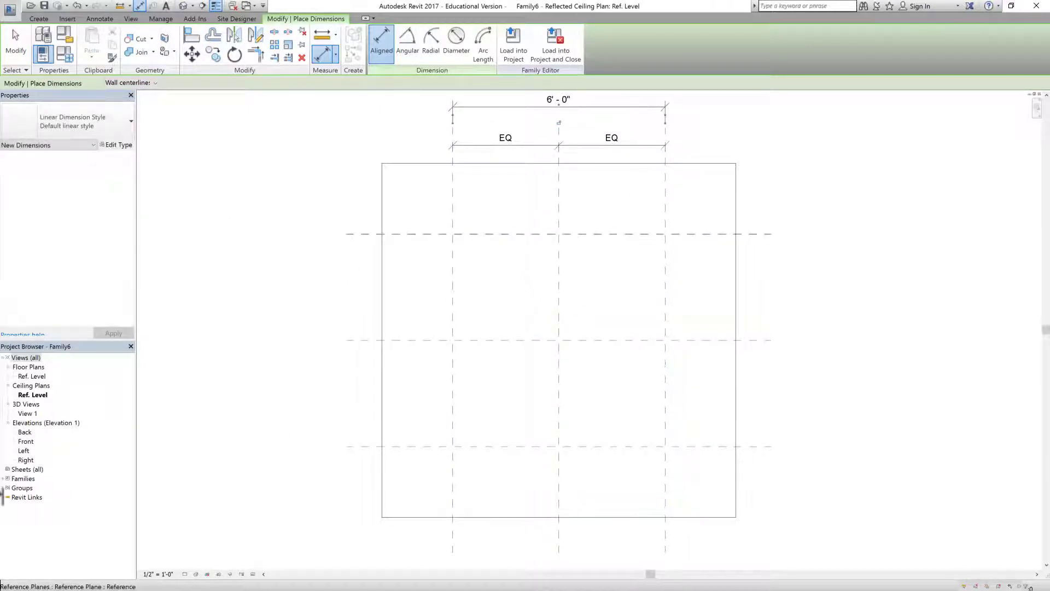
Dimension the horizontal reference planes as EQ, with a 6' - 0" overall height at left
left_click(484, 234)
left_click(484, 339)
left_click(480, 446)
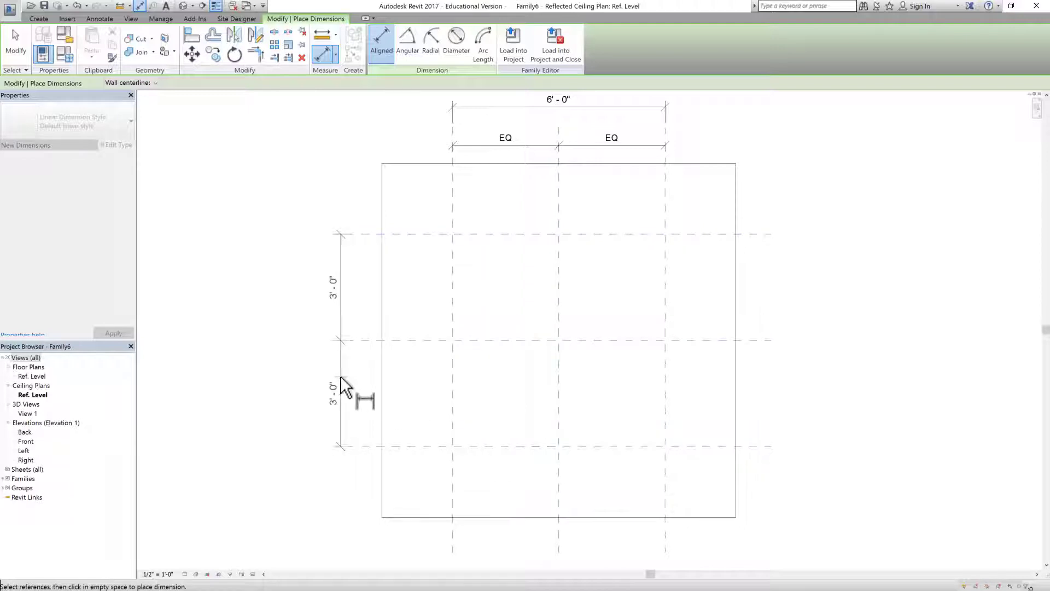
left_click(372, 391)
left_click(334, 340)
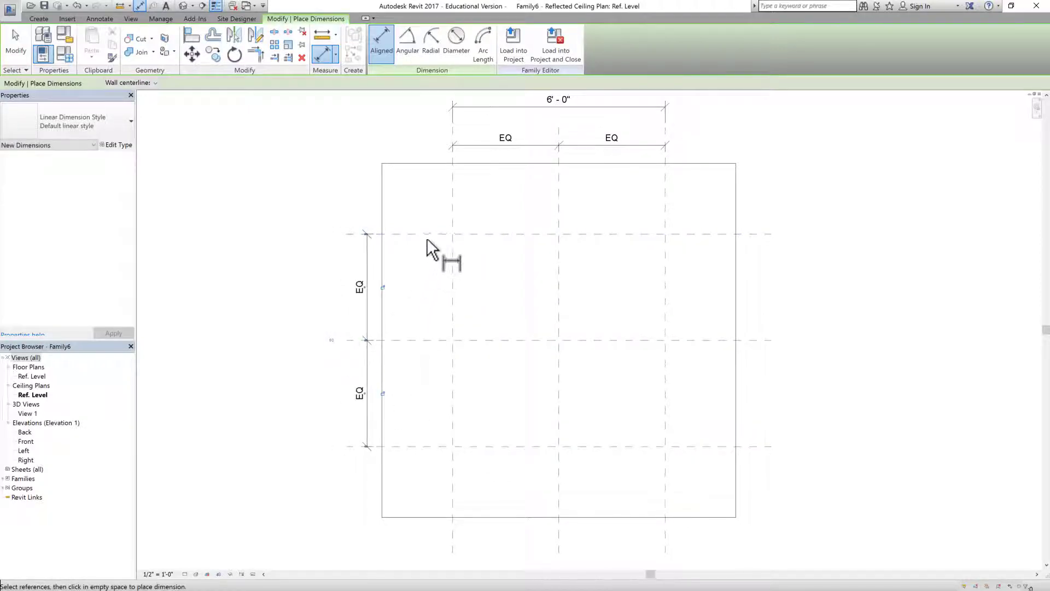
left_click(425, 447)
left_click(336, 428)
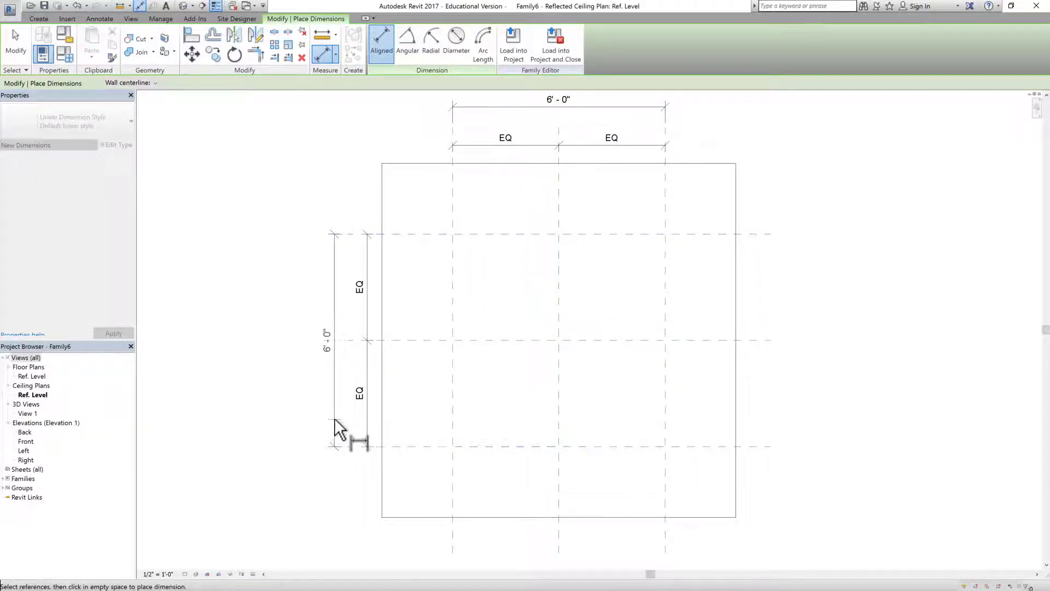
left_click(15, 41)
left_click(574, 109)
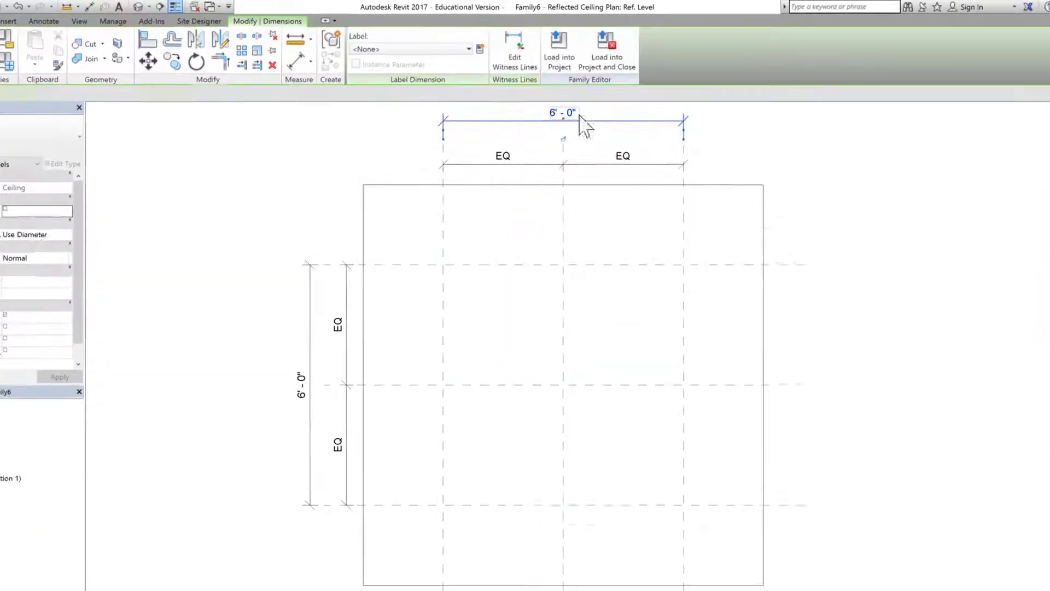
Label the top 6' - 0" dimension Ceiling Length and the left one Ceiling Width
left_click(477, 52)
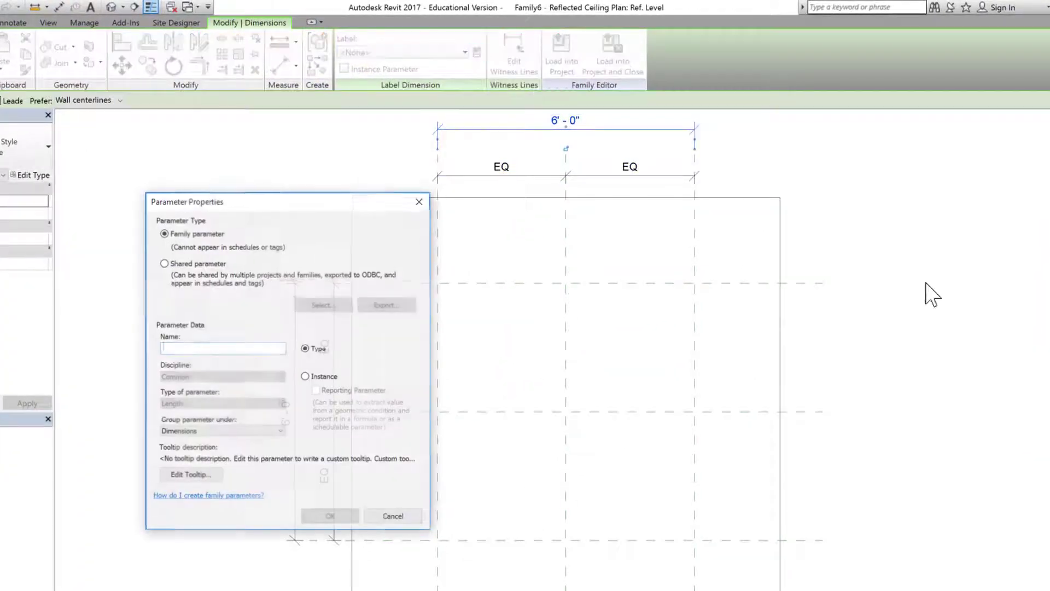
type("Ceilin")
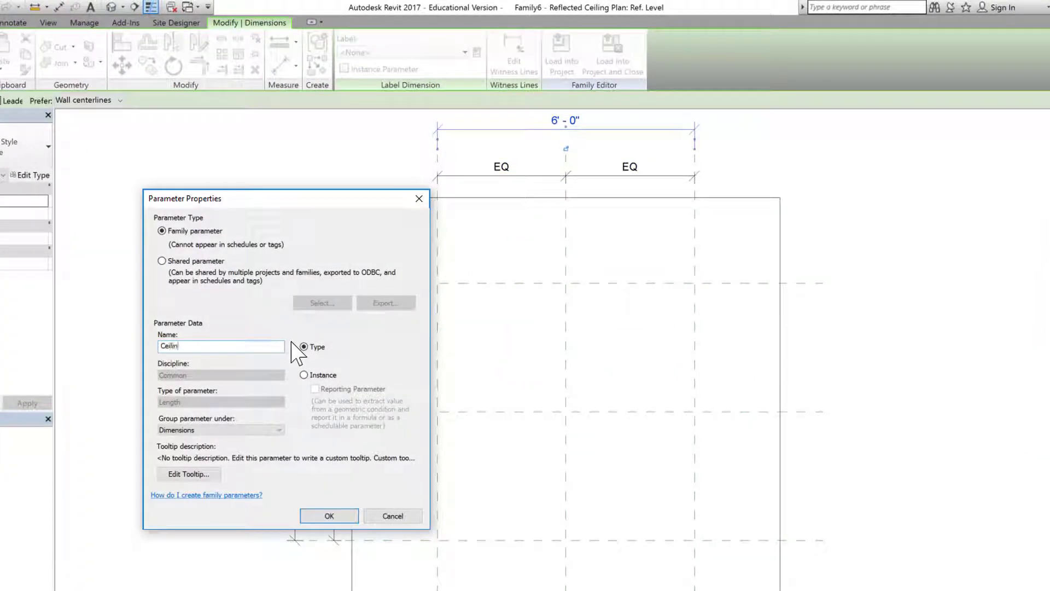
type("g Length")
left_click(329, 516)
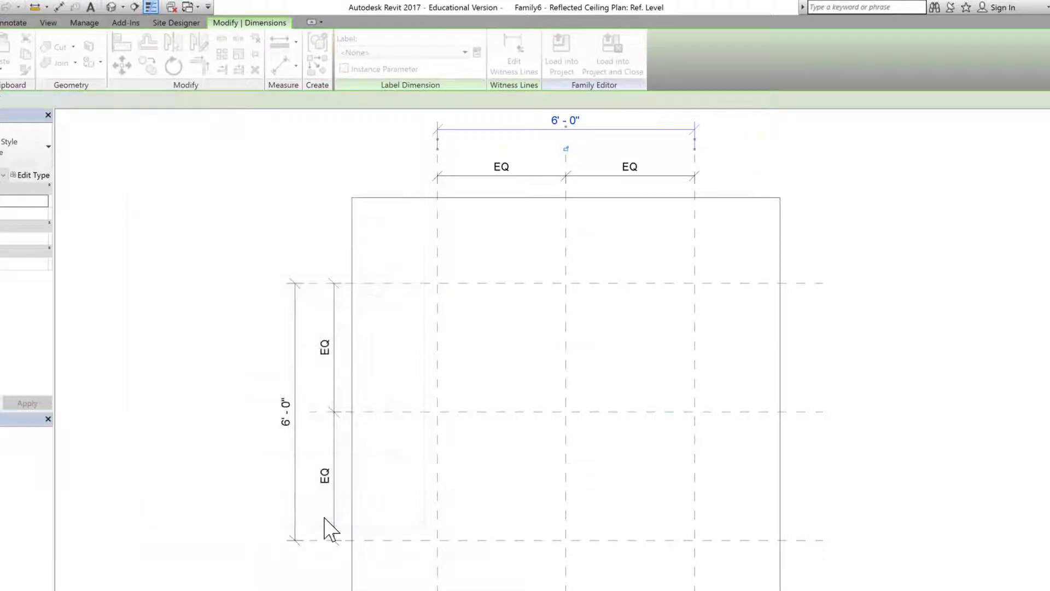
left_click(296, 400)
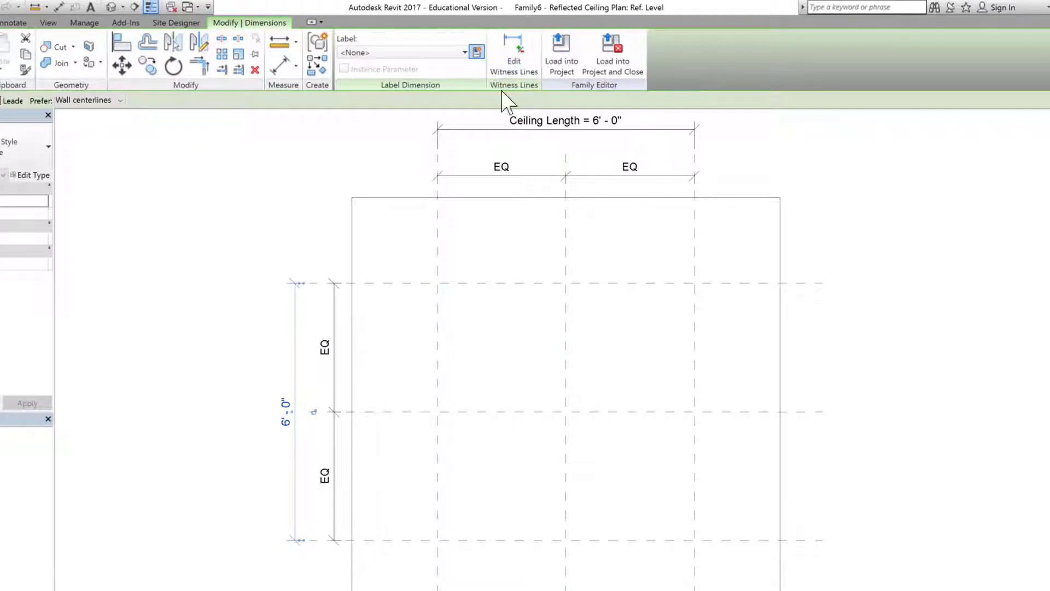
type("Cel")
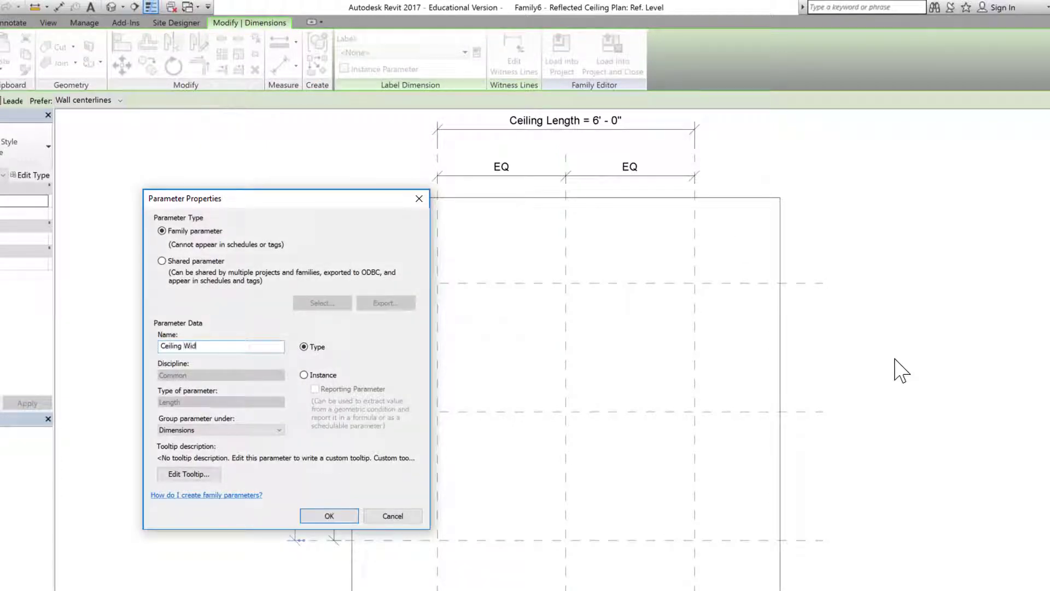
left_click(329, 515)
left_click(883, 246)
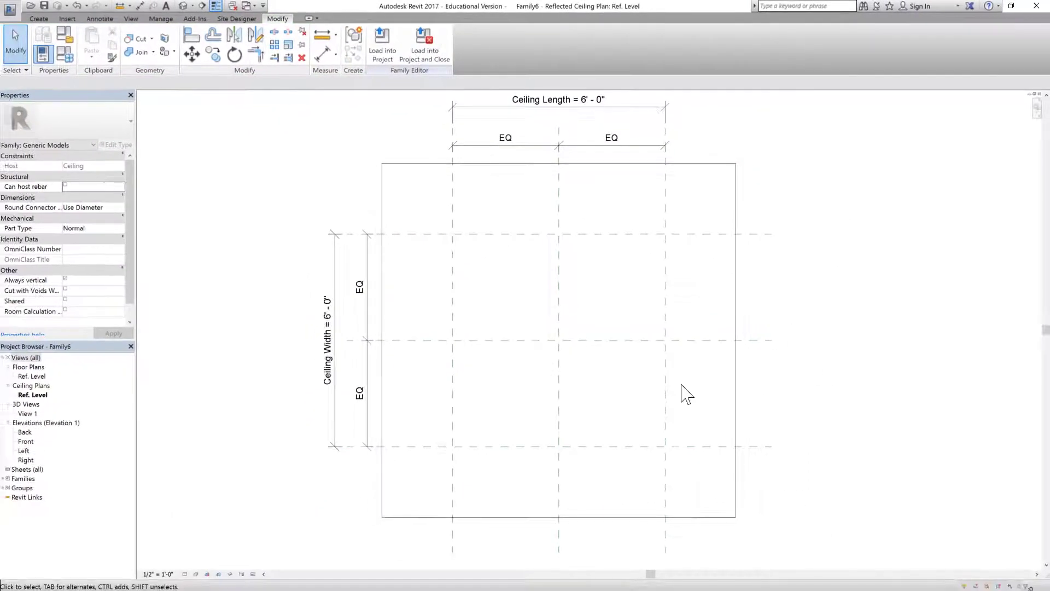
In the Back elevation, add a reference plane 0' - 6" below the ceiling line
double_click(26, 432)
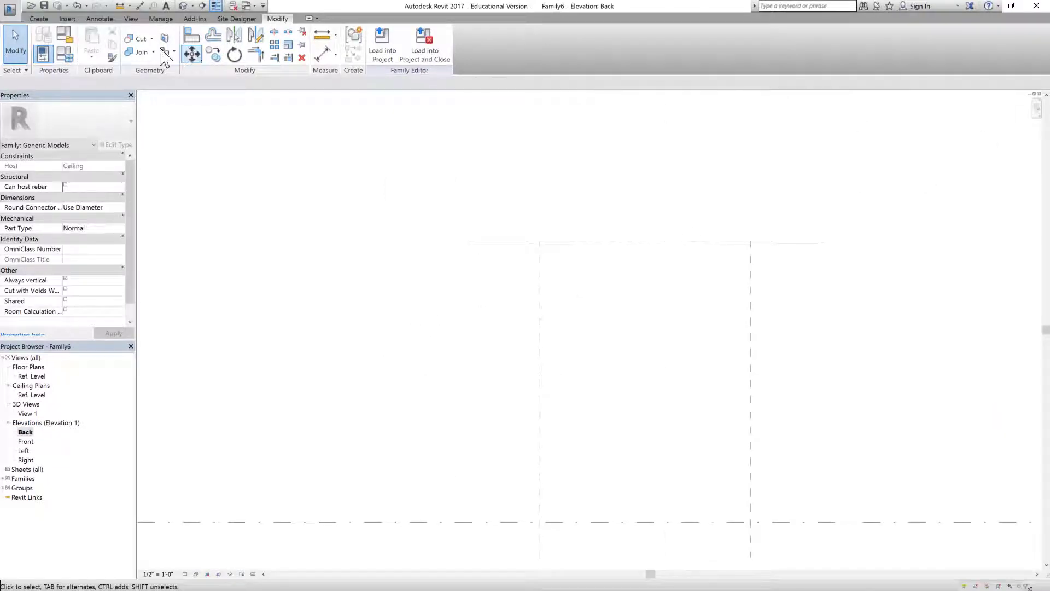
key("r")
key("p")
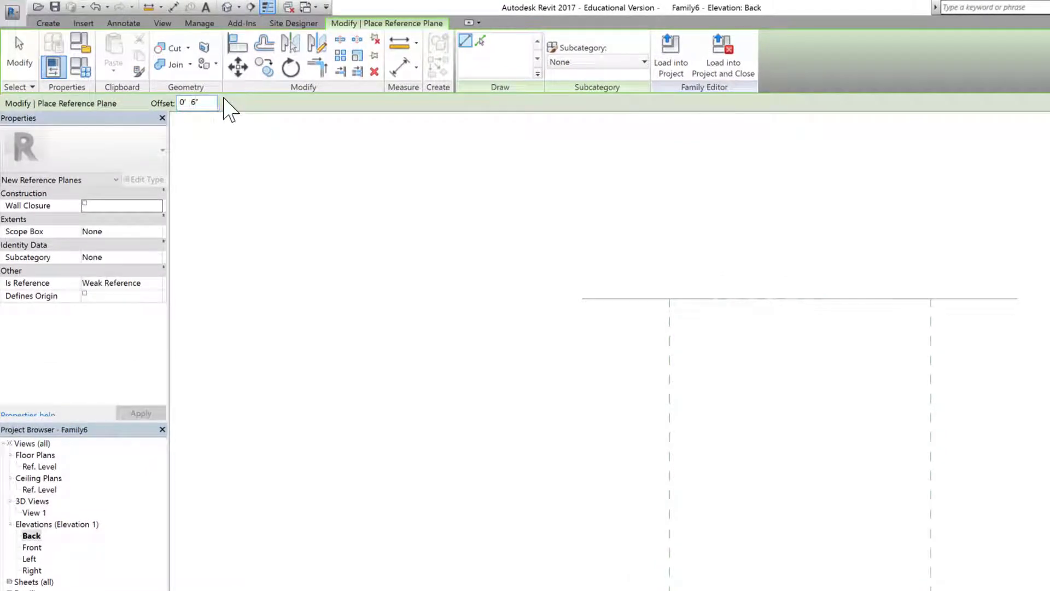
left_click(481, 41)
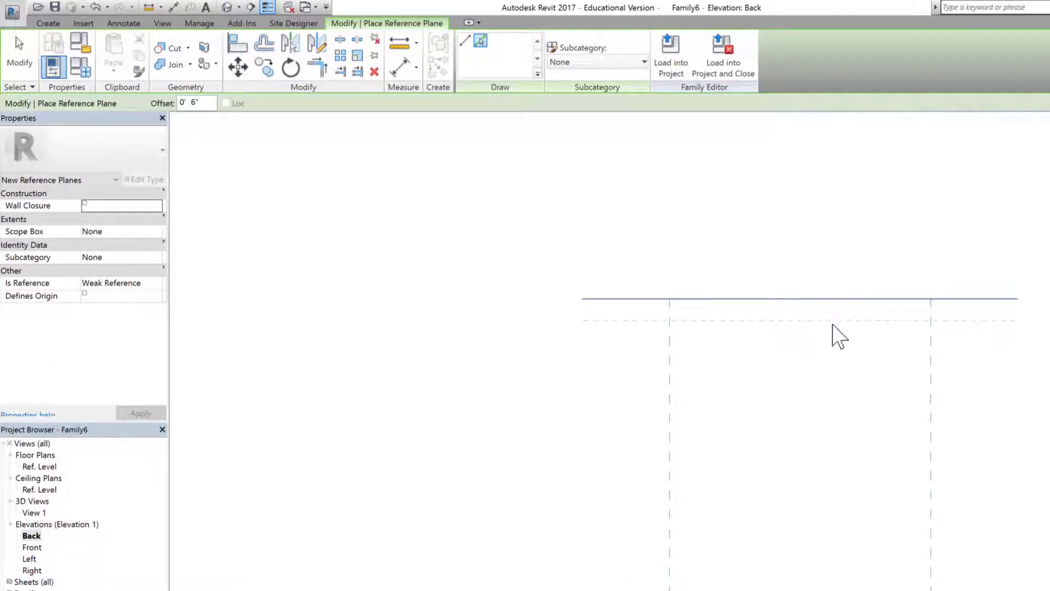
left_click(834, 334)
key("Escape")
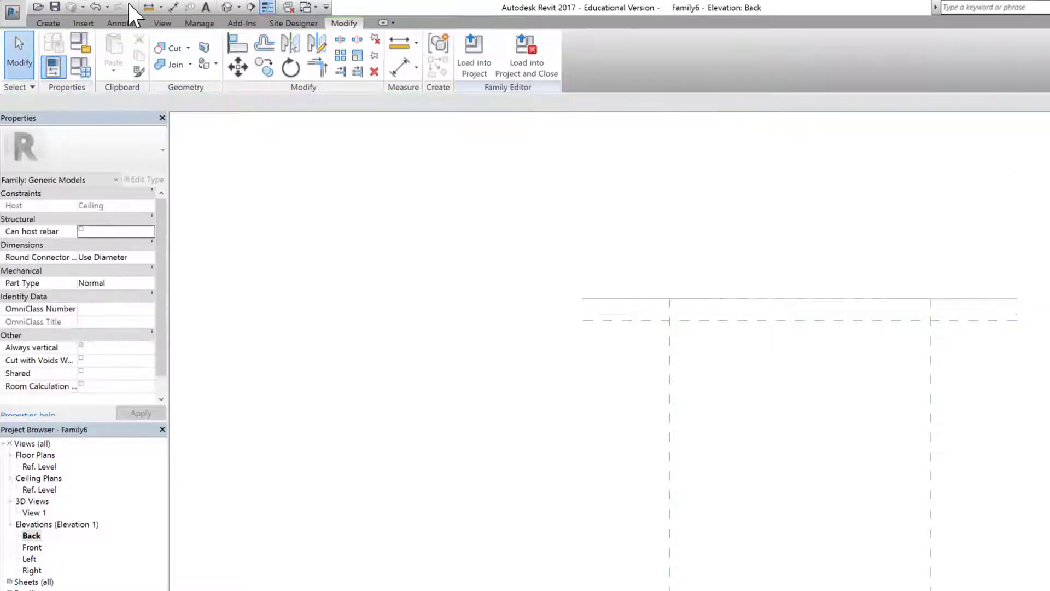
Dimension the 0' - 6" gap between the ceiling line and the new reference plane
left_click(123, 23)
left_click(56, 55)
scroll(607, 307, "up", 2)
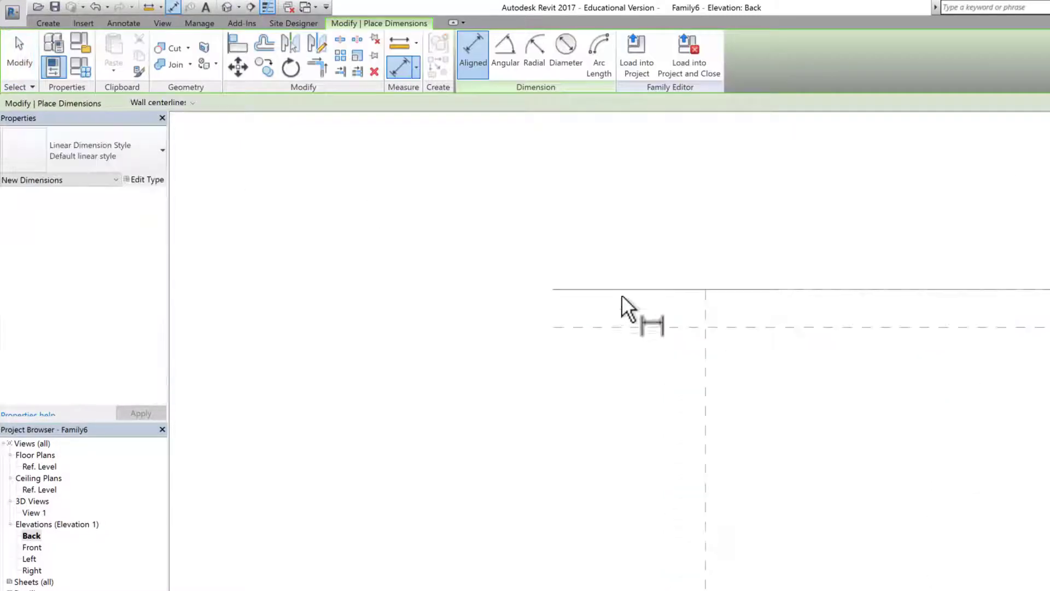
left_click(622, 289)
left_click(627, 327)
left_click(626, 336)
left_click(493, 336)
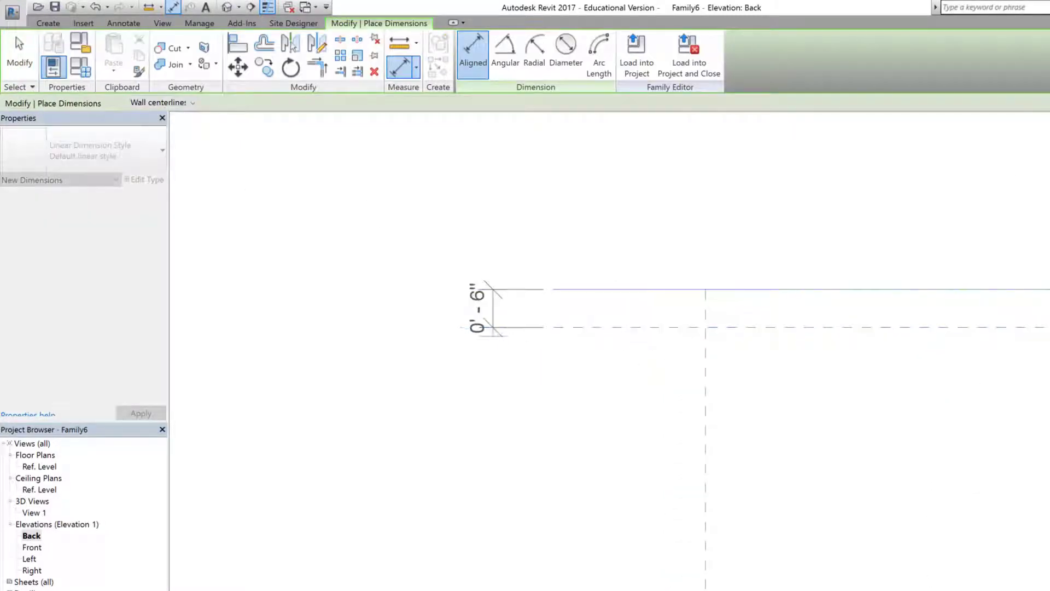
left_click(20, 55)
Label the 0' - 6" dimension with a new Suspended Height parameter
left_click(483, 330)
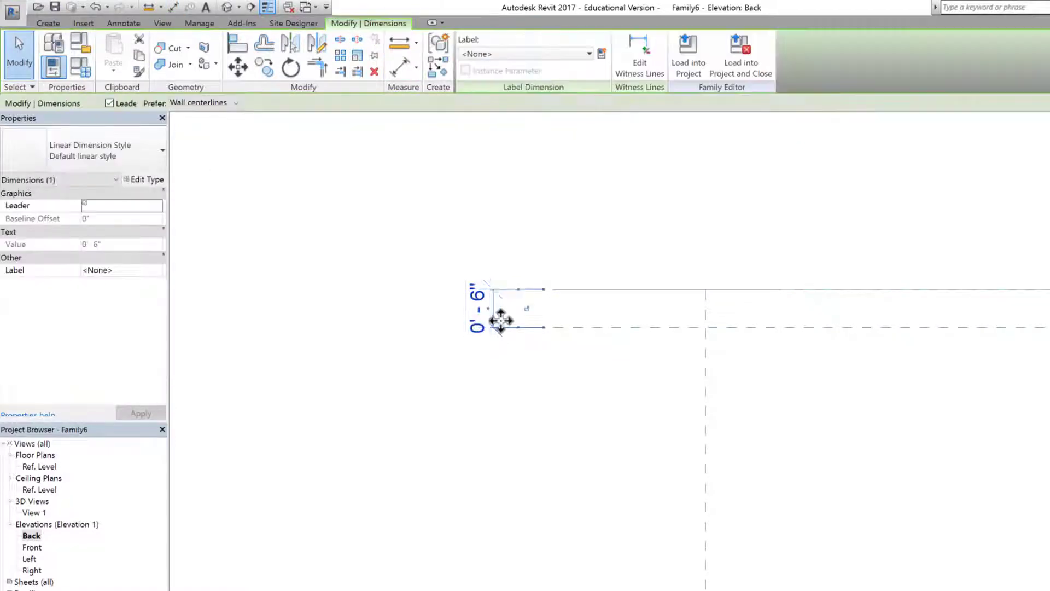
left_click(601, 53)
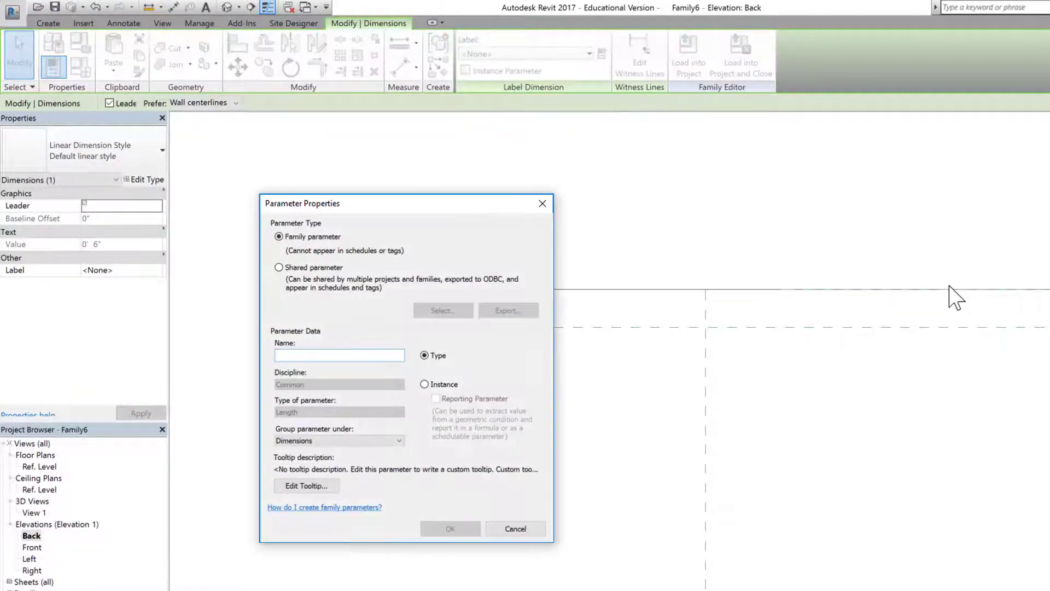
type("Suspended Height")
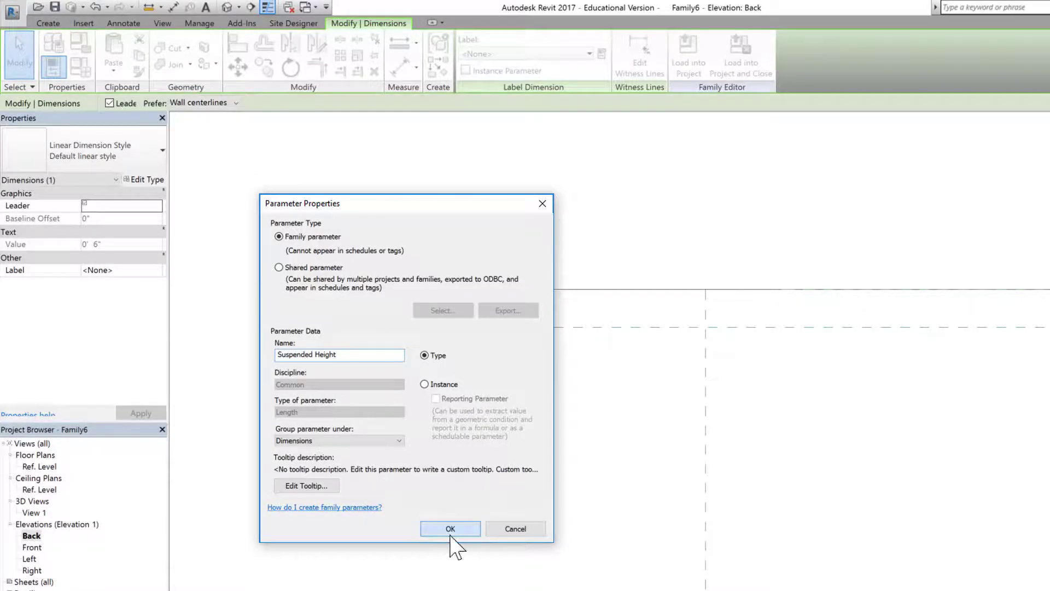
left_click(450, 530)
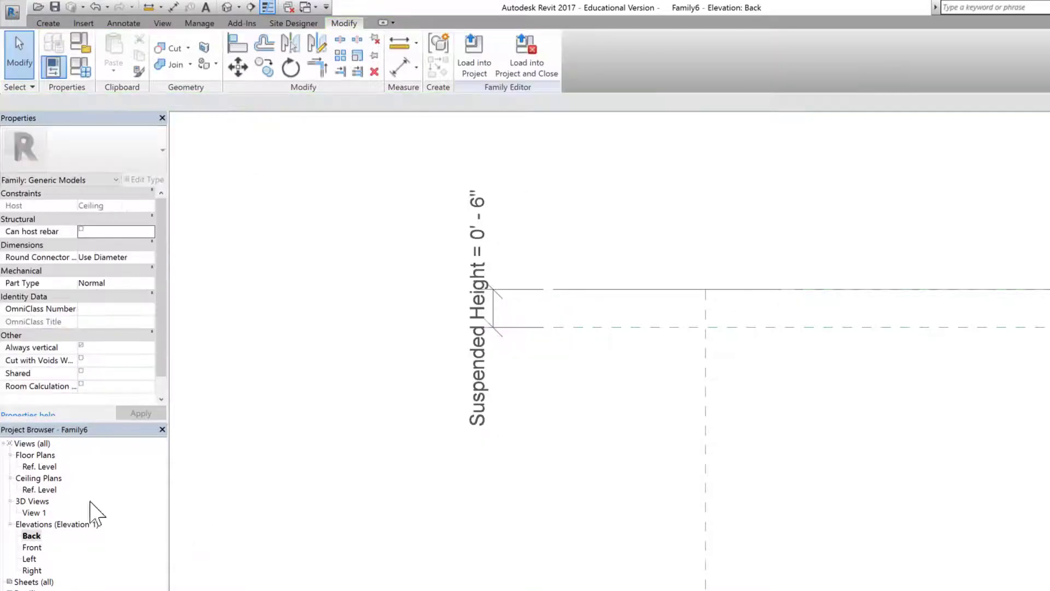
double_click(39, 489)
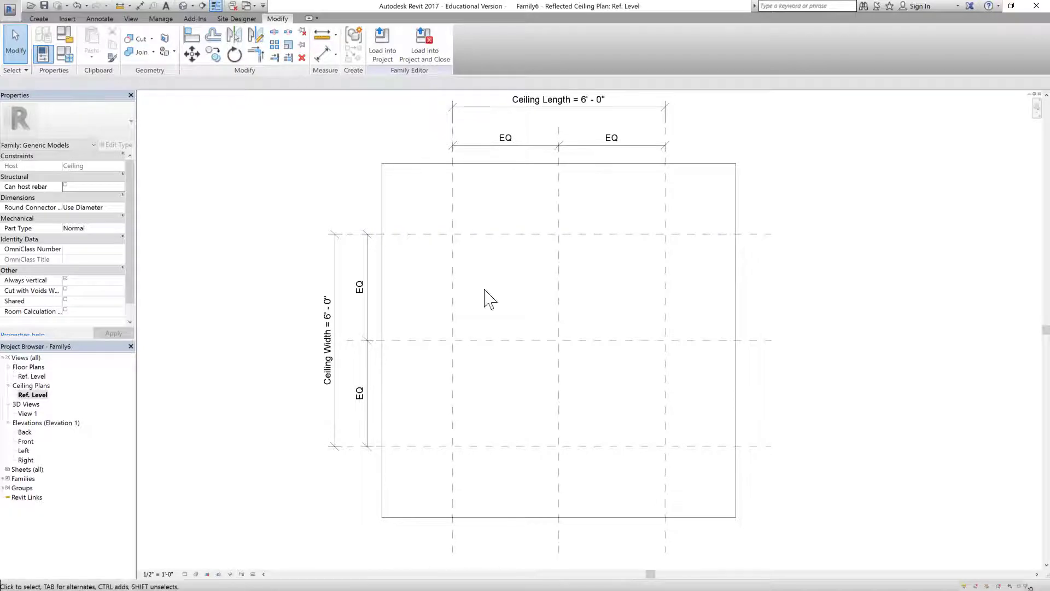
Load the Joist 2 family from the BIM Videos folder
left_click(67, 18)
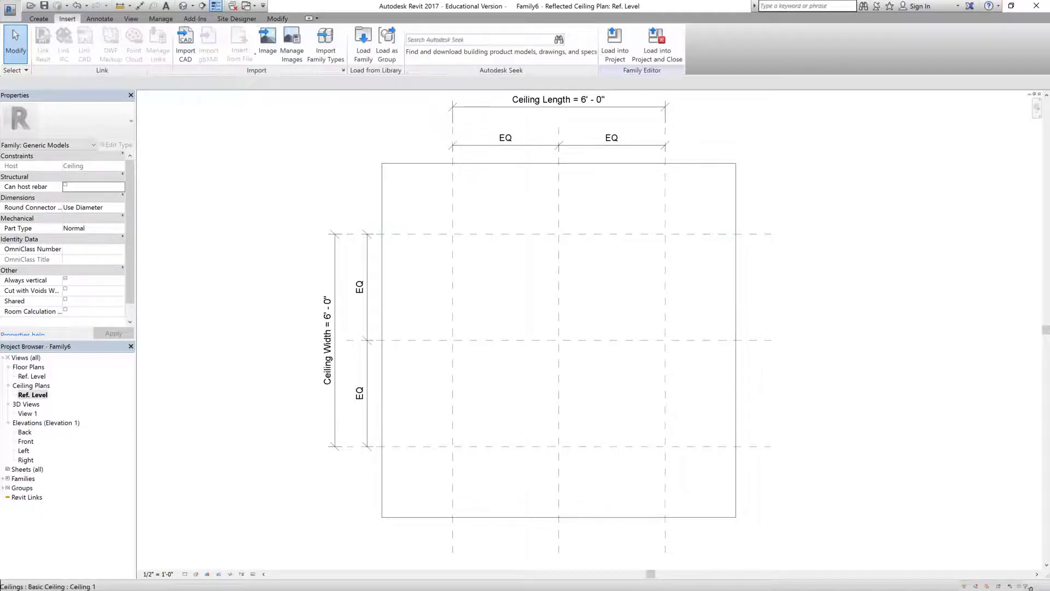
left_click(364, 51)
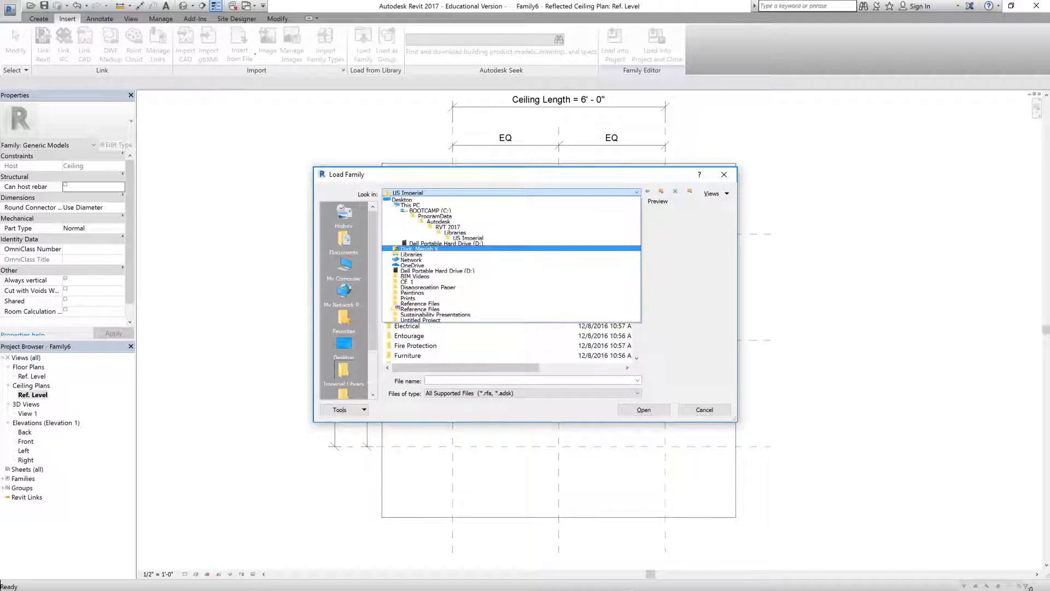
left_click(448, 230)
left_click(459, 194)
left_click(438, 220)
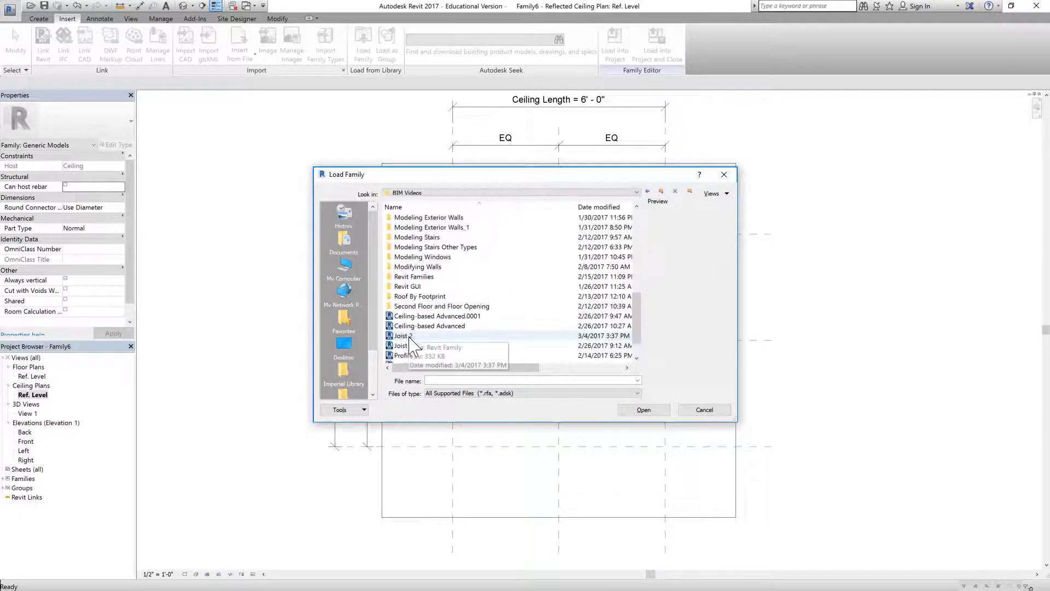
left_click(410, 335)
left_click(644, 410)
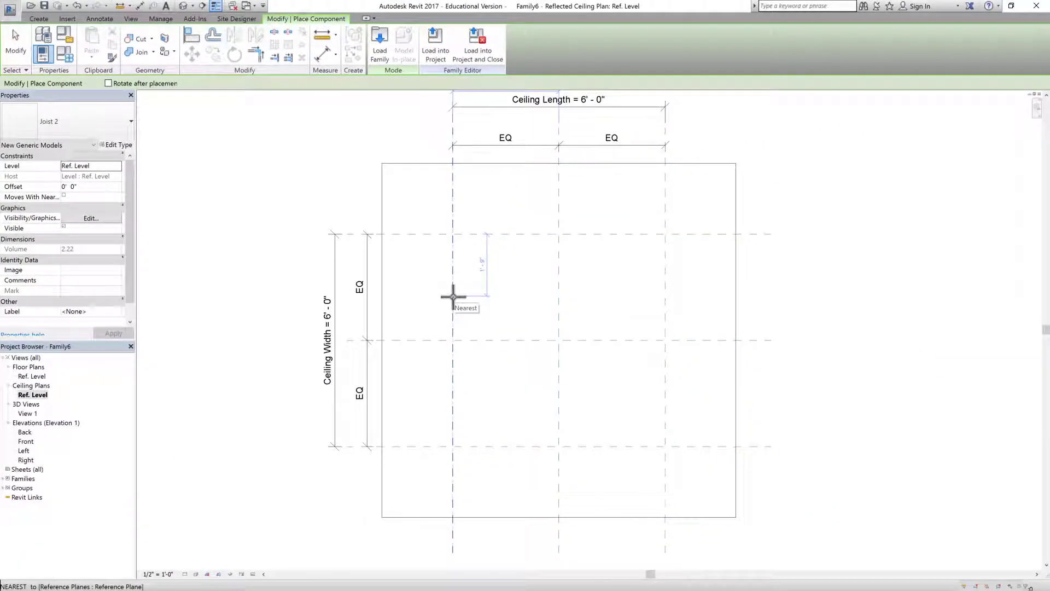
Place one Joist 2 instance in the ceiling plan and dismiss the visibility warning
left_click(971, 514)
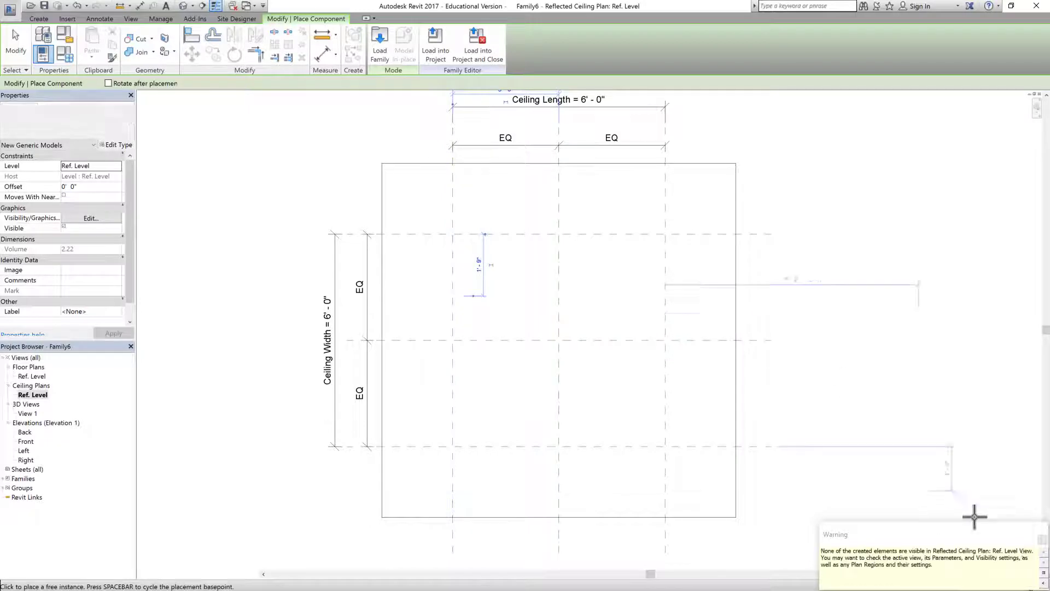
left_click(1043, 540)
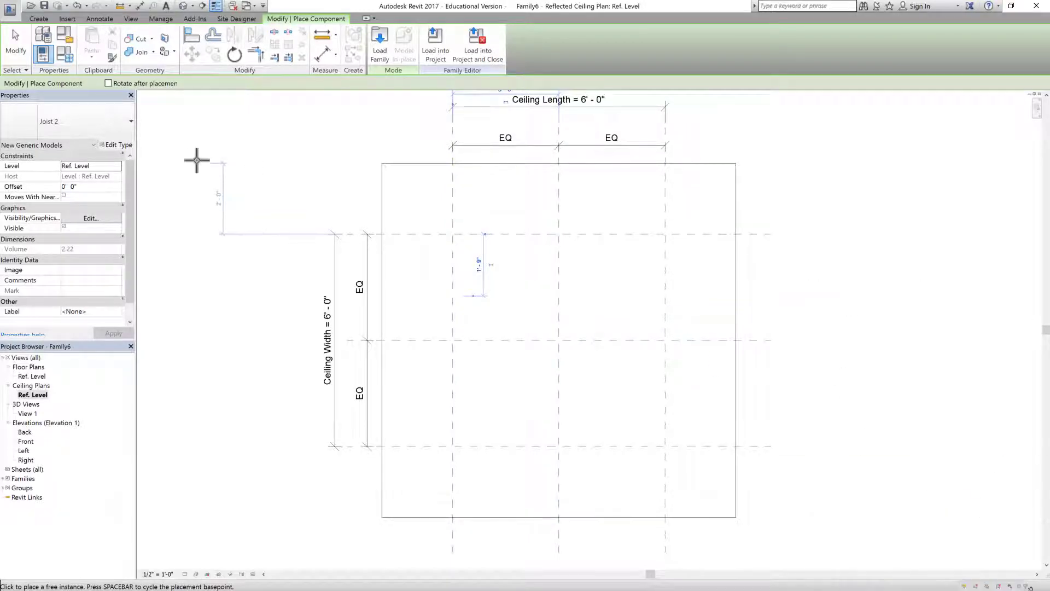
left_click(15, 52)
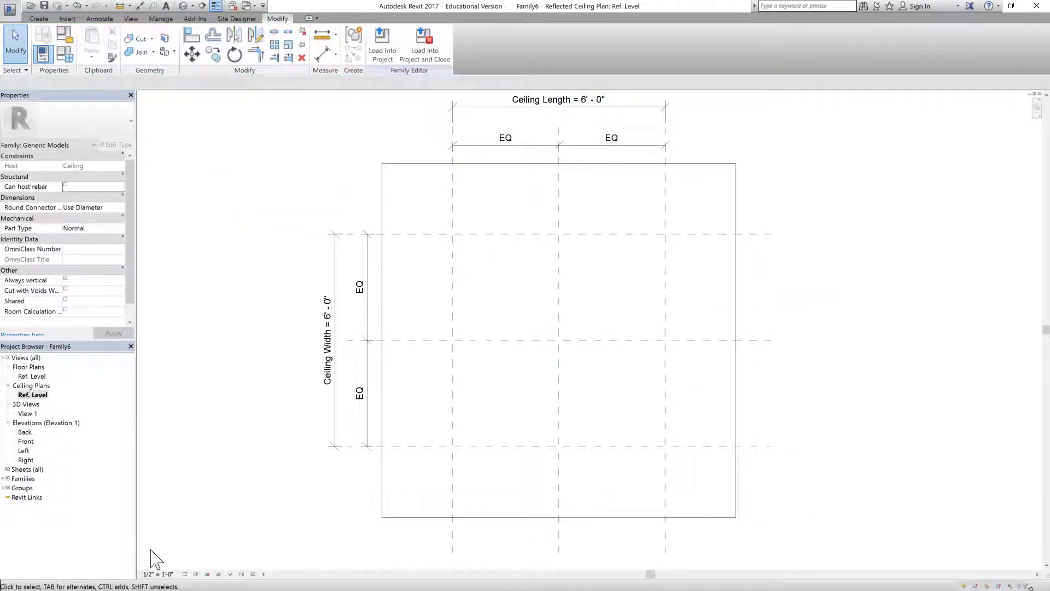
double_click(33, 375)
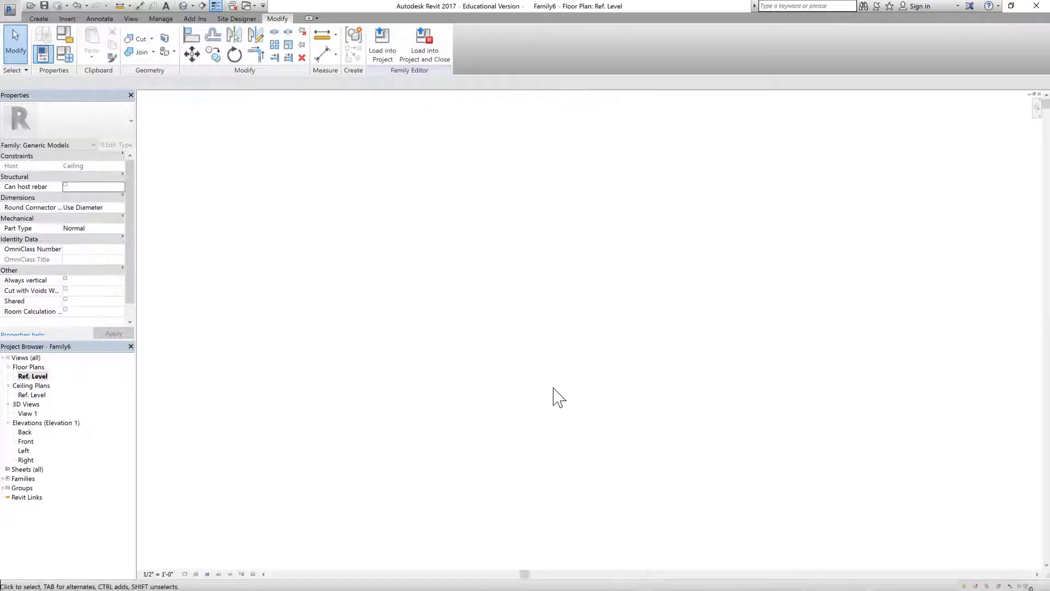
scroll(492, 333, "down", 4)
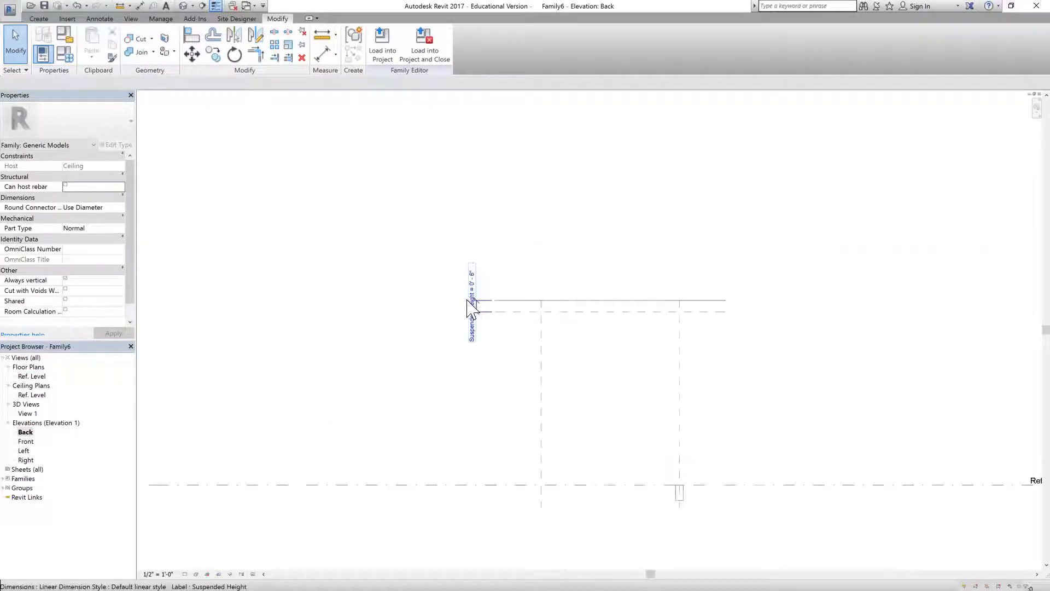
left_click(587, 429)
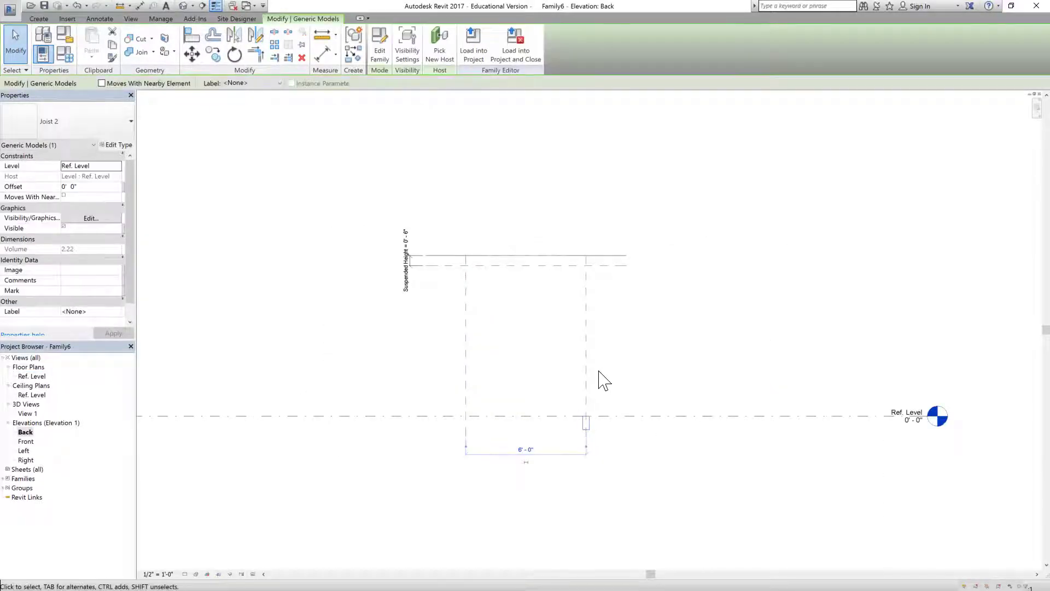
scroll(606, 378, "up", 1)
scroll(606, 377, "up", 1)
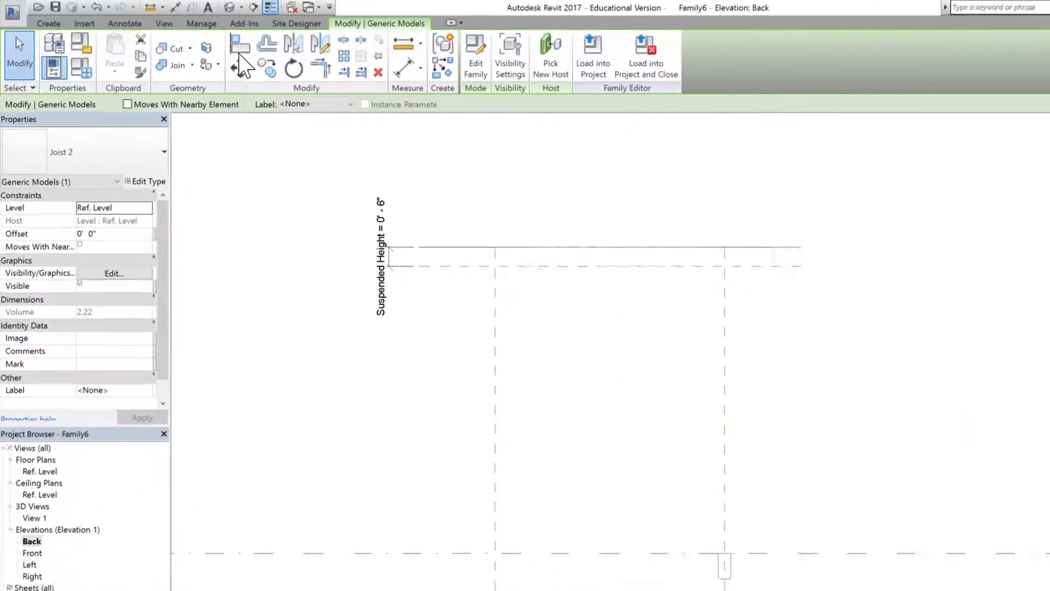
left_click(240, 48)
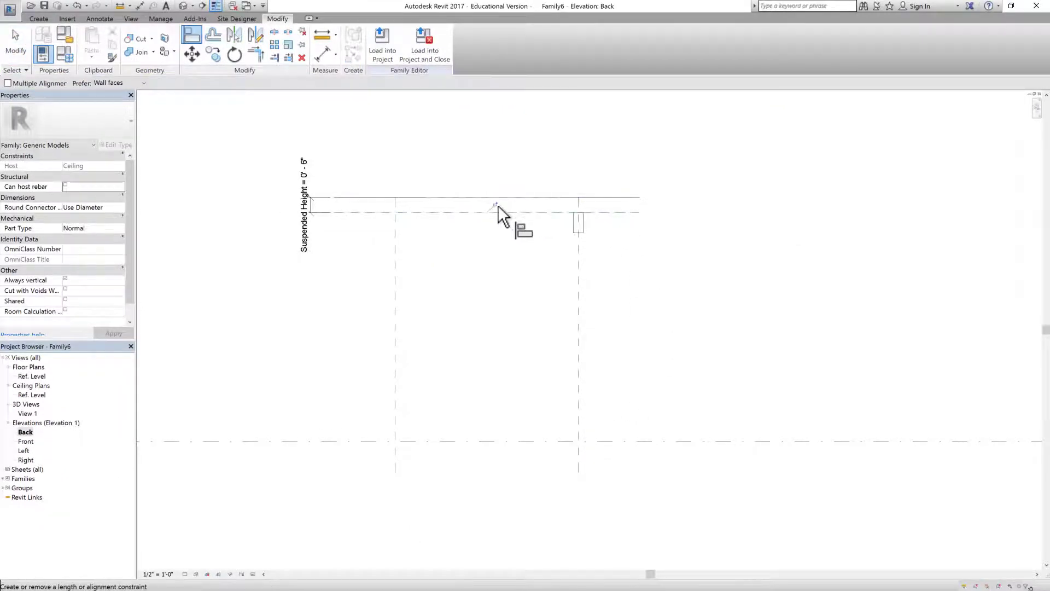
key("Escape")
scroll(498, 146, "up", 2)
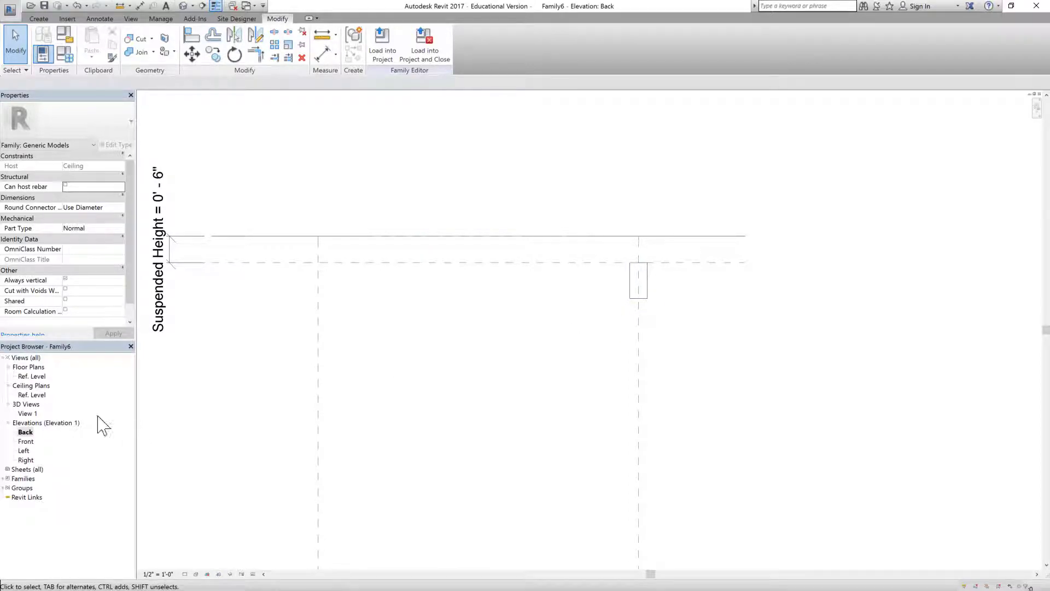
double_click(31, 395)
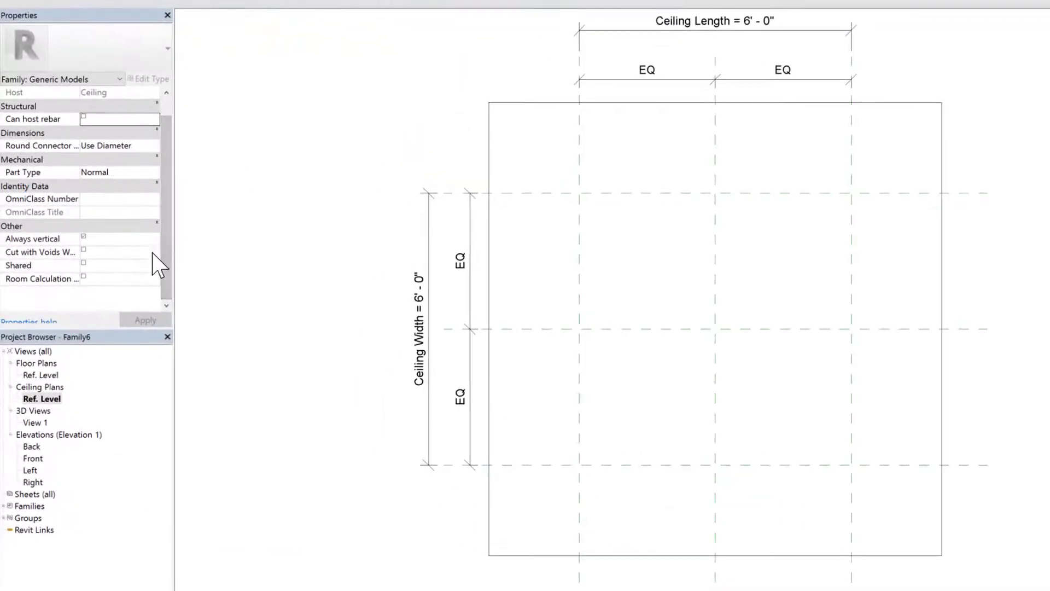
Open the View Range settings from the ceiling plan's Properties
left_click_drag(164, 208, 172, 178)
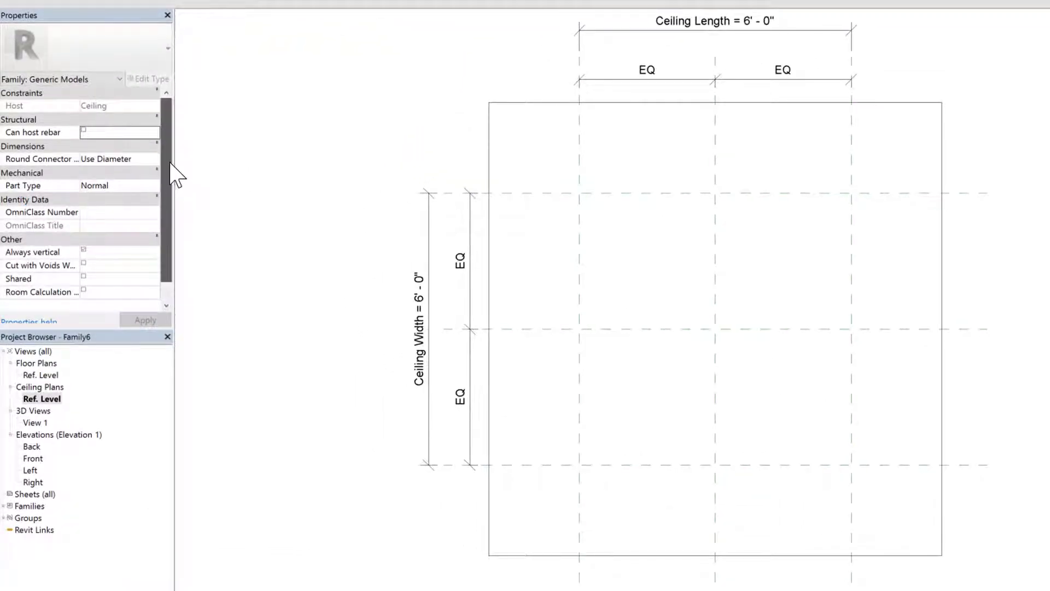
left_click(42, 398)
left_click(117, 292)
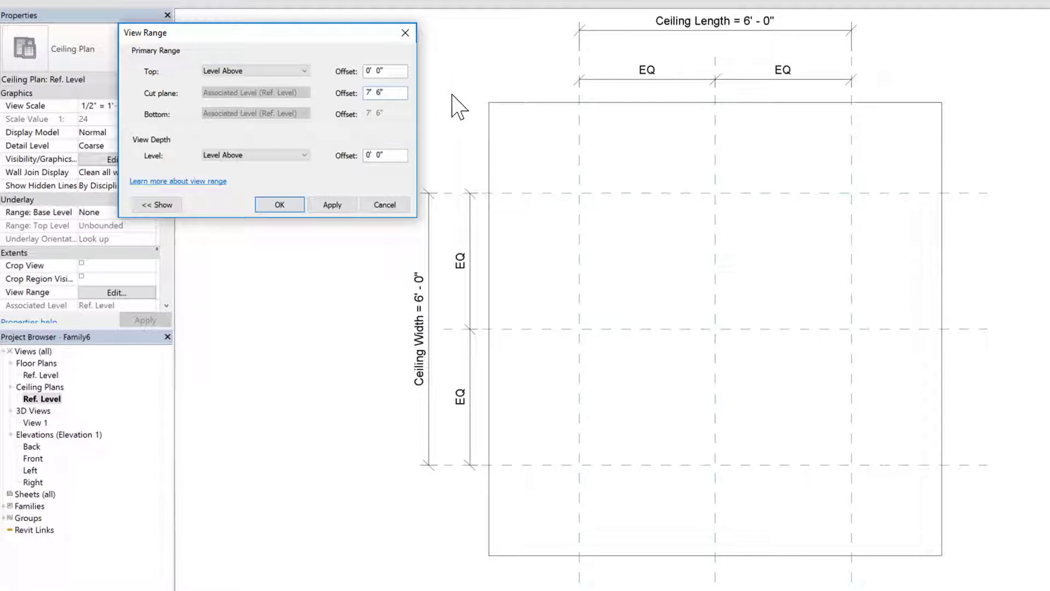
Apply the 7' 0" cut plane offset, then align the joist to the left vertical reference plane
left_click(344, 205)
left_click(280, 205)
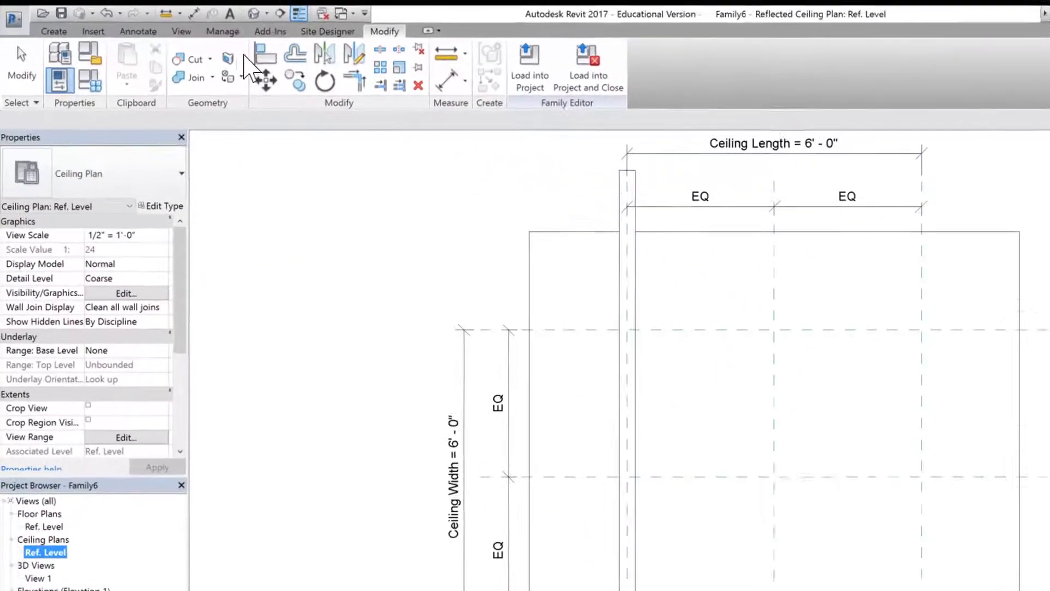
left_click(281, 60)
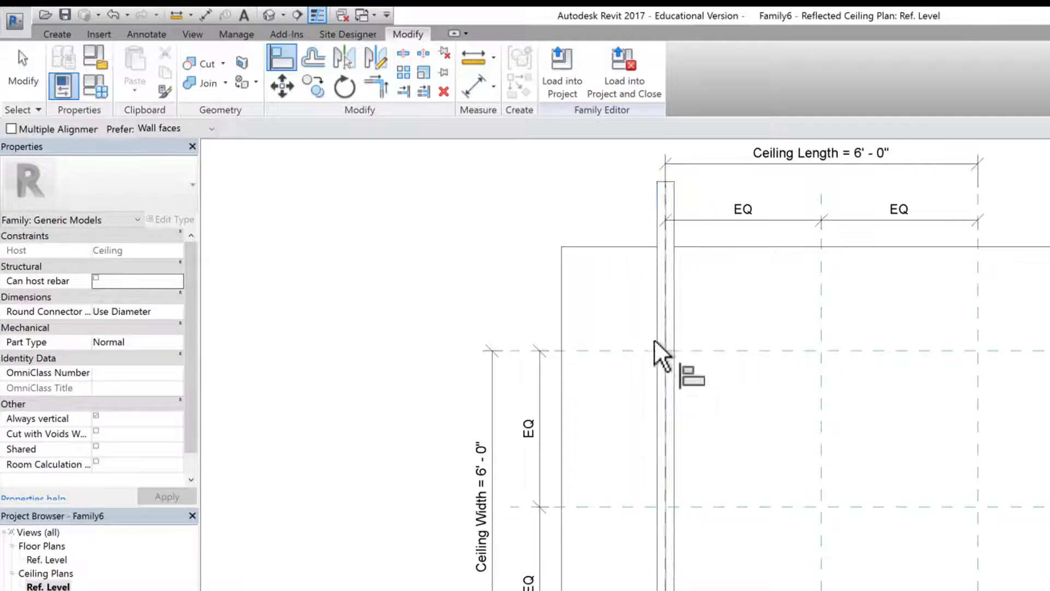
left_click(658, 355)
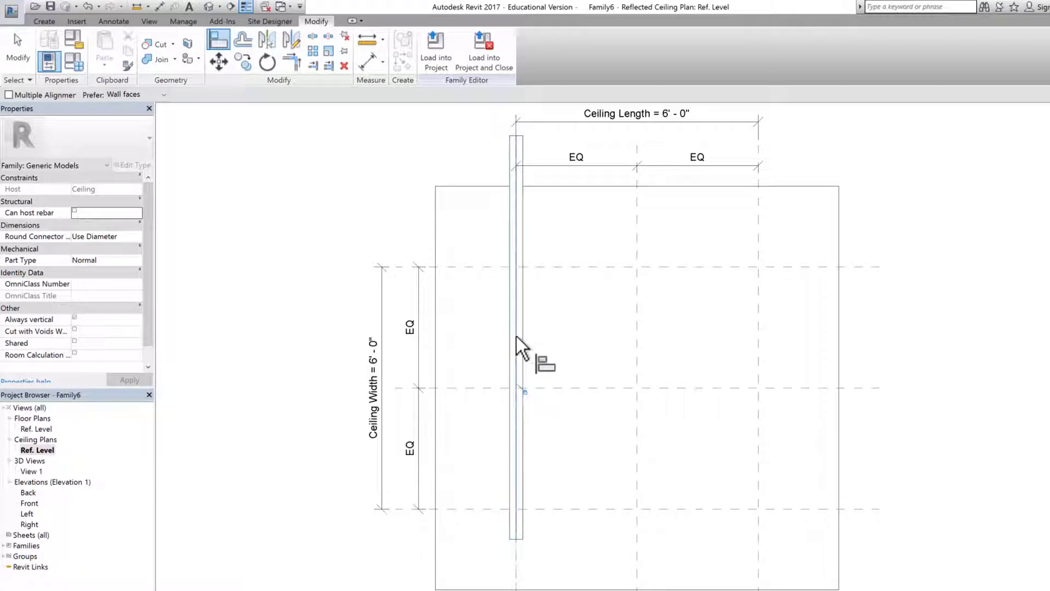
left_click(602, 387)
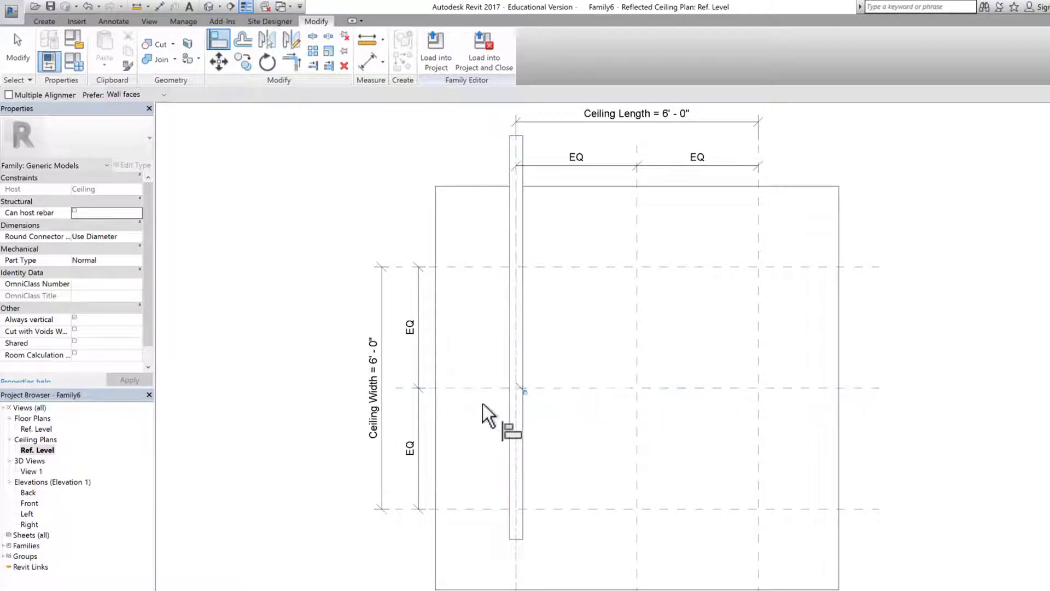
left_click(519, 337)
left_click(22, 65)
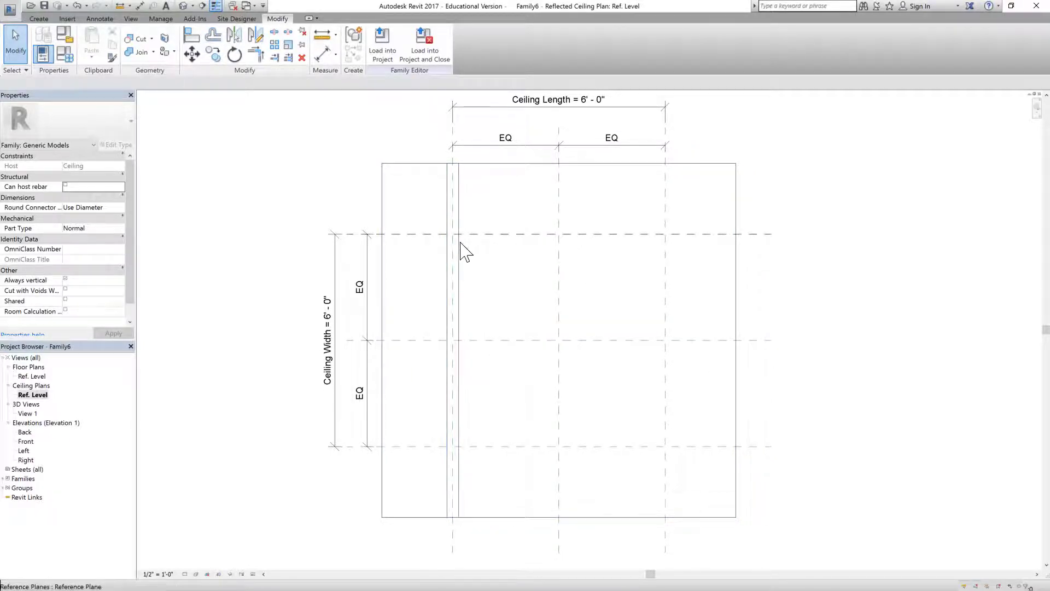
Array the joist into 3 copies spanning from the left to the right reference plane
left_click(460, 207)
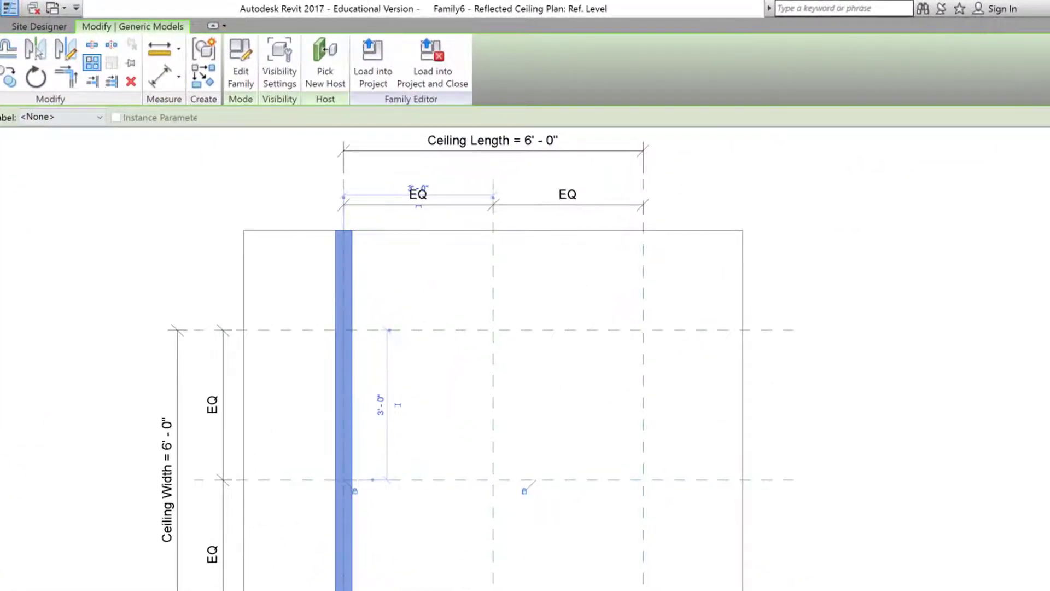
key("a")
key("r")
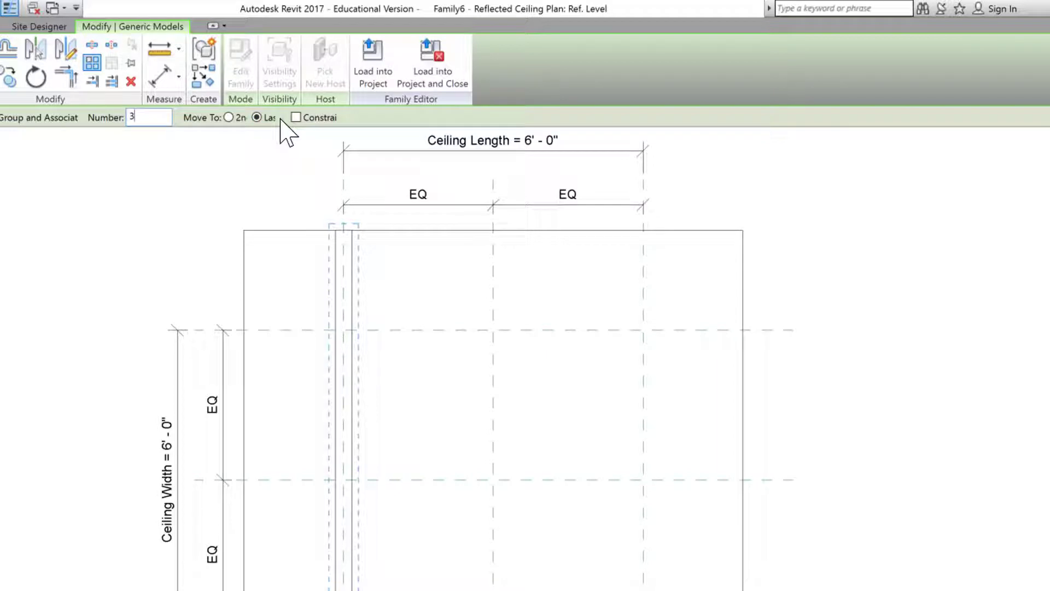
left_click(345, 232)
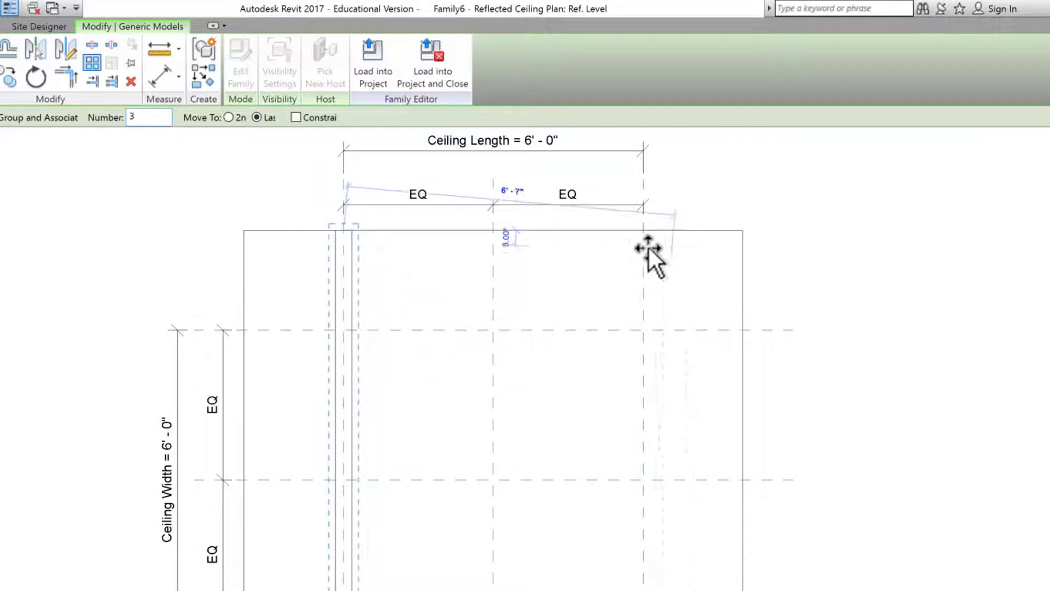
left_click(646, 227)
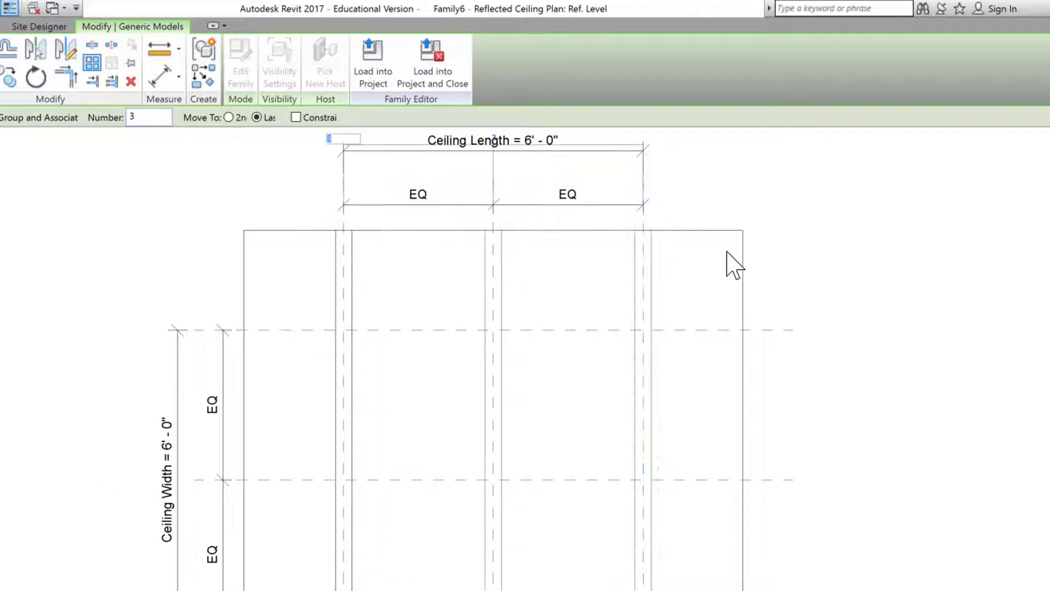
key("Escape")
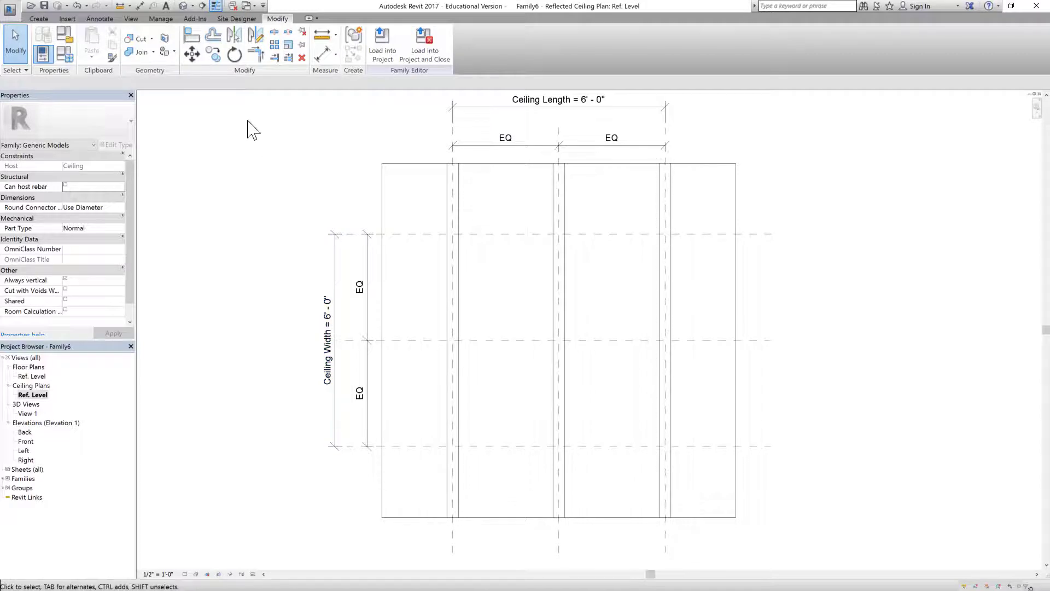
Align the rightmost joist onto the right reference plane with the Align tool
left_click(191, 44)
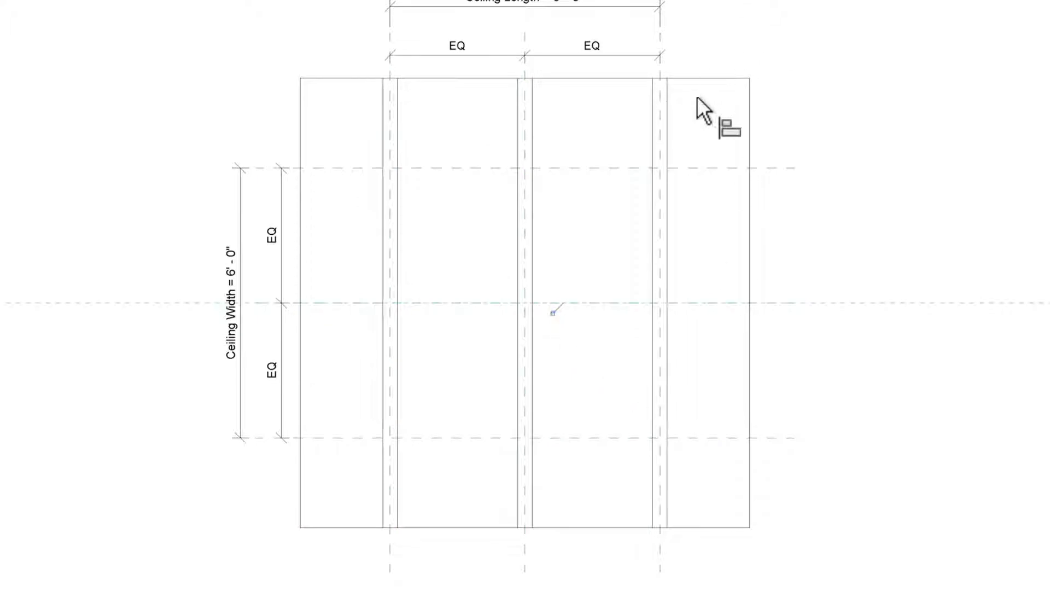
left_click(661, 112)
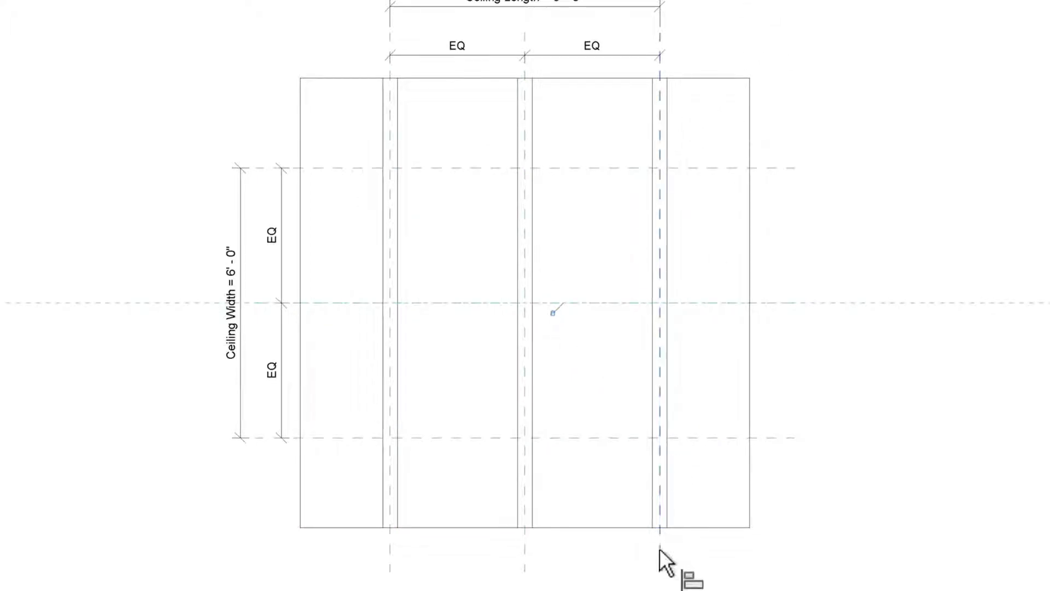
left_click(660, 495)
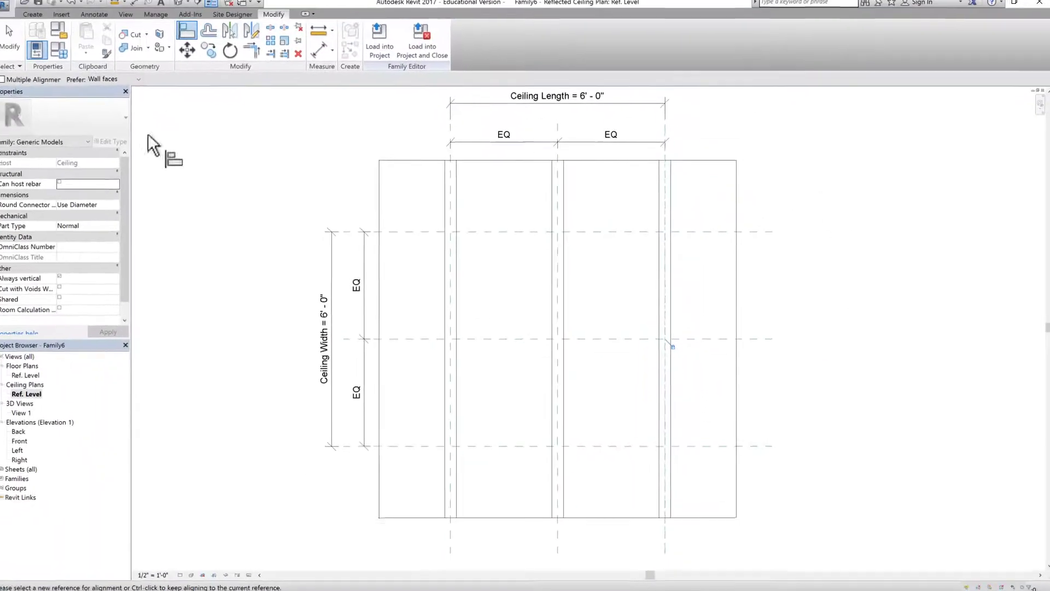
key("Escape")
key("Escape")
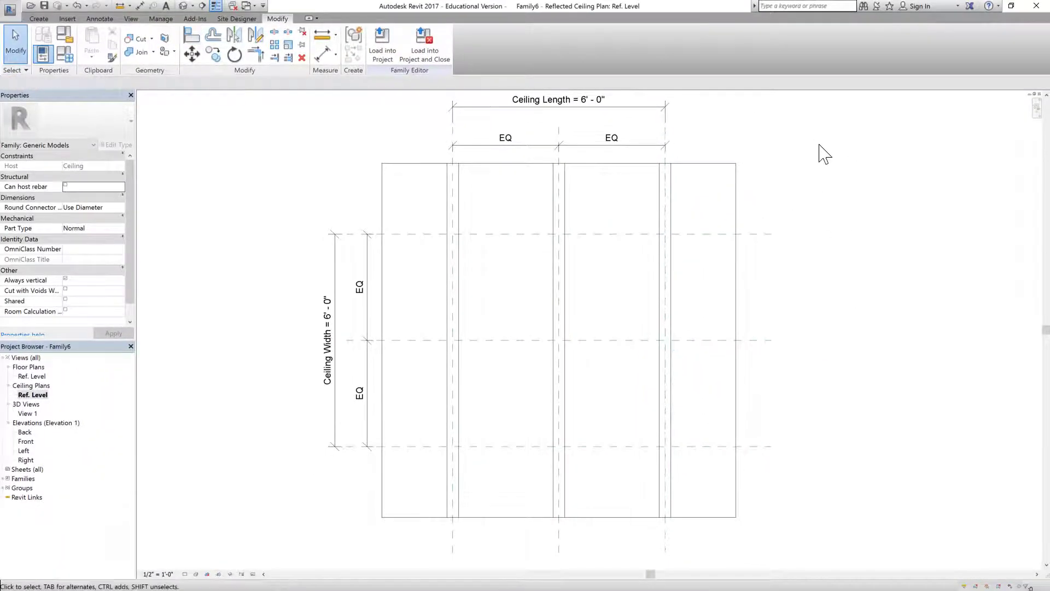
Label the joist array's count with a new type parameter, Number of Length Joists (value 3)
left_click(560, 229)
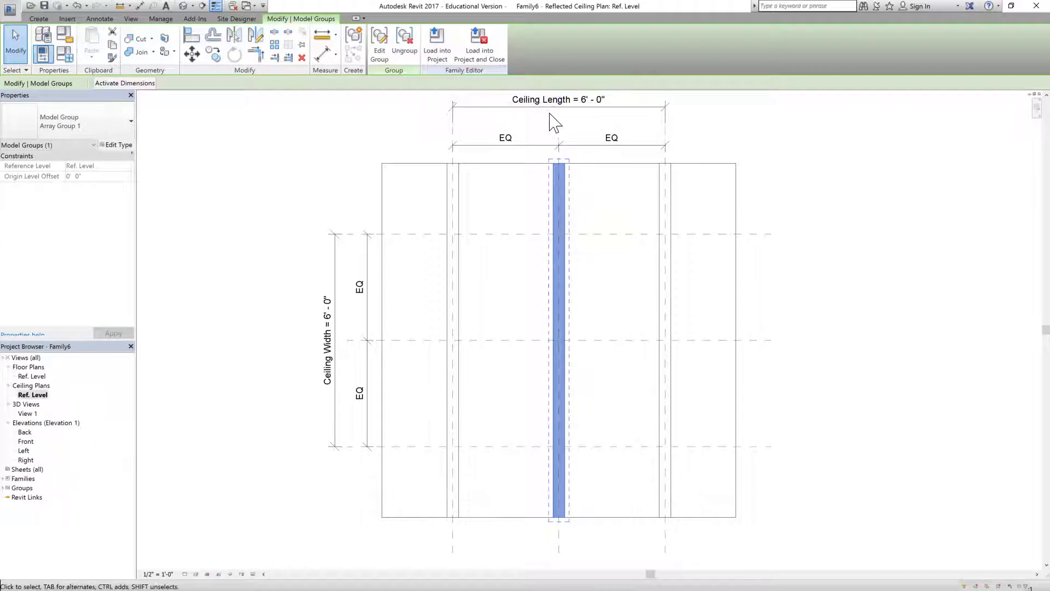
scroll(545, 169, "up", 2)
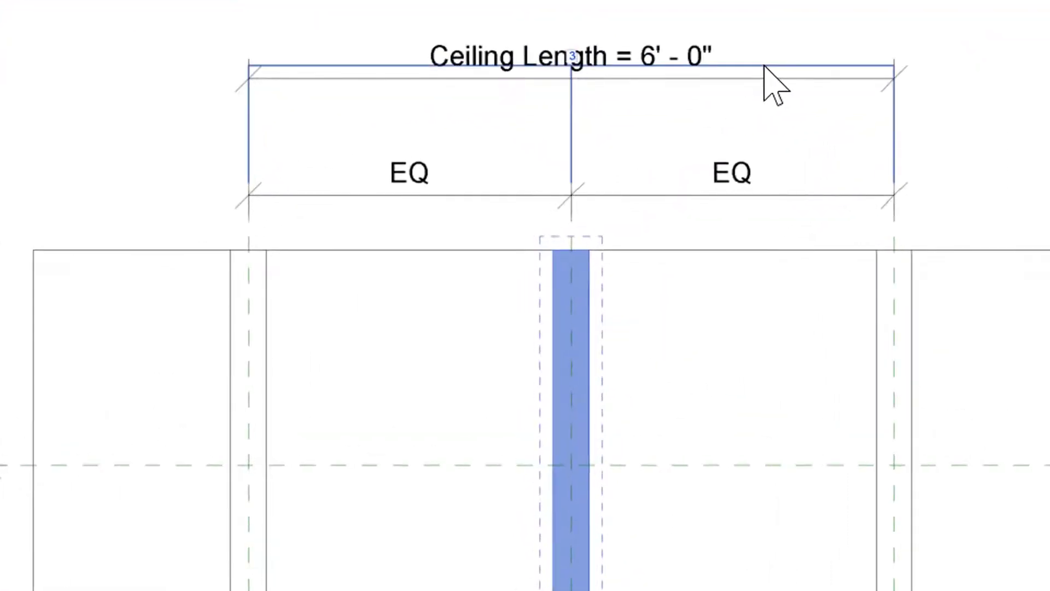
left_click(764, 66)
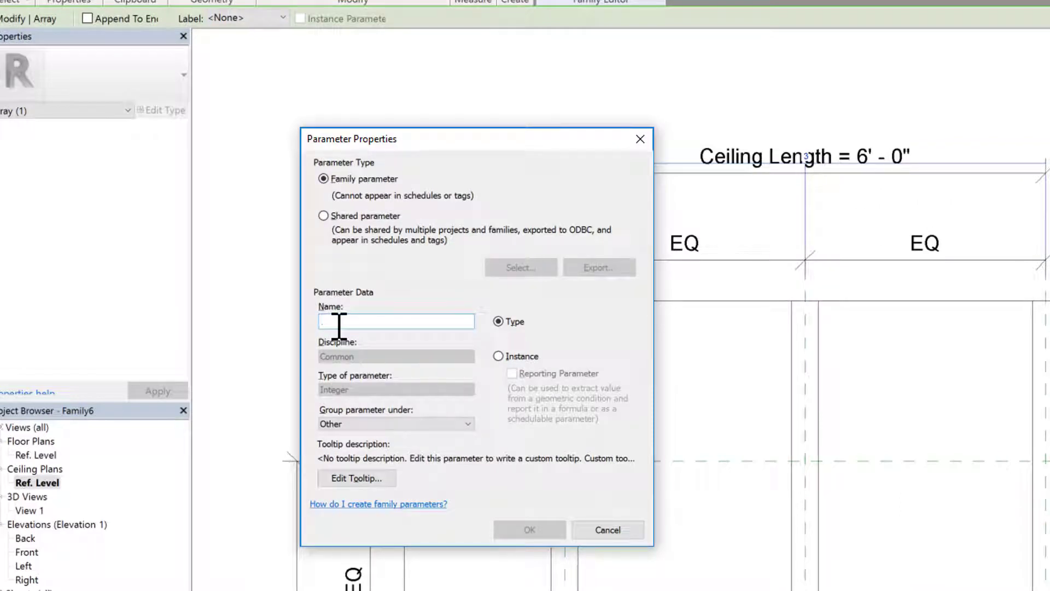
type("Number of Length")
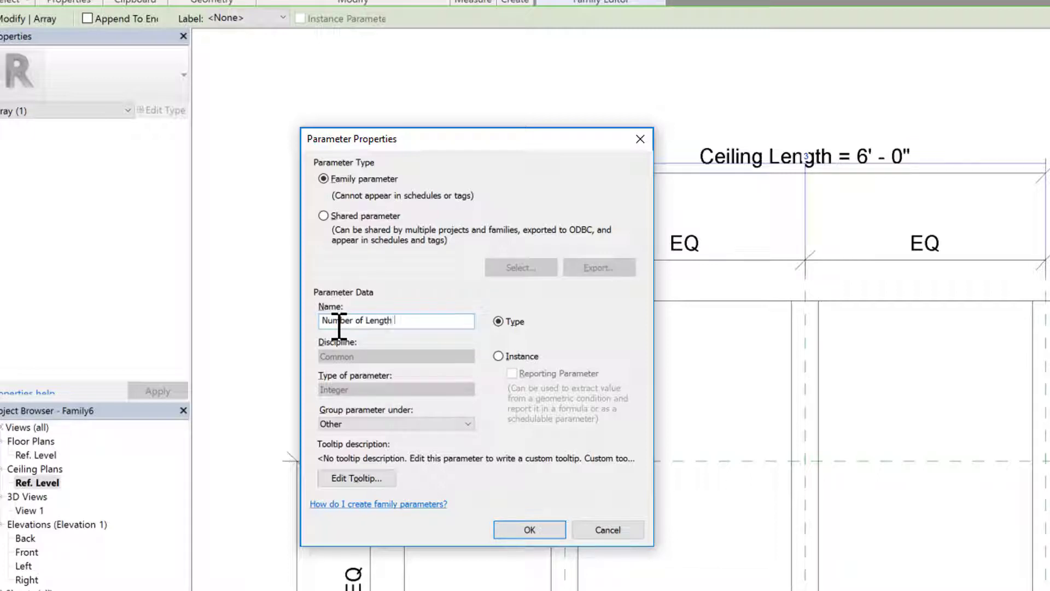
type(" Joists")
left_click(506, 531)
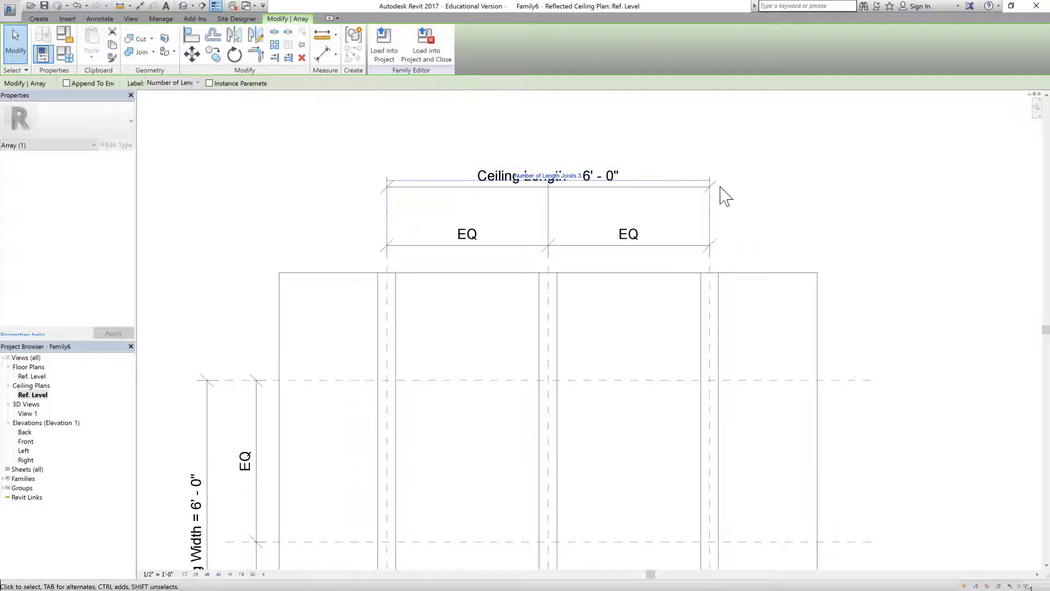
Clear the array selection, fit the view, and open the Back elevation
key("Escape")
key("z")
key("f")
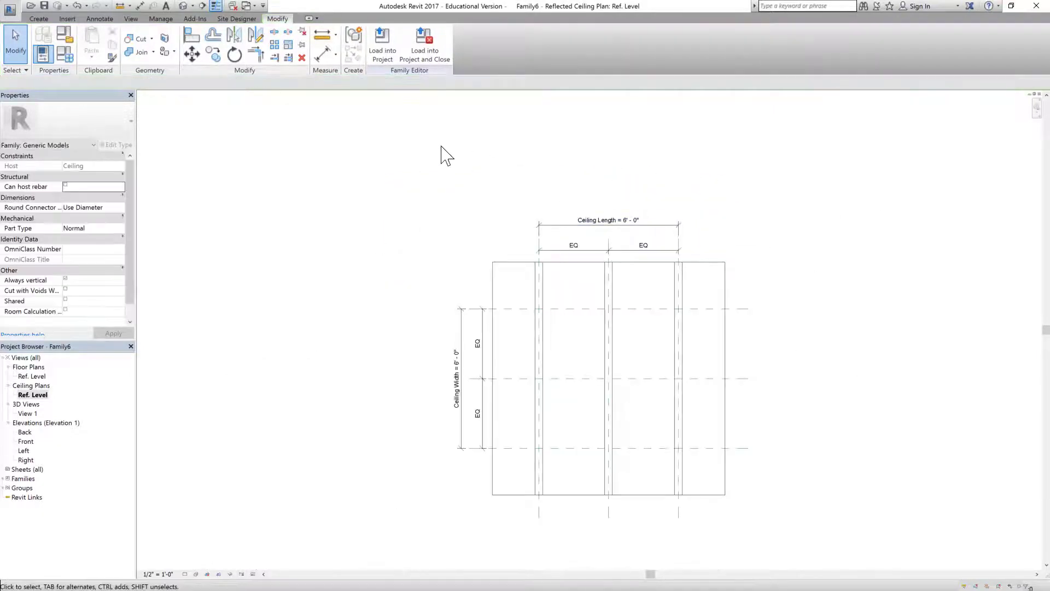
scroll(629, 221, "up", 3)
scroll(402, 186, "down", 3)
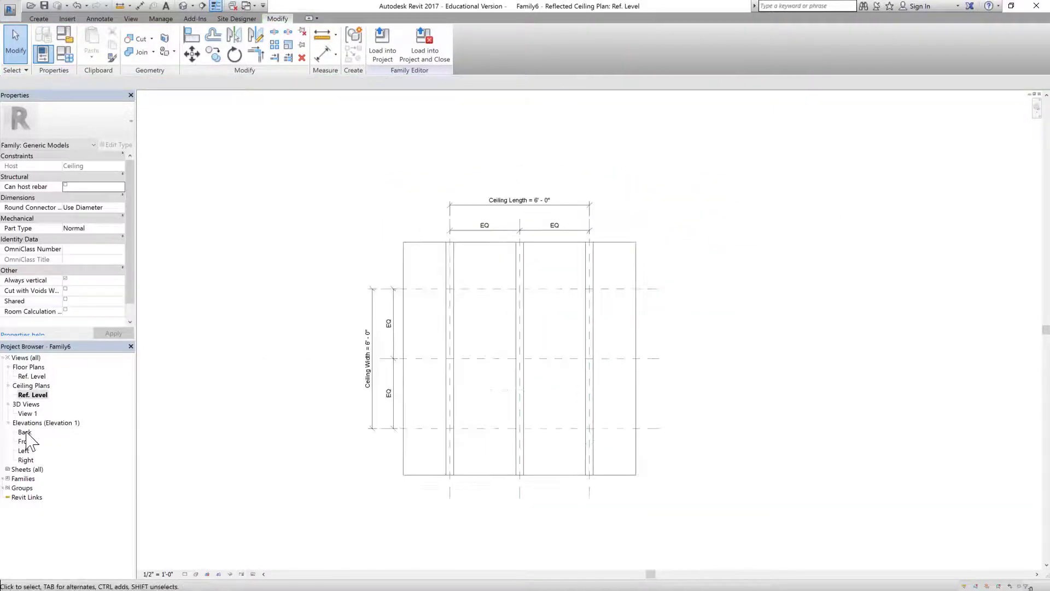
double_click(25, 432)
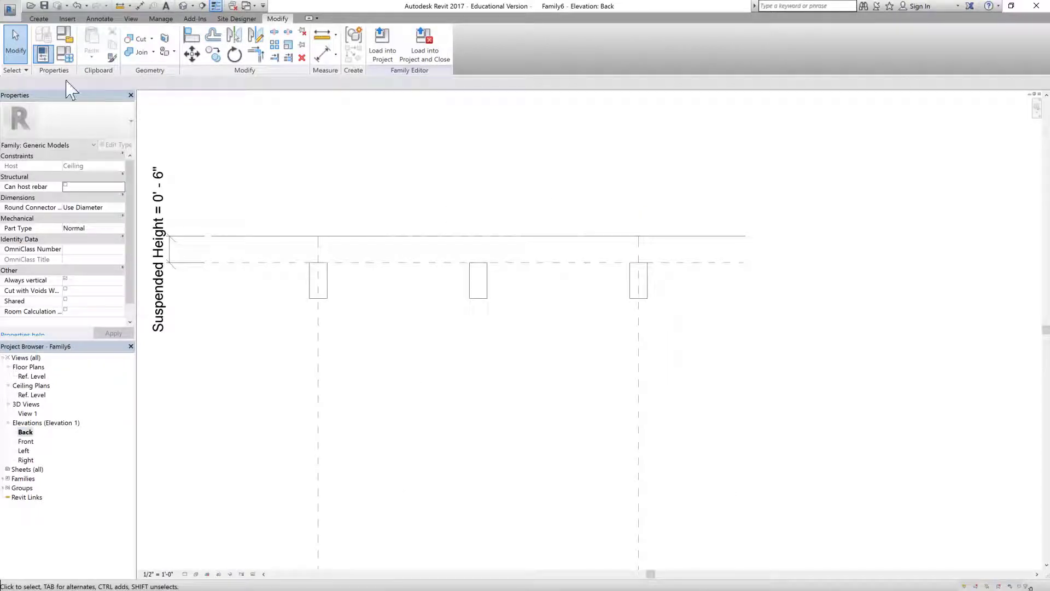
Set Suspended Height to 0' 8" in Family Types and check the joists
key("f")
key("t")
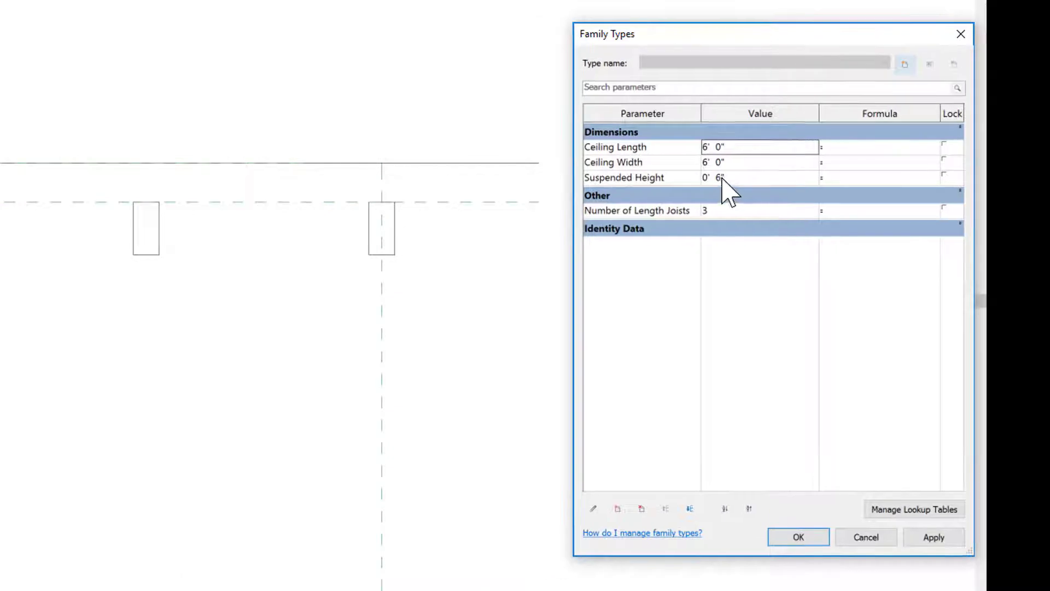
left_click(723, 177)
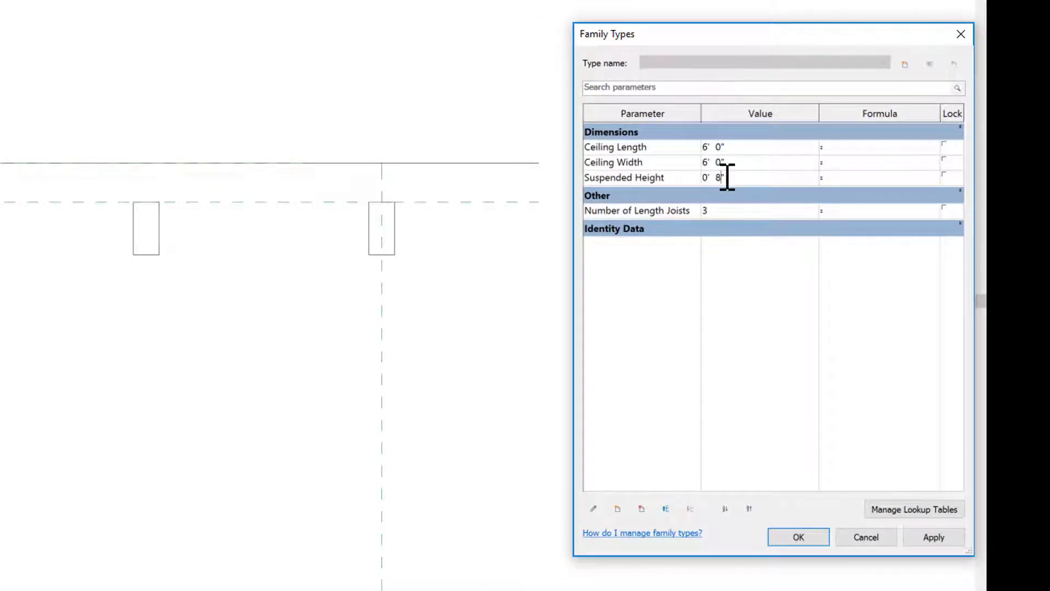
left_click(934, 538)
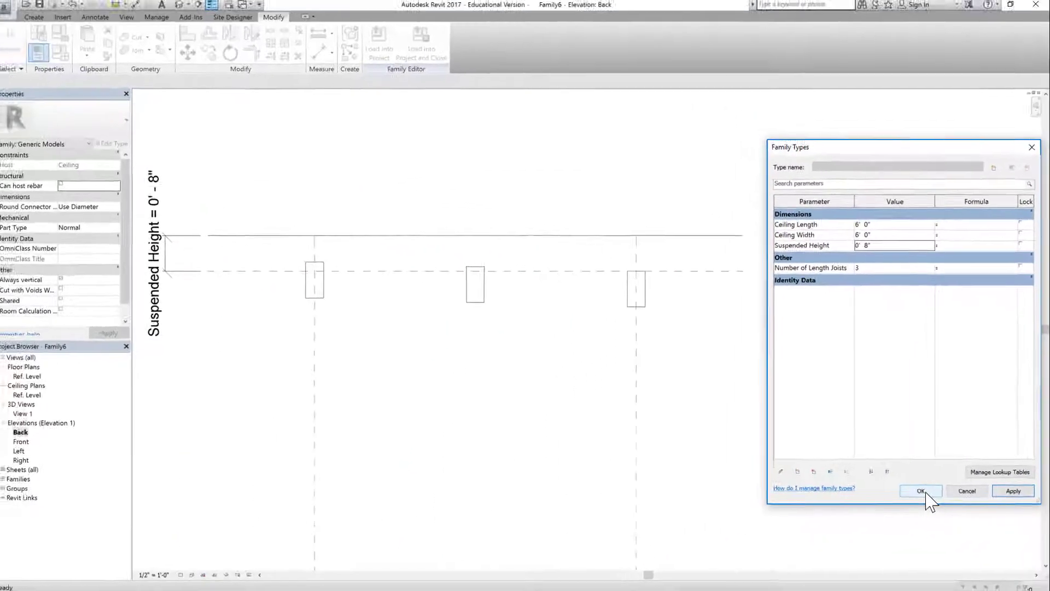
left_click(924, 492)
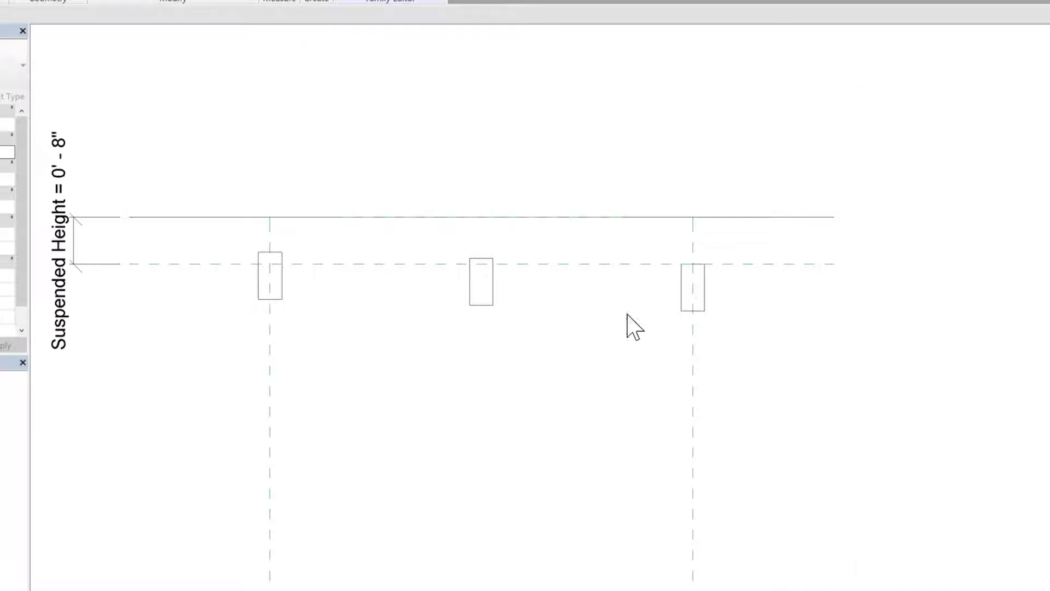
scroll(695, 267, "up", 2)
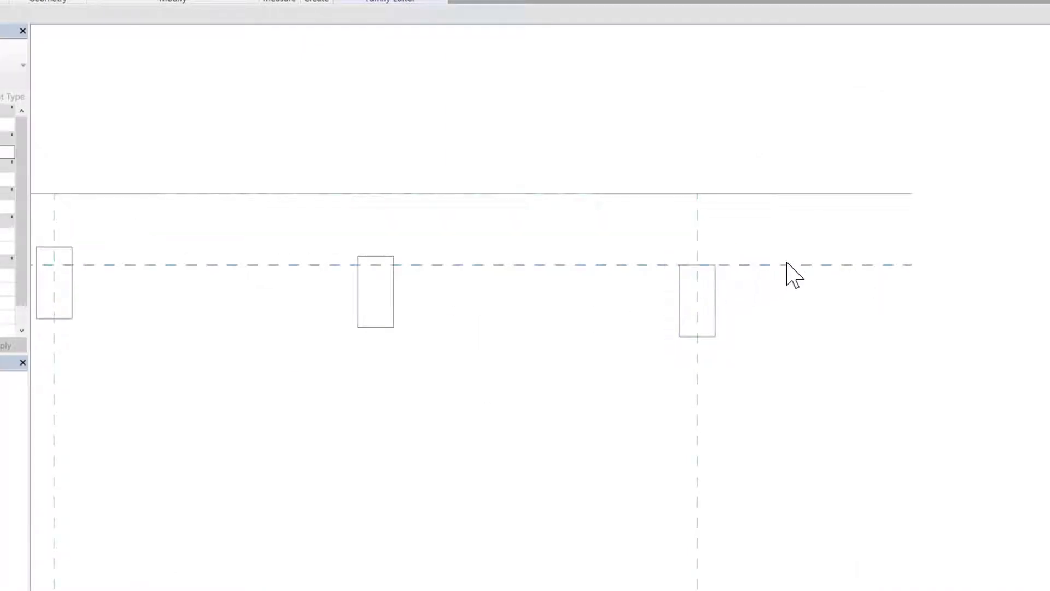
scroll(883, 280, "down", 2)
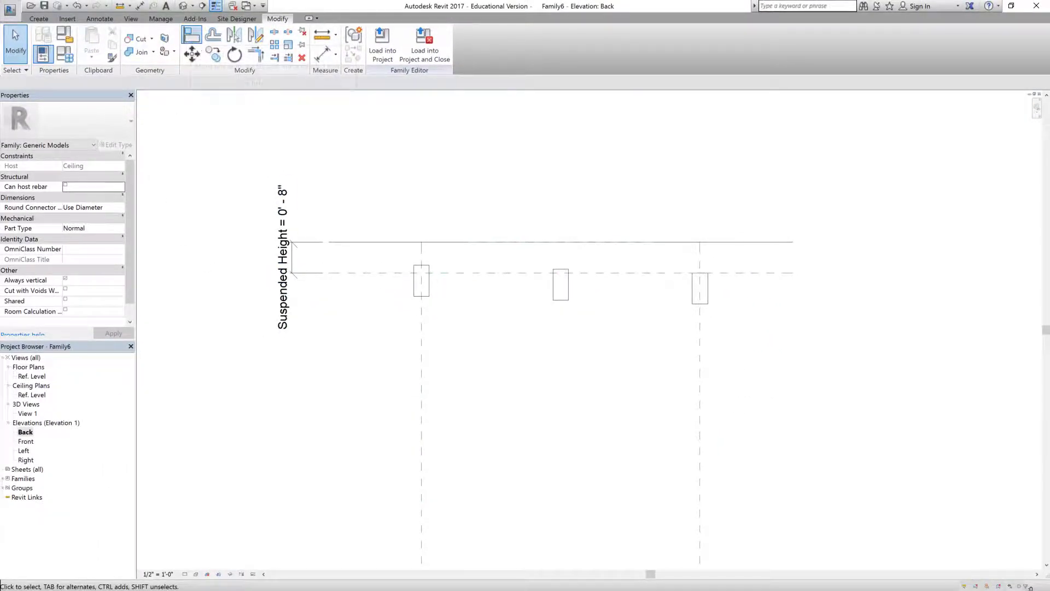
Align and lock the joist tops to the lower reference plane
left_click(192, 35)
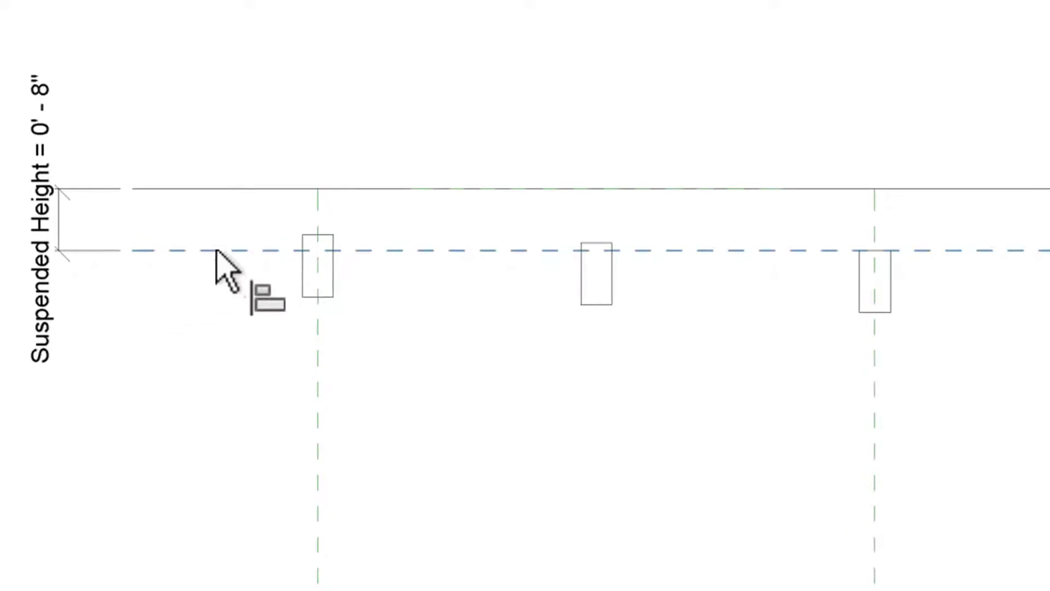
left_click(216, 250)
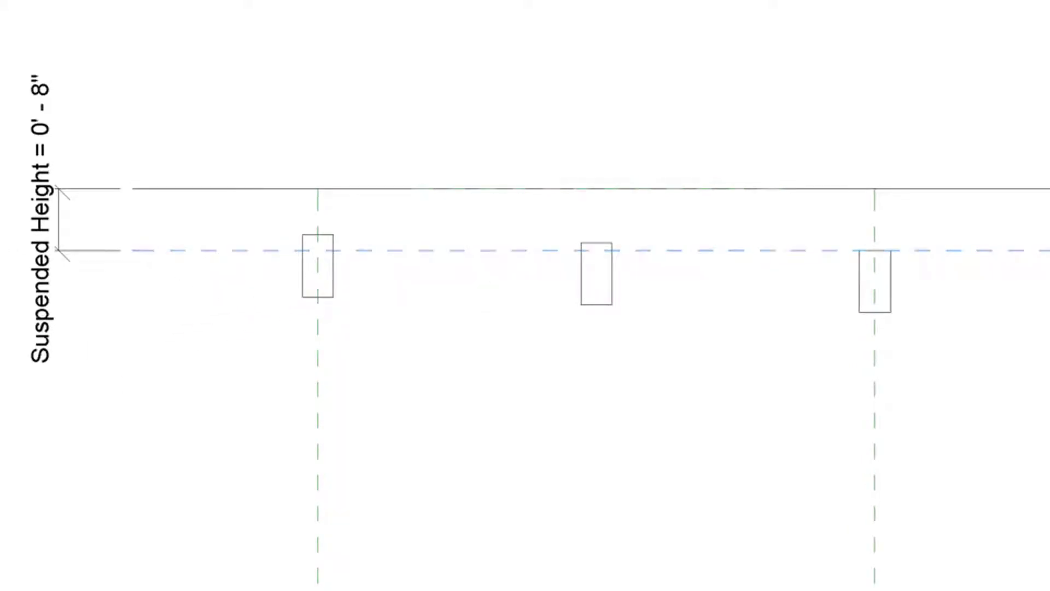
left_click(324, 236)
left_click(608, 245)
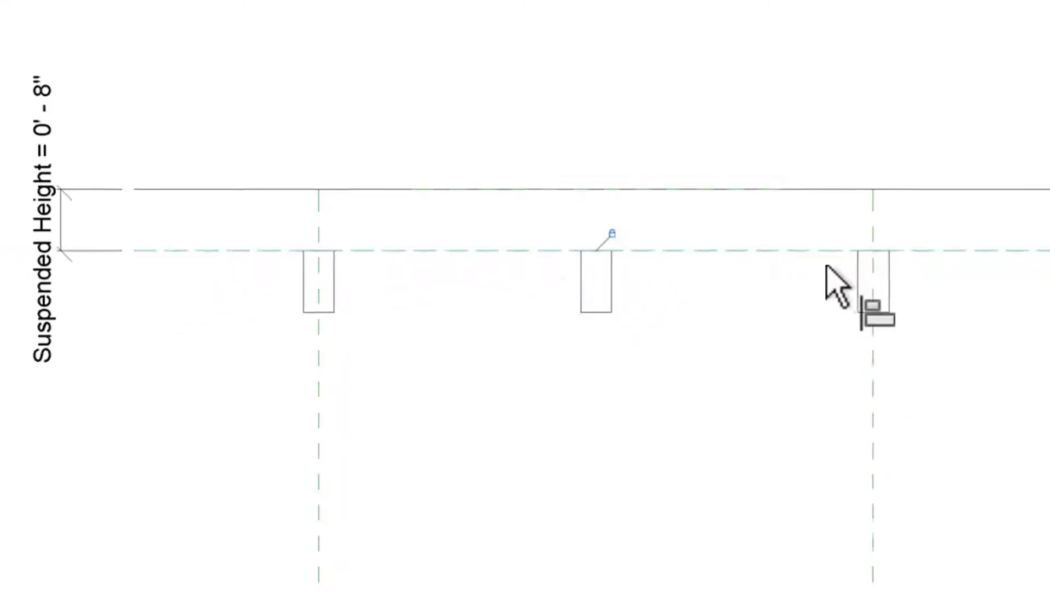
key("Escape")
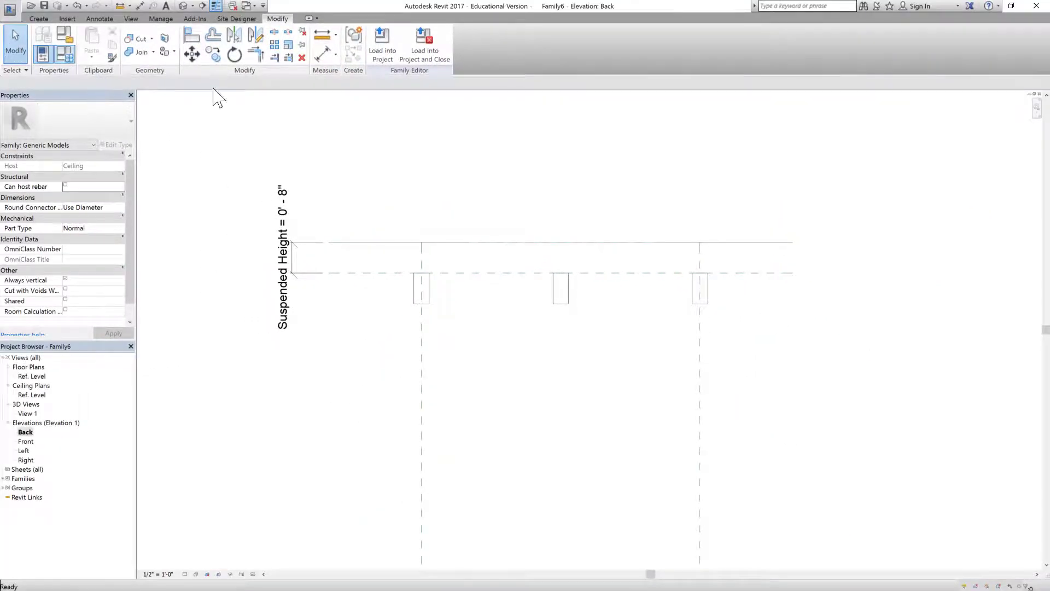
Change Suspended Height to 1' 0" in Family Types
key("f")
key("t")
left_click(874, 246)
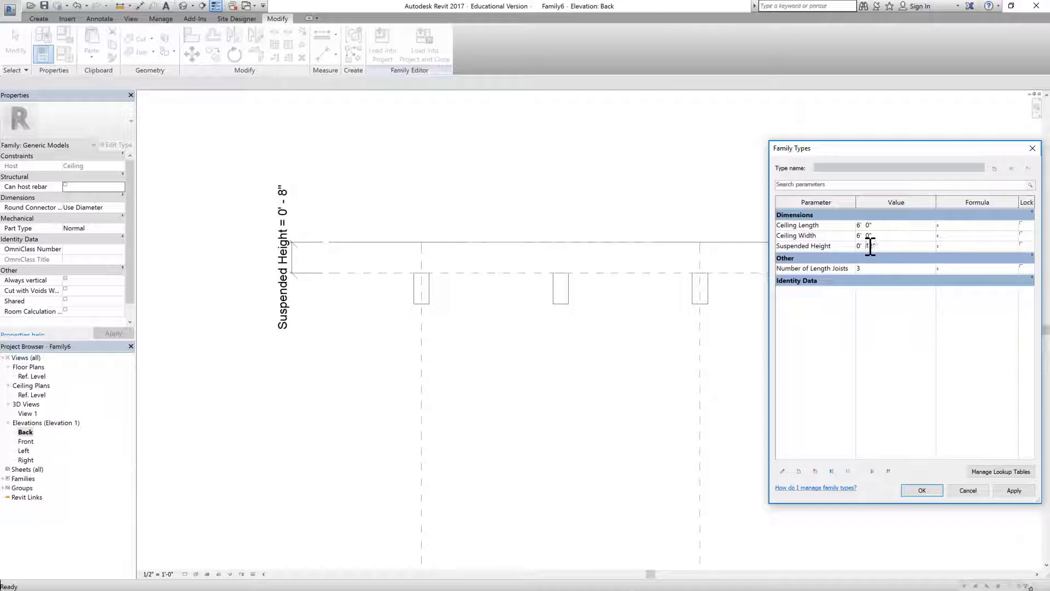
left_click(1012, 492)
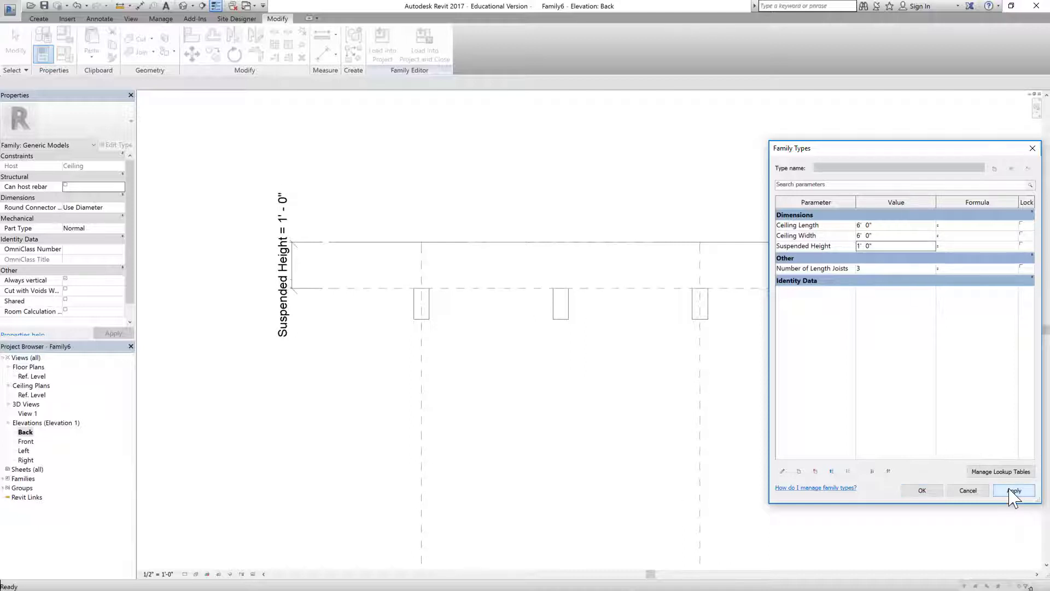
left_click(922, 491)
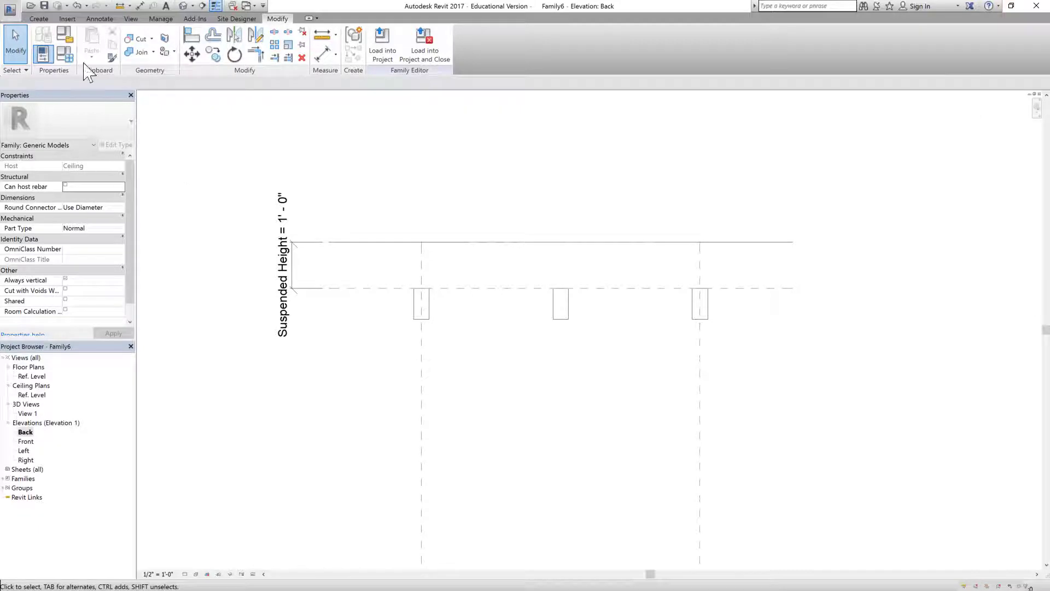
In the Ref. Level ceiling plan, reset Suspended Height to 0' 6" and reopen Family Types
double_click(32, 394)
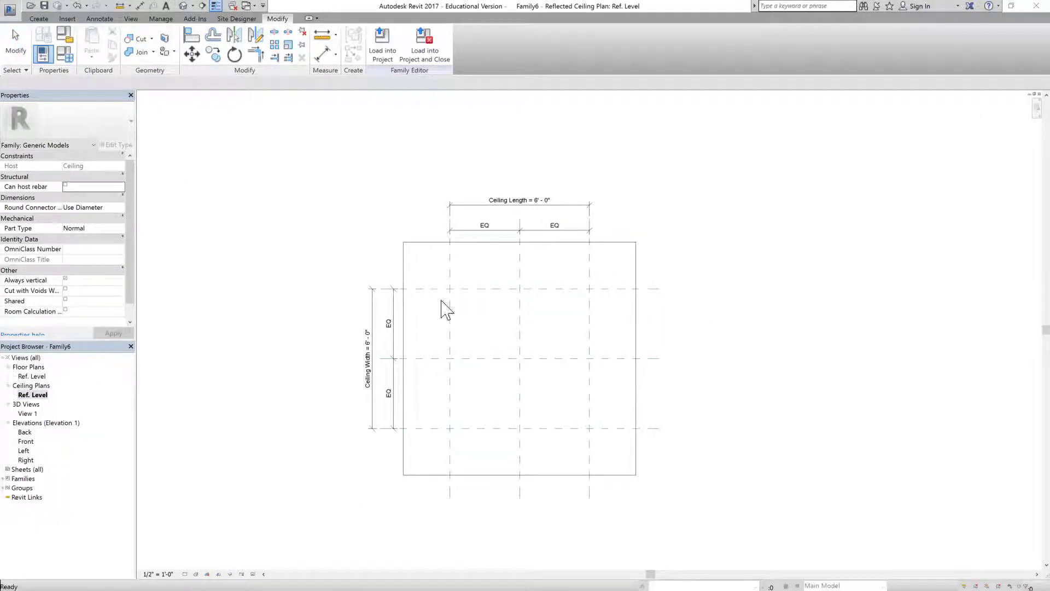
left_click(64, 35)
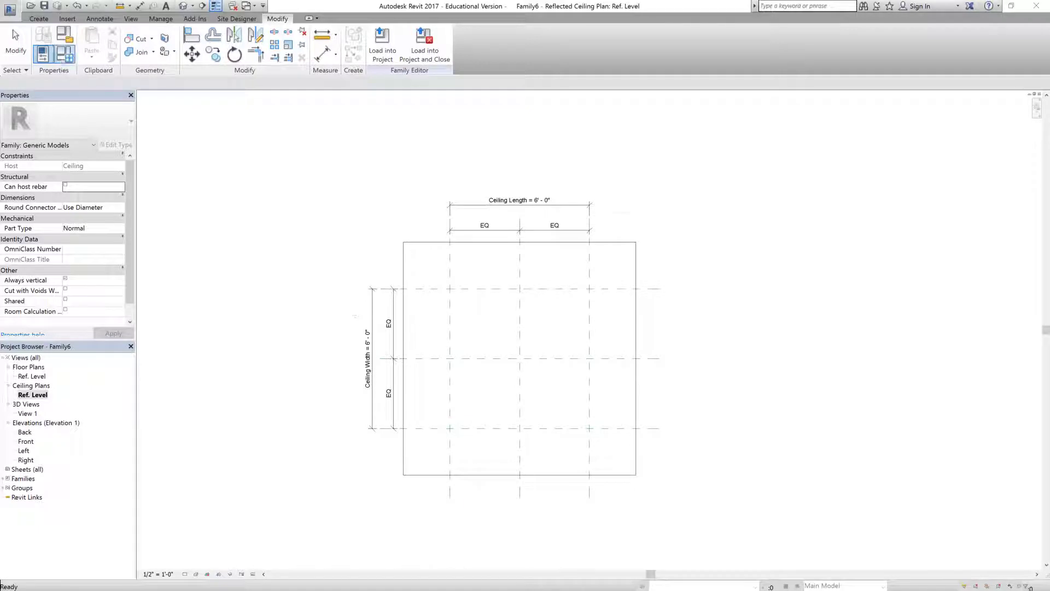
left_click(859, 246)
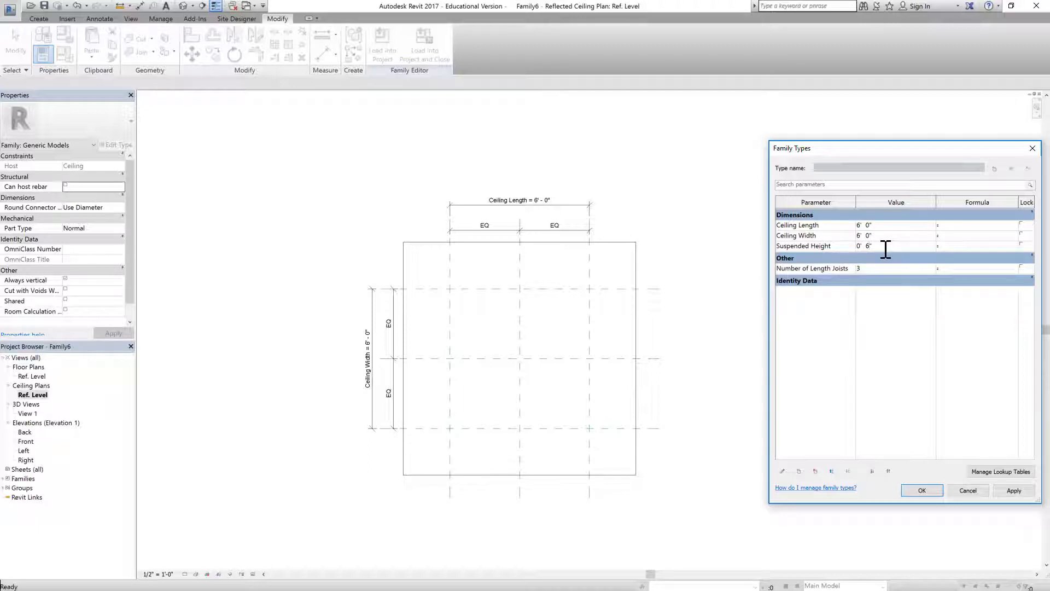
left_click(1011, 492)
left_click(924, 491)
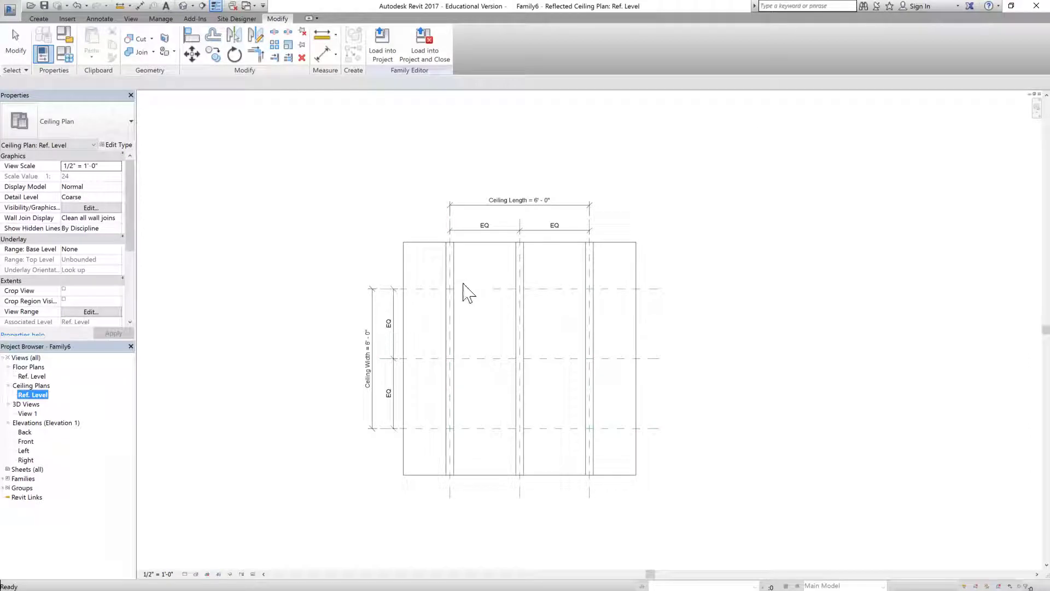
left_click(67, 54)
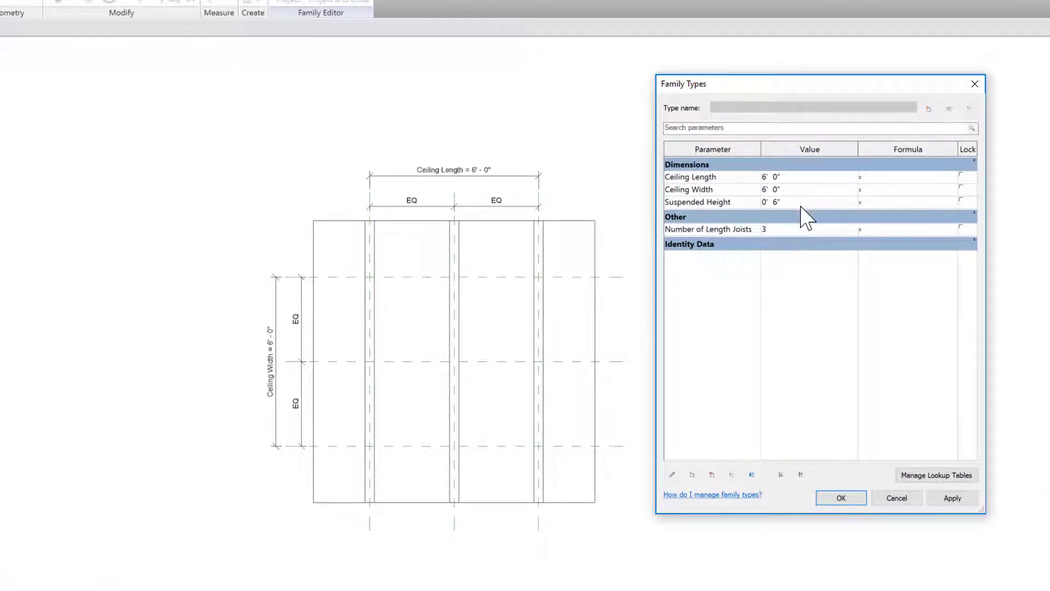
Set Ceiling Length to 8' 0" and Number of Length Joists to =Ceiling Length / 1' 8"
type("8")
left_click(953, 498)
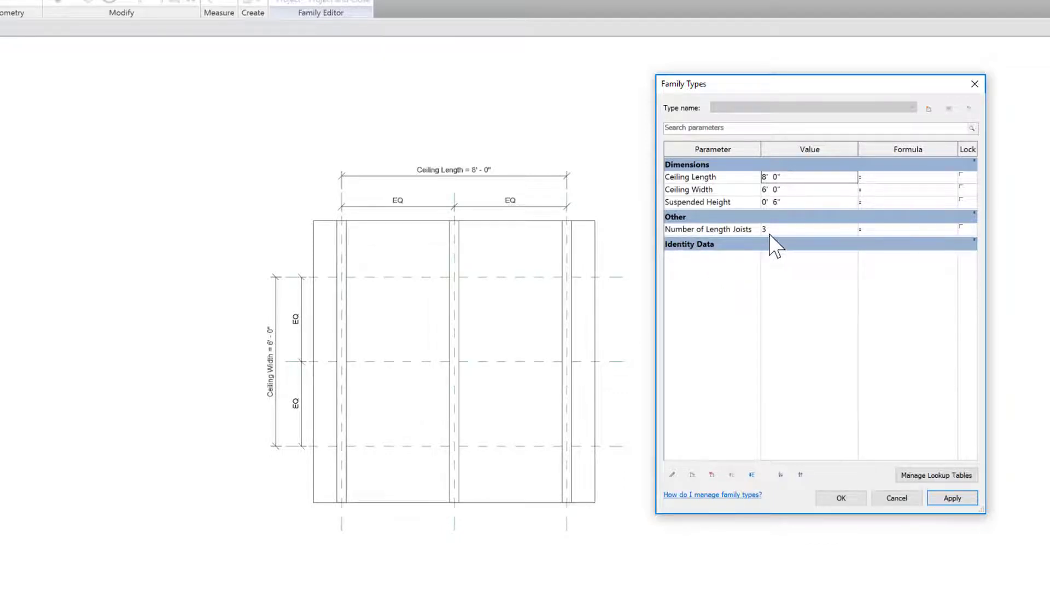
left_click(894, 229)
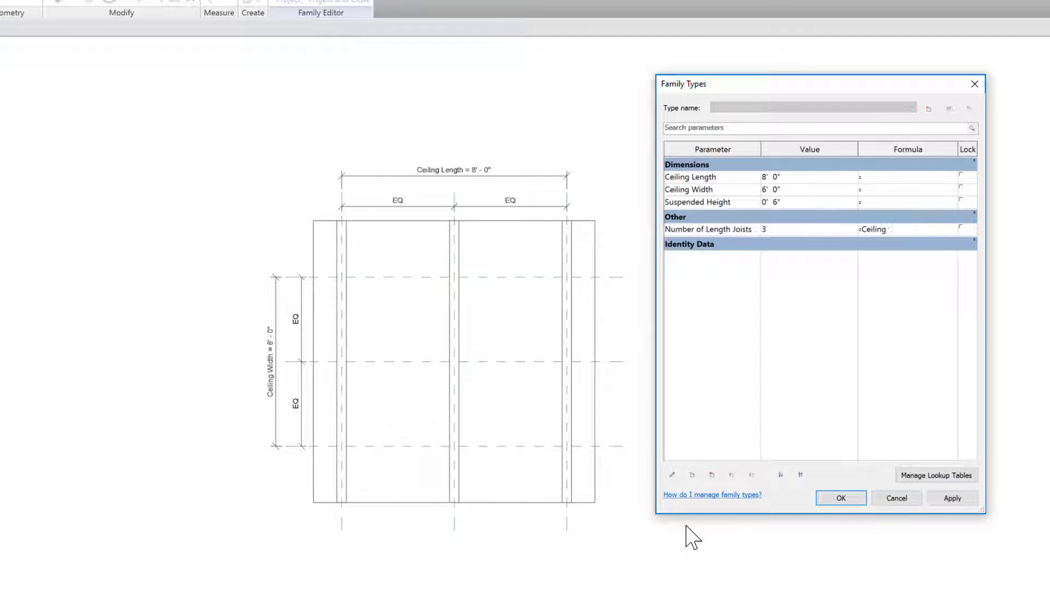
type("th/1'8\"")
left_click(952, 497)
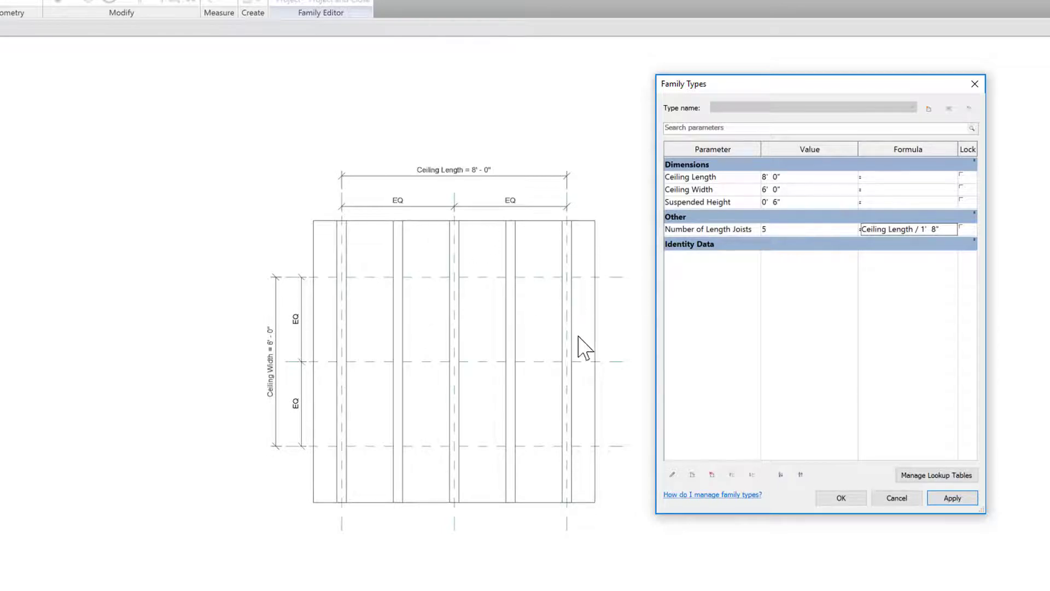
left_click(852, 499)
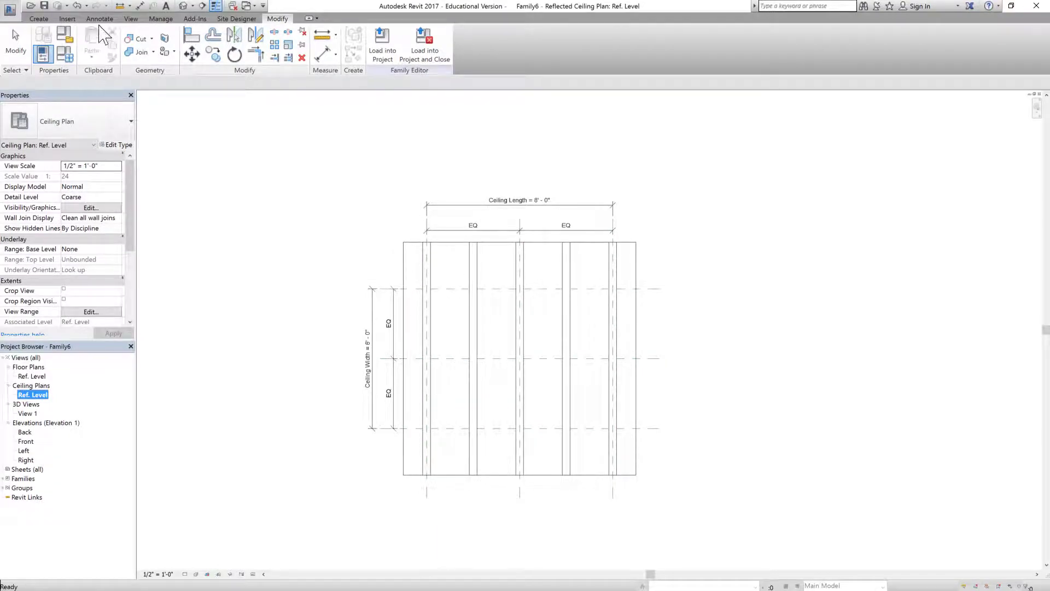
Place a cross joist of a new duplicated type Joist 2_b, then view the Right elevation
left_click(39, 19)
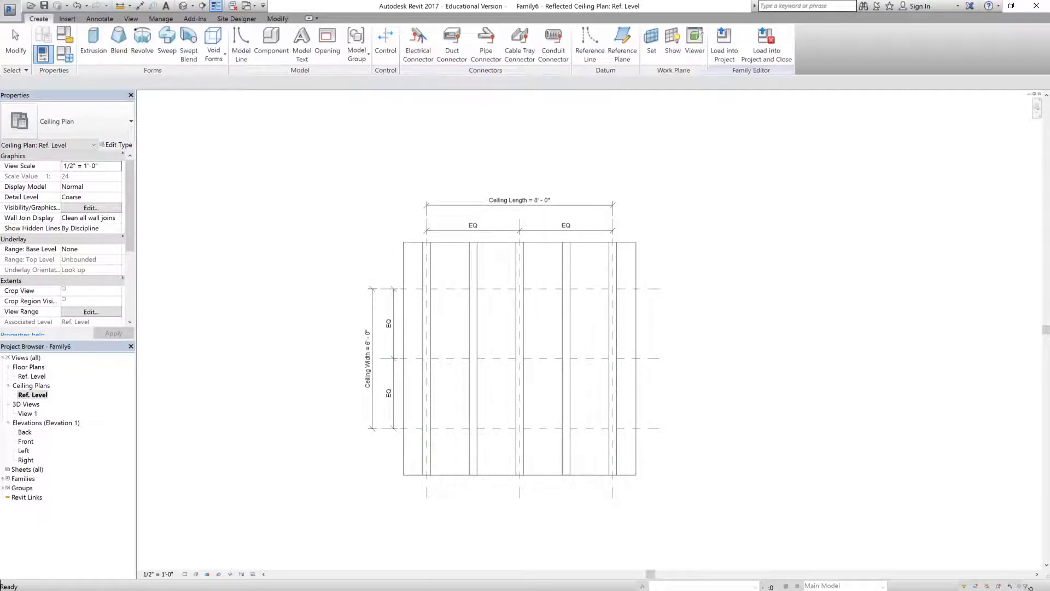
left_click(266, 52)
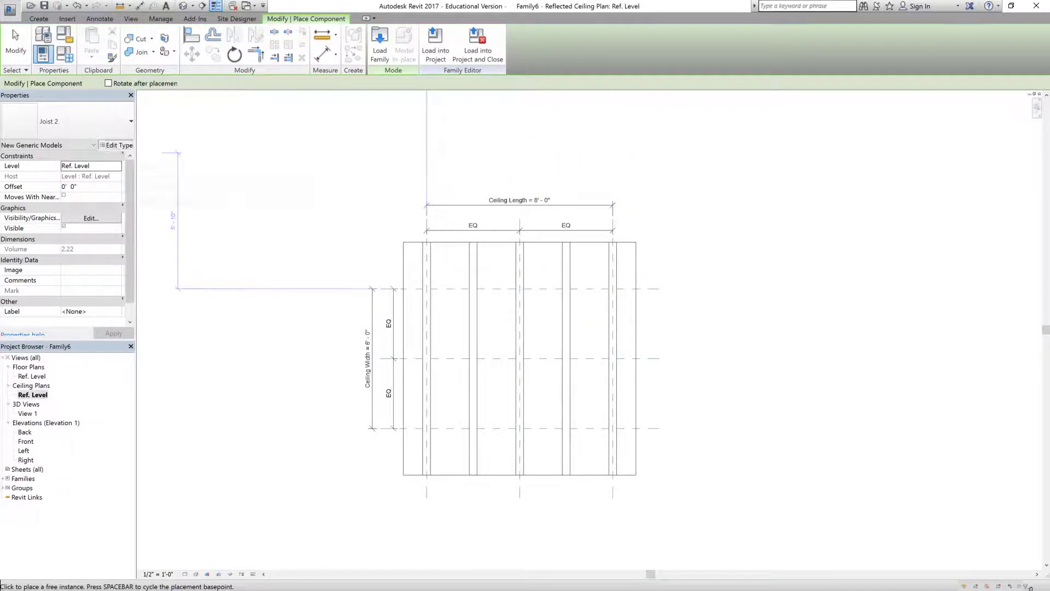
left_click(117, 145)
left_click_drag(266, 99, 942, 140)
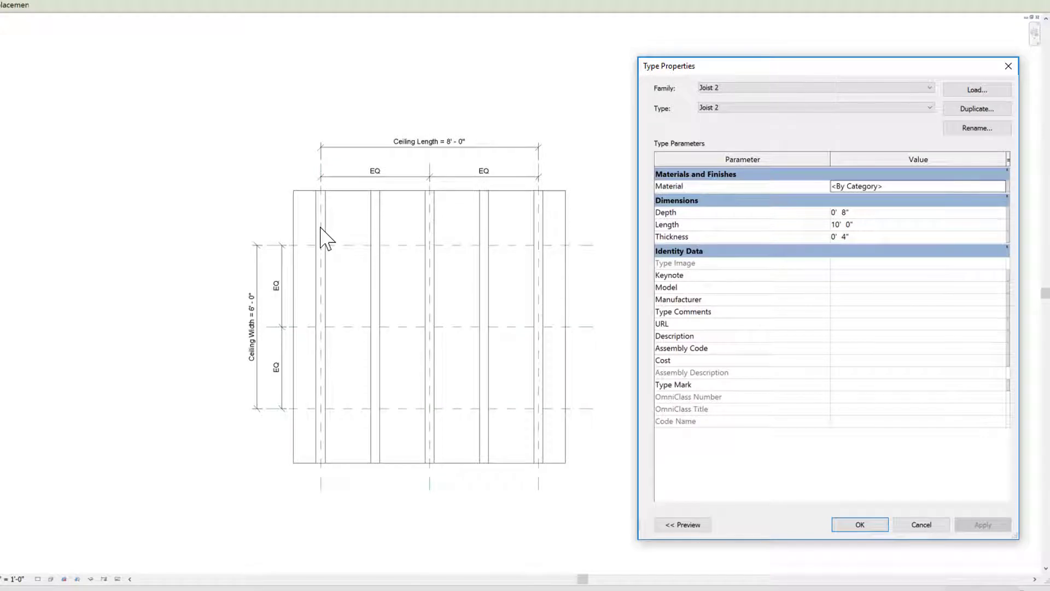
left_click(969, 112)
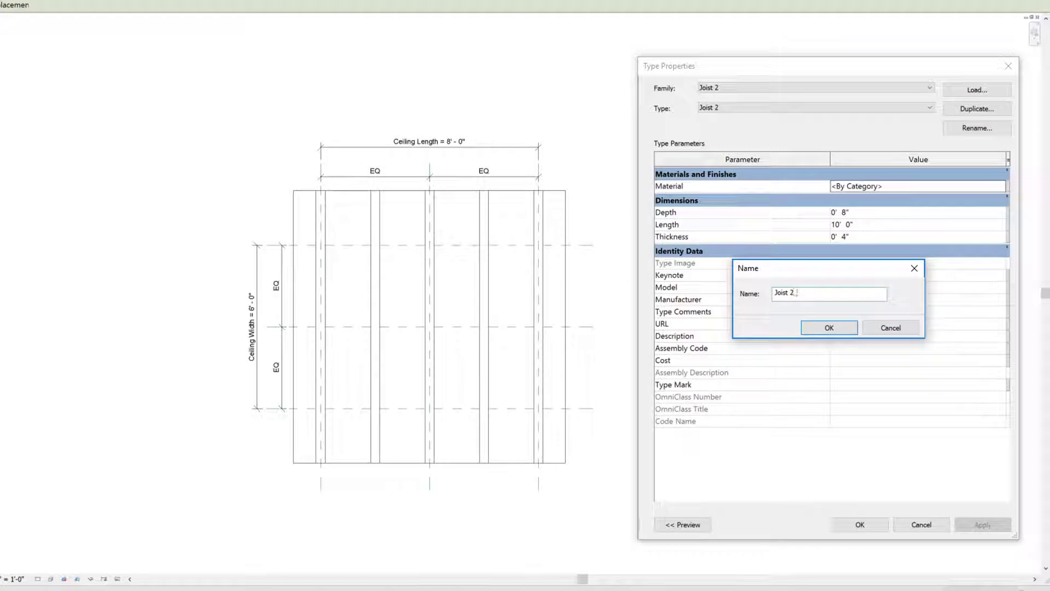
left_click(807, 328)
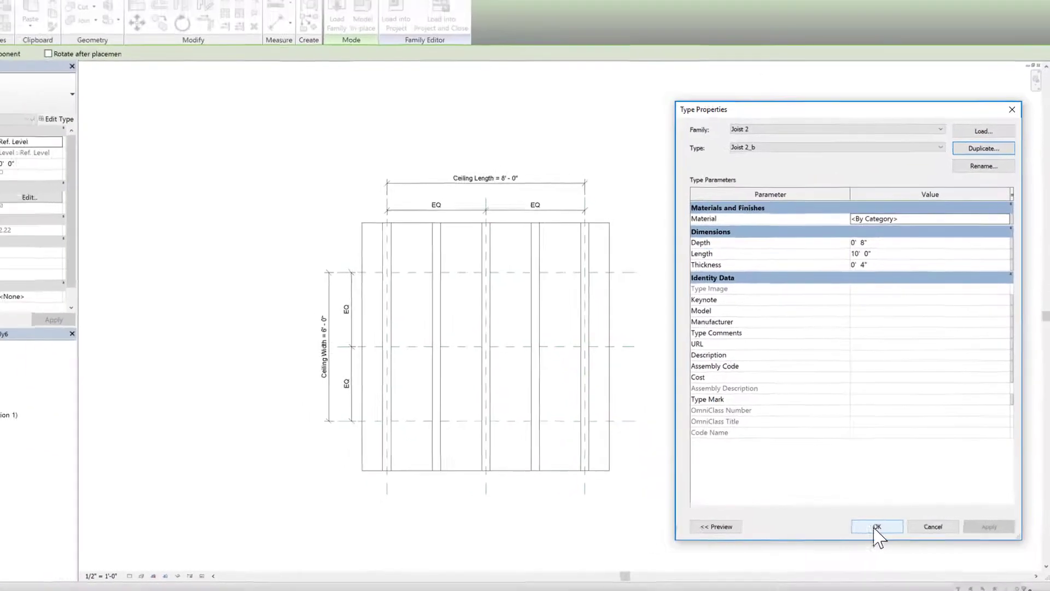
left_click(876, 527)
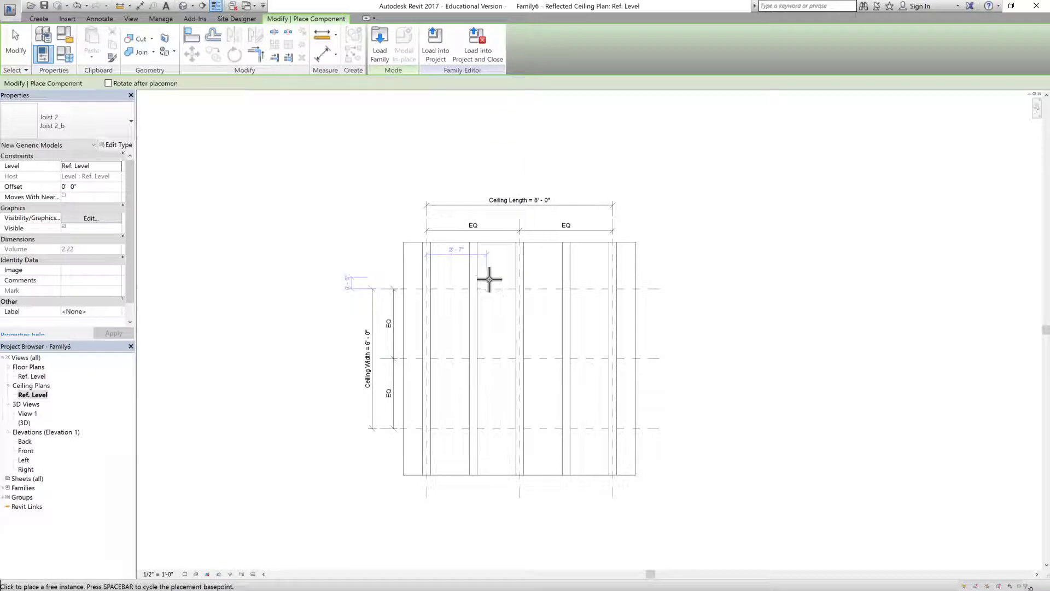
left_click(497, 288)
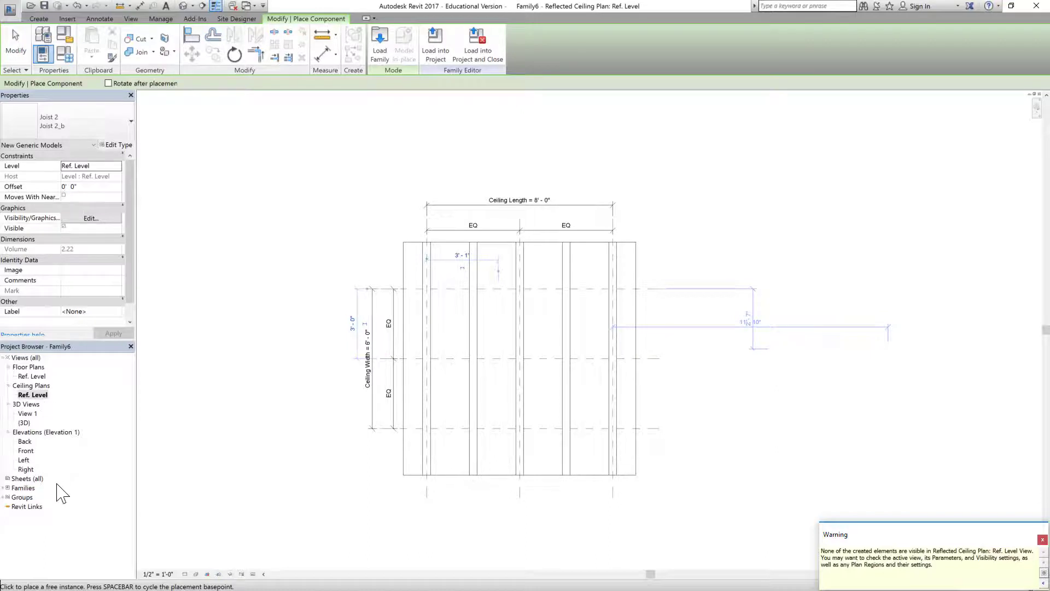
double_click(27, 469)
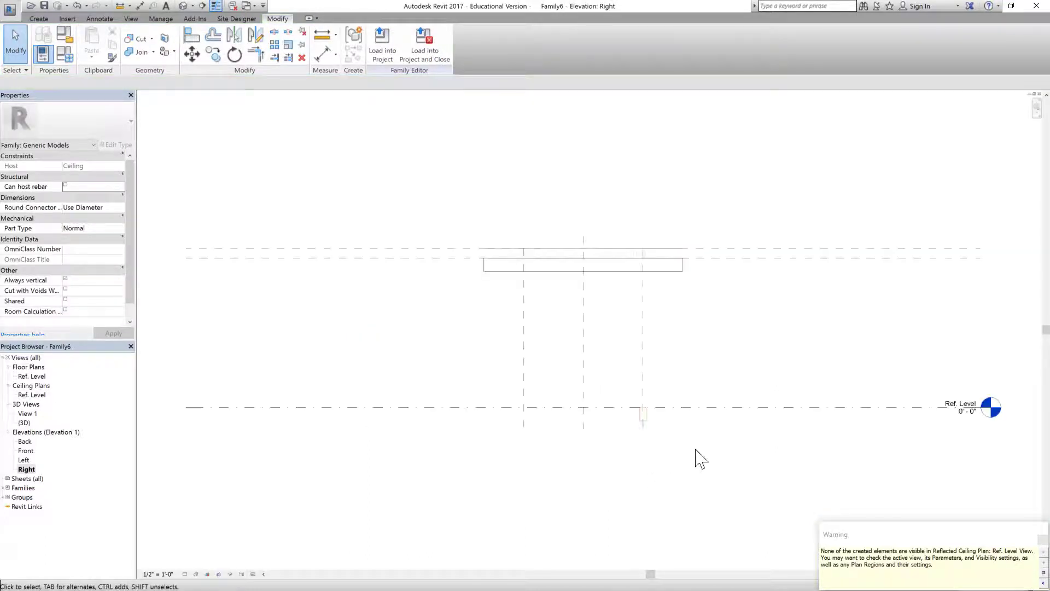
Align Joist 2_b up to the top reference plane, then return to the Ref. Level ceiling plan
left_click(1042, 540)
scroll(617, 383, "up", 2)
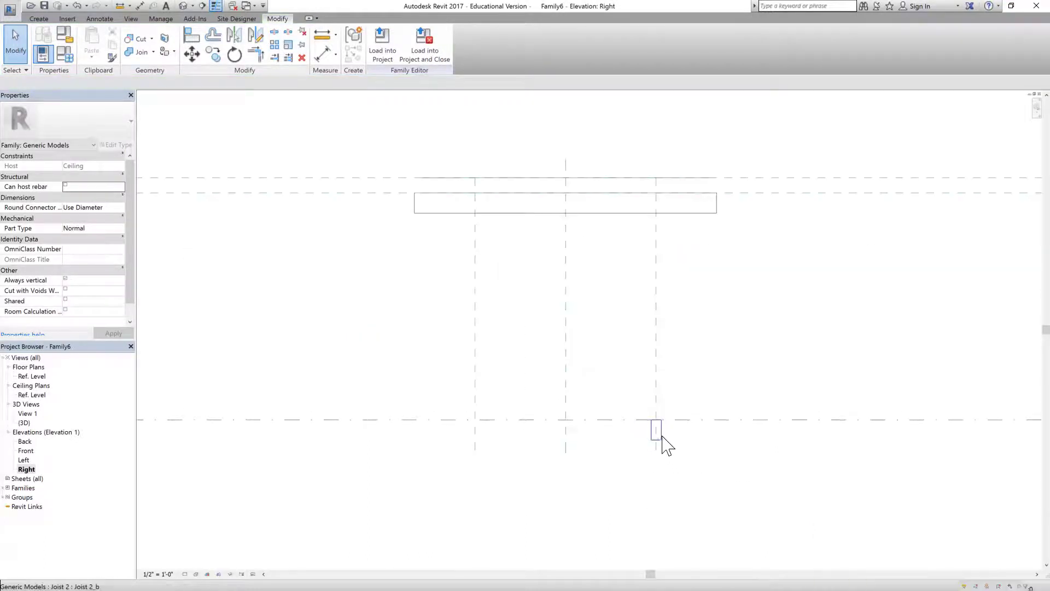
key("a")
key("l")
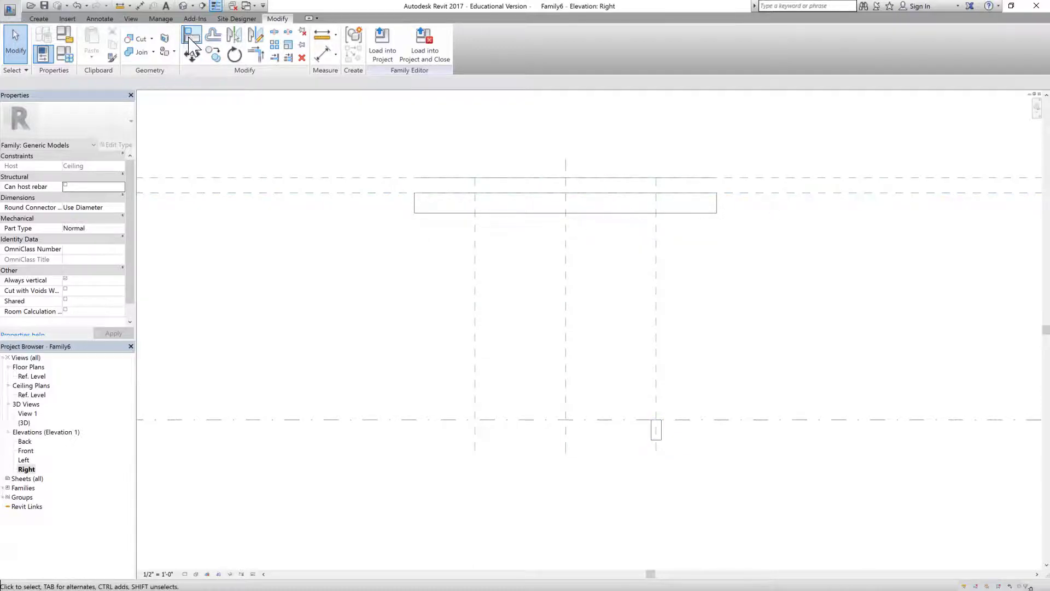
left_click(793, 191)
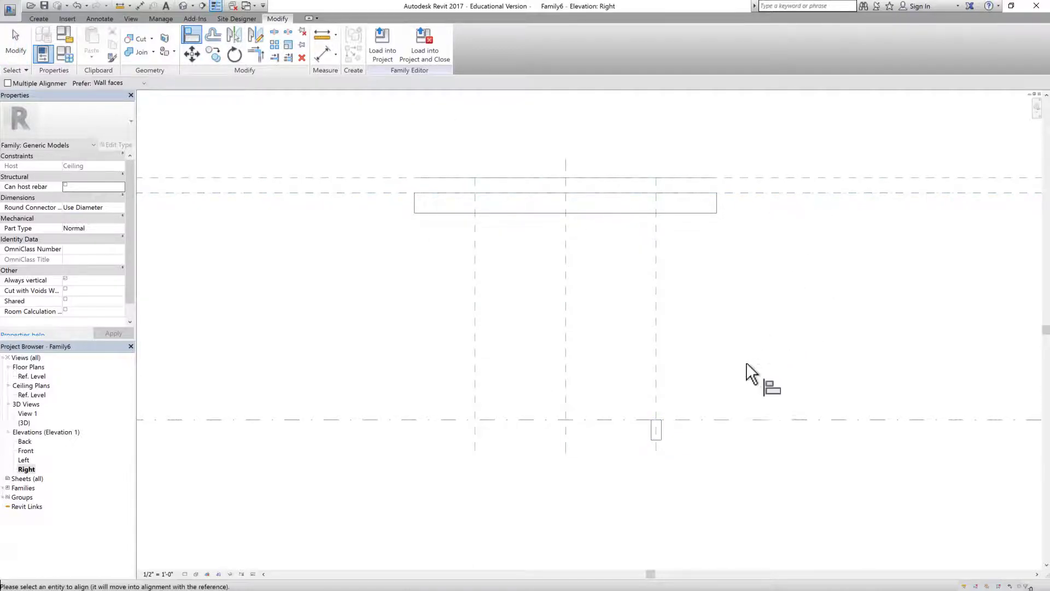
left_click(657, 419)
key("Escape")
key("Escape")
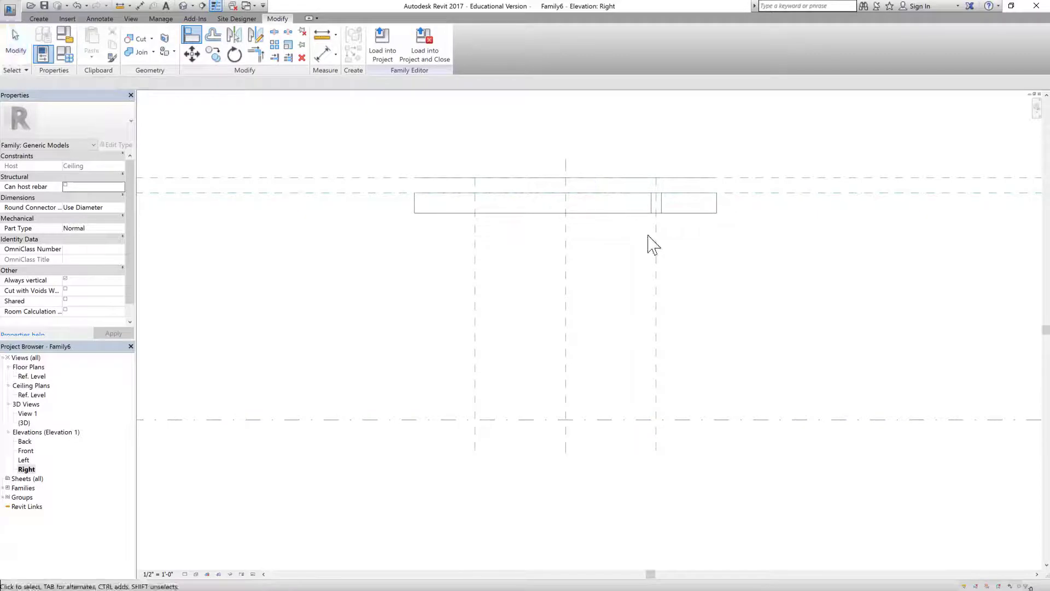
double_click(31, 394)
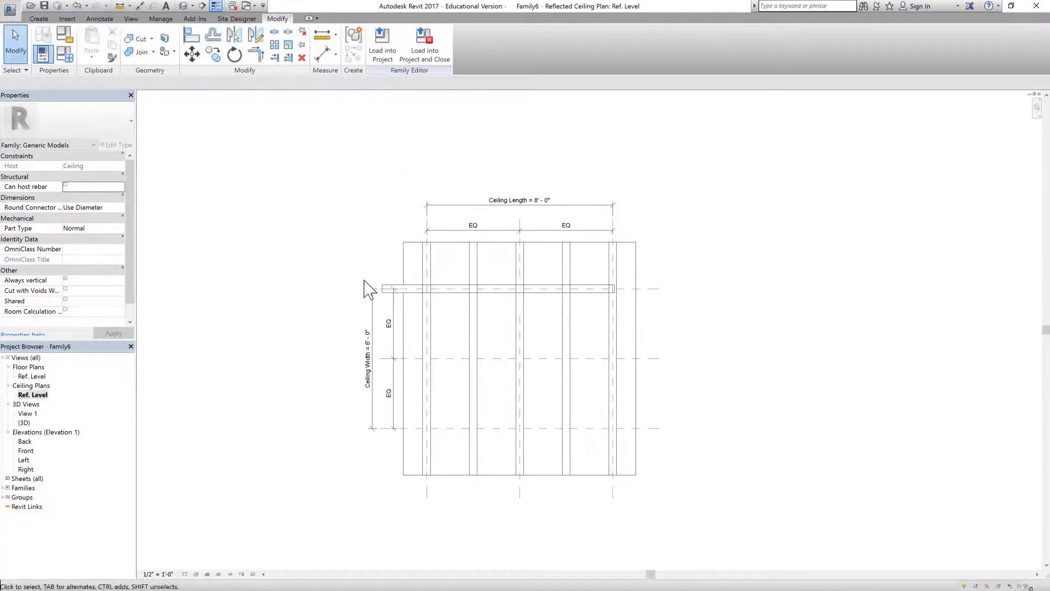
Align Joist 2_b onto the upper horizontal plane and centre it on the vertical centre plane
scroll(369, 289, "up", 2)
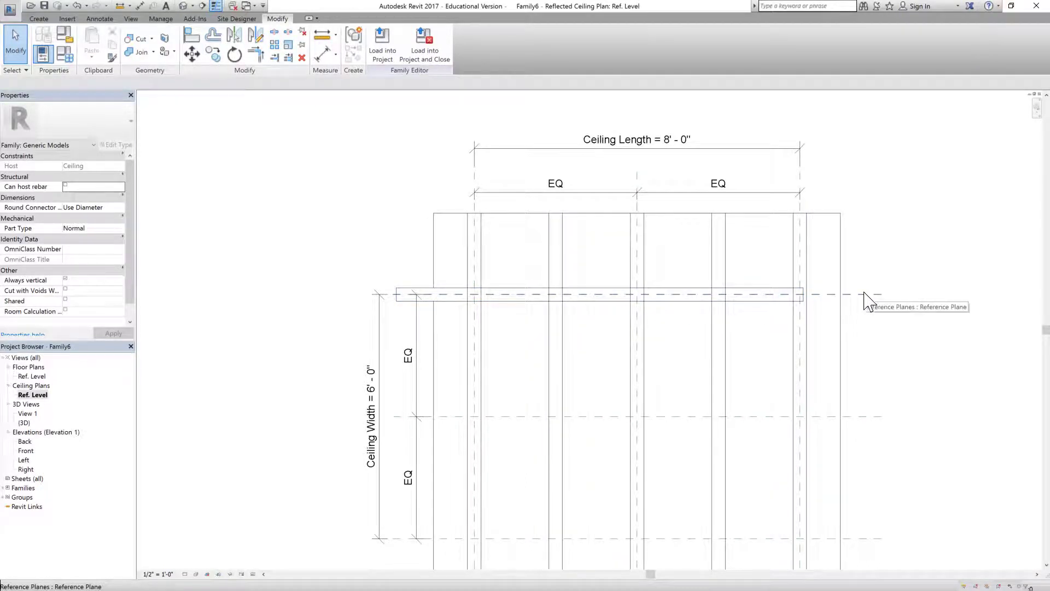
left_click(191, 35)
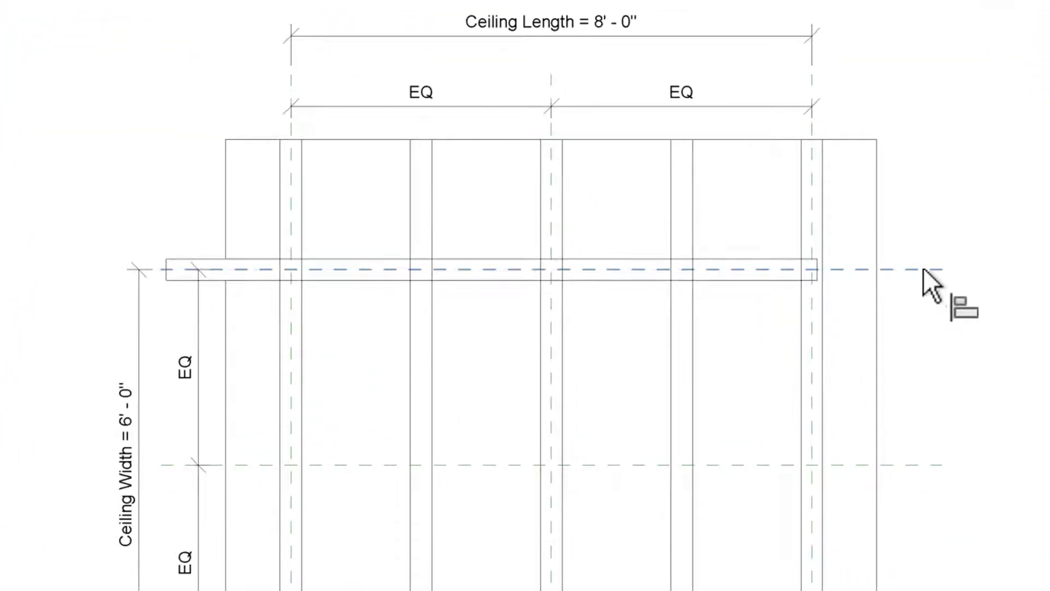
left_click(924, 270)
left_click(757, 268)
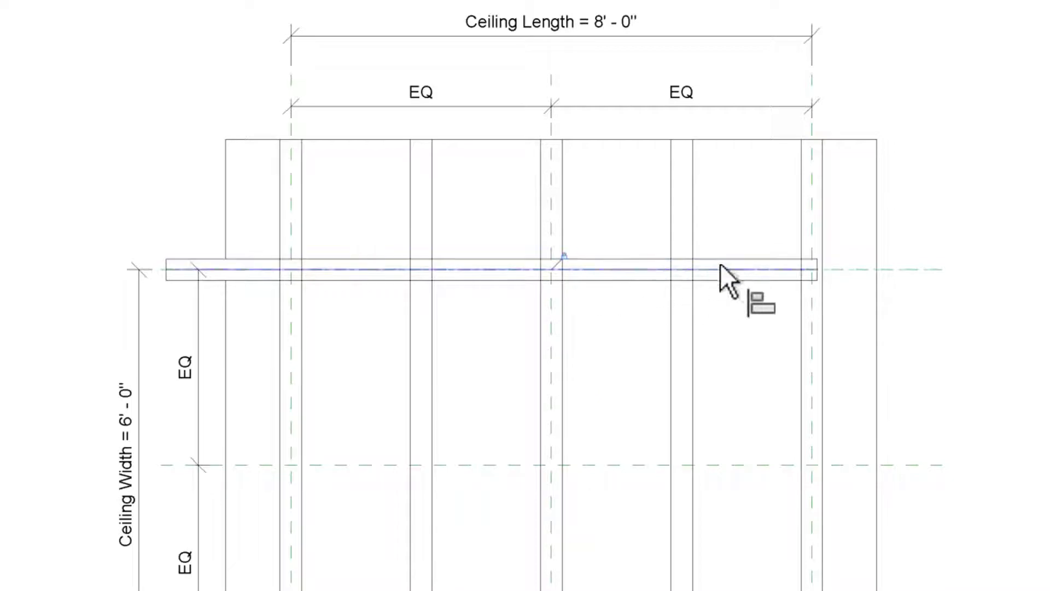
left_click(551, 80)
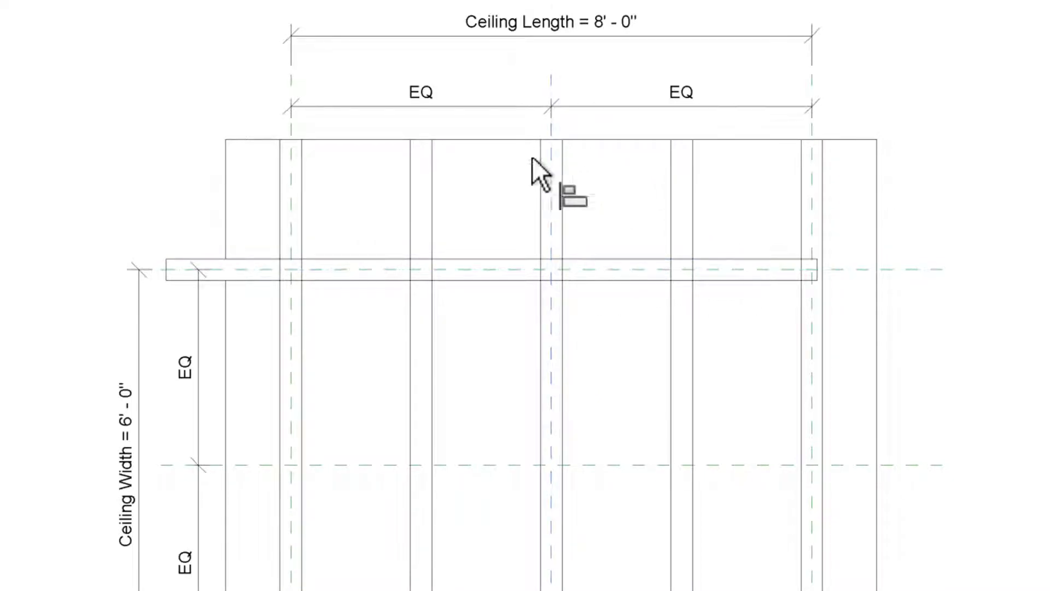
left_click(490, 270)
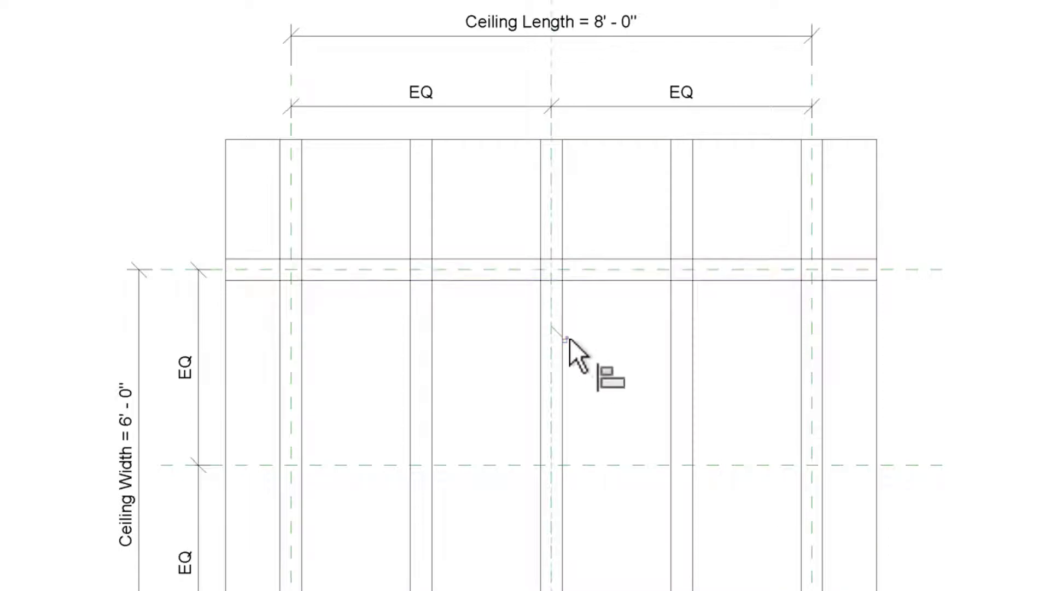
key("Escape")
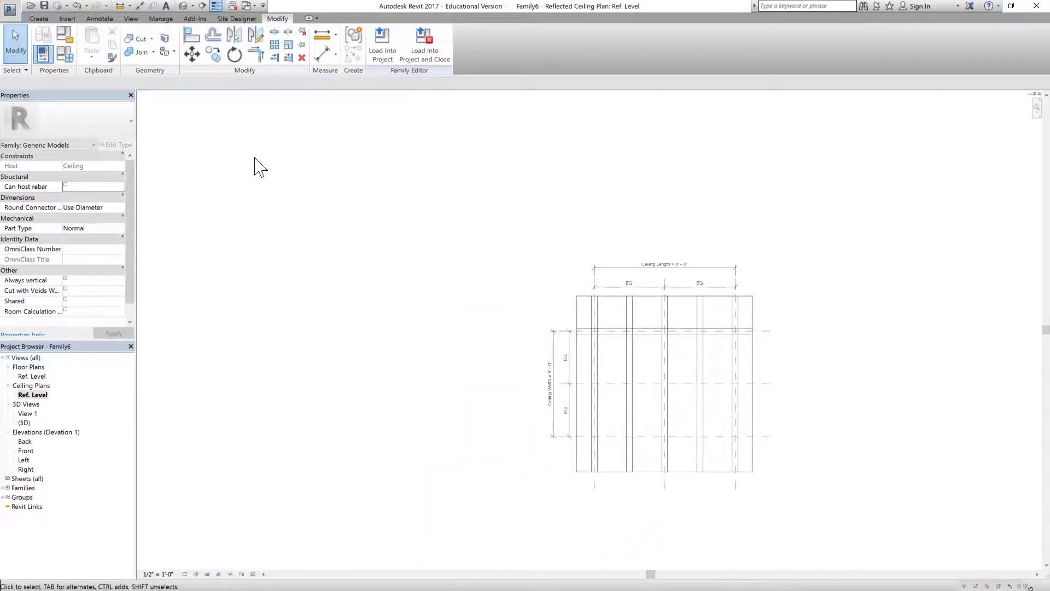
Array Joist 2_b into 3 copies from the upper to the bottom horizontal reference plane
left_click(650, 331)
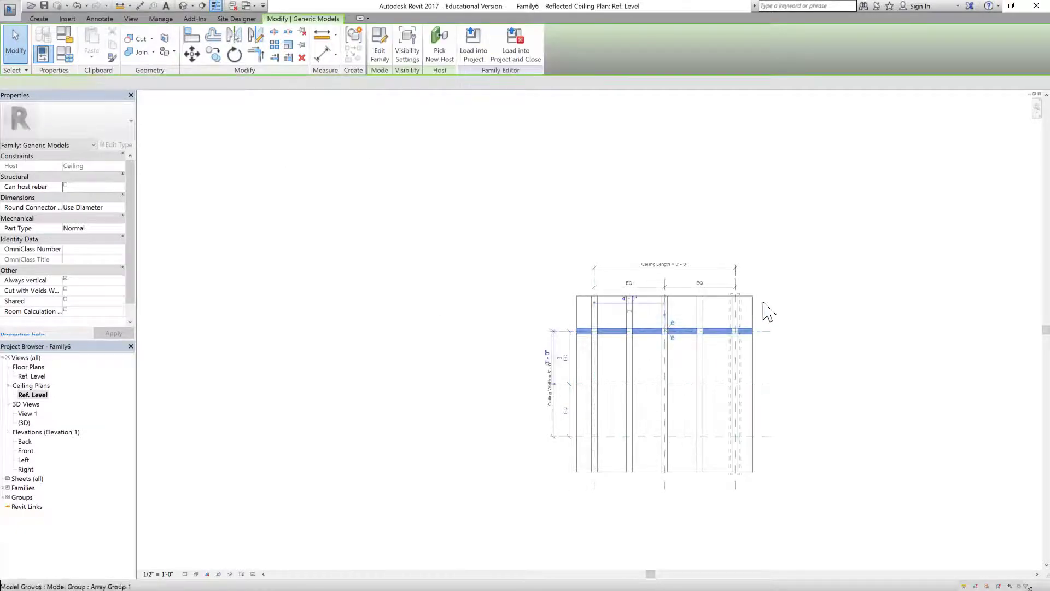
key("a")
key("r")
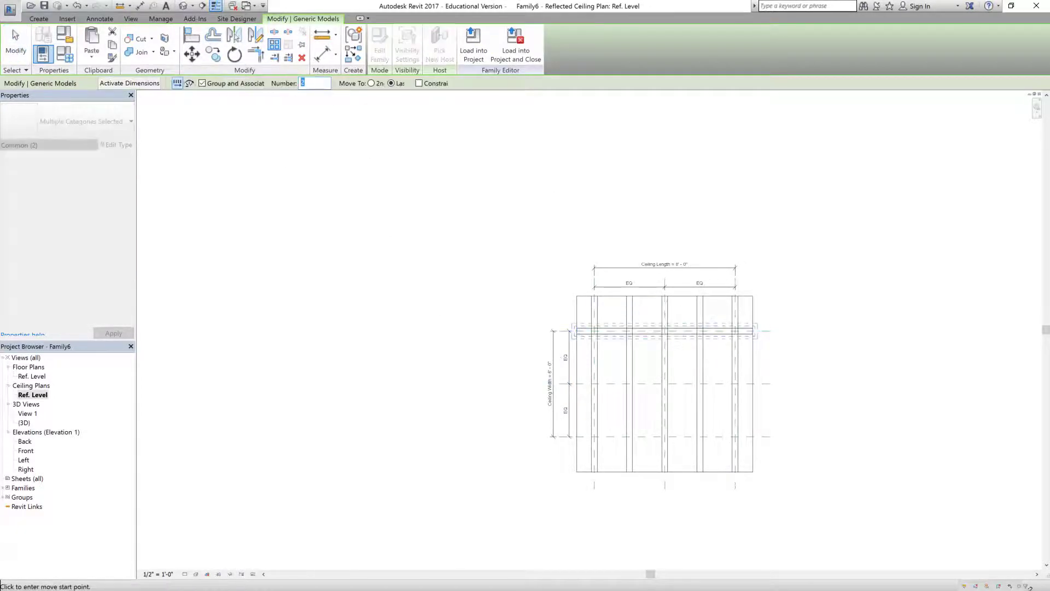
type("3")
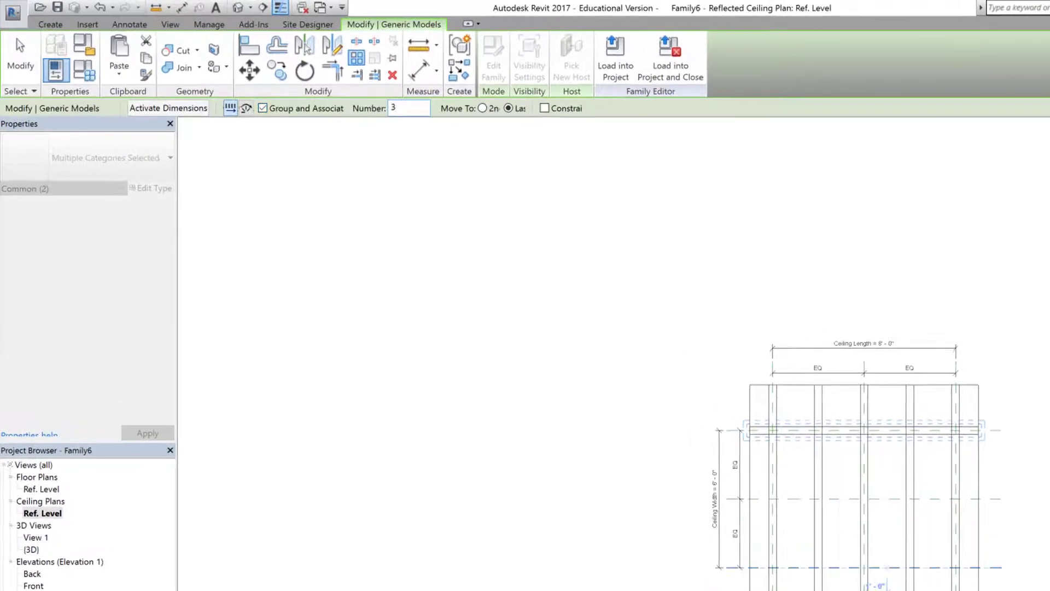
scroll(809, 417, "up", 2)
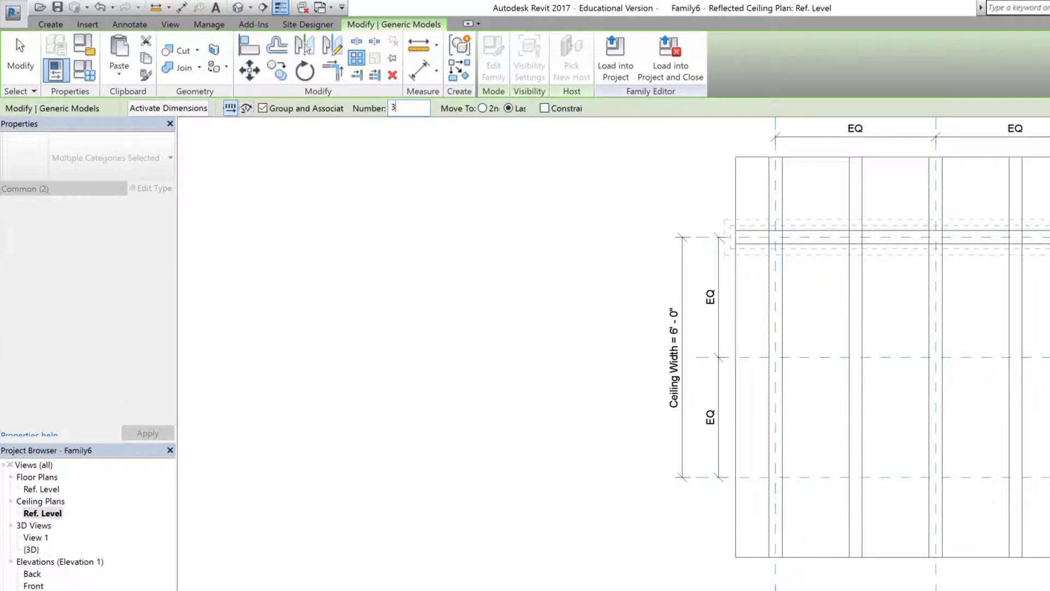
left_click(737, 236)
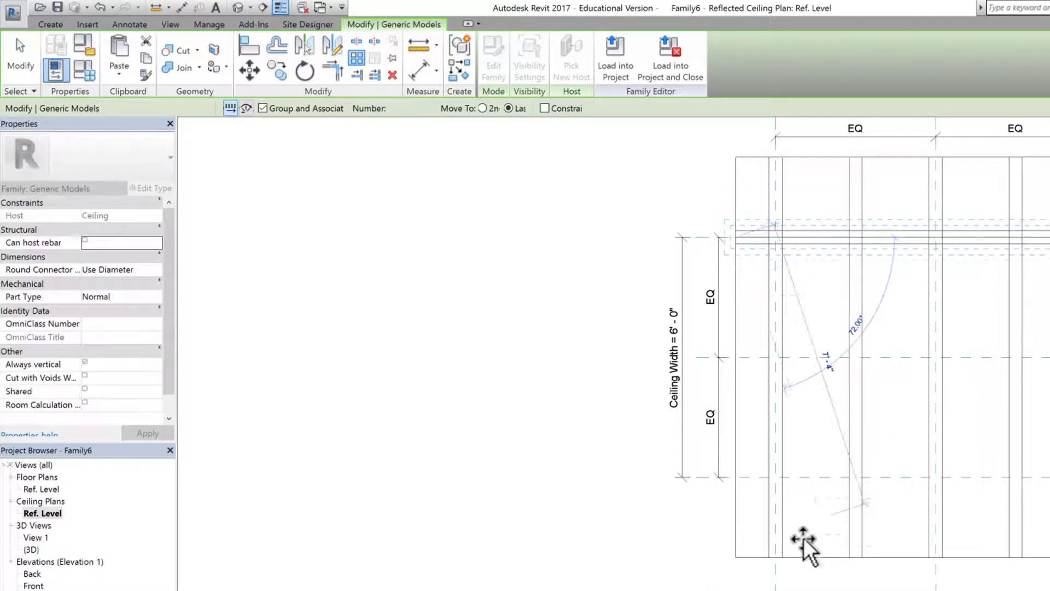
left_click(737, 478)
scroll(731, 480, "up", 2)
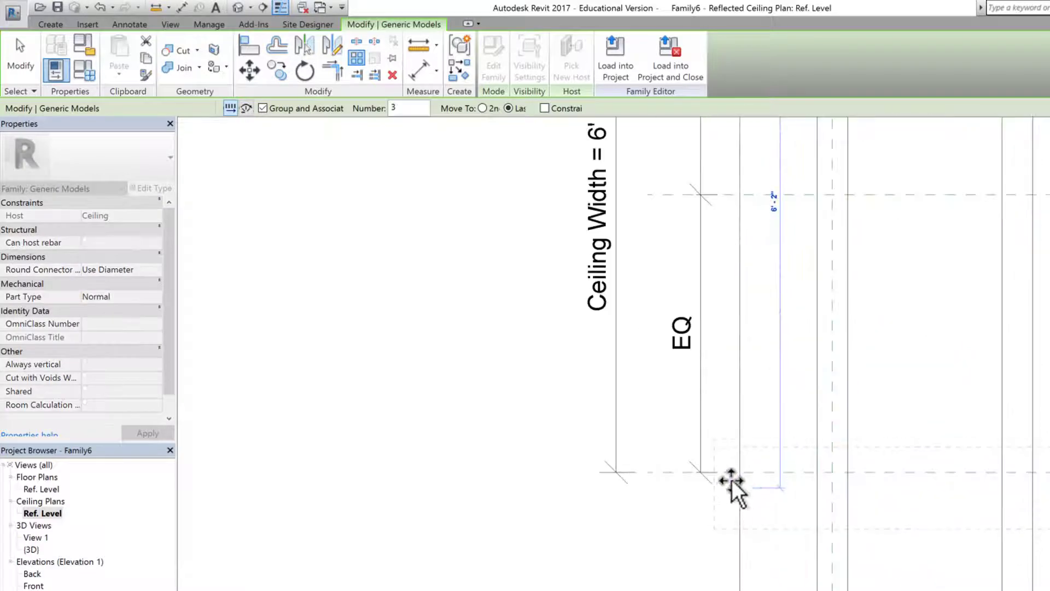
scroll(385, 465, "down", 4)
left_click(20, 54)
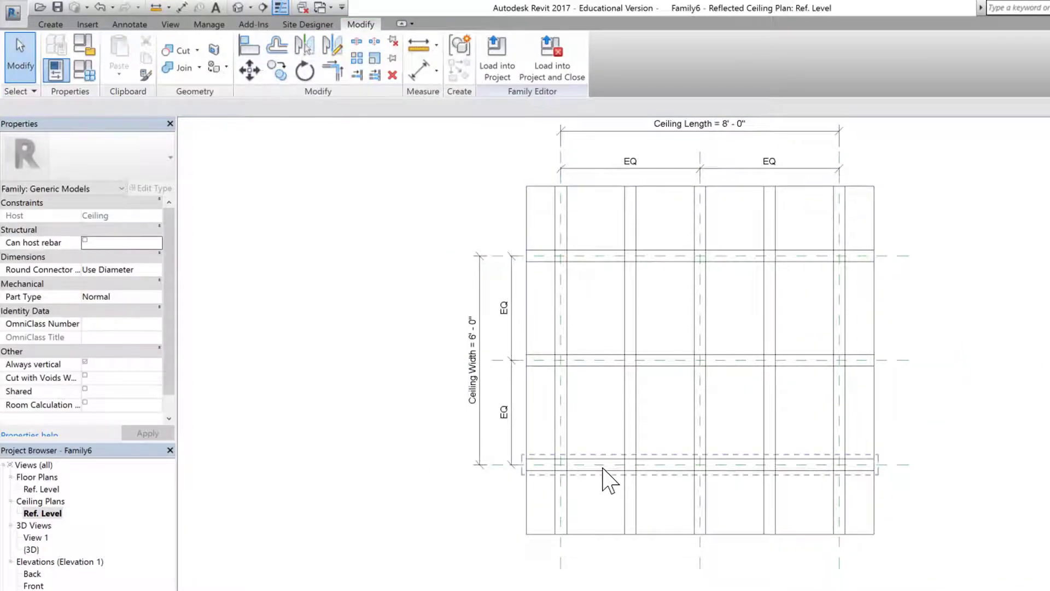
Align the last arrayed cross joist to the bottom horizontal reference plane and lock it
left_click(249, 46)
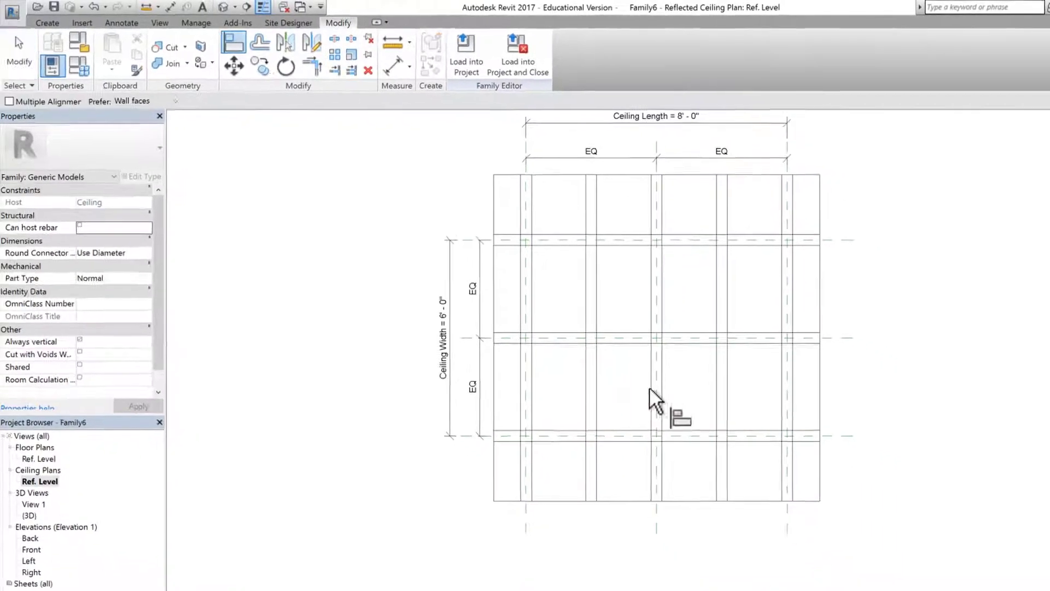
scroll(678, 492, "up", 2)
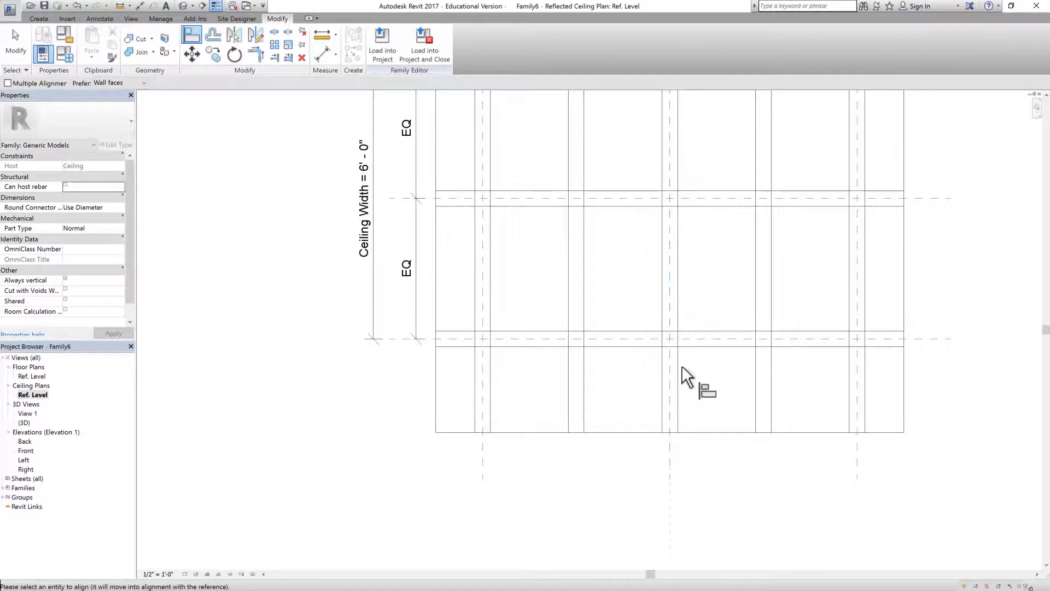
left_click(670, 340)
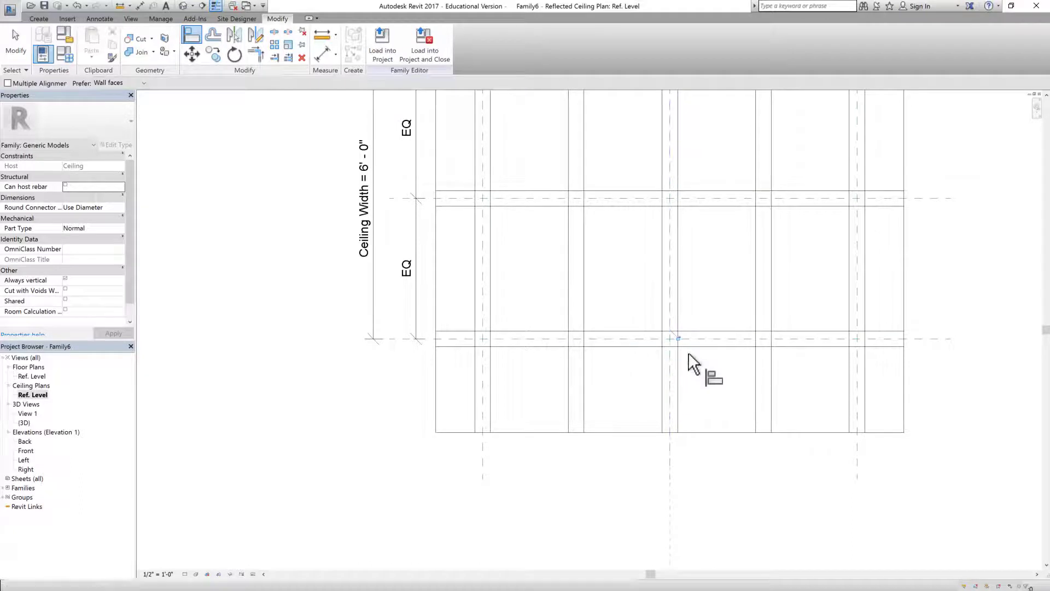
left_click(402, 339)
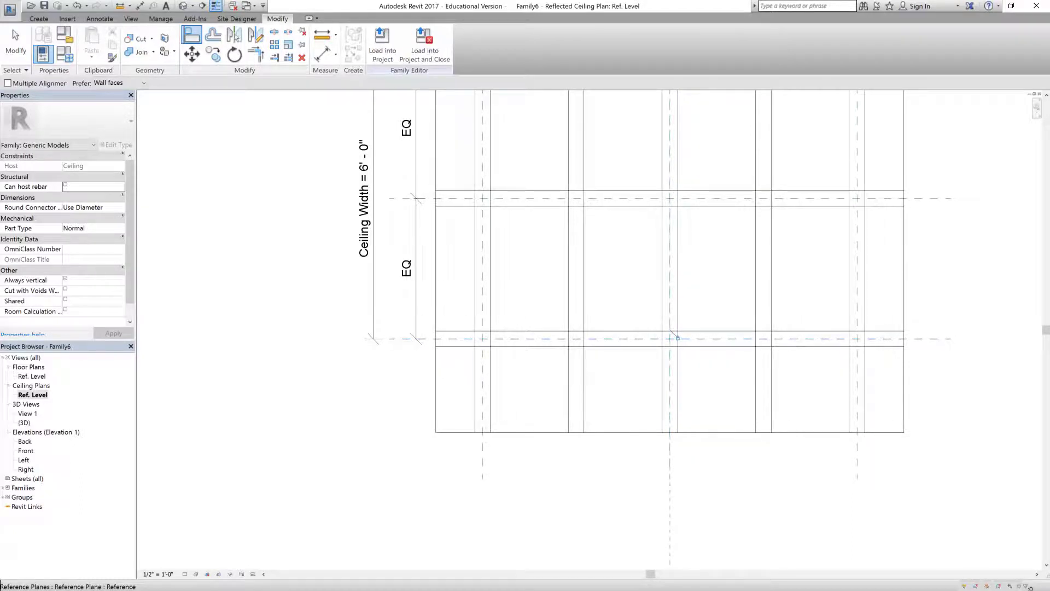
left_click(708, 339)
scroll(446, 420, "down", 2)
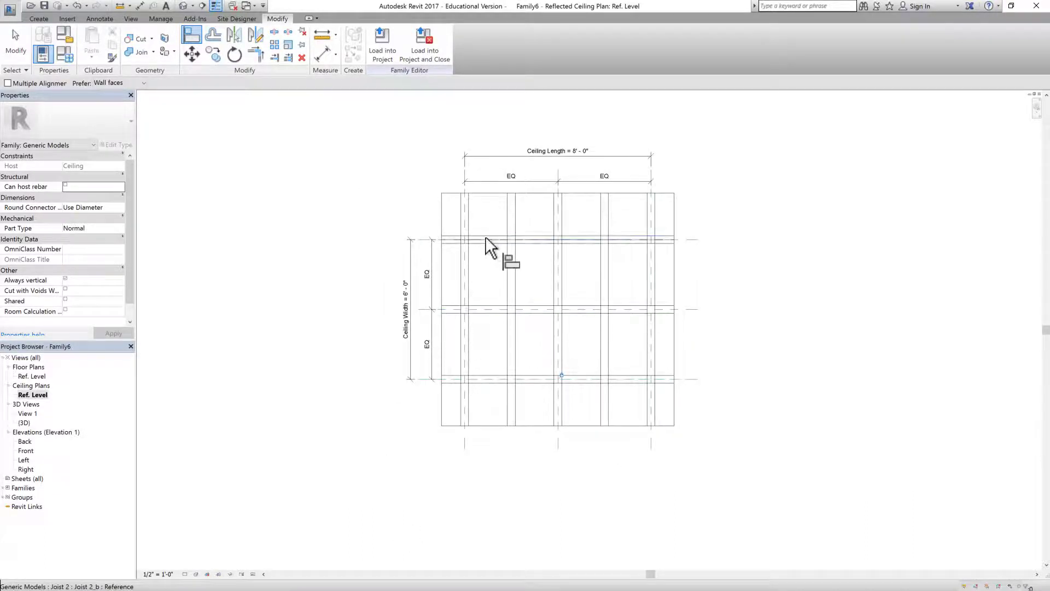
left_click(16, 41)
scroll(525, 323, "up", 1)
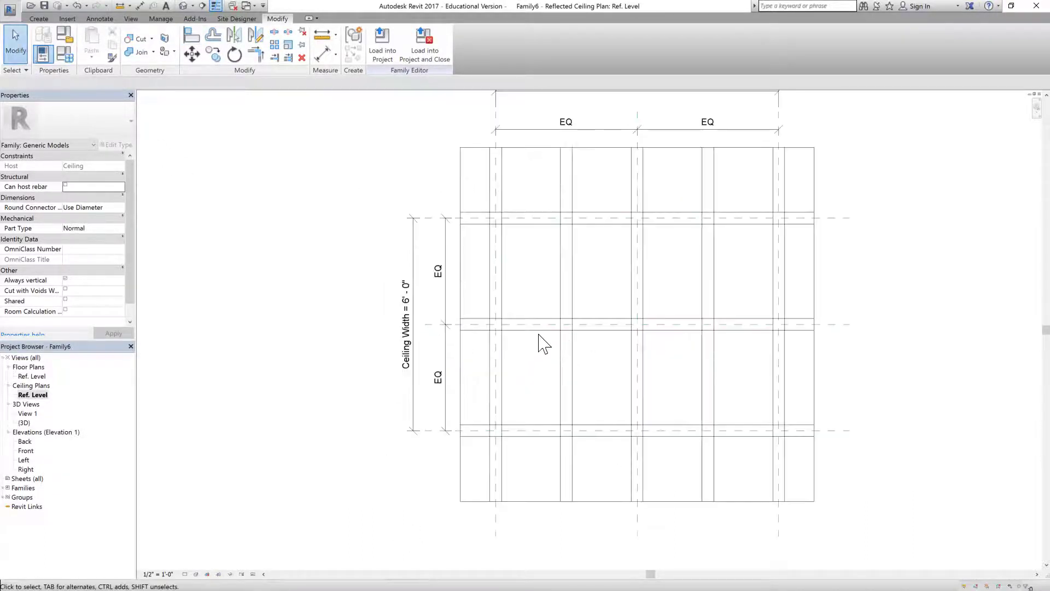
Select the middle cross joist and Ceiling Width dimension, then name a new Number of Width Joists parameter
left_click(465, 326)
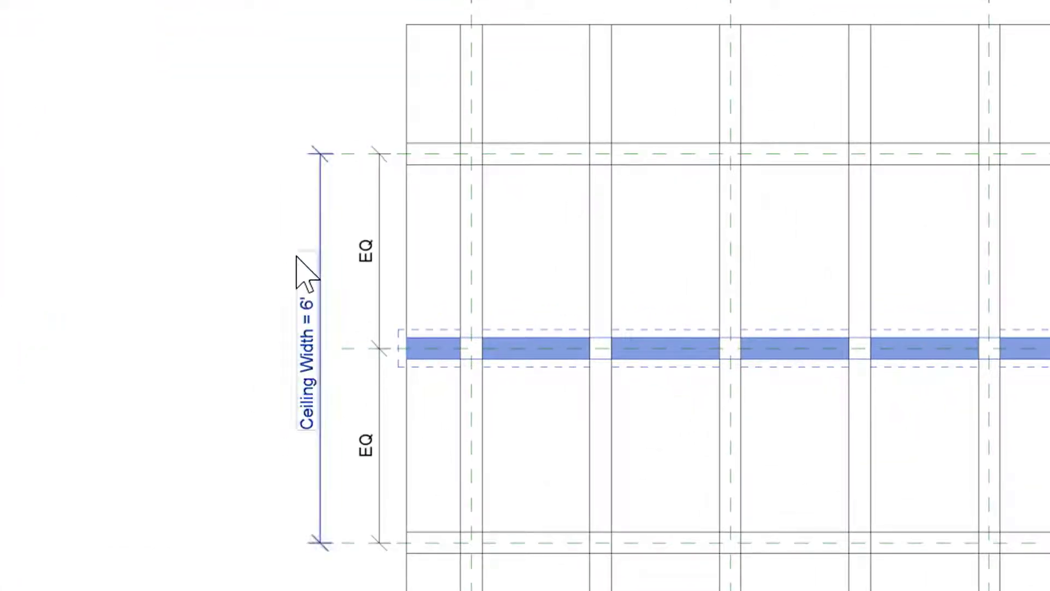
left_click(293, 235)
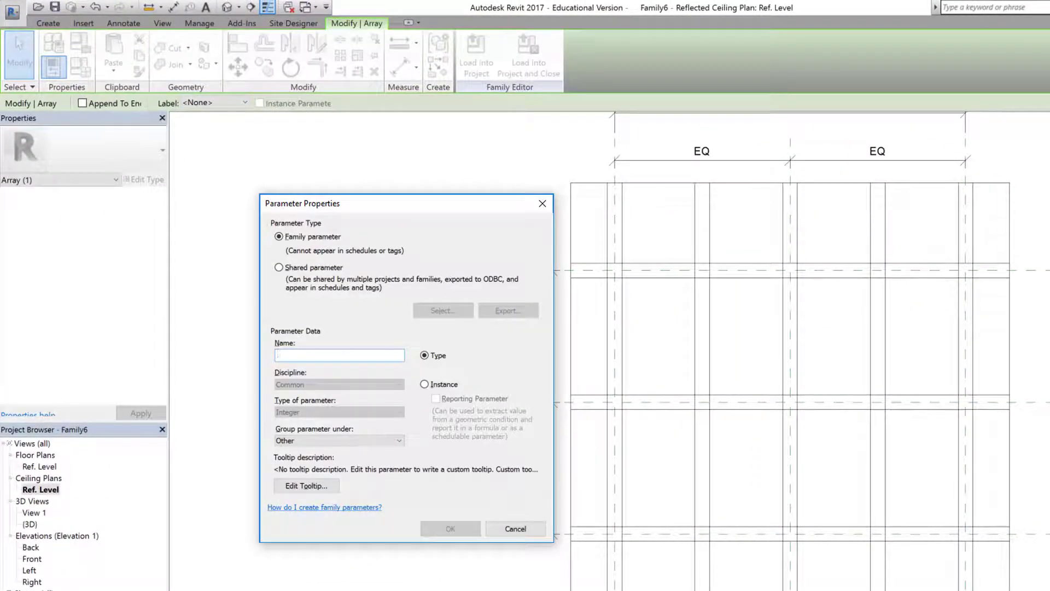
type("Number of Width Joists")
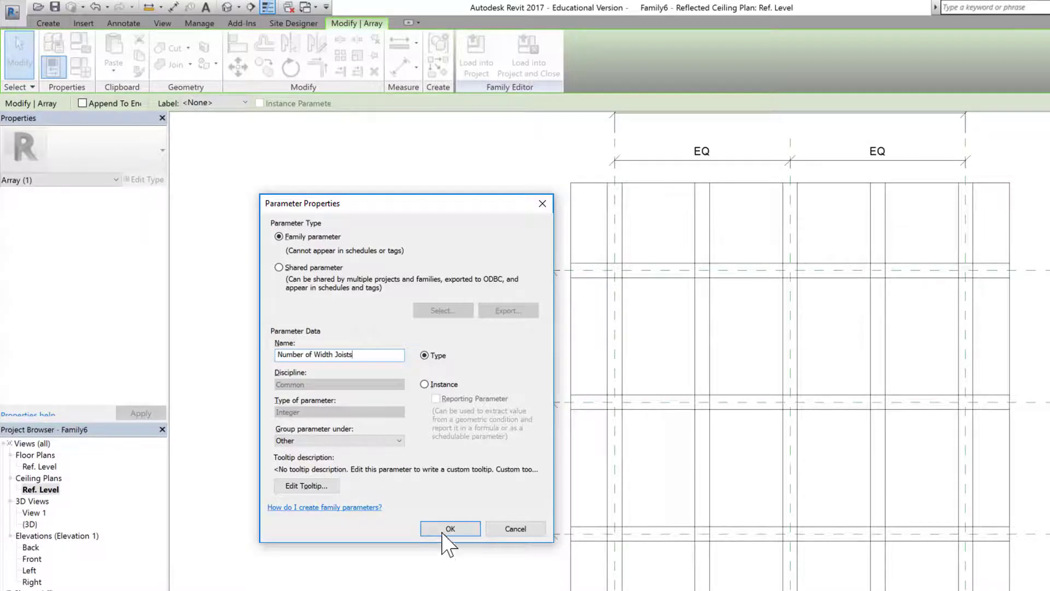
left_click(441, 529)
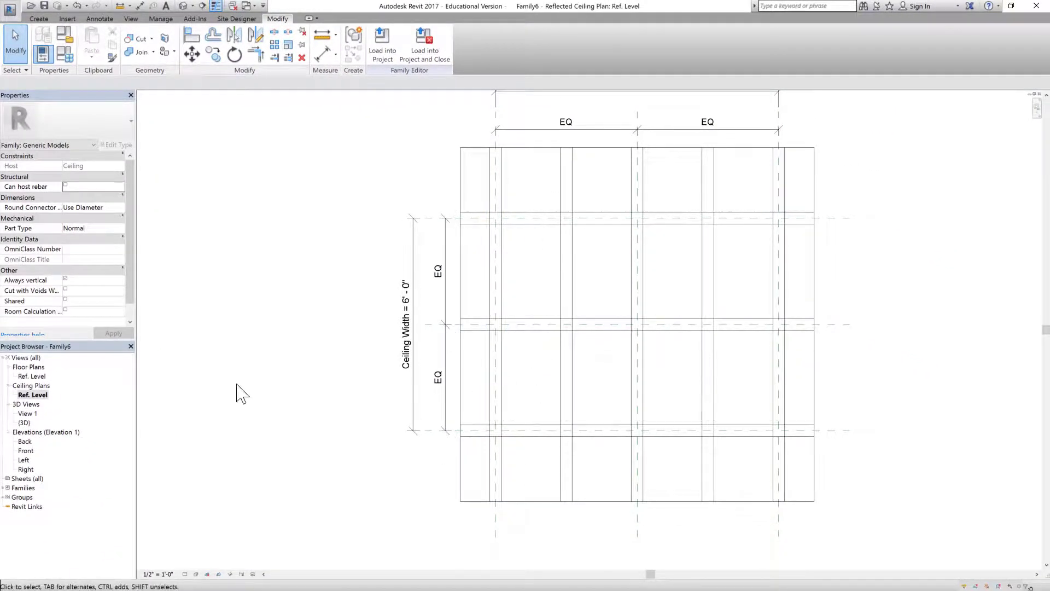
Give Number of Width Joists the formula =Ceiling Width/1' 8", producing four cross joists
left_click(65, 53)
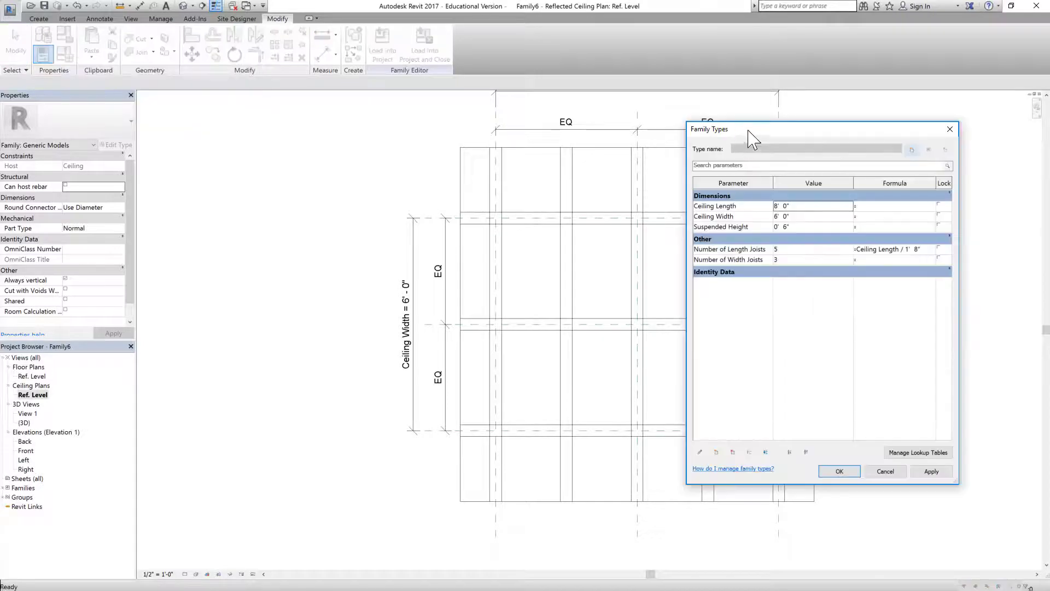
left_click_drag(752, 140, 272, 150)
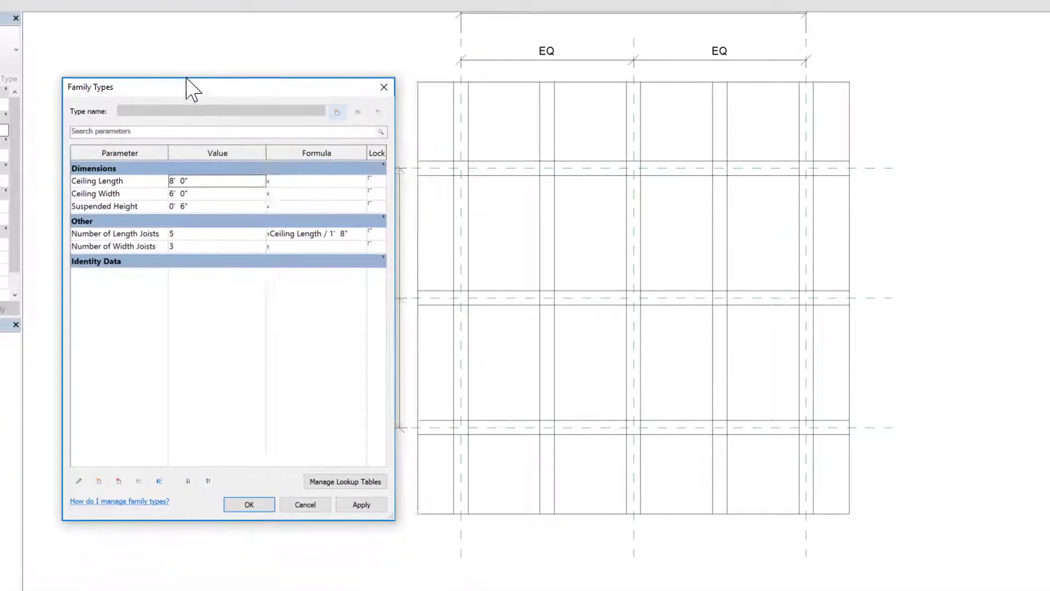
left_click_drag(186, 78, 131, 56)
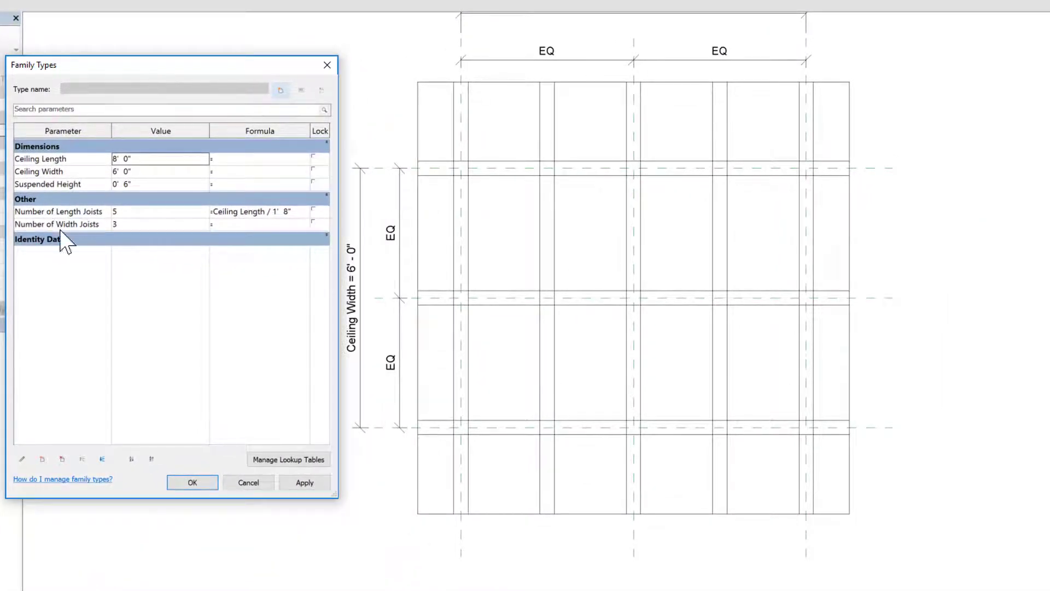
left_click(227, 224)
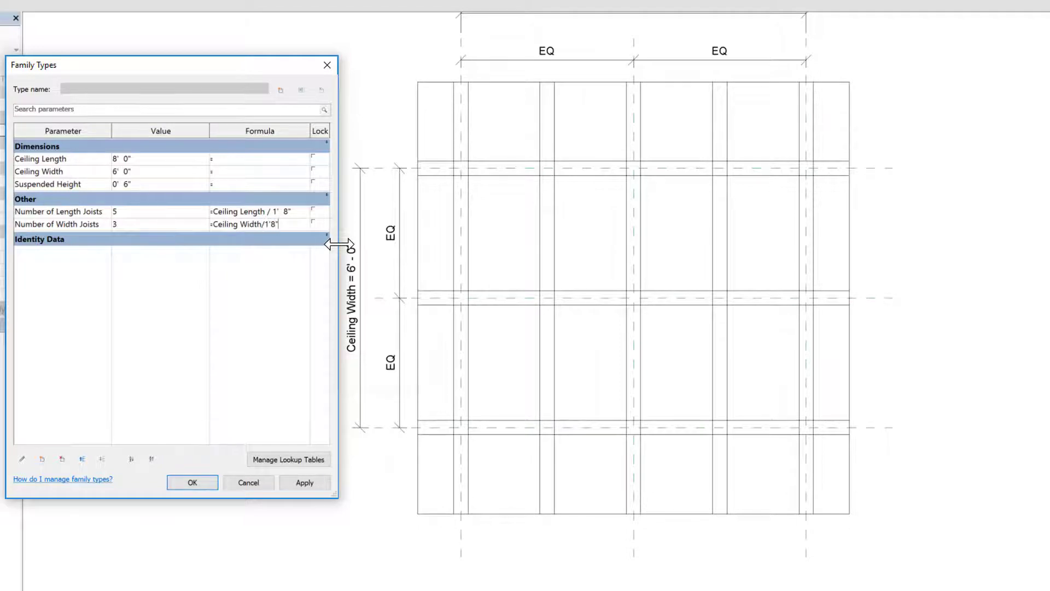
left_click(301, 484)
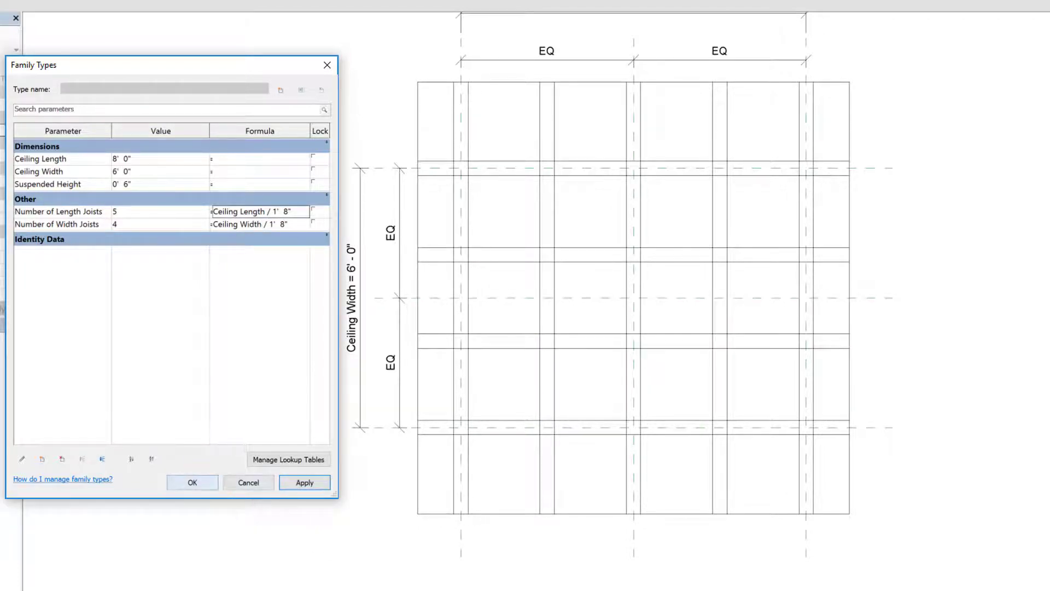
key("Return")
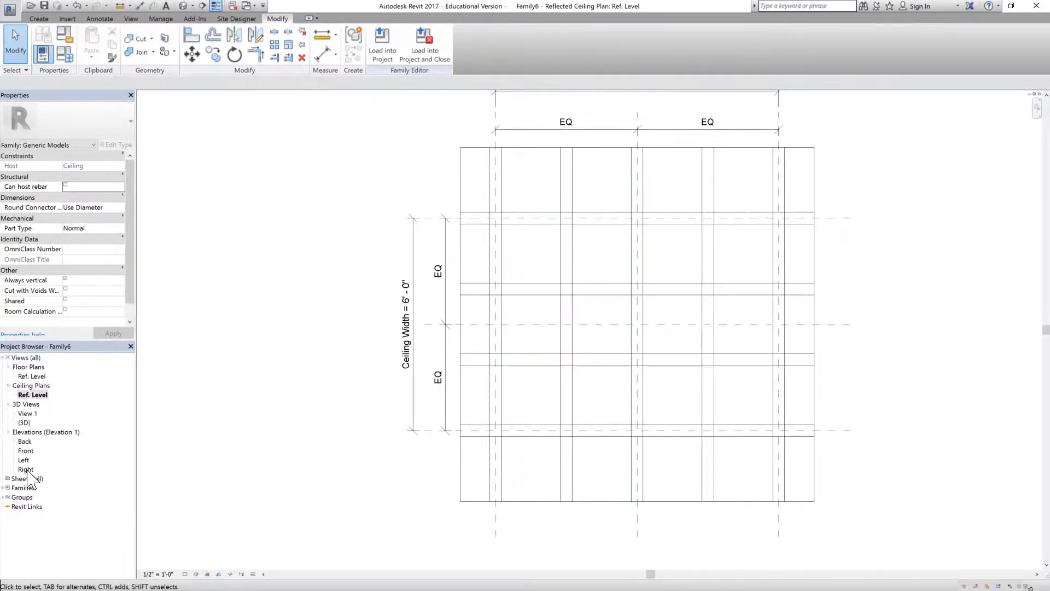
Open the Left elevation view of the joists and clear the selection
left_click(26, 469)
double_click(26, 469)
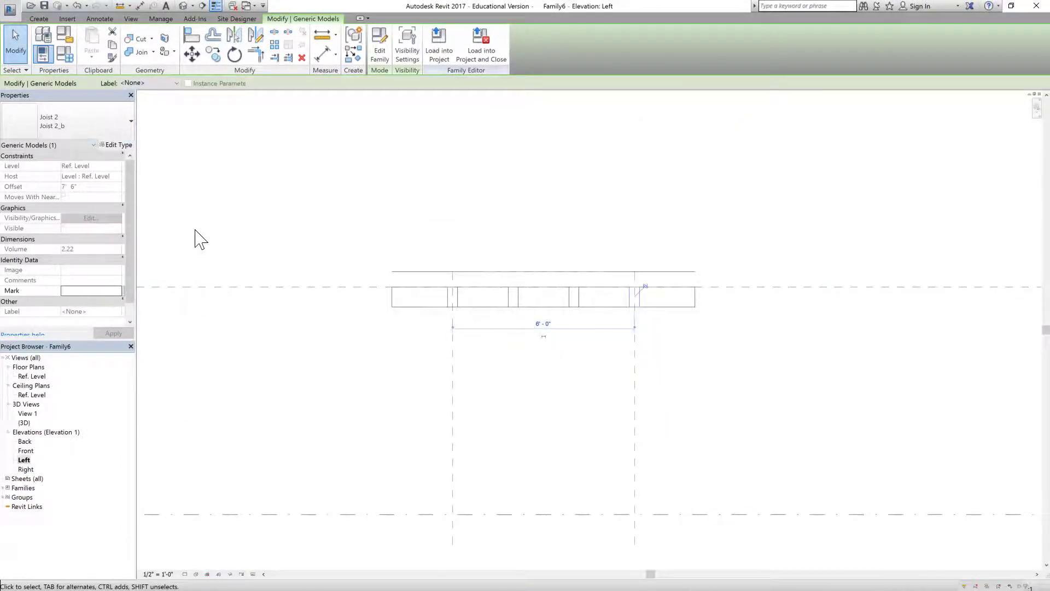
left_click(195, 230)
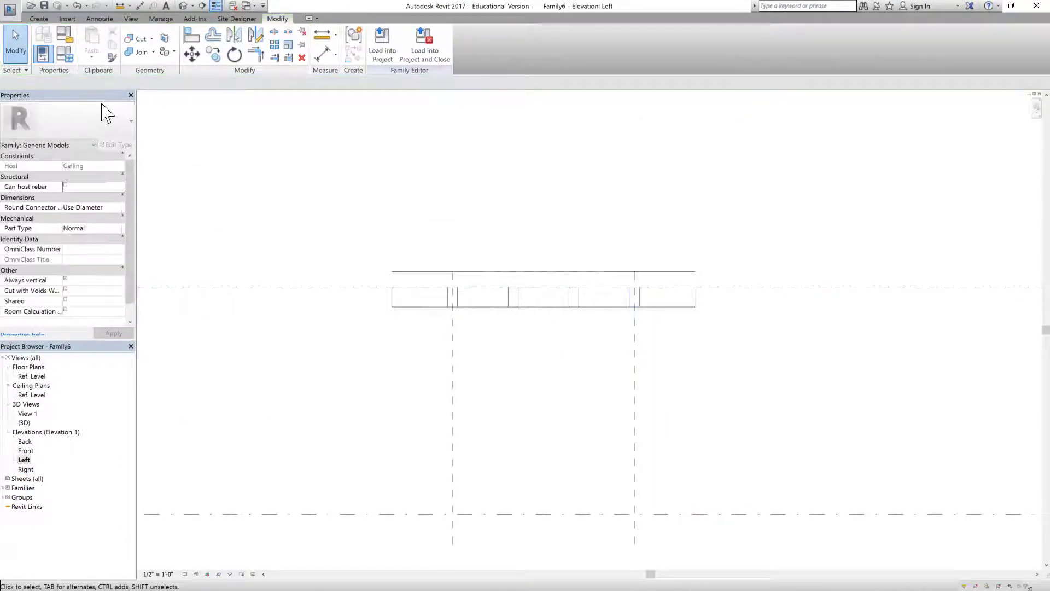
Set Suspended Height to 0' 8" in Family Types and apply it
left_click(64, 54)
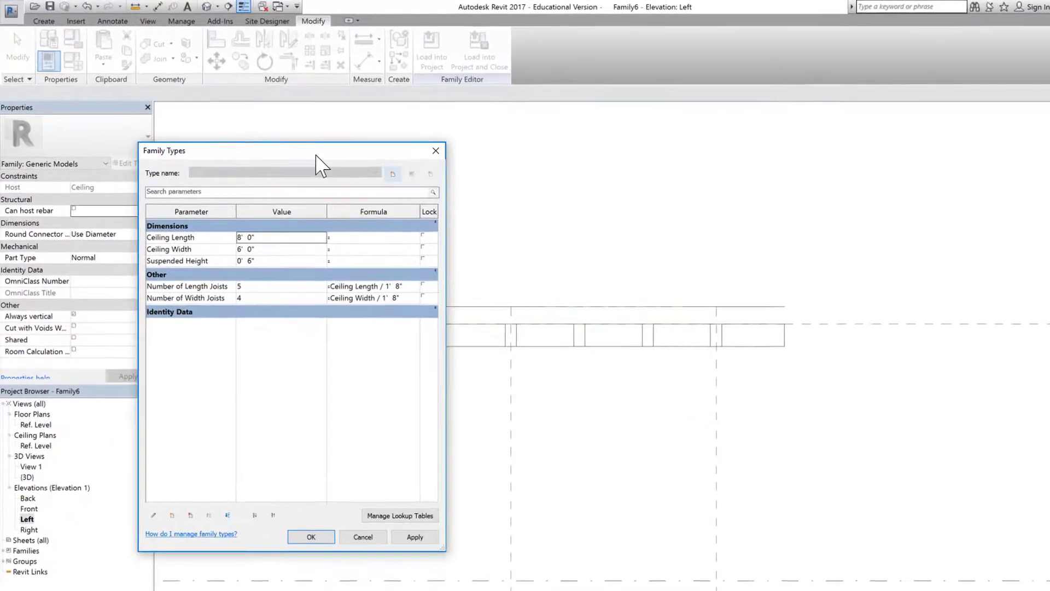
left_click_drag(306, 140, 918, 185)
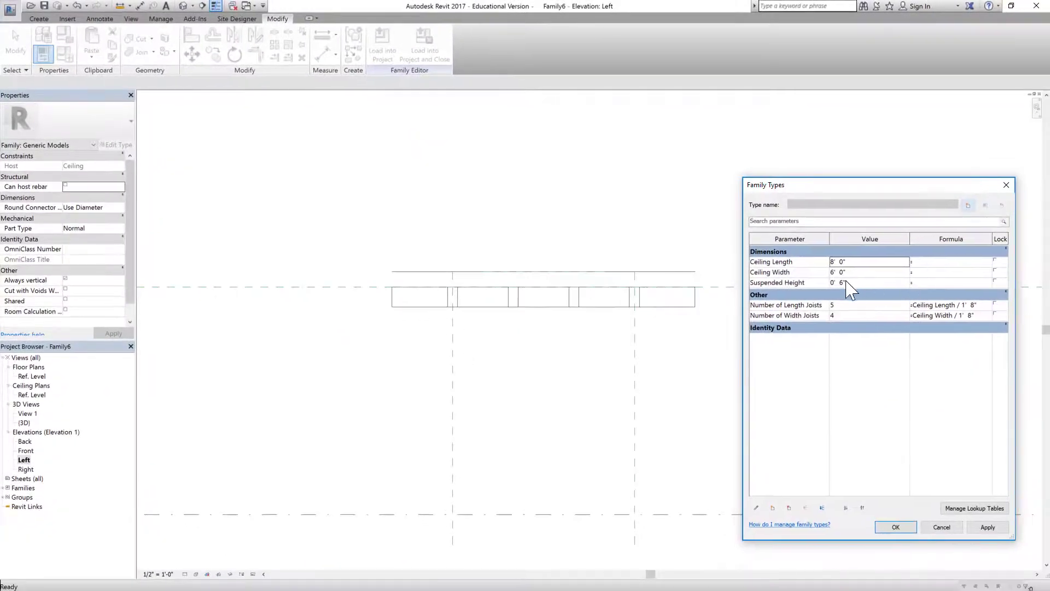
left_click(855, 284)
left_click(988, 527)
left_click(895, 527)
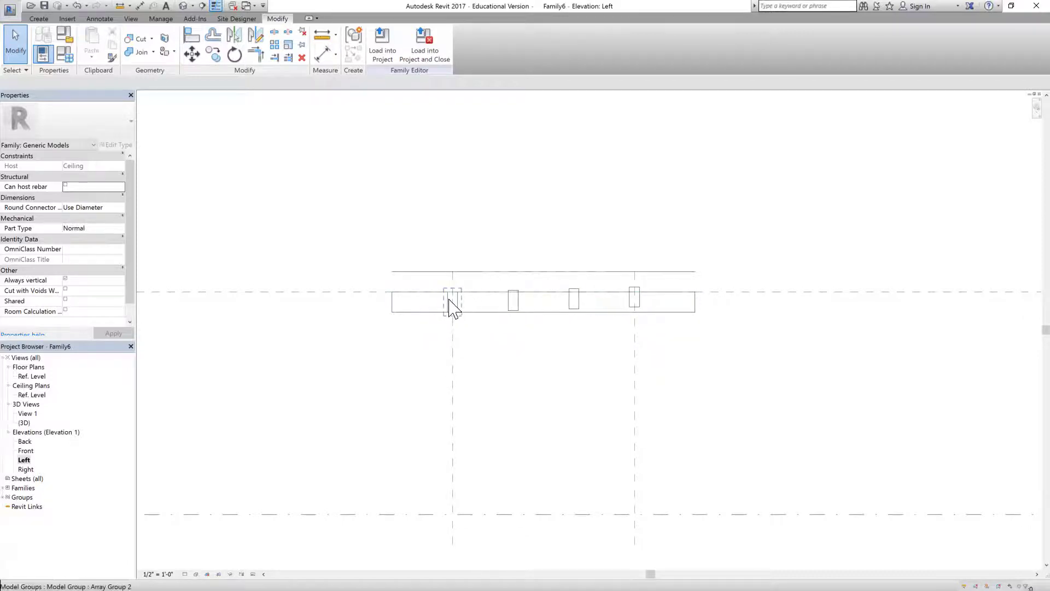
Align the joist tops to the dashed horizontal reference plane in the Left elevation
scroll(629, 282, "up", 2)
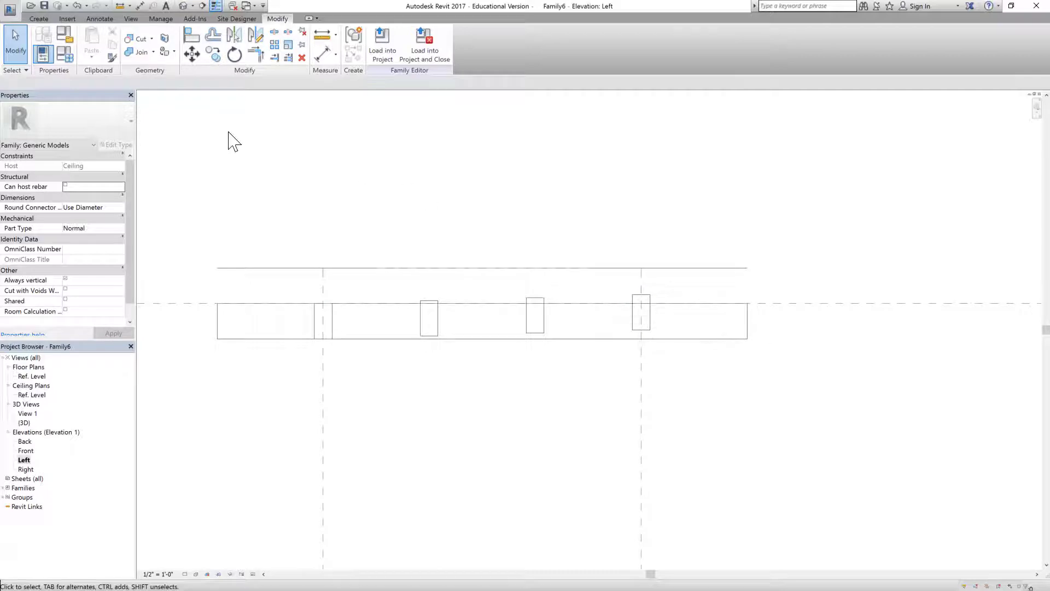
left_click(191, 35)
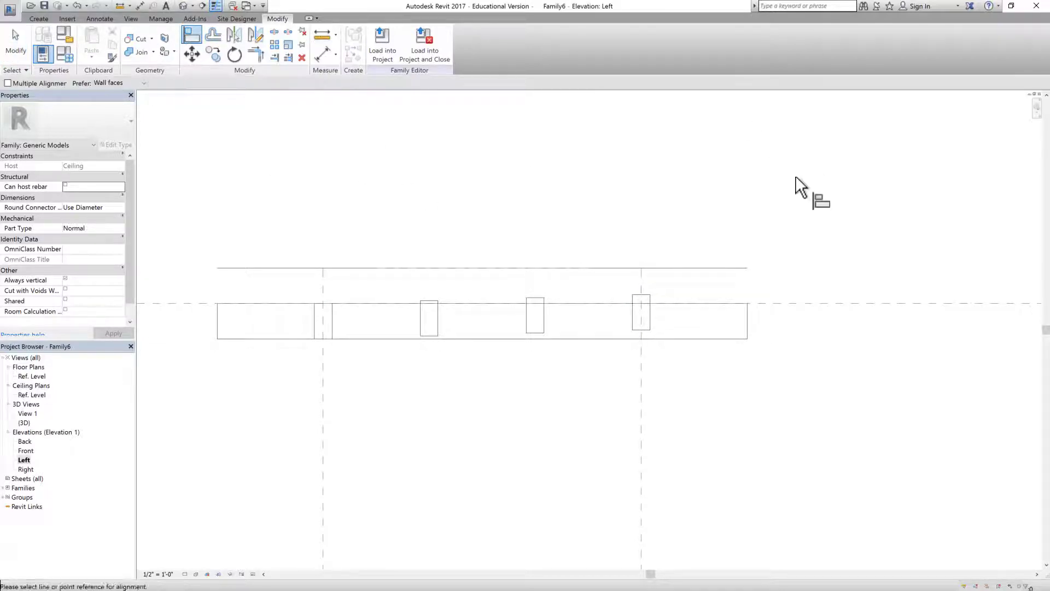
left_click(827, 303)
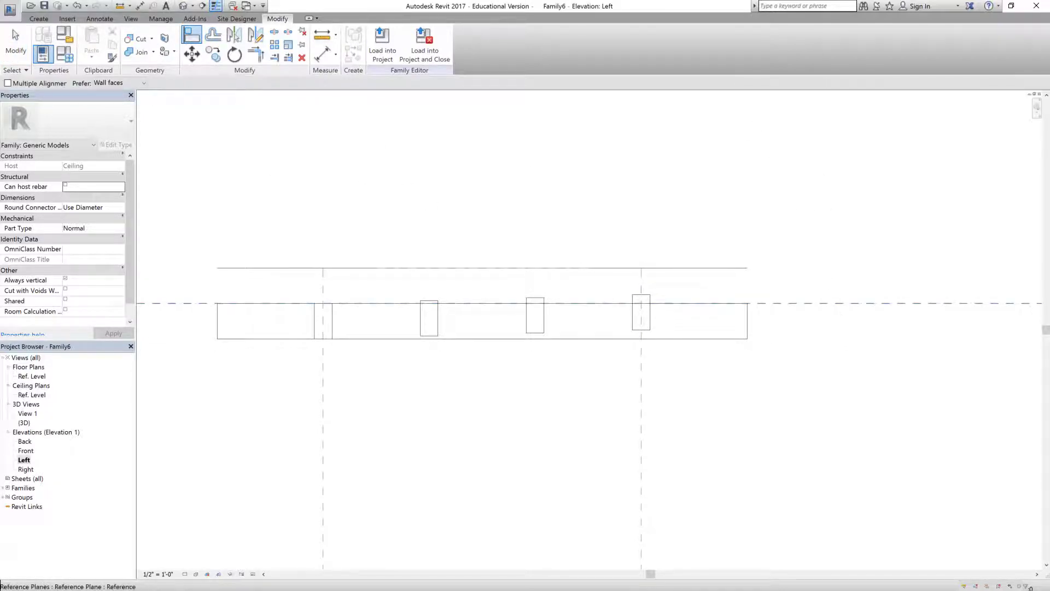
left_click(644, 294)
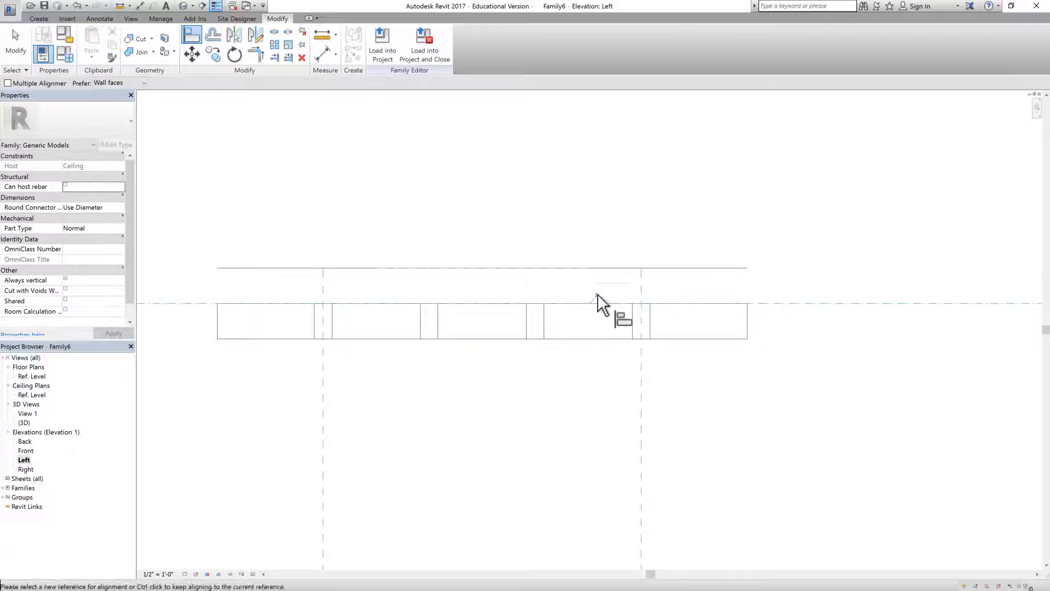
left_click(16, 44)
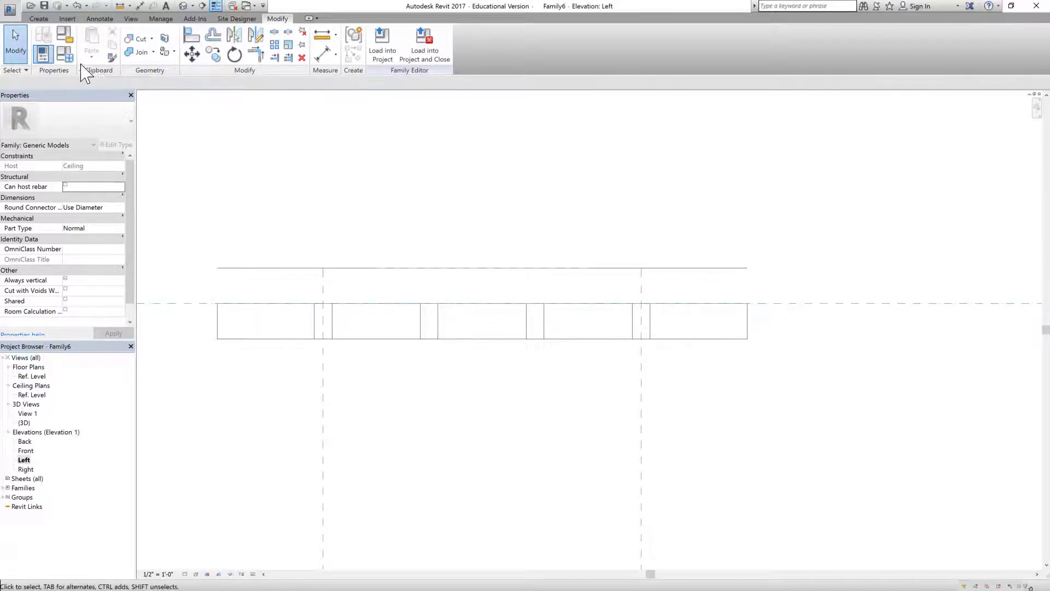
Change Suspended Height to 0' 4" so the joists rise, and apply it
left_click(64, 34)
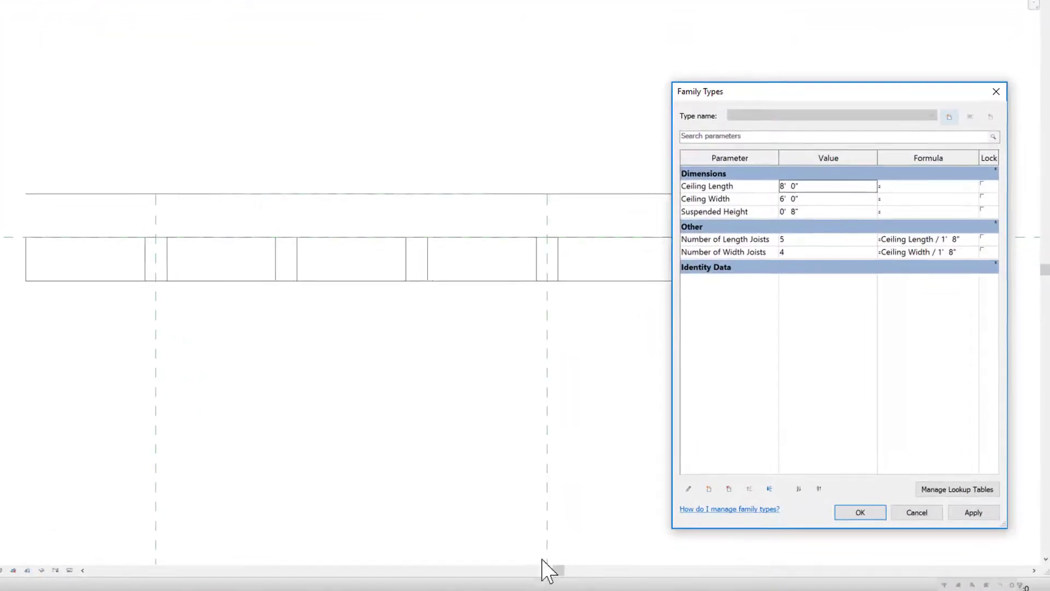
left_click(851, 285)
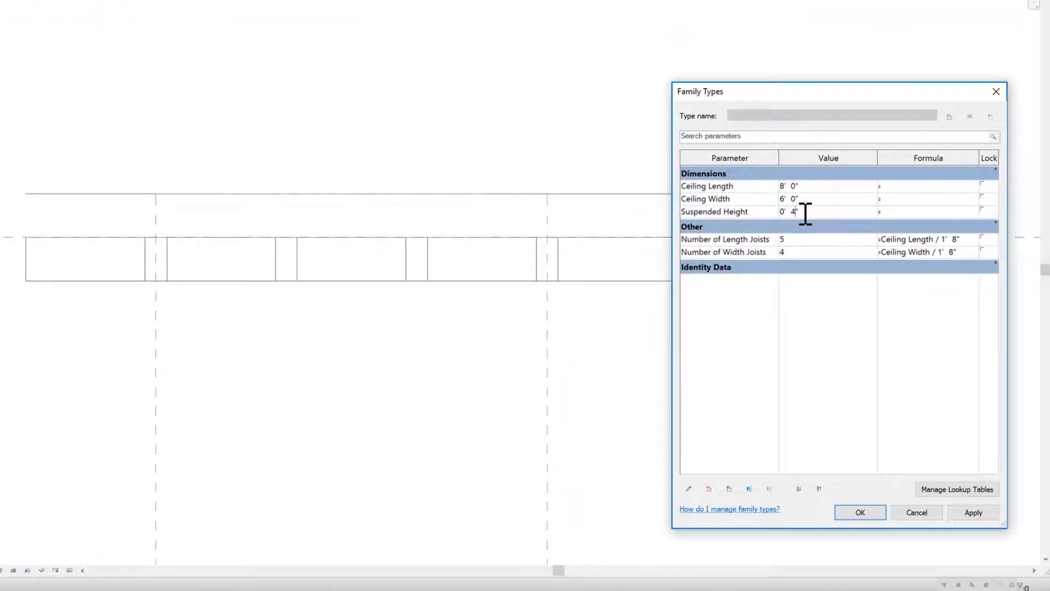
left_click(972, 513)
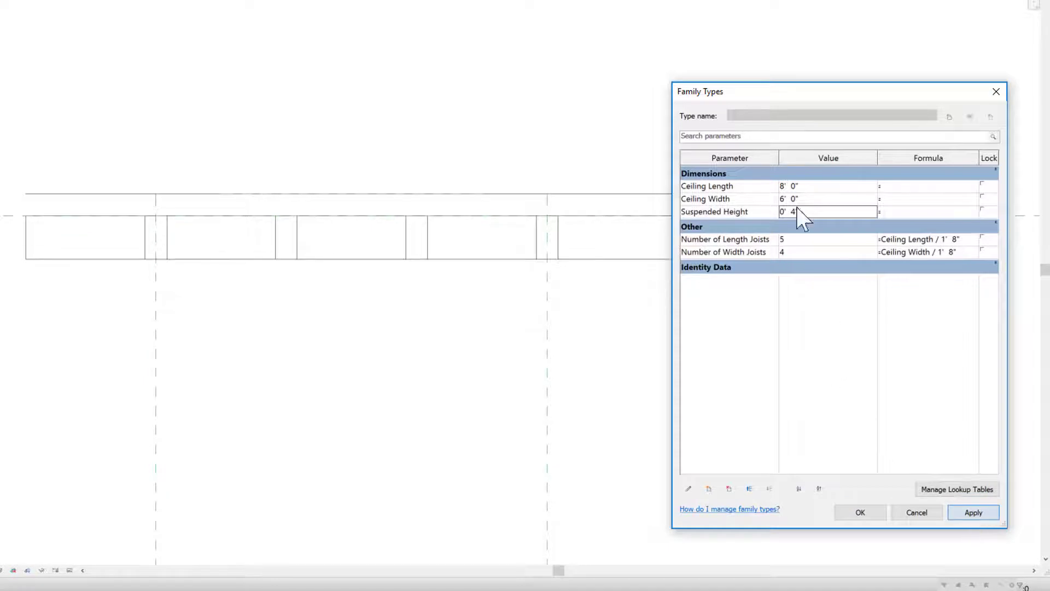
left_click(996, 91)
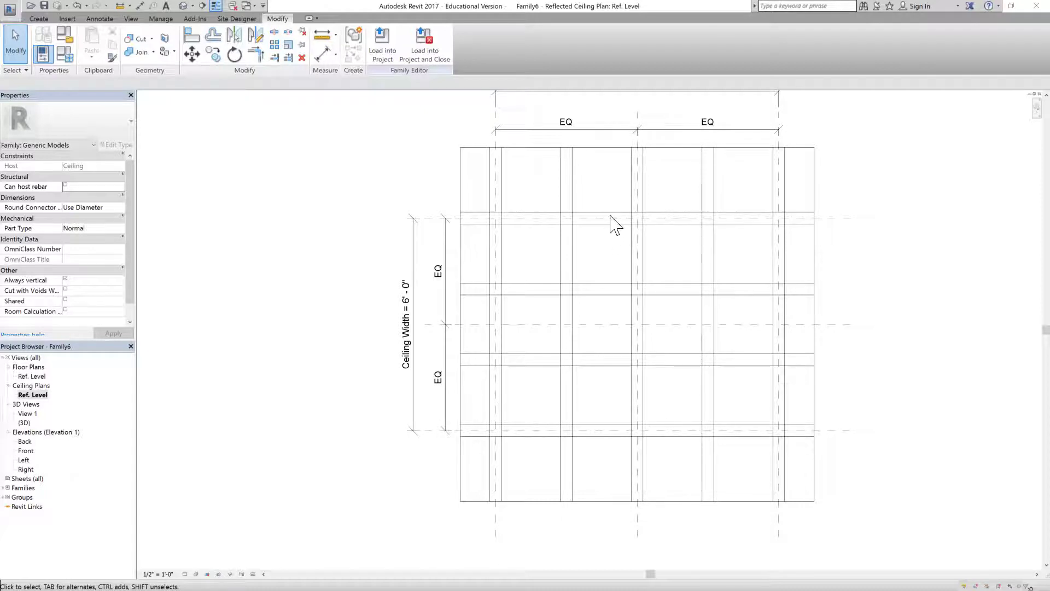
Use Tab to select the single Joist 2 inside the first arrayed joist column
left_click(503, 202)
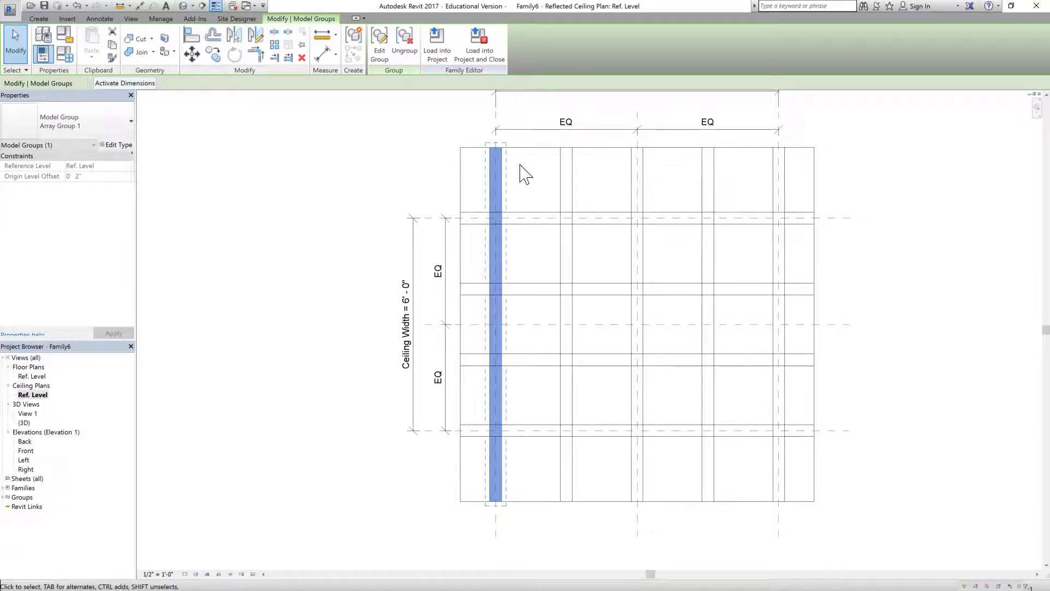
key("Escape")
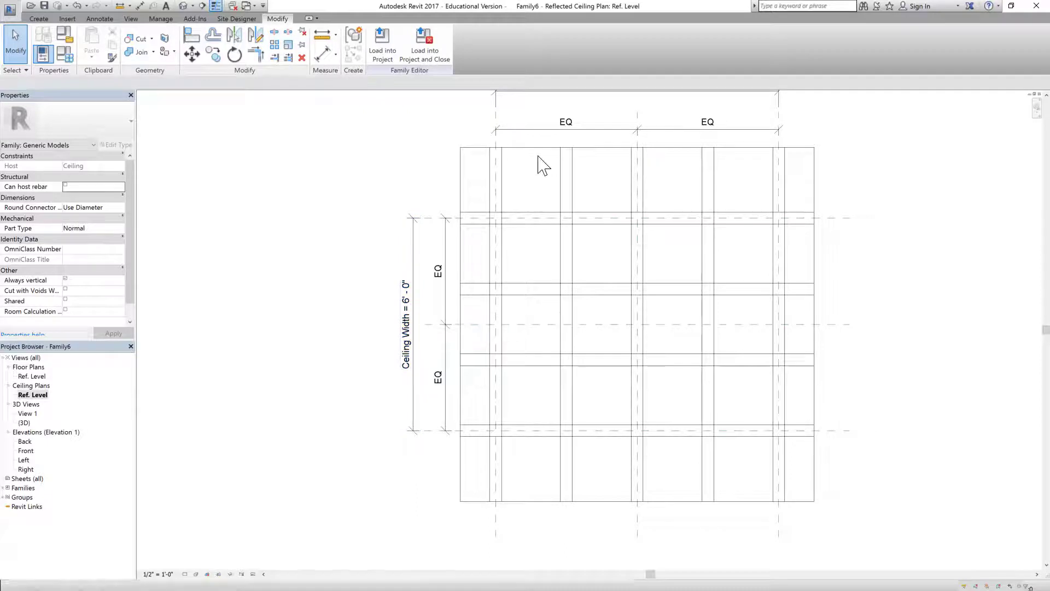
left_click(500, 167)
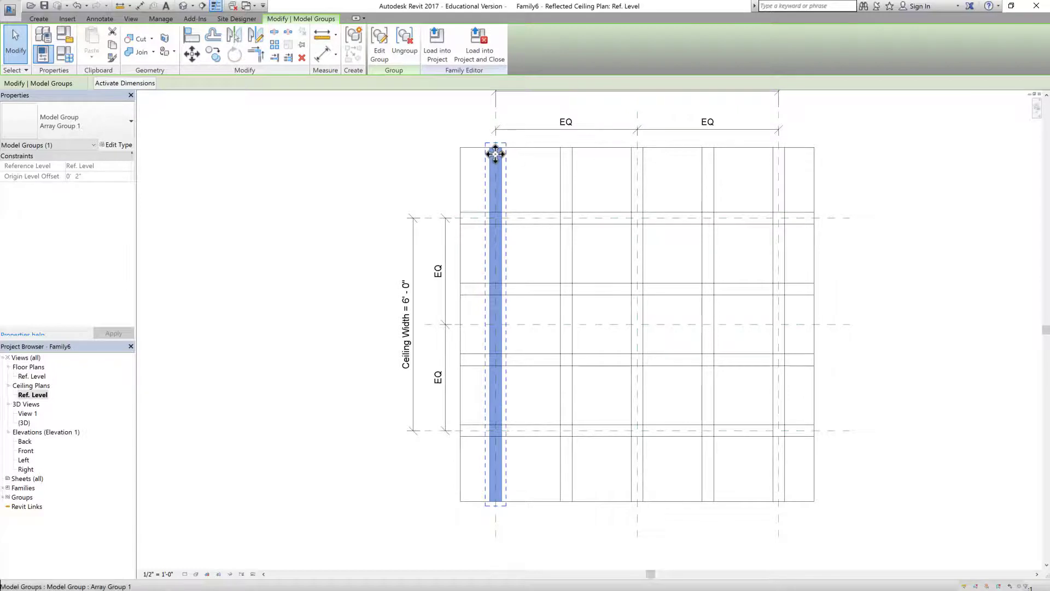
left_click(505, 191)
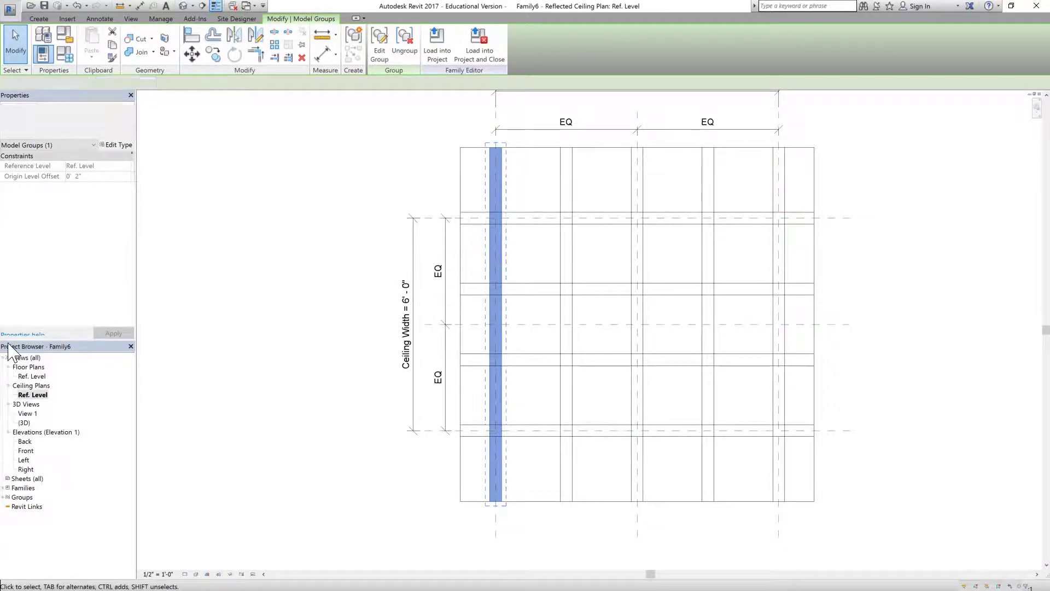
key("Tab")
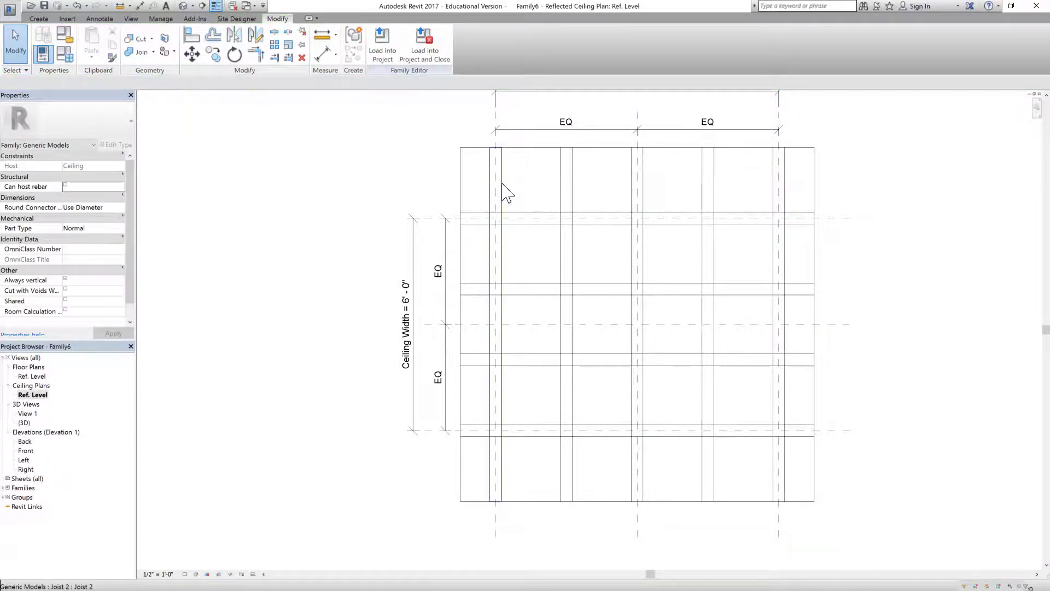
left_click(502, 184)
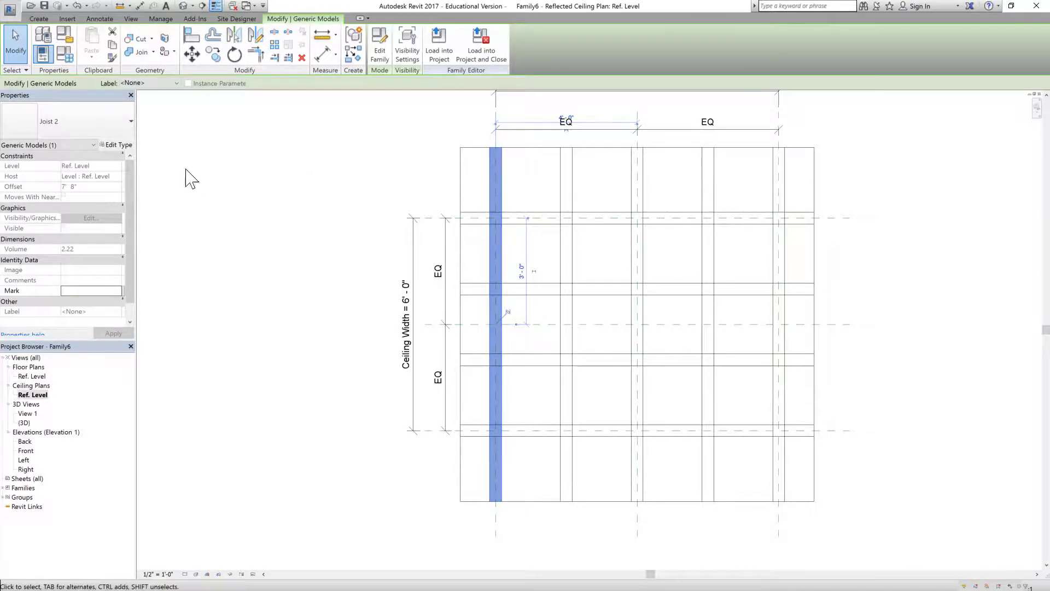
Associate the vertical Joist 2 type's Length with Ceiling Width so it spans 6' 0"
left_click(121, 145)
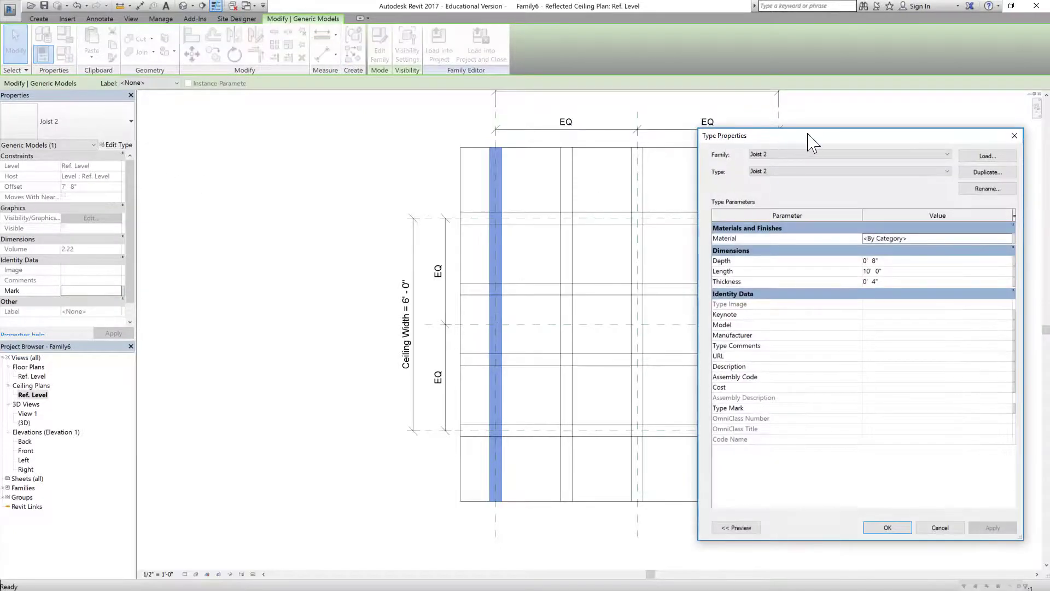
left_click_drag(808, 133, 762, 108)
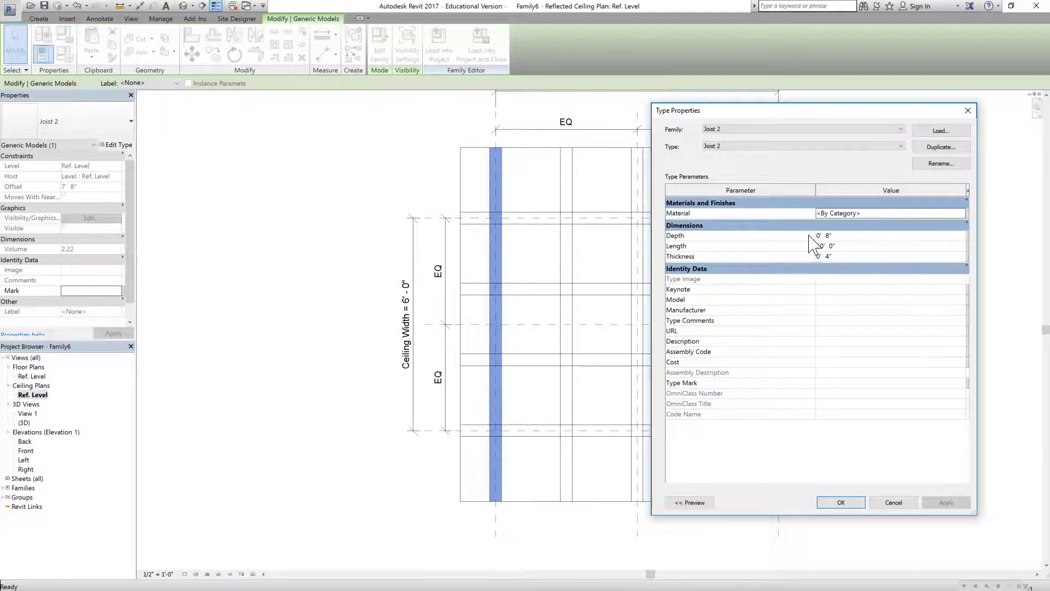
left_click(869, 247)
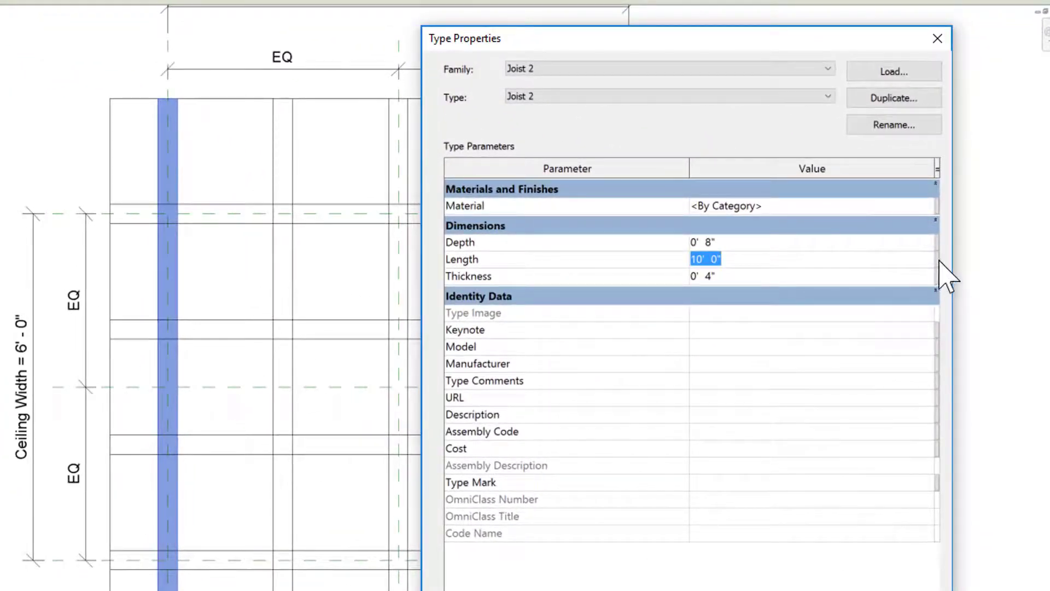
left_click(937, 259)
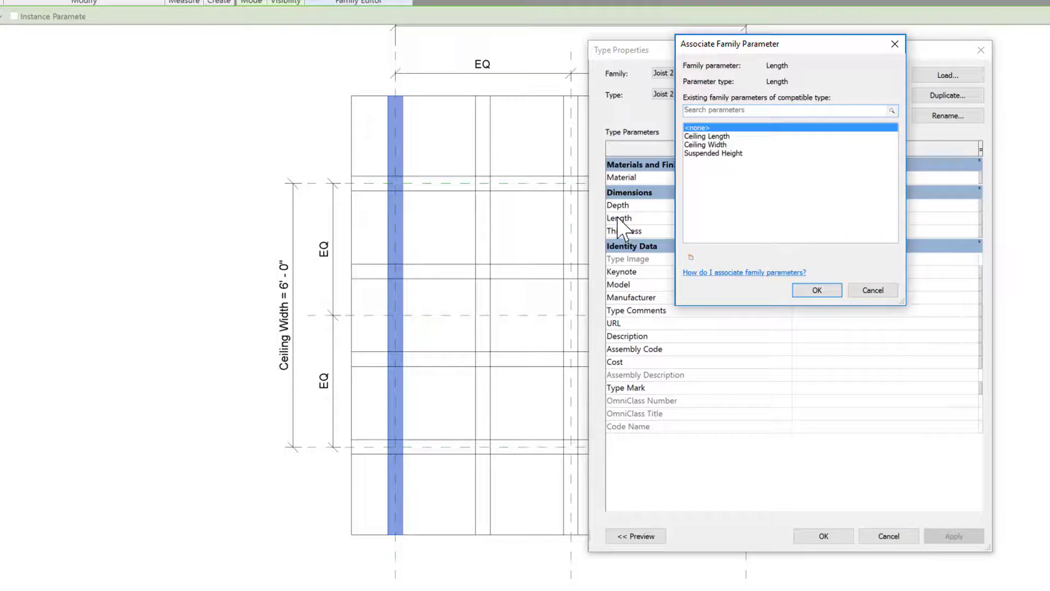
left_click(707, 144)
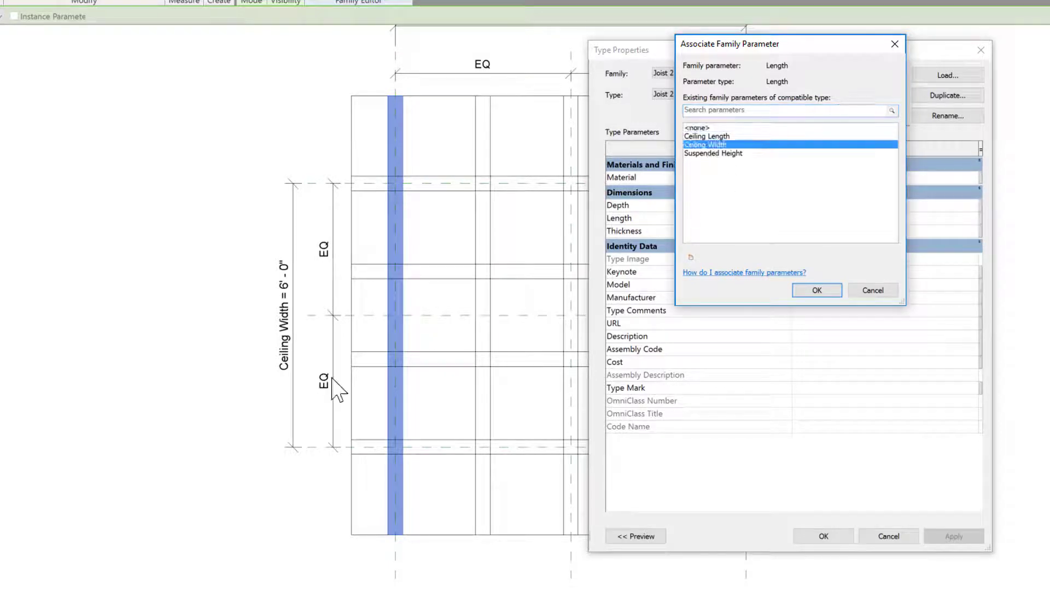
left_click(818, 291)
left_click(875, 230)
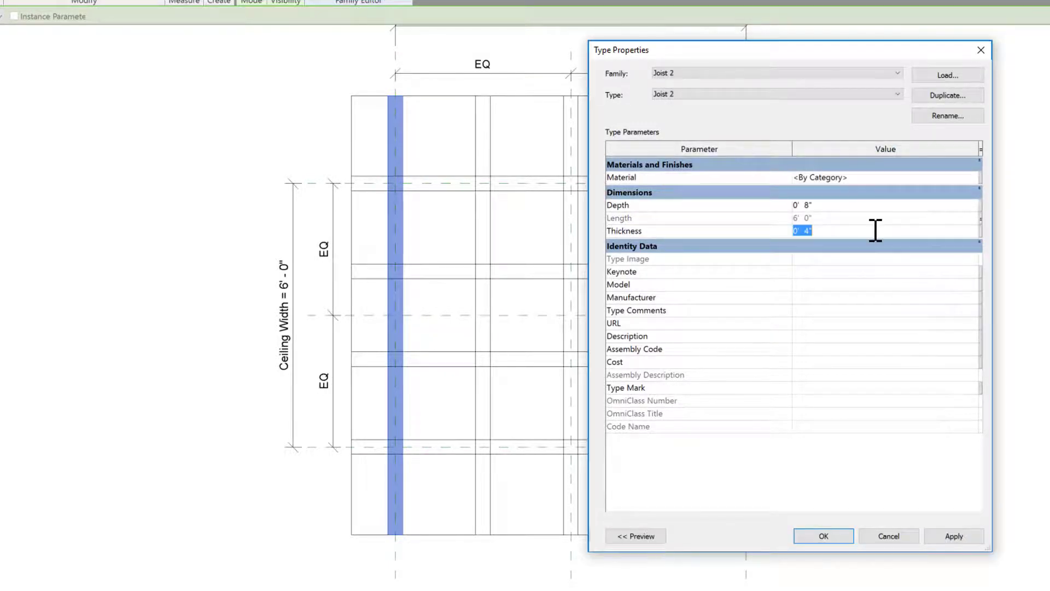
left_click(942, 535)
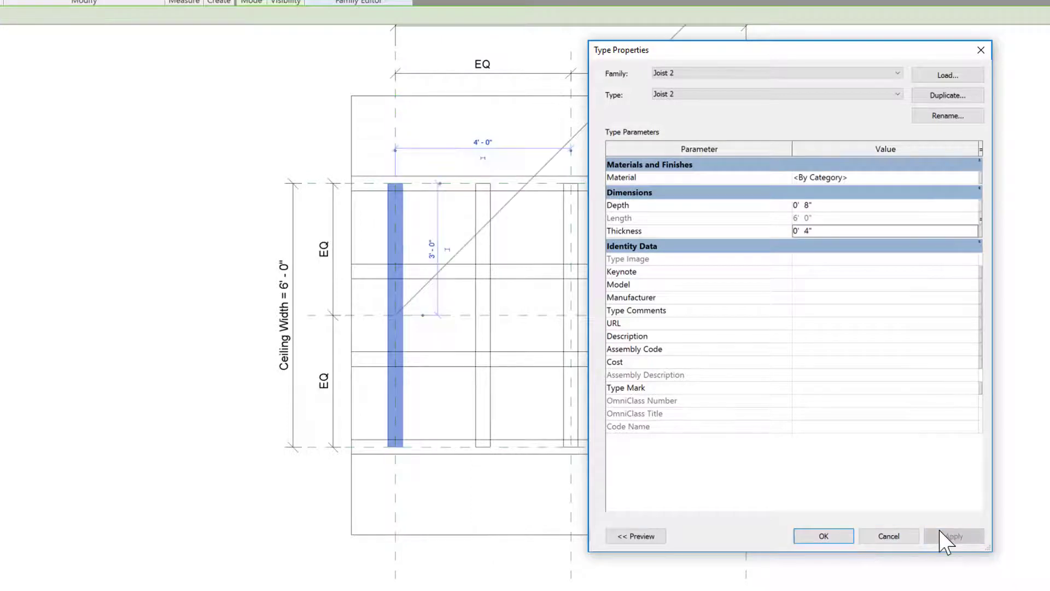
key("Return")
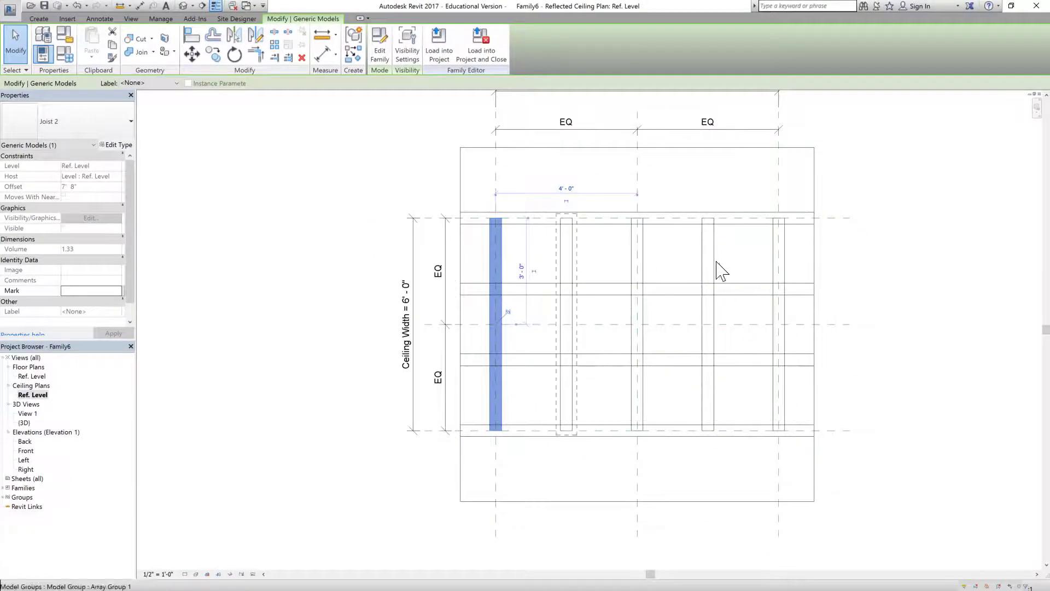
Tab-select the top Joist 2_b and link its type Length to Ceiling Length (8' 0")
key("Tab")
left_click(799, 220)
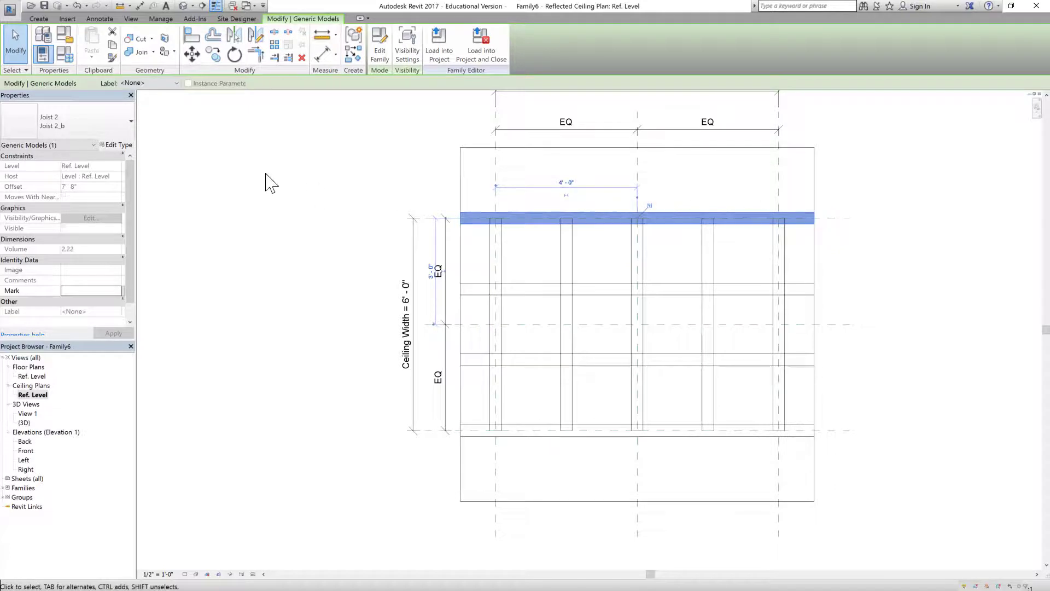
left_click(123, 145)
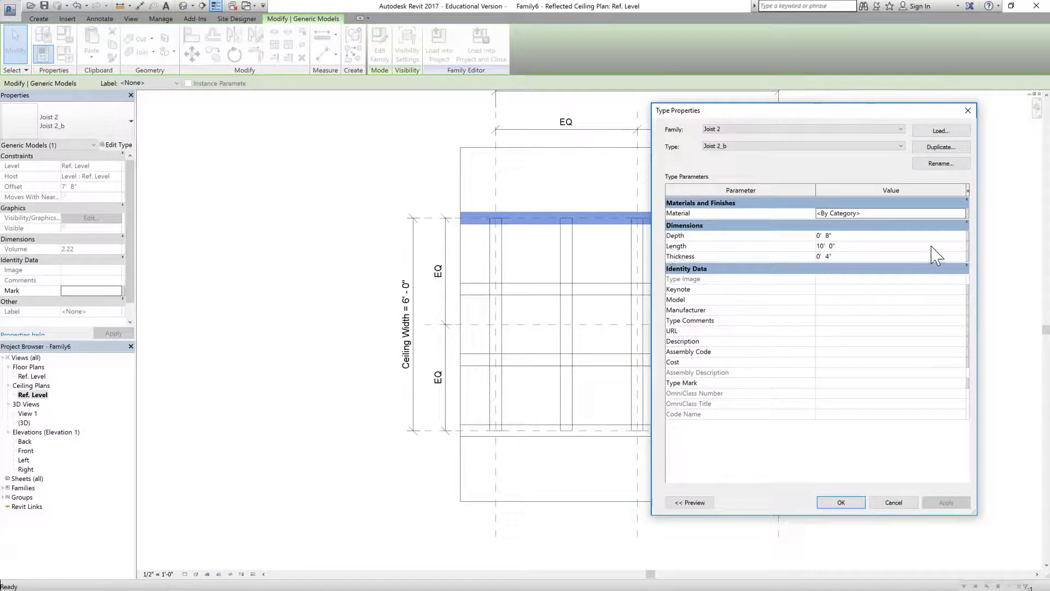
left_click(969, 247)
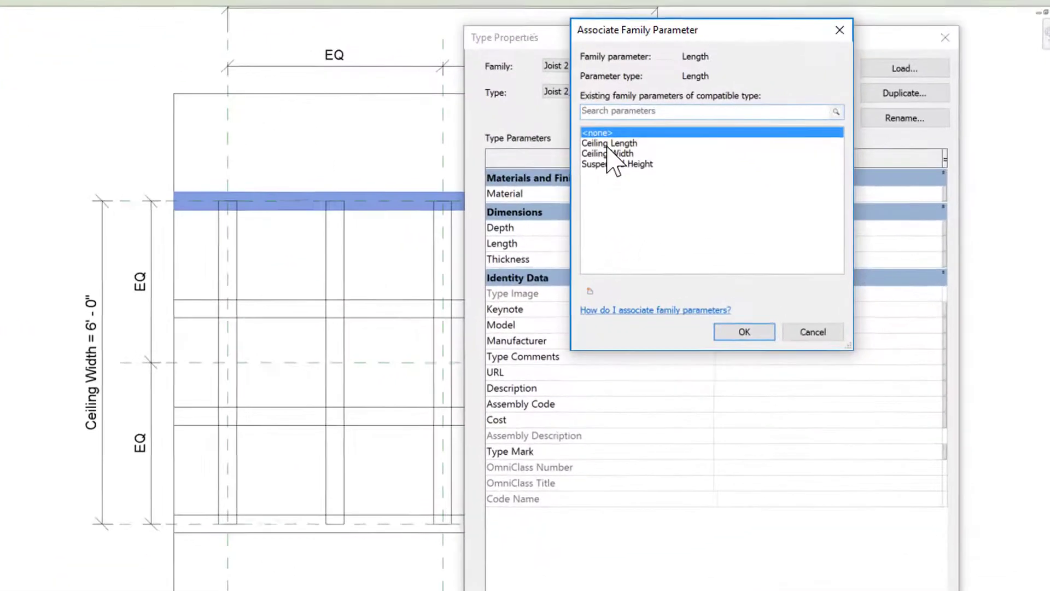
key("Down")
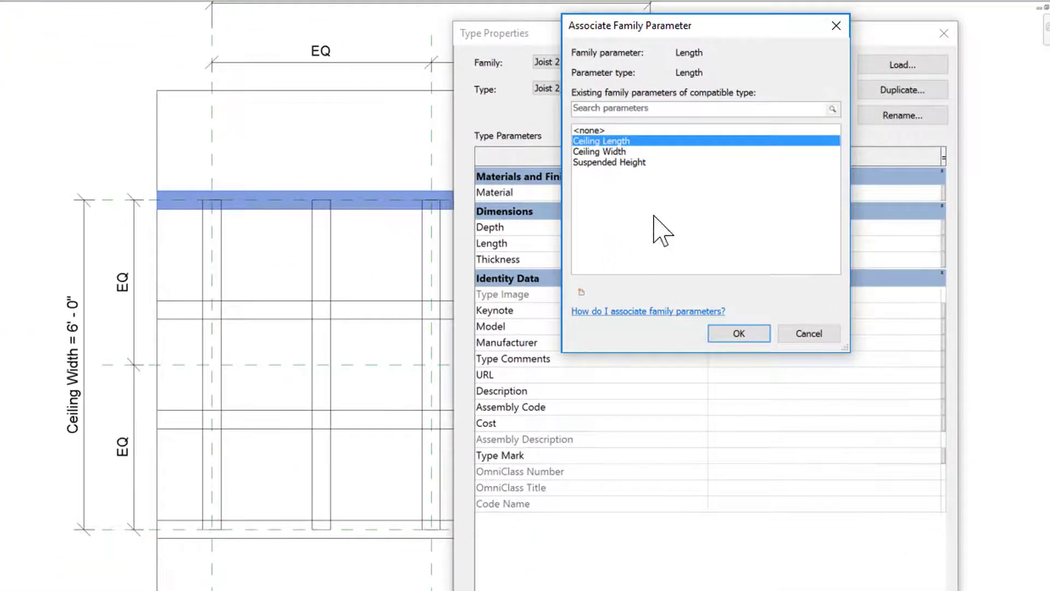
left_click(737, 334)
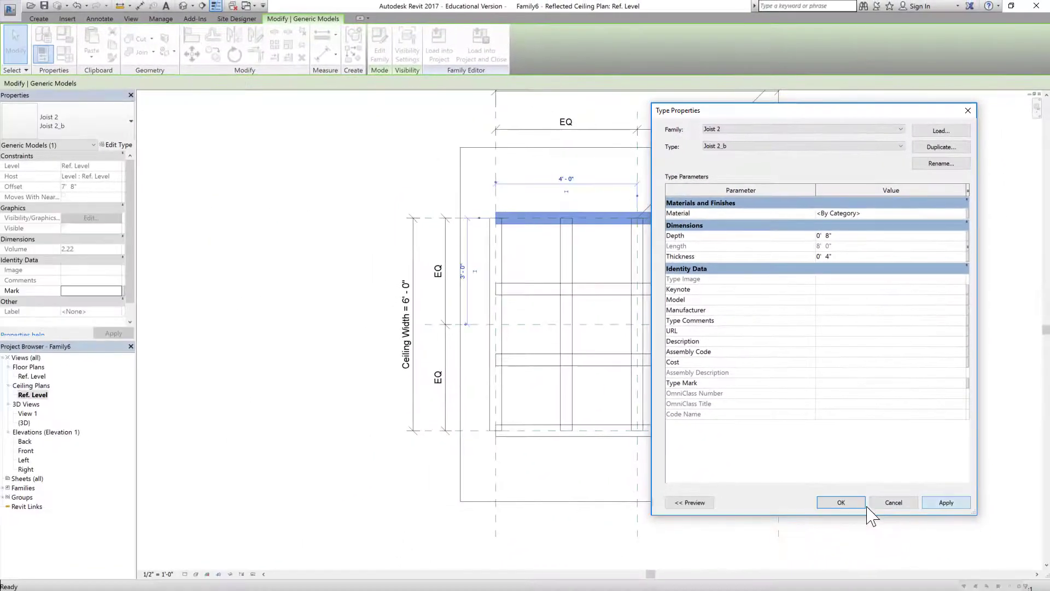
left_click(828, 522)
key("Escape")
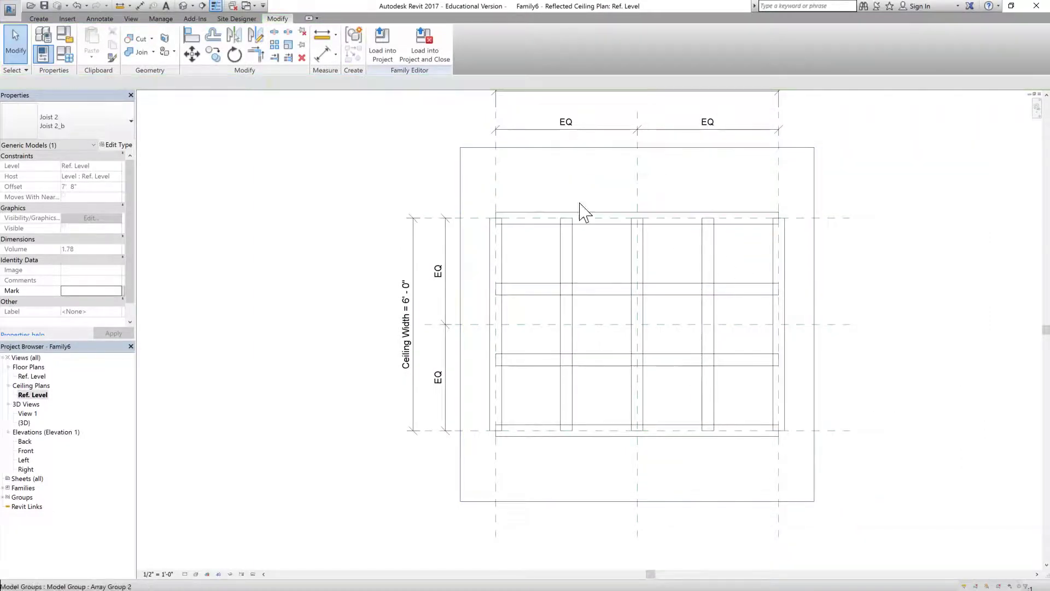
scroll(563, 547, "down", 2)
scroll(599, 291, "up", 1)
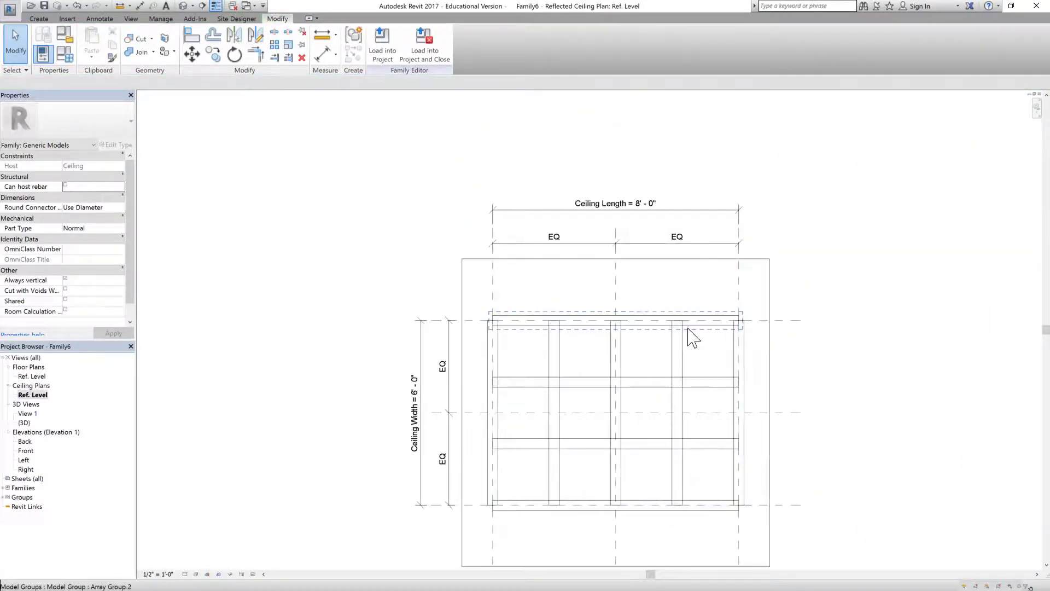
scroll(481, 396, "up", 1)
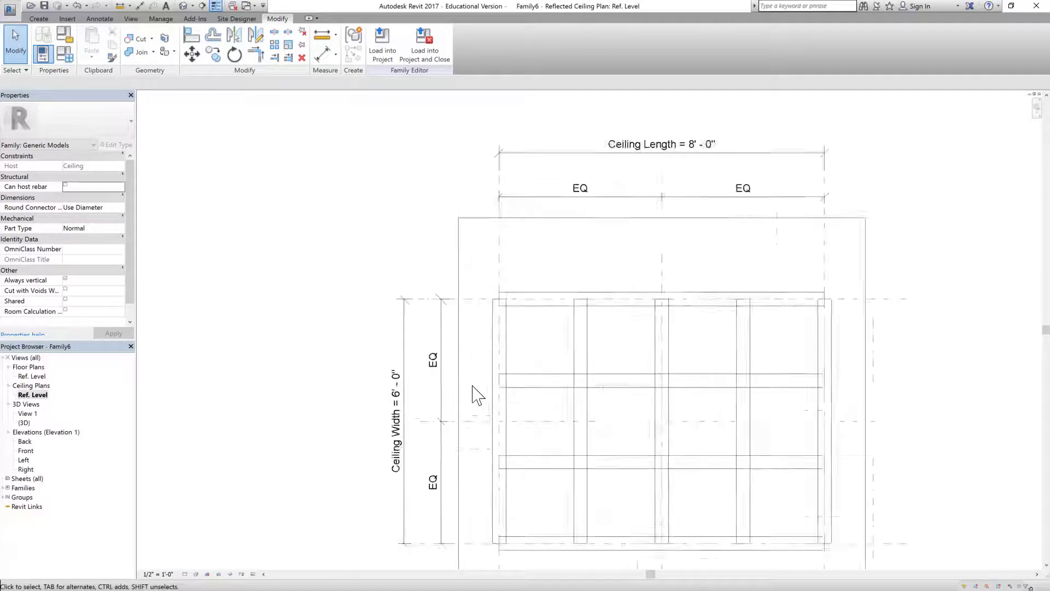
scroll(492, 288, "up", 1)
scroll(493, 271, "down", 2)
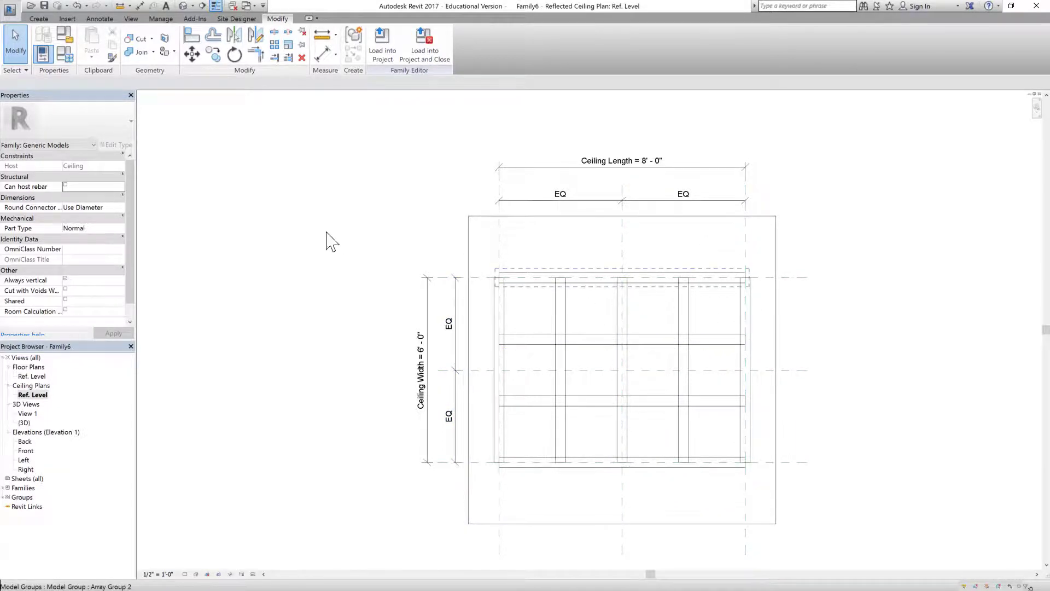
Add an Extended Length type parameter (Length, Dimensions) in Family Types
left_click(65, 54)
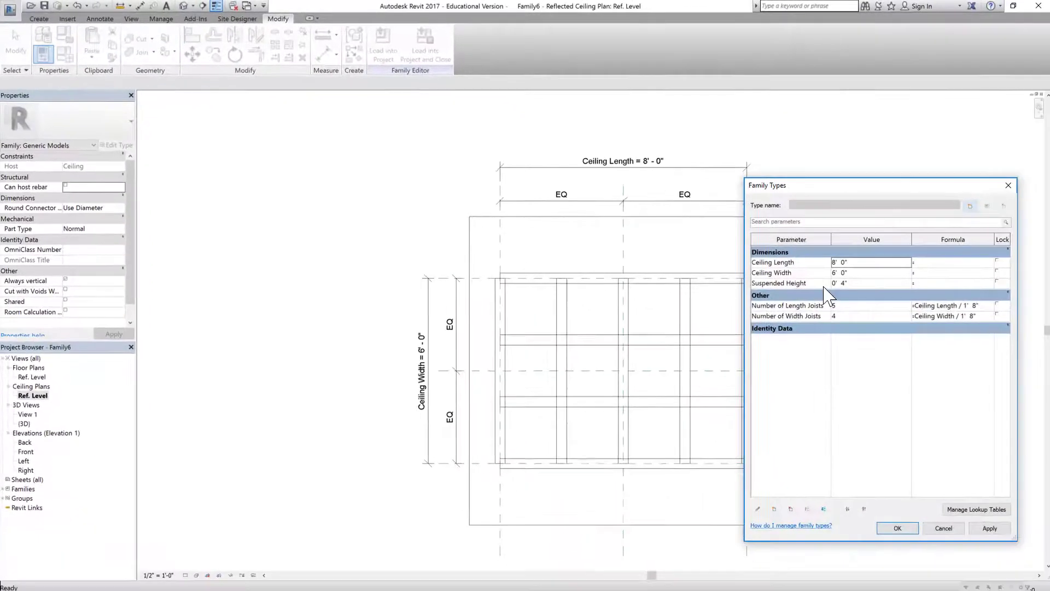
key("Return")
left_click(64, 53)
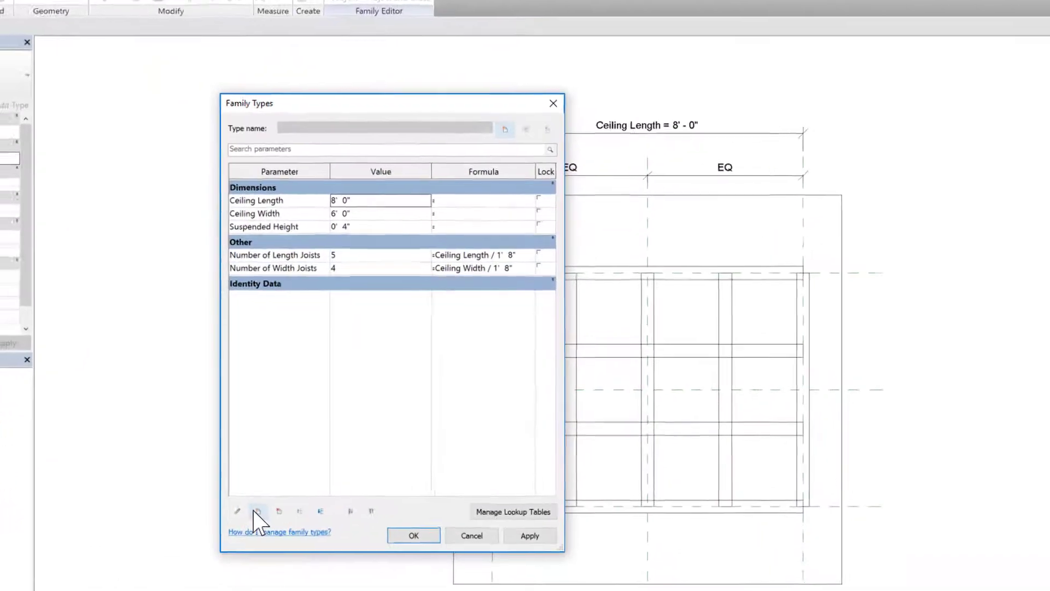
left_click(237, 527)
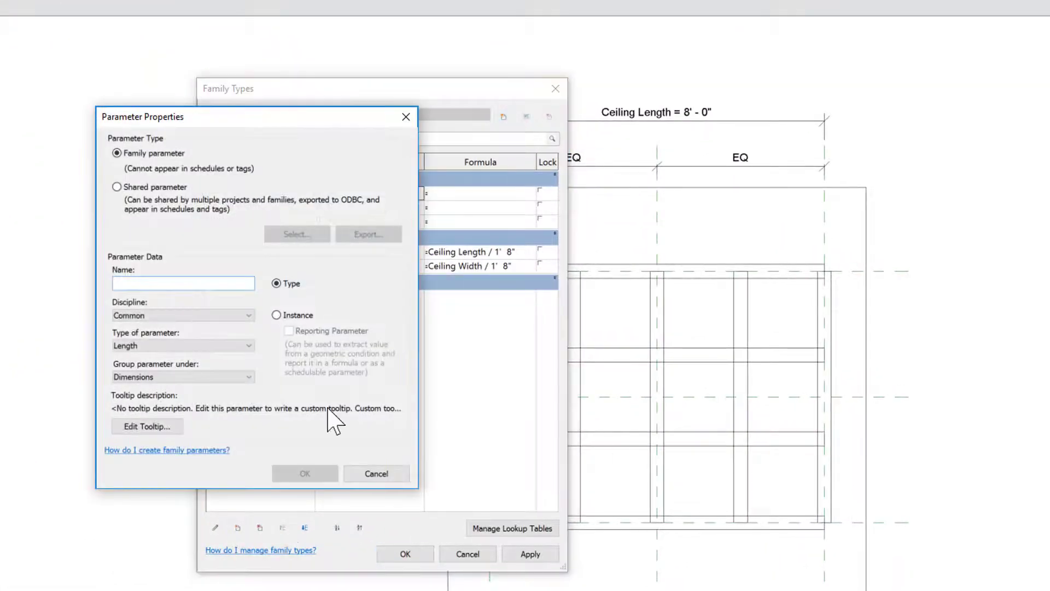
type("Extended Length")
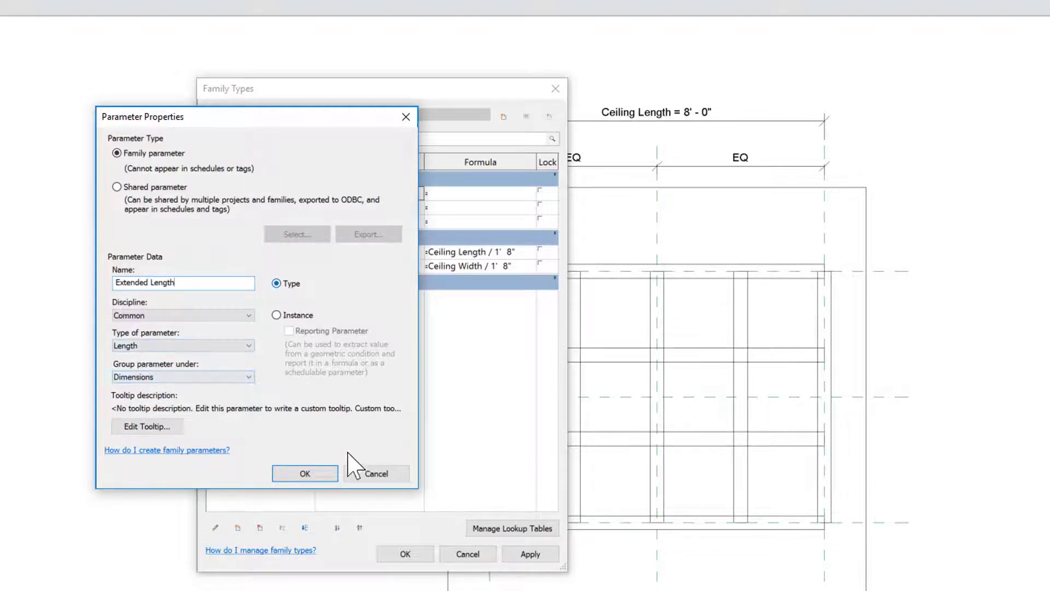
left_click(327, 475)
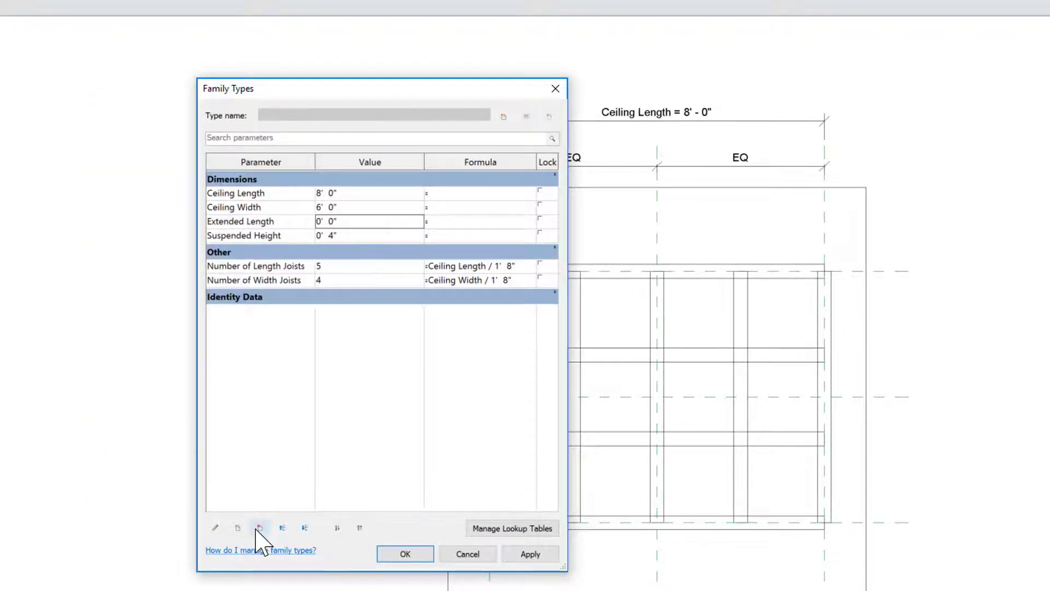
Add a second Dimensions type parameter named Extended Width
left_click(237, 527)
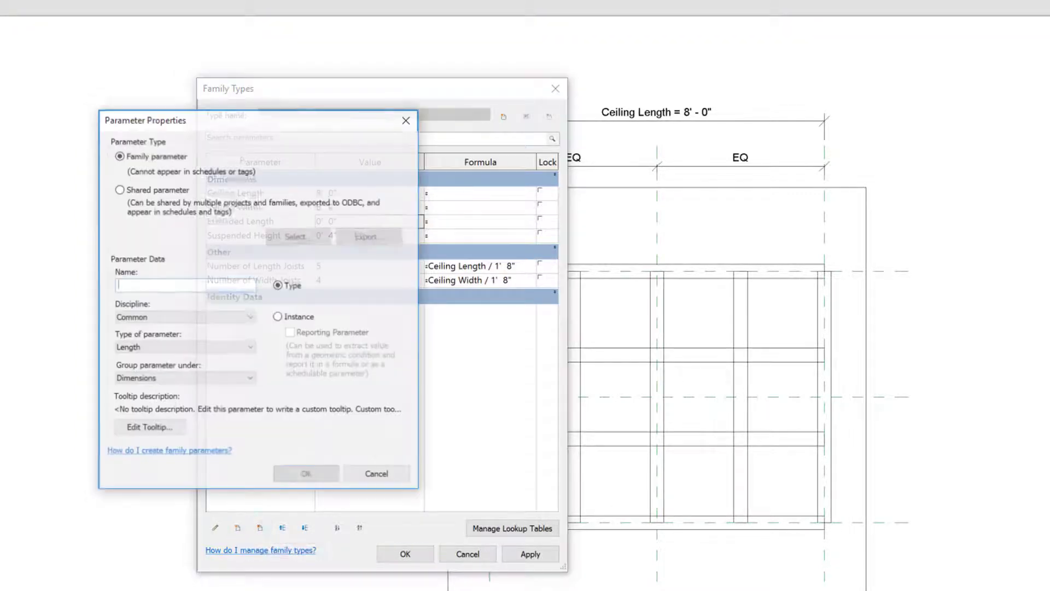
type("Extended Width")
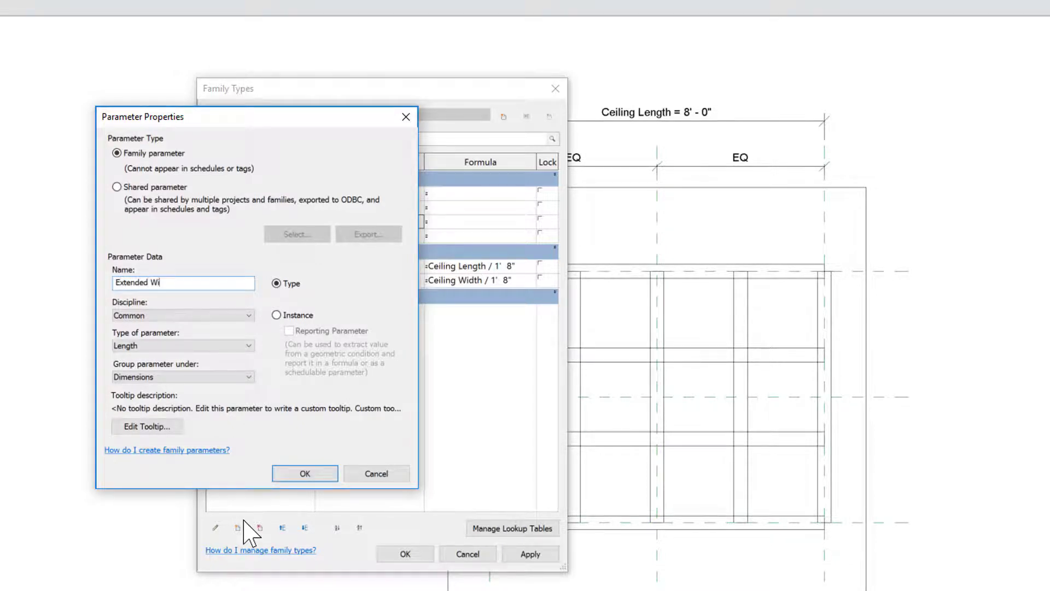
left_click(304, 474)
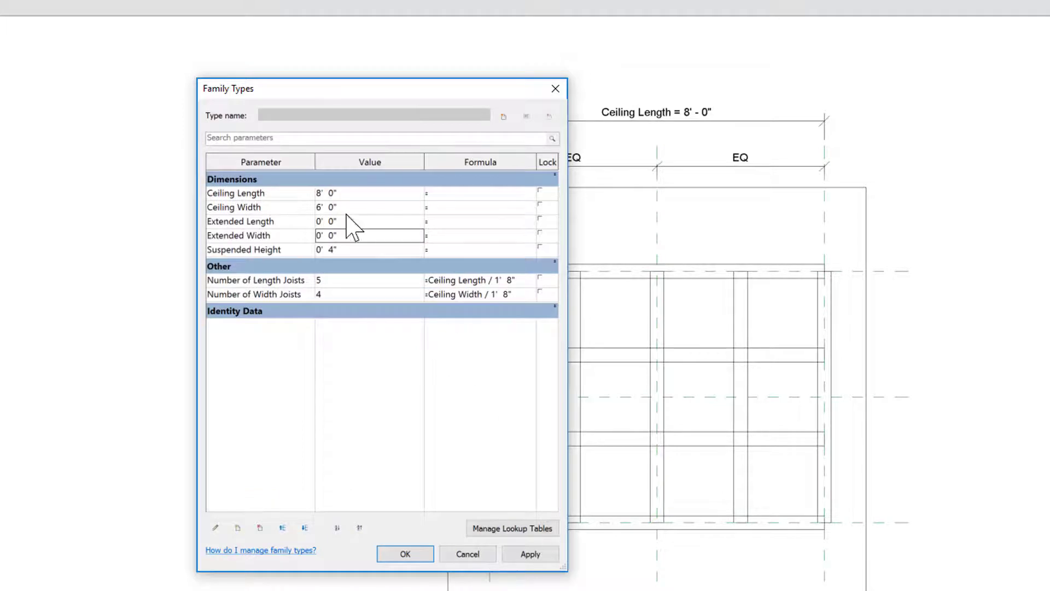
left_click(460, 221)
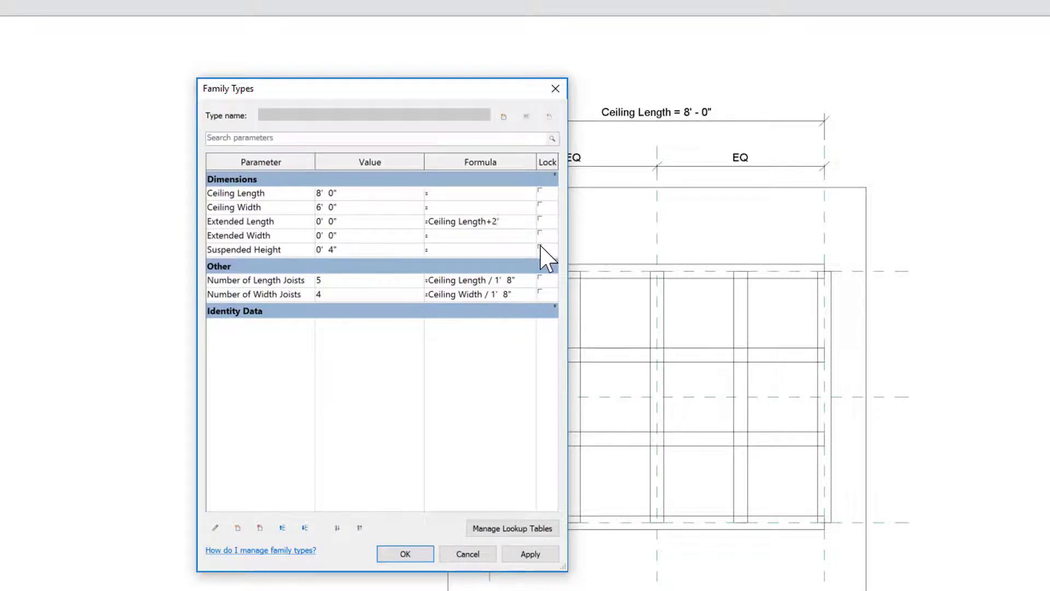
Paste the Extended Length formula into Extended Width and change it to Ceiling Width + 2' (8')
left_click_drag(509, 226, 402, 227)
key("ctrl+c")
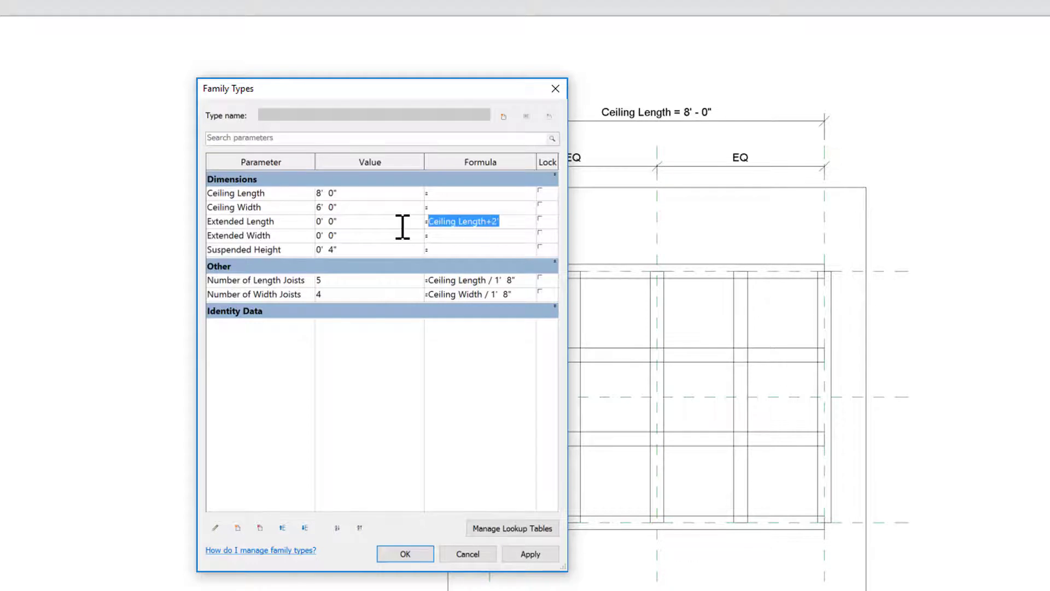
left_click(443, 237)
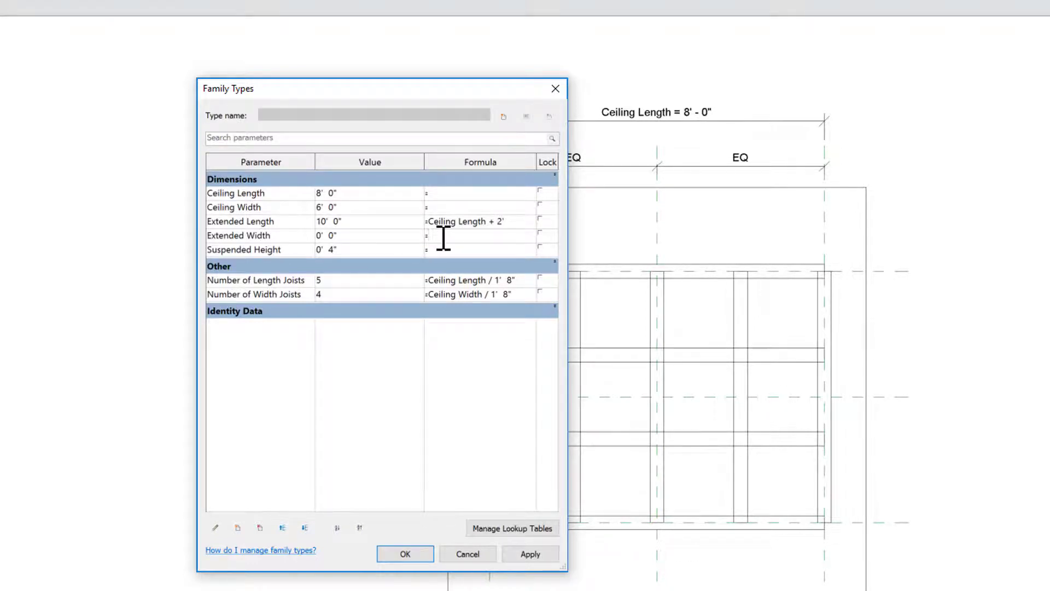
key("ctrl+v")
double_click(458, 236)
left_click(461, 235)
double_click(480, 235)
left_click(486, 235)
left_click(517, 554)
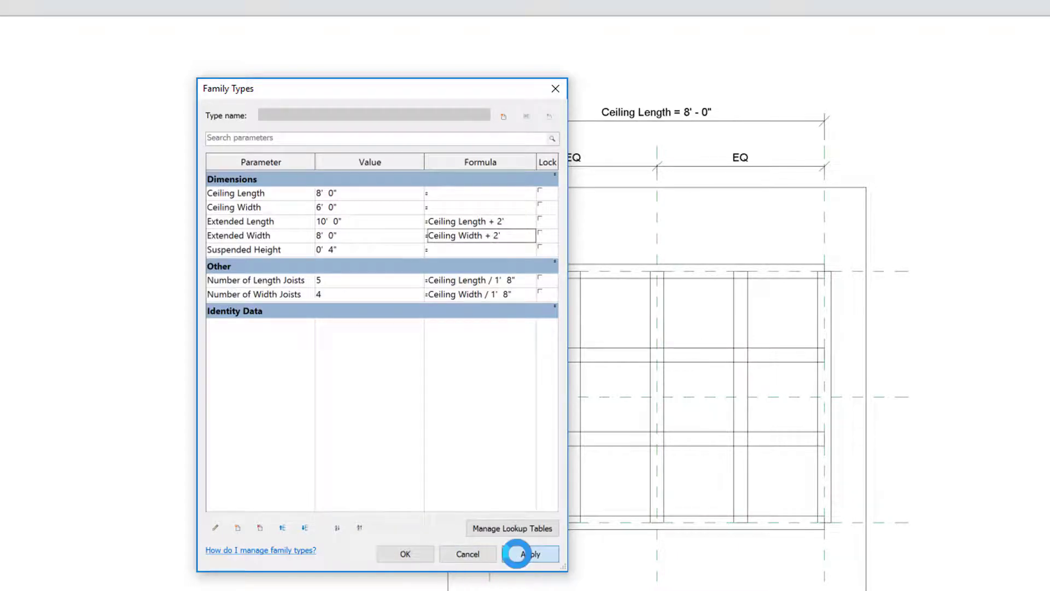
left_click(421, 559)
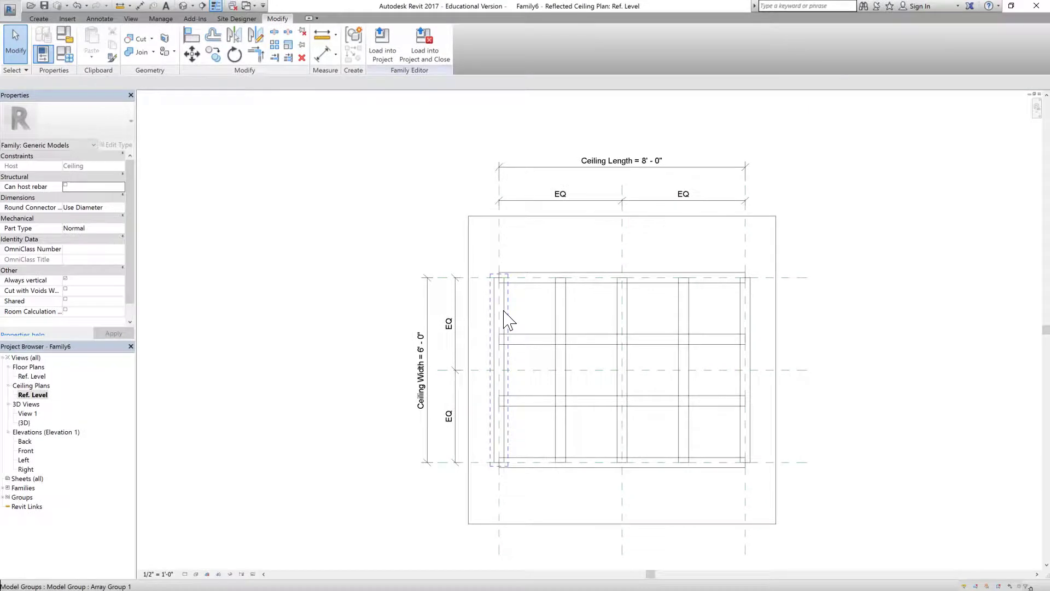
Associate the left Joist 2's Length with Extended Width so vertical joists become 8' long
key("Tab")
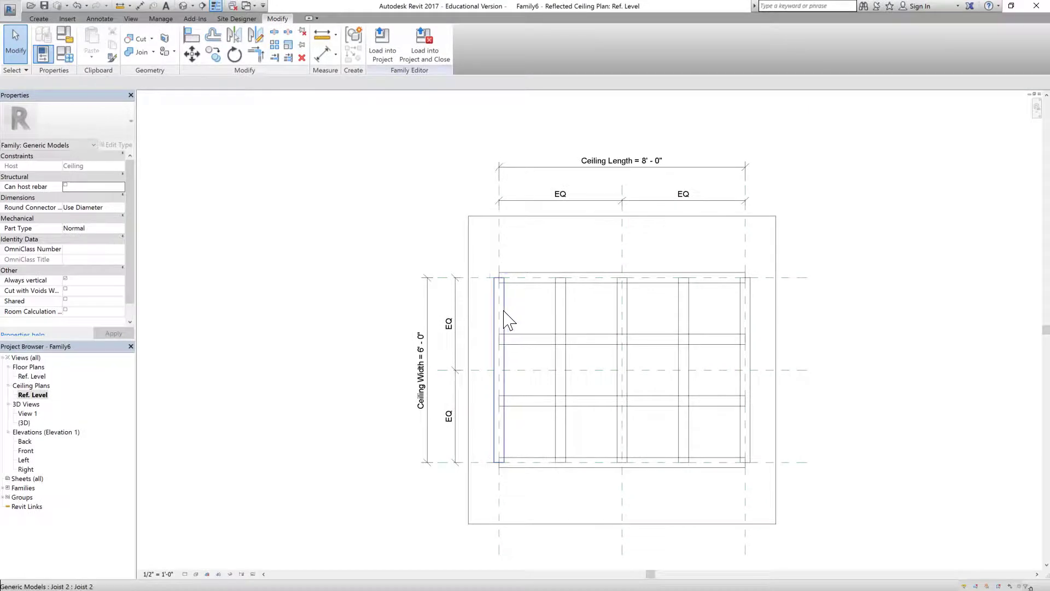
left_click(508, 320)
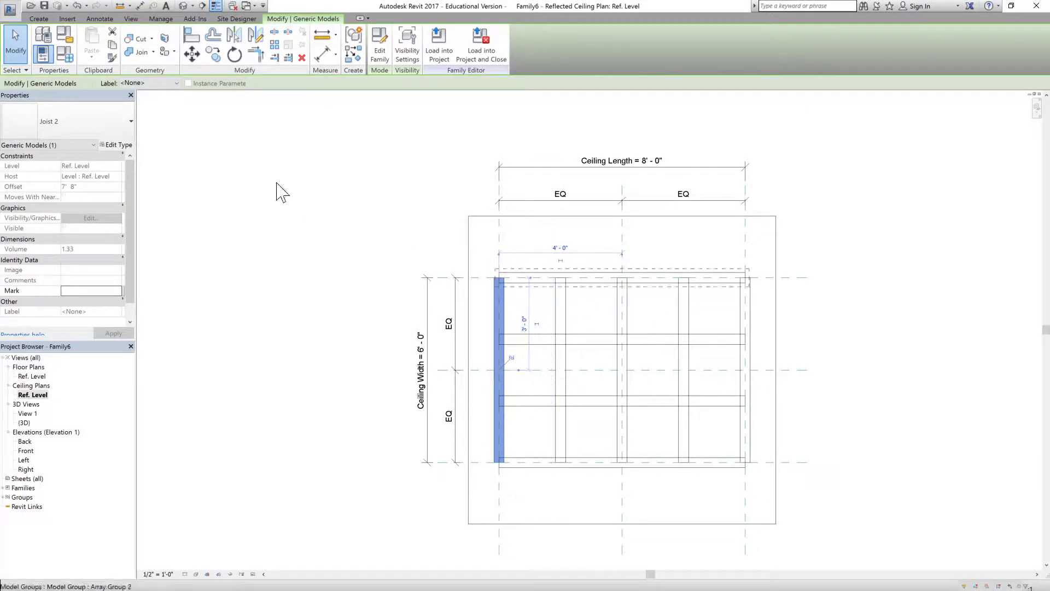
left_click(116, 145)
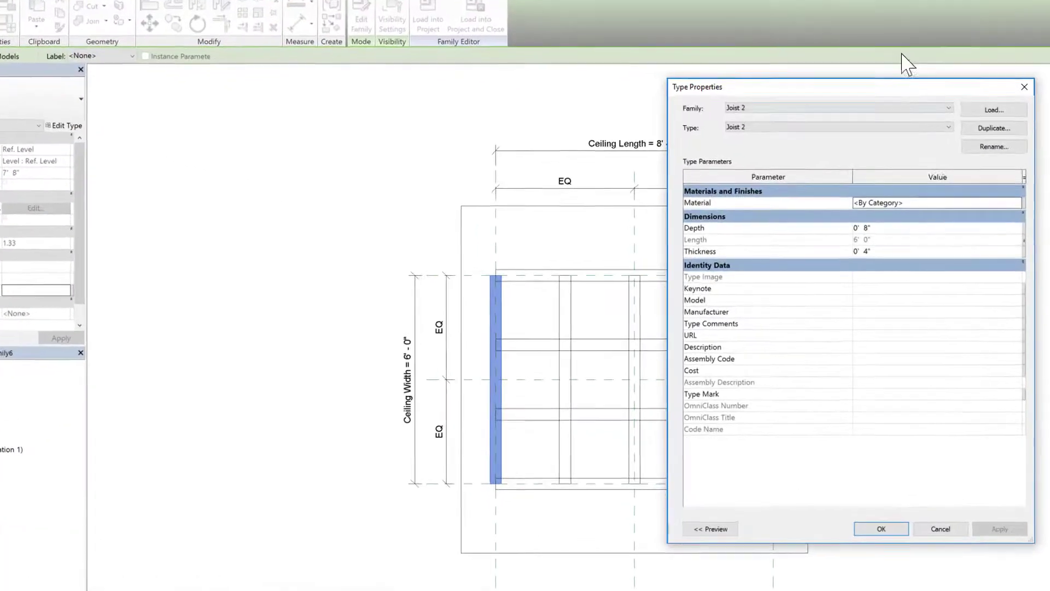
left_click_drag(685, 99, 162, 88)
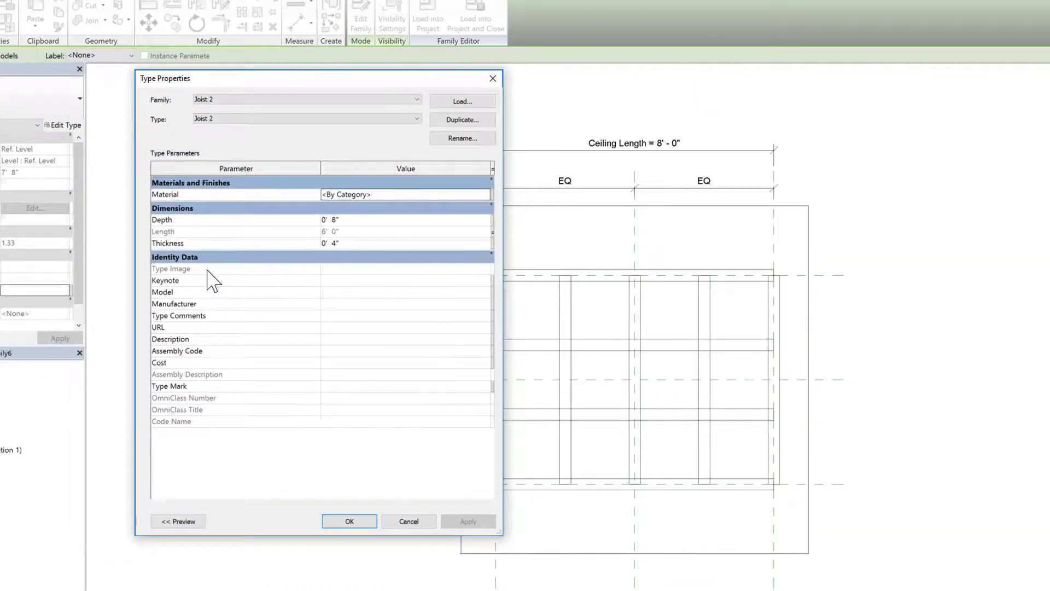
left_click(492, 232)
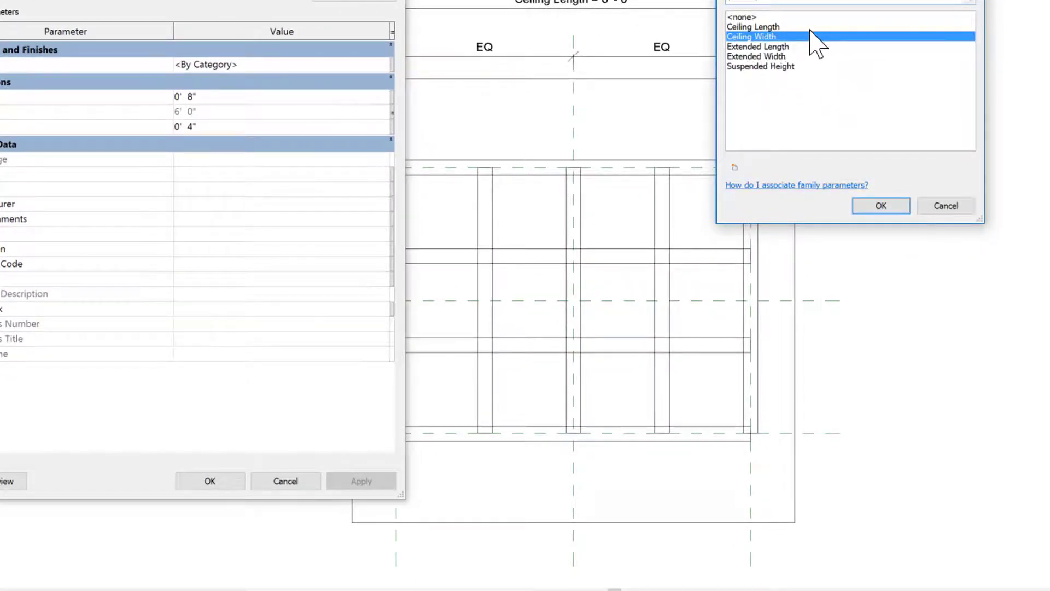
left_click(758, 57)
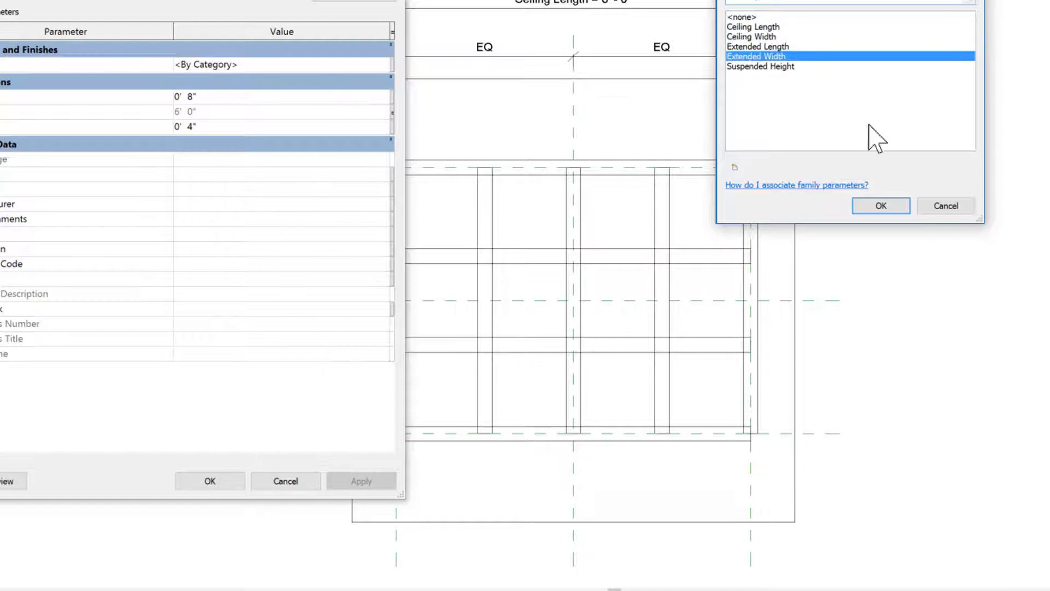
left_click(881, 207)
left_click(360, 483)
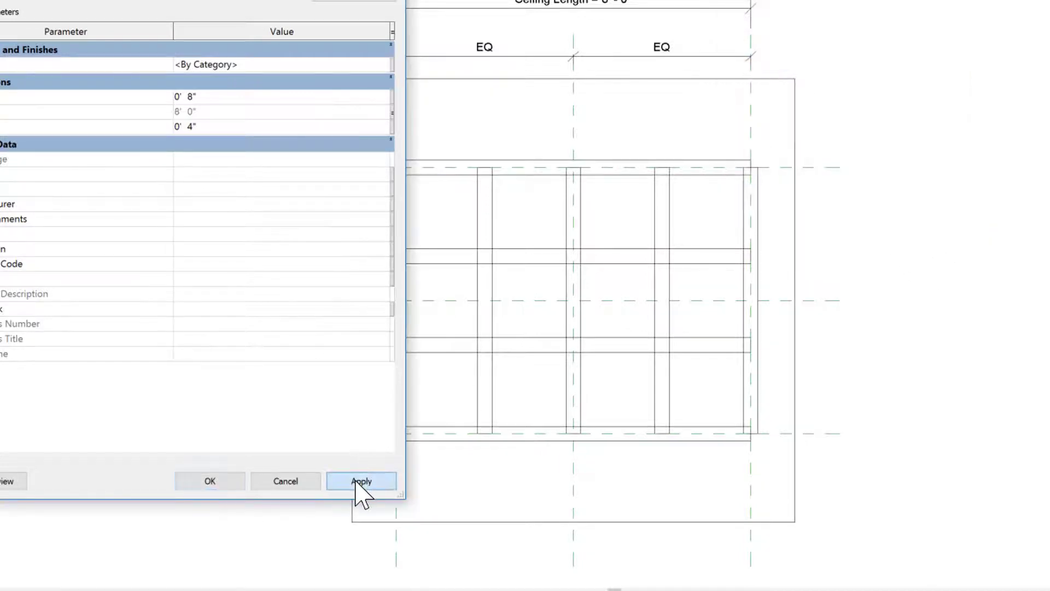
left_click(216, 483)
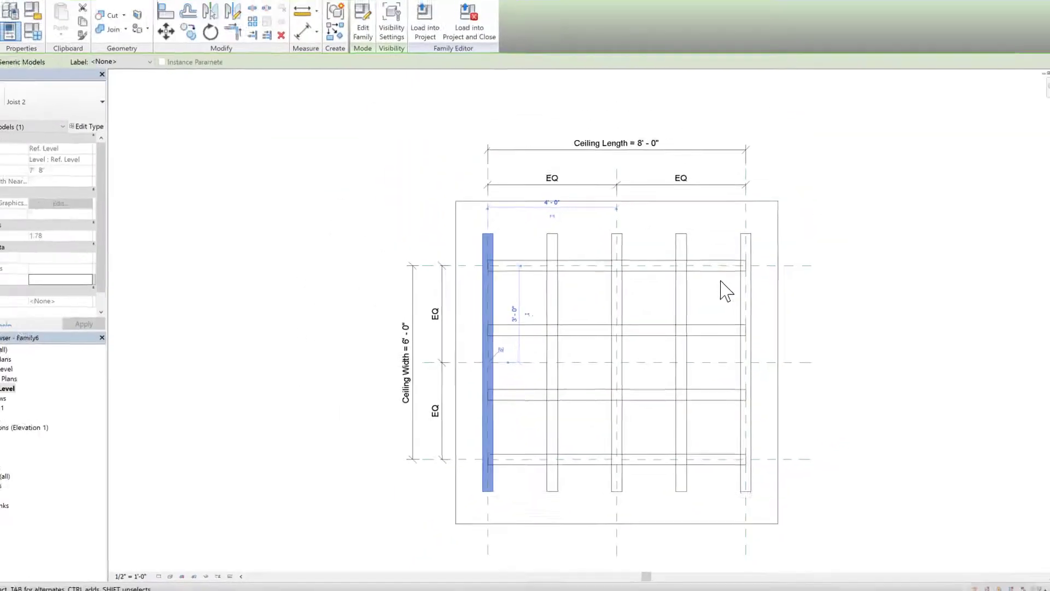
Associate the top Joist 2_b's Length with Extended Length so horizontal joists become 10'
key("Escape")
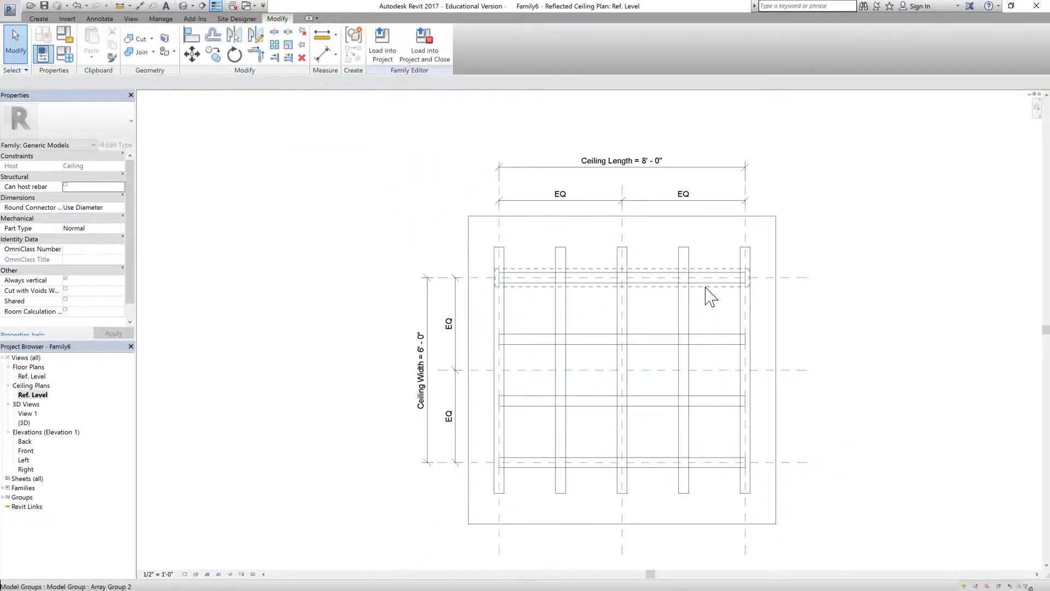
left_click(710, 292)
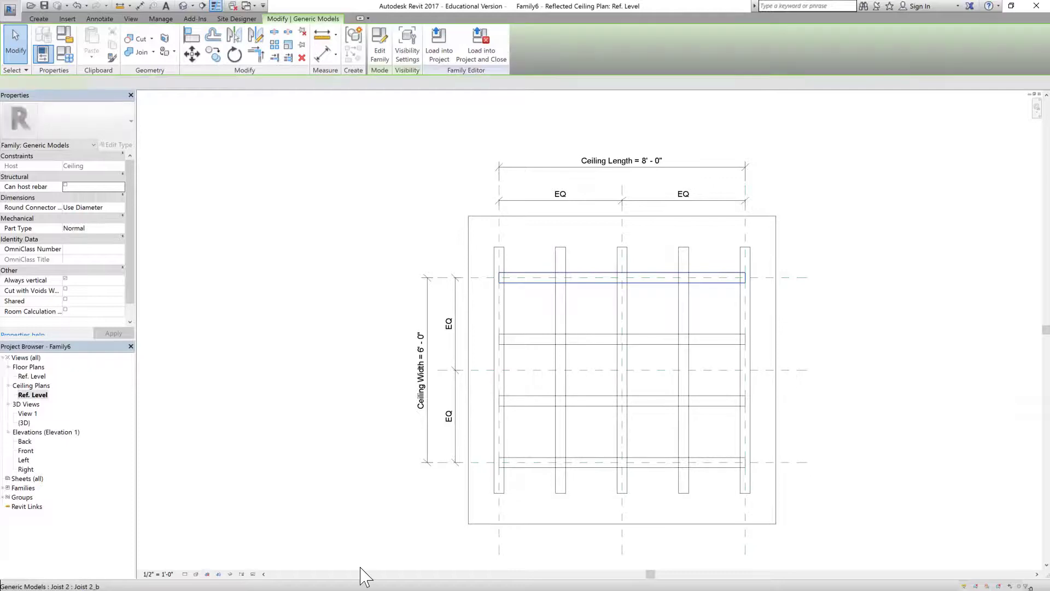
left_click(117, 144)
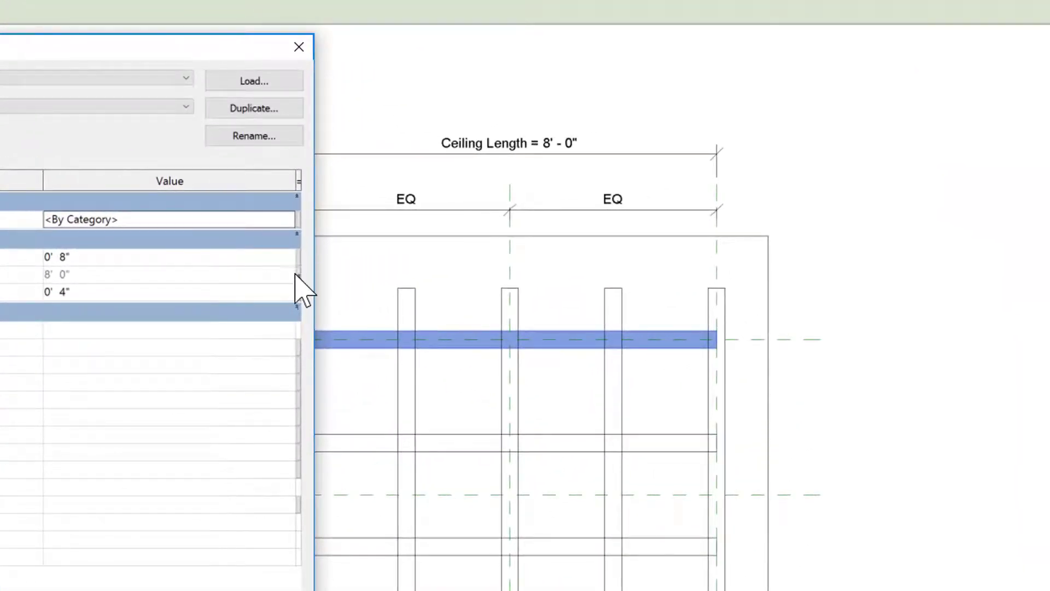
left_click(298, 275)
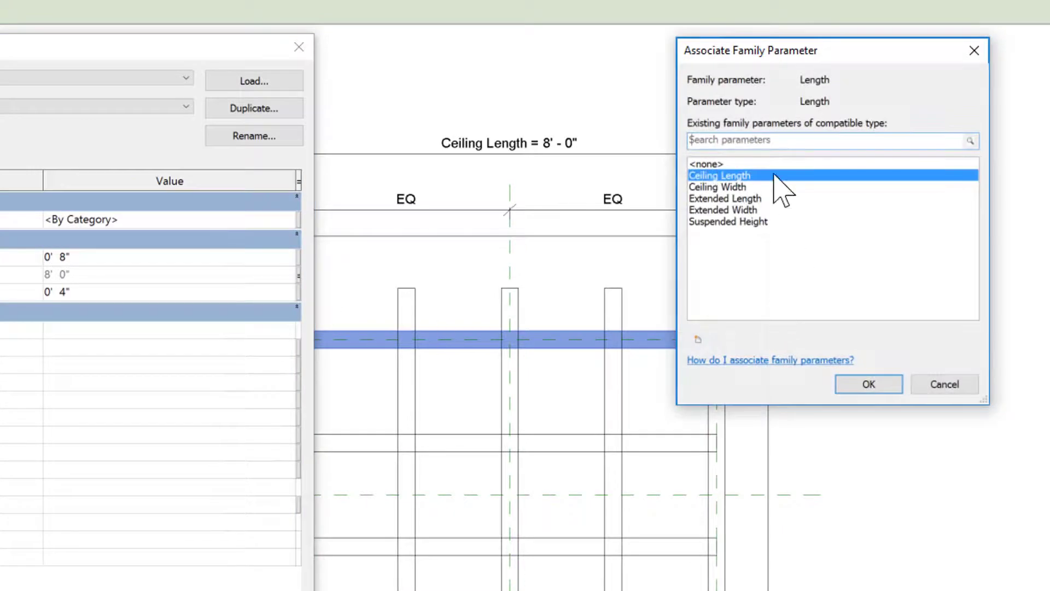
left_click(728, 198)
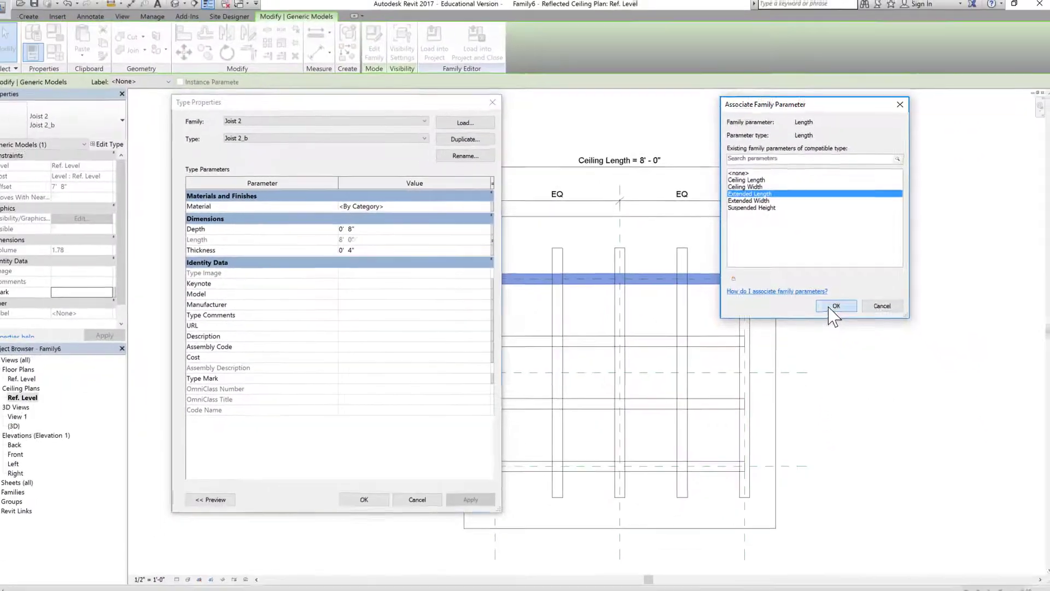
left_click(858, 358)
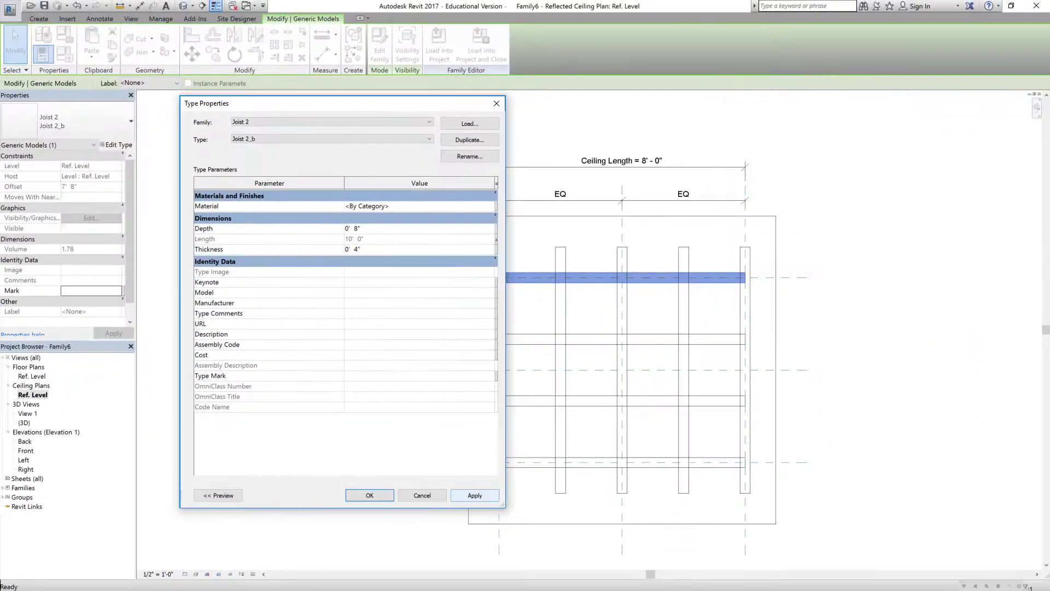
left_click(331, 590)
left_click(368, 496)
left_click(908, 384)
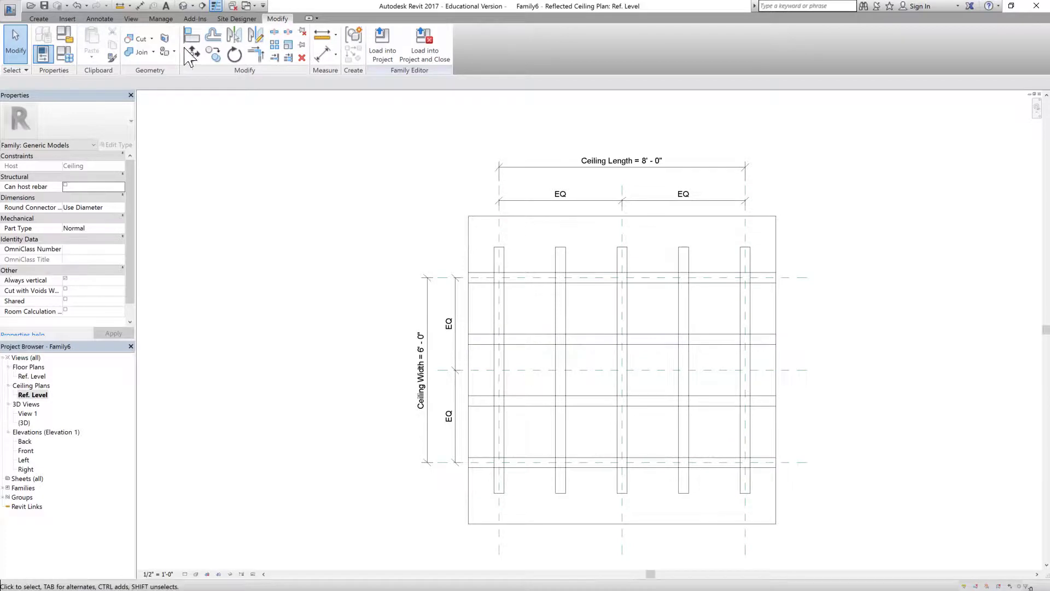
Set both Ceiling Length and Ceiling Width to 10' 0" in Family Types
left_click(68, 57)
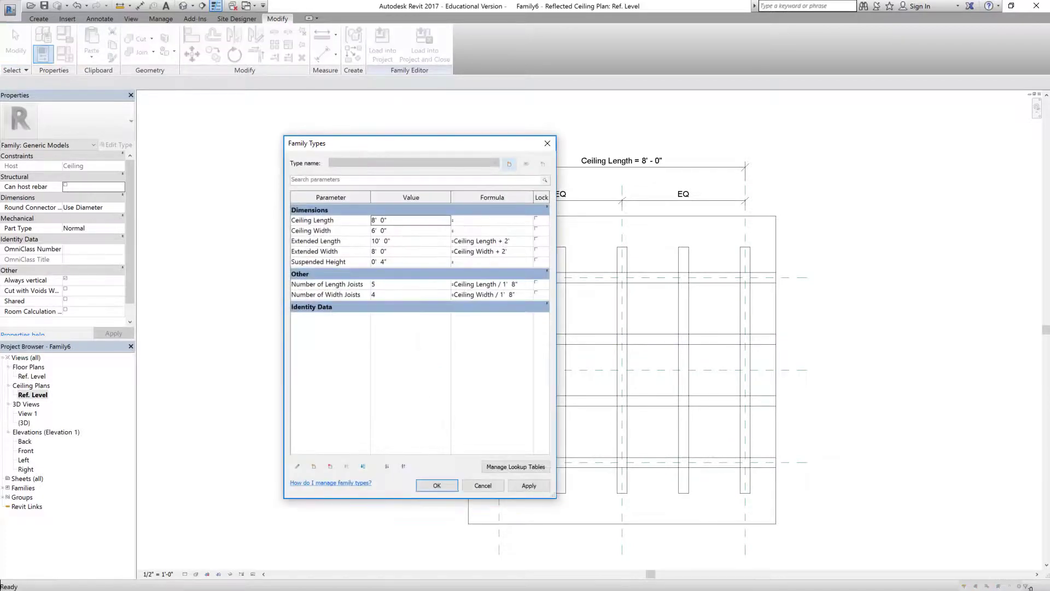
left_click_drag(355, 144, 126, 95)
left_click(145, 172)
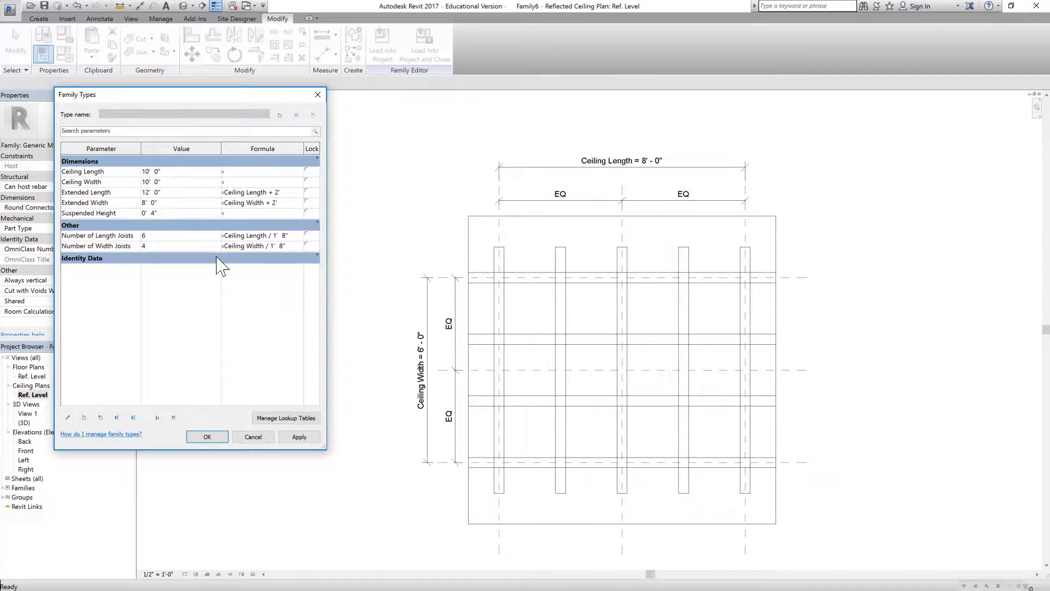
left_click(294, 437)
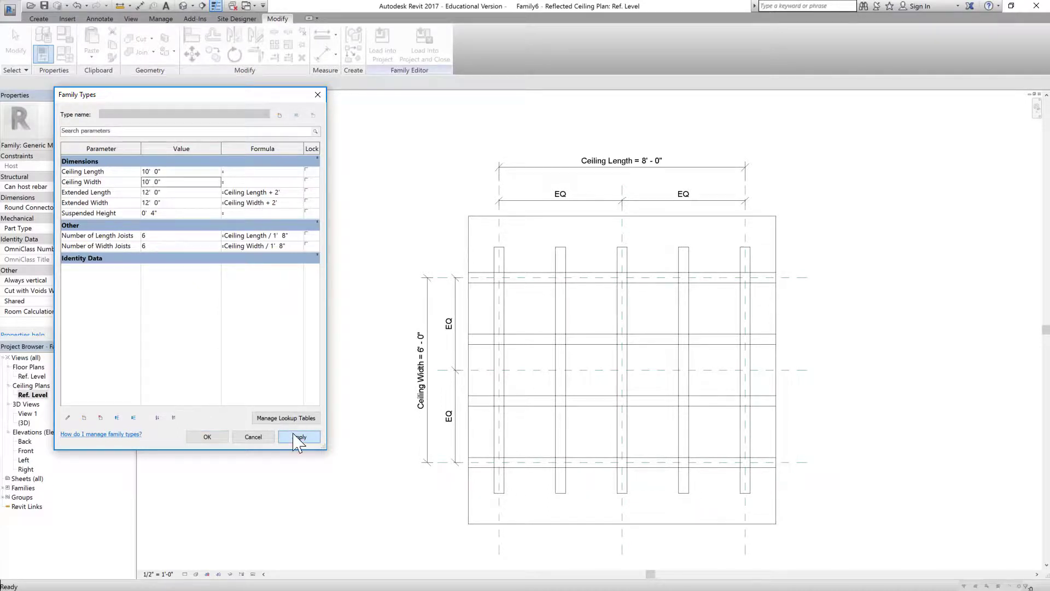
left_click(205, 436)
scroll(651, 221, "down", 3)
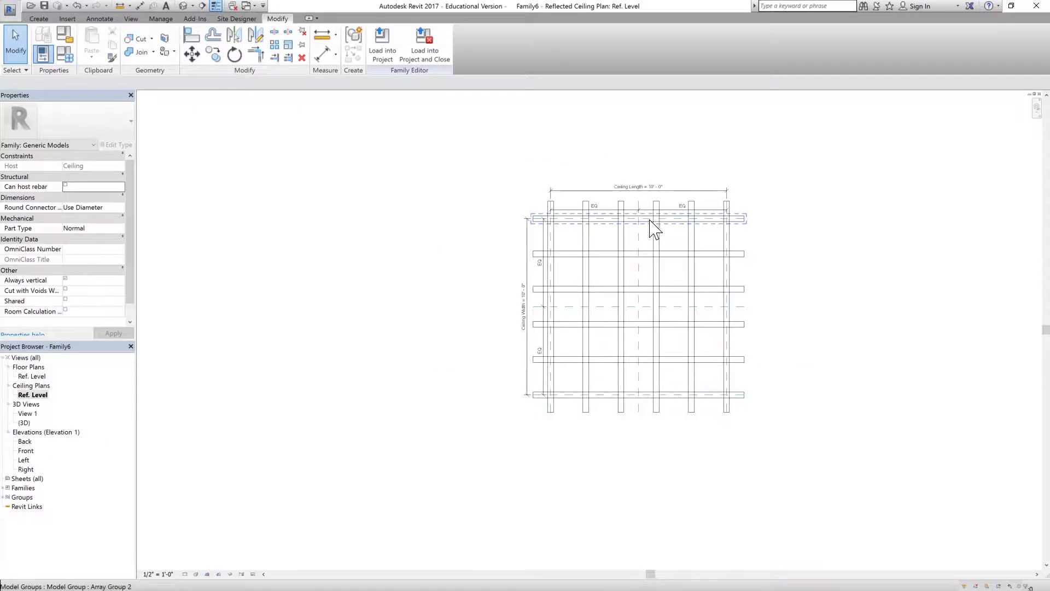
scroll(567, 233, "up", 3)
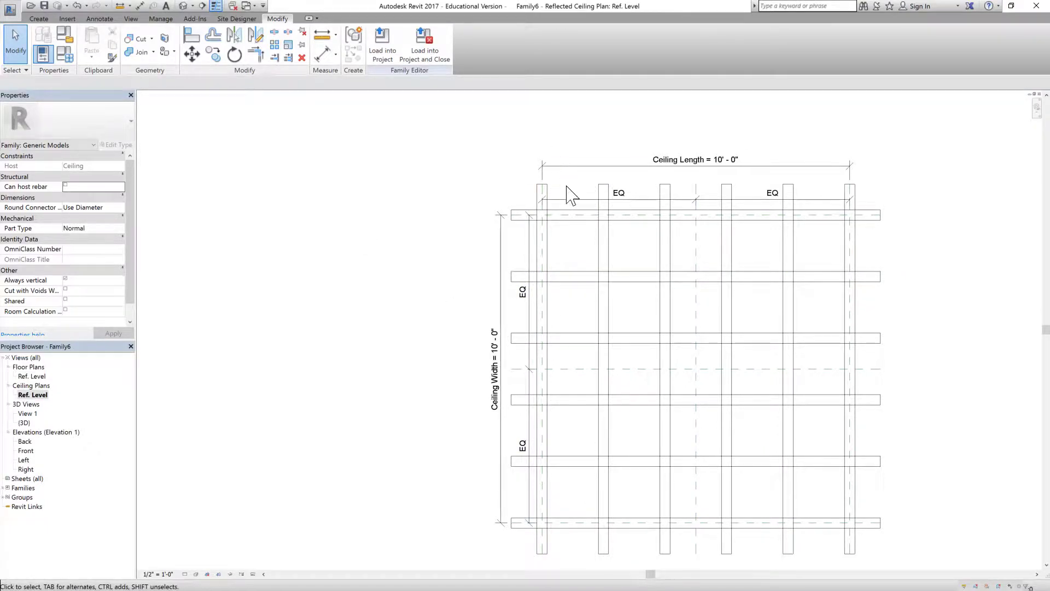
Create a new family parameter named Material with parameter type Material
left_click(66, 53)
left_click_drag(199, 99, 347, 111)
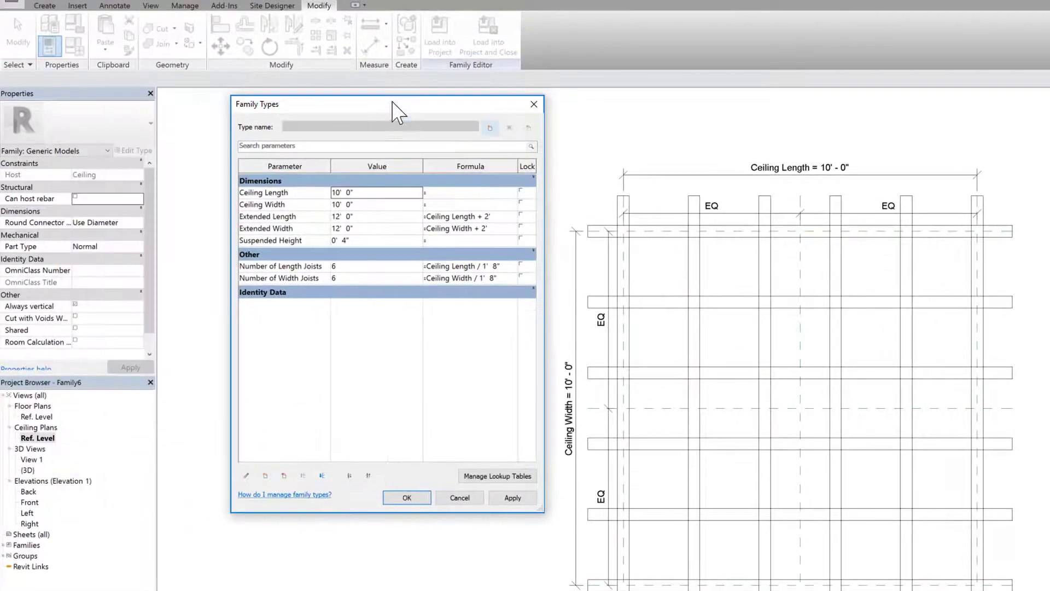
left_click(265, 475)
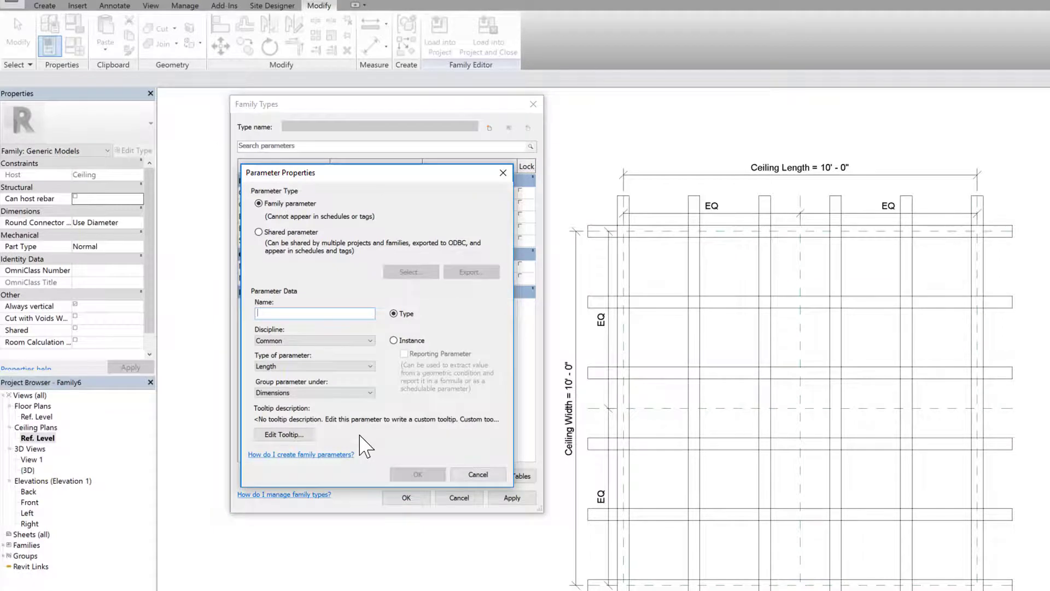
type("Material")
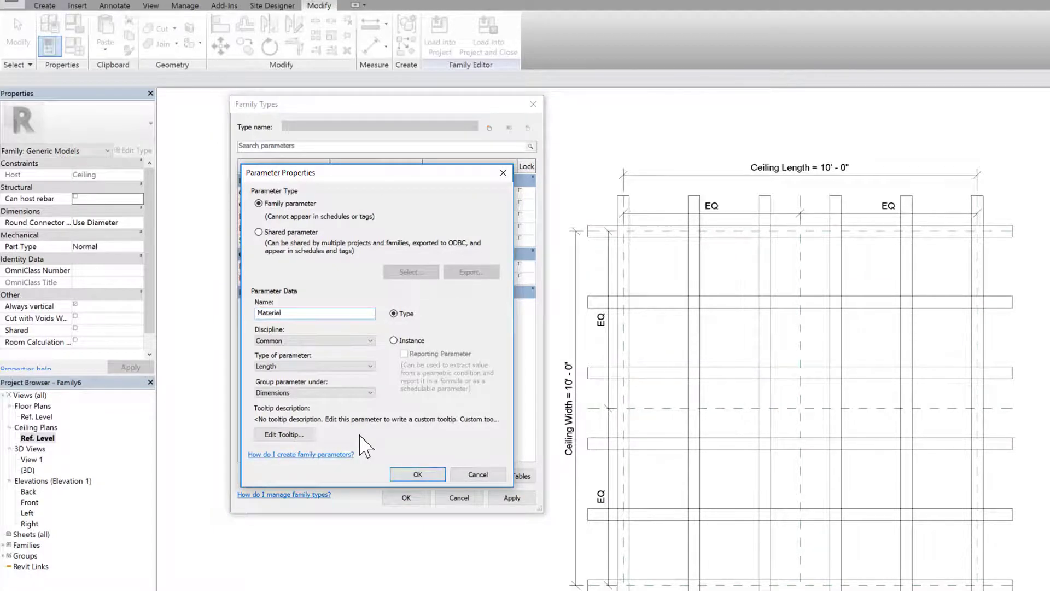
left_click(335, 366)
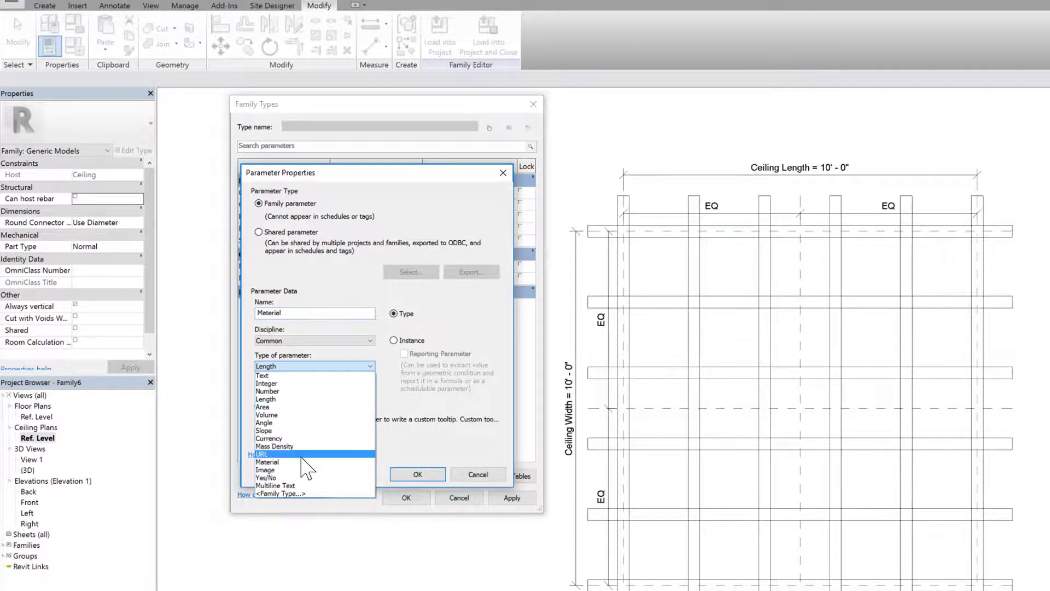
left_click(284, 462)
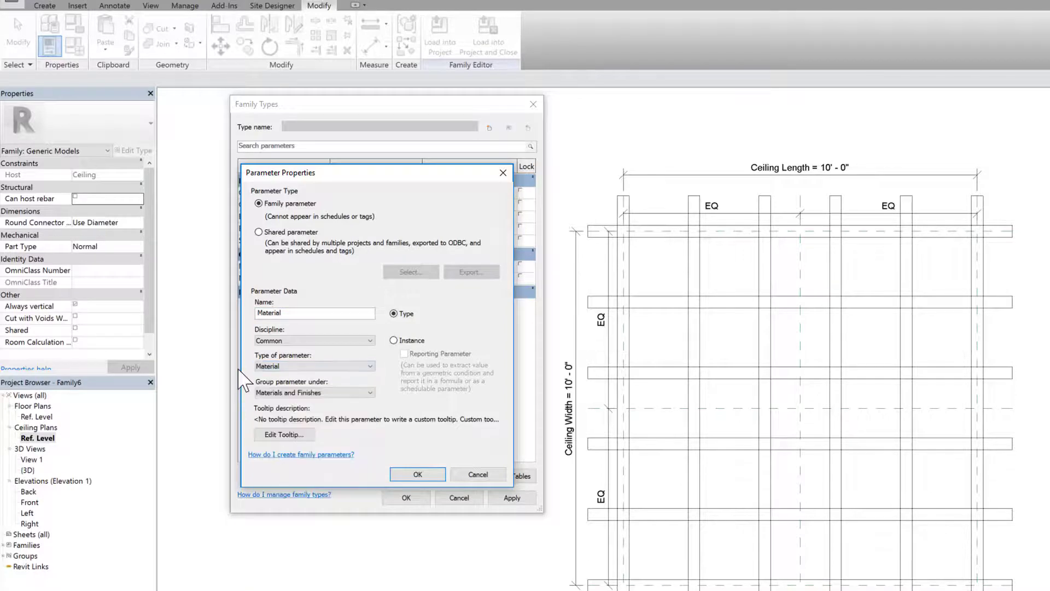
left_click(416, 473)
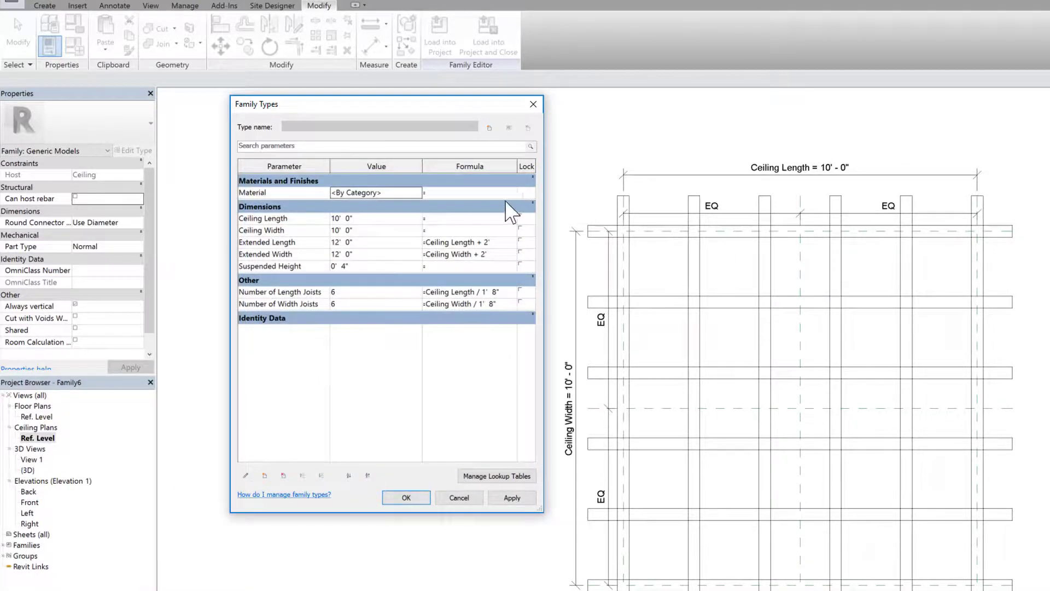
left_click(405, 496)
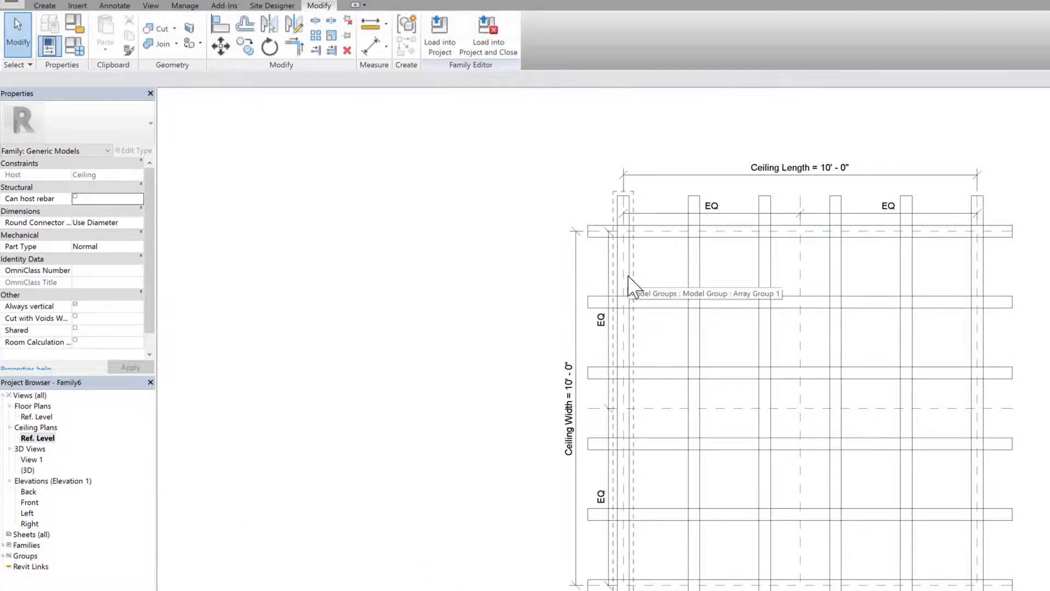
Associate the vertical Joist 2's Material with the family Material parameter
key("Tab")
left_click(629, 279)
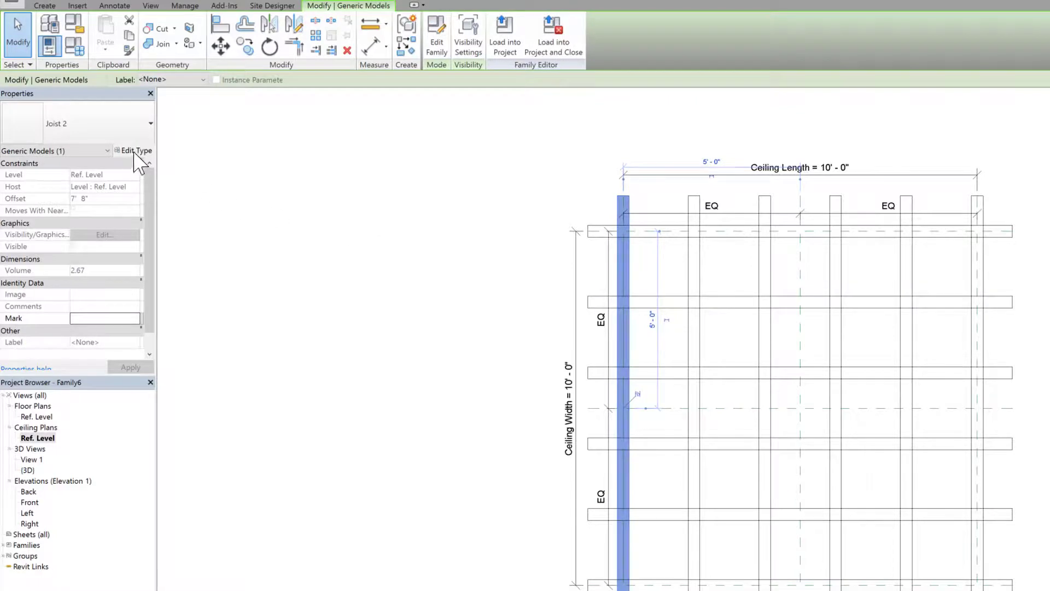
left_click(134, 151)
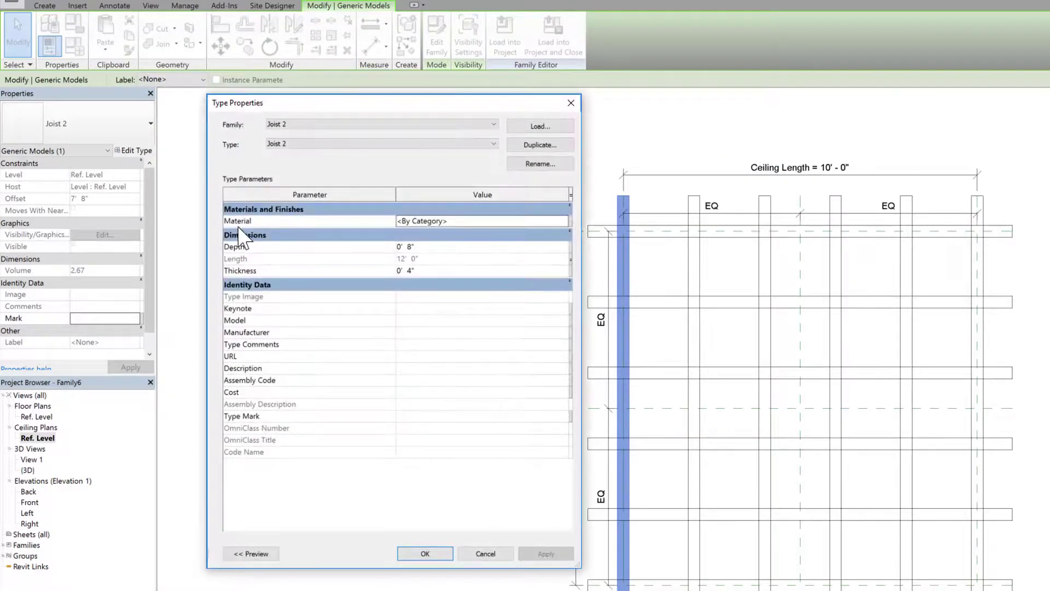
left_click(570, 221)
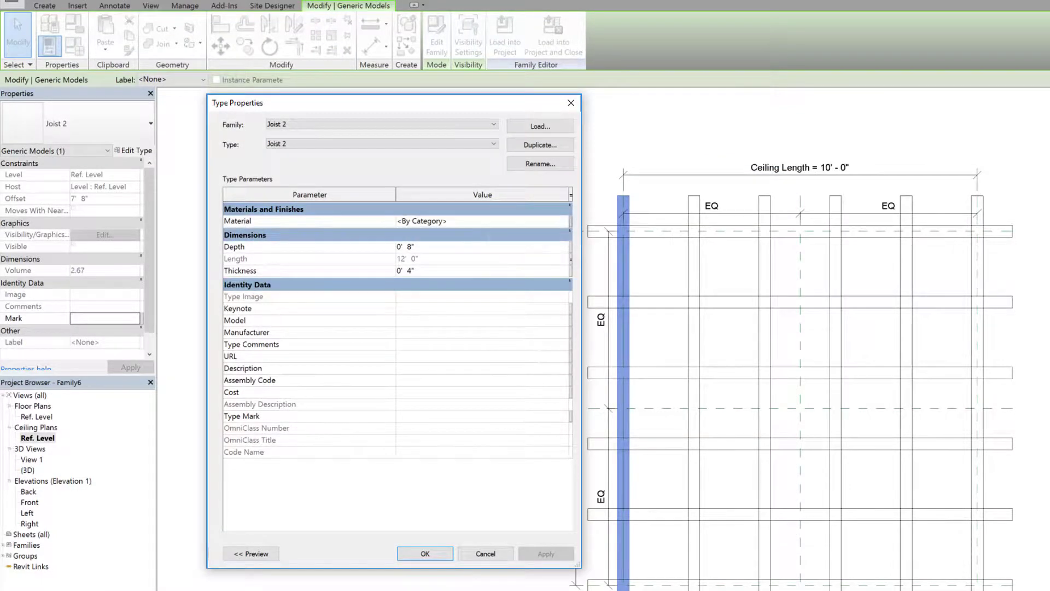
left_click(570, 221)
left_click(850, 191)
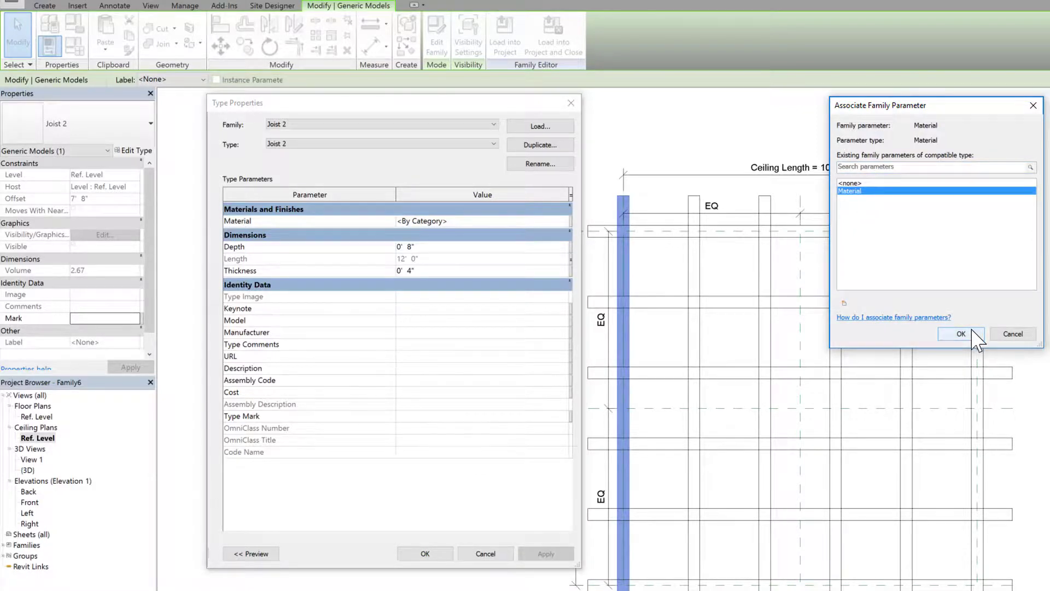
left_click(973, 333)
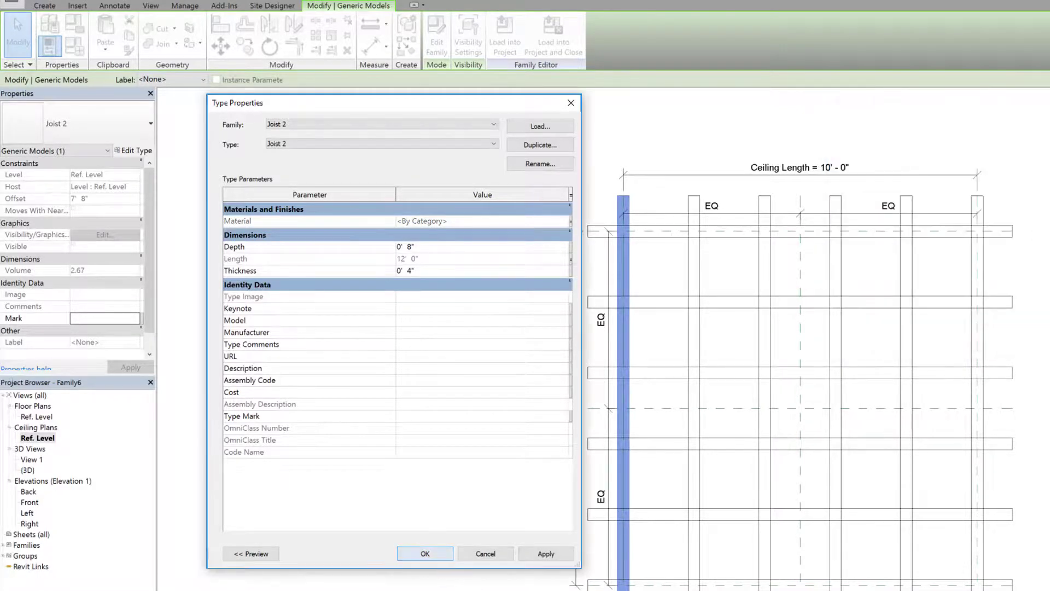
left_click(441, 557)
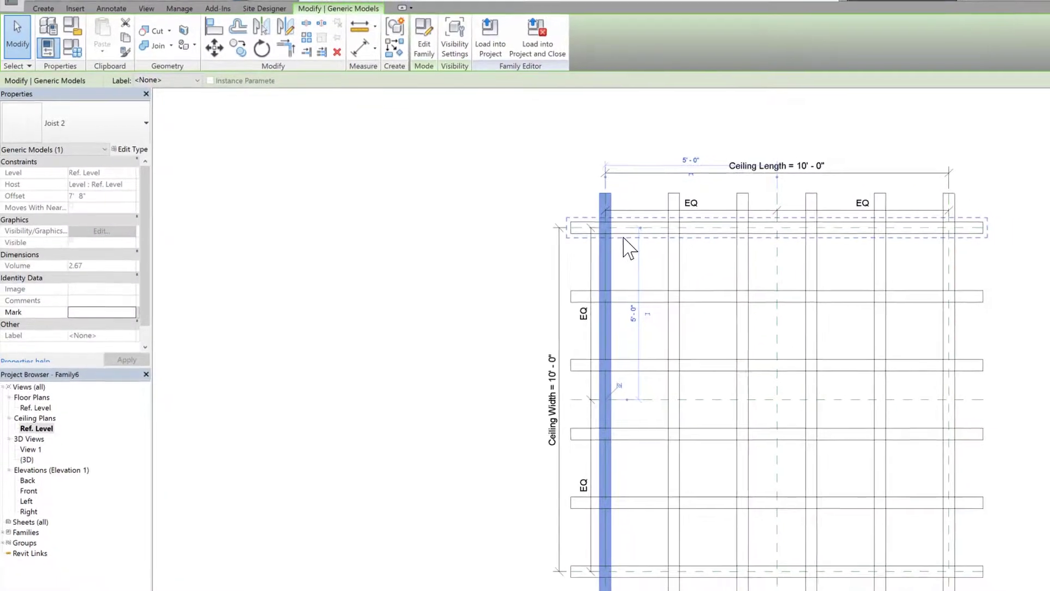
Associate the horizontal Joist 2_b's Material with the family Material parameter
left_click(659, 258)
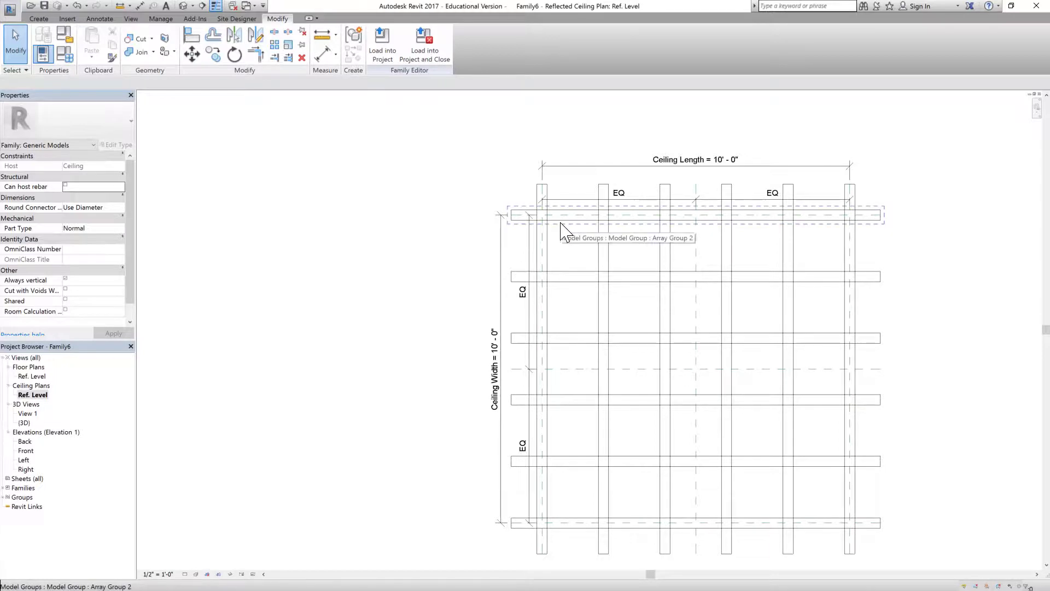
key("Tab")
left_click(564, 230)
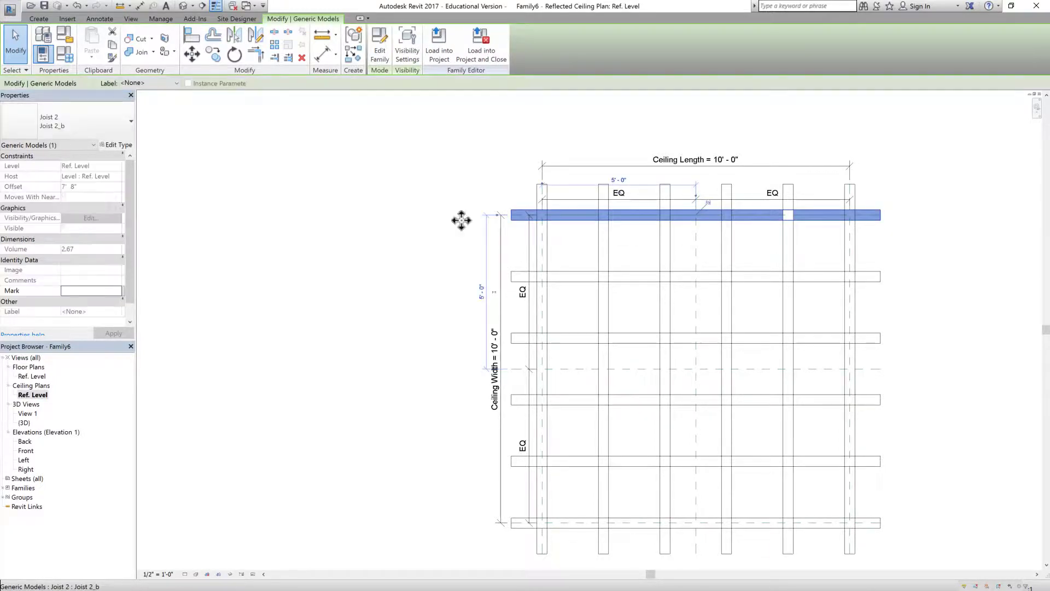
left_click(127, 144)
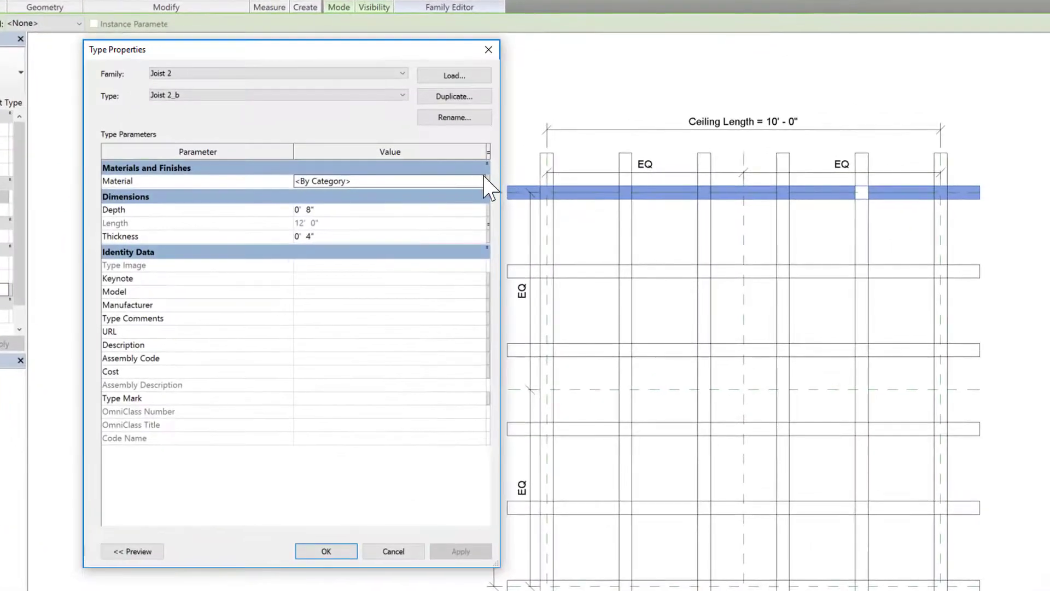
left_click(488, 181)
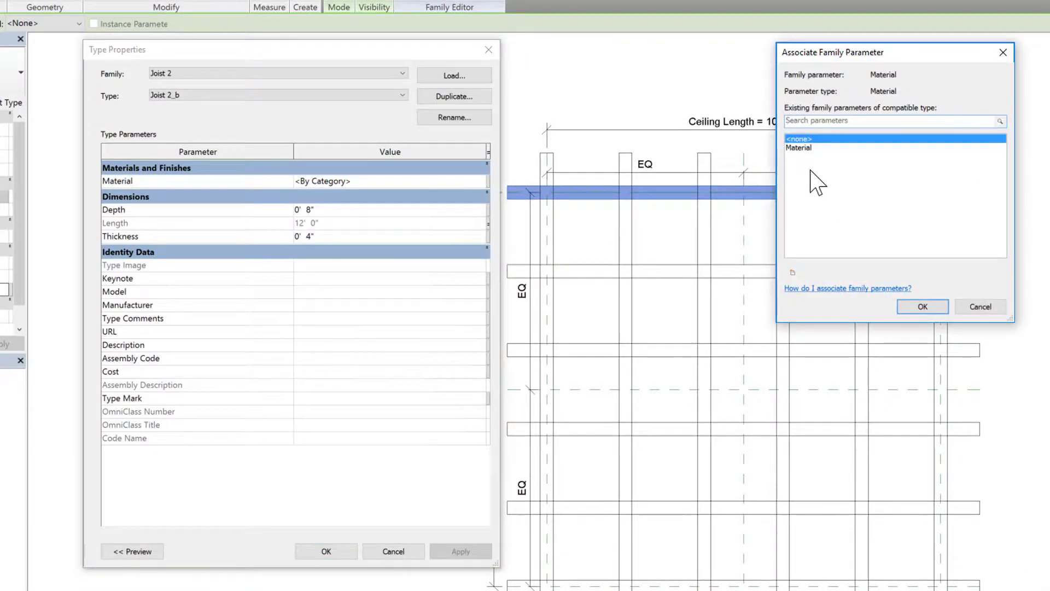
left_click(804, 147)
left_click(925, 309)
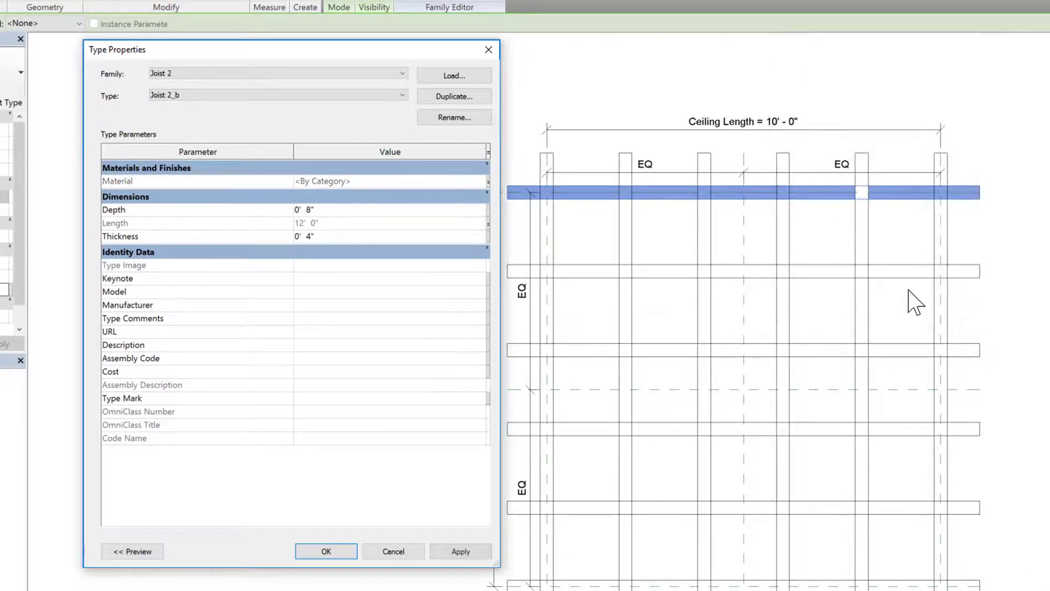
left_click(1038, 286)
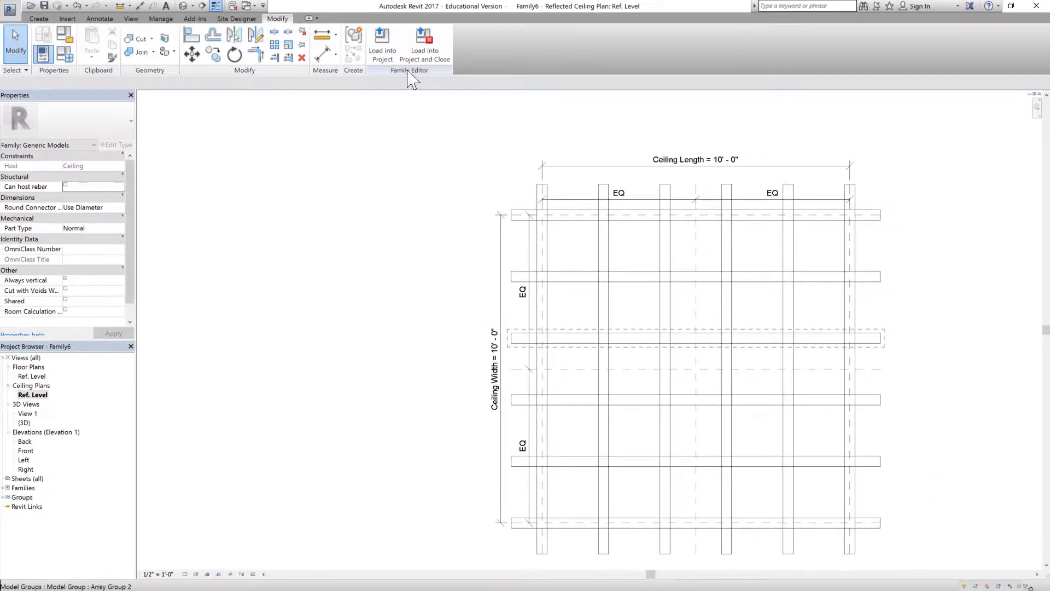
Set the family Material parameter to Walnut and switch the plan view to Realistic style
left_click(65, 55)
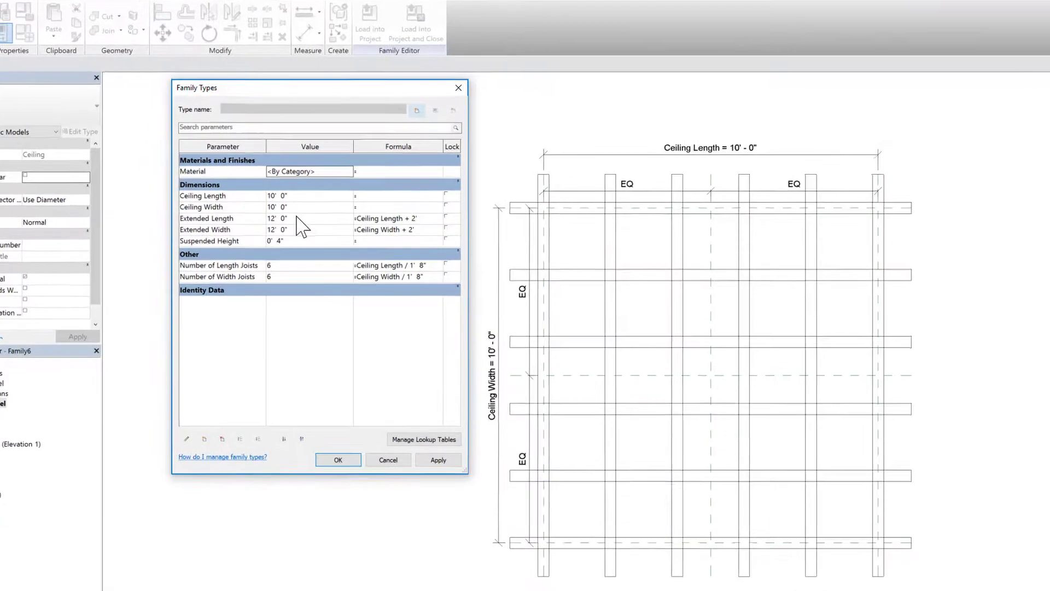
left_click(363, 181)
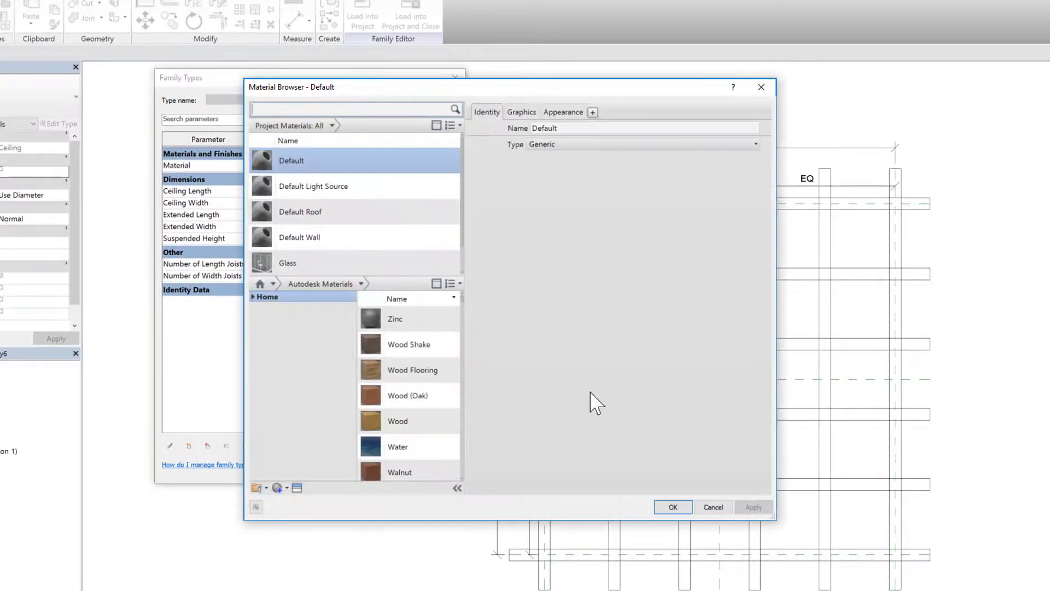
left_click(442, 472)
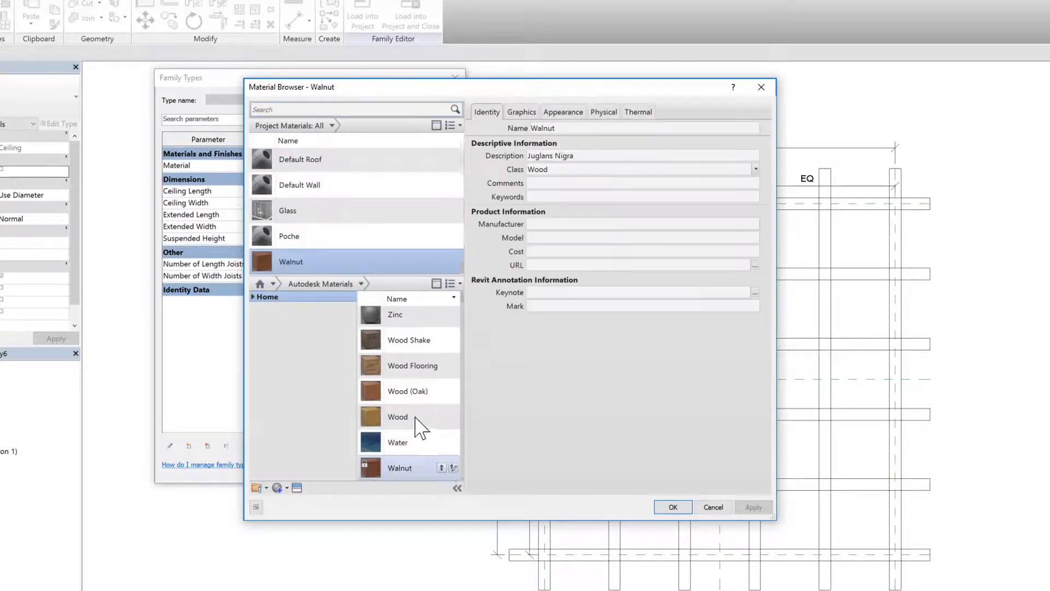
left_click(674, 507)
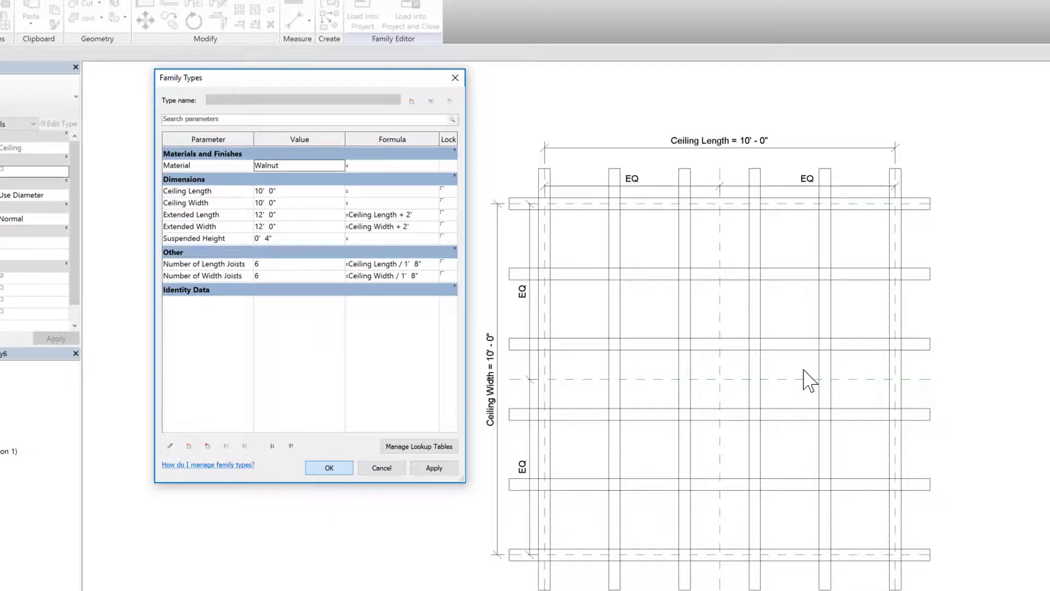
key("Return")
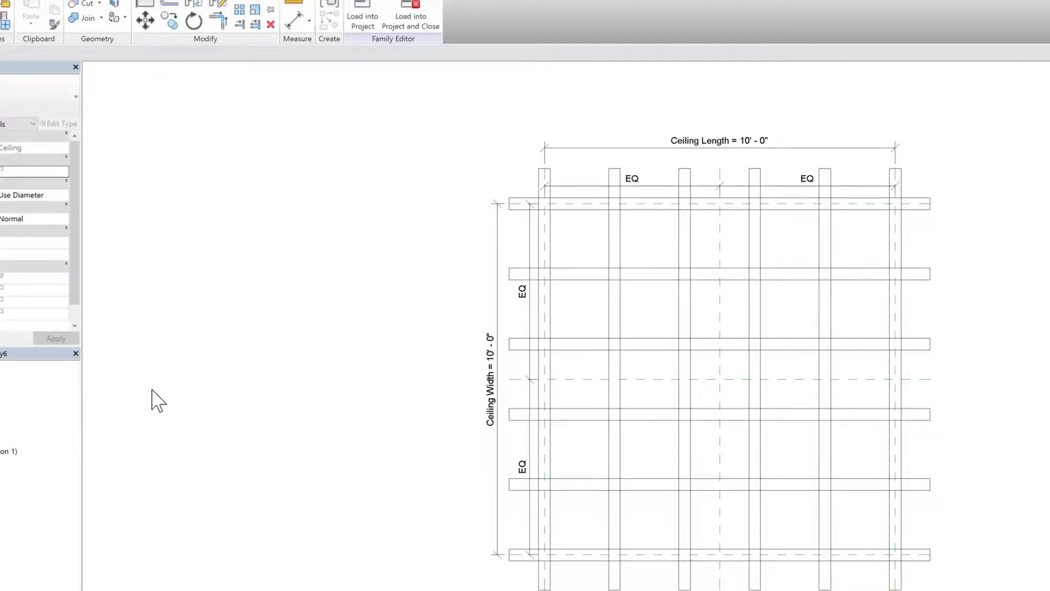
left_click(149, 590)
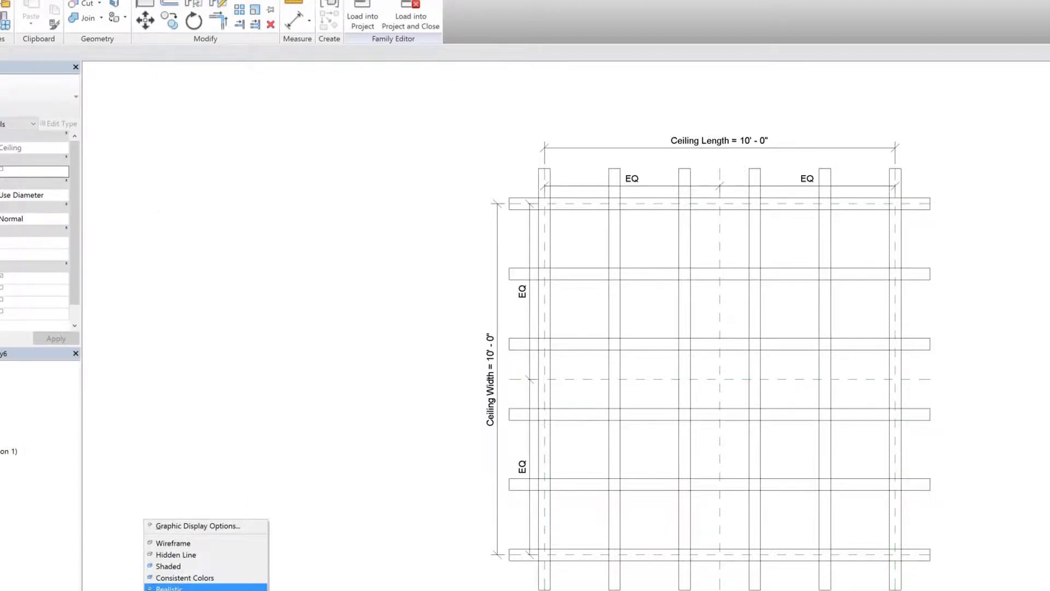
left_click(181, 576)
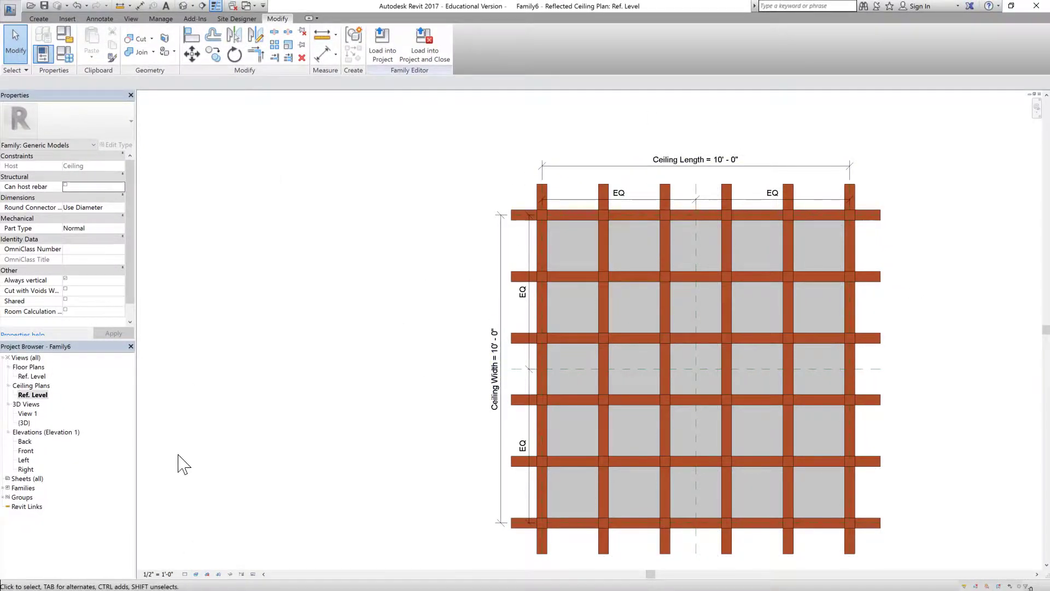
Fit the default 3D view and orbit it to look at the joist grid's underside
left_click(183, 6)
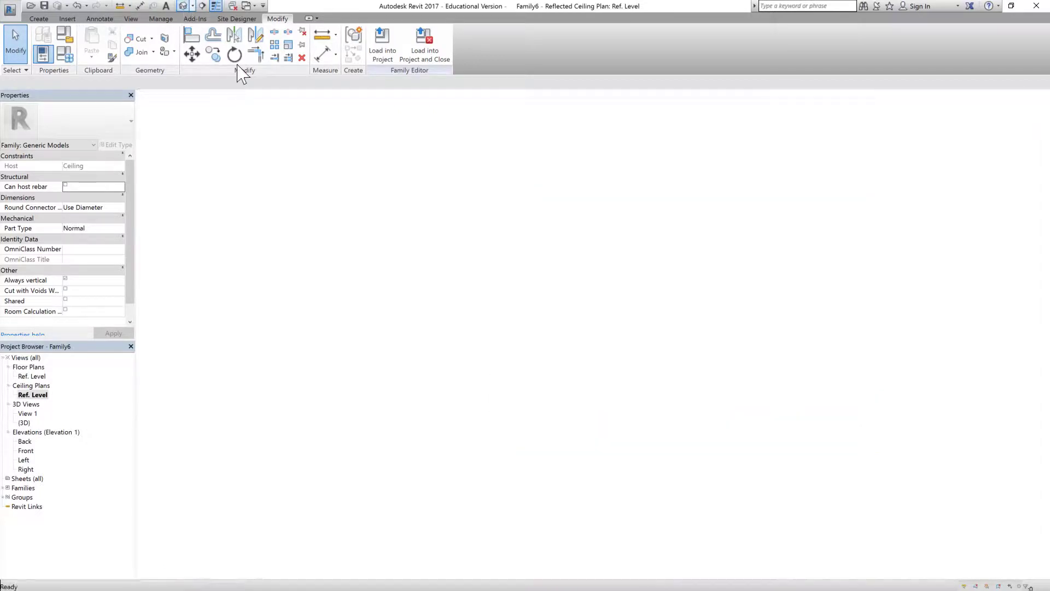
middle_click(809, 231)
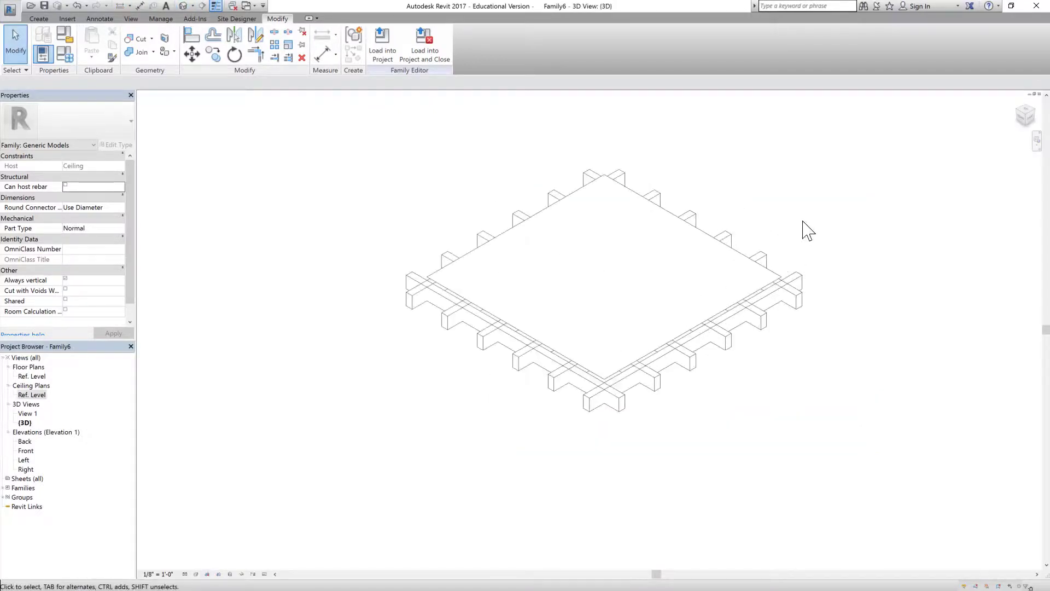
left_click(1037, 140)
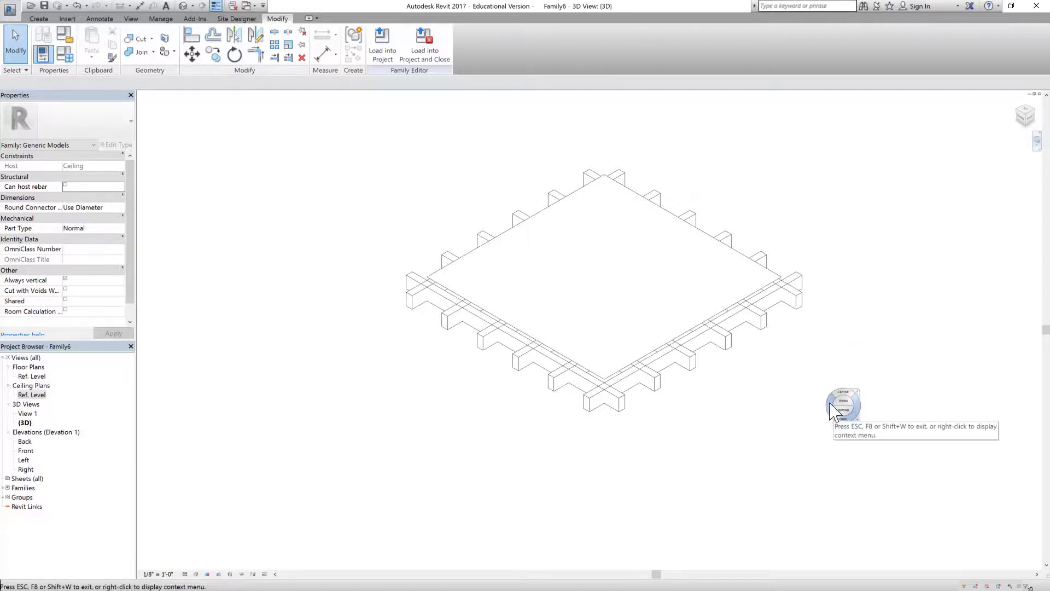
left_click_drag(838, 420, 799, 295)
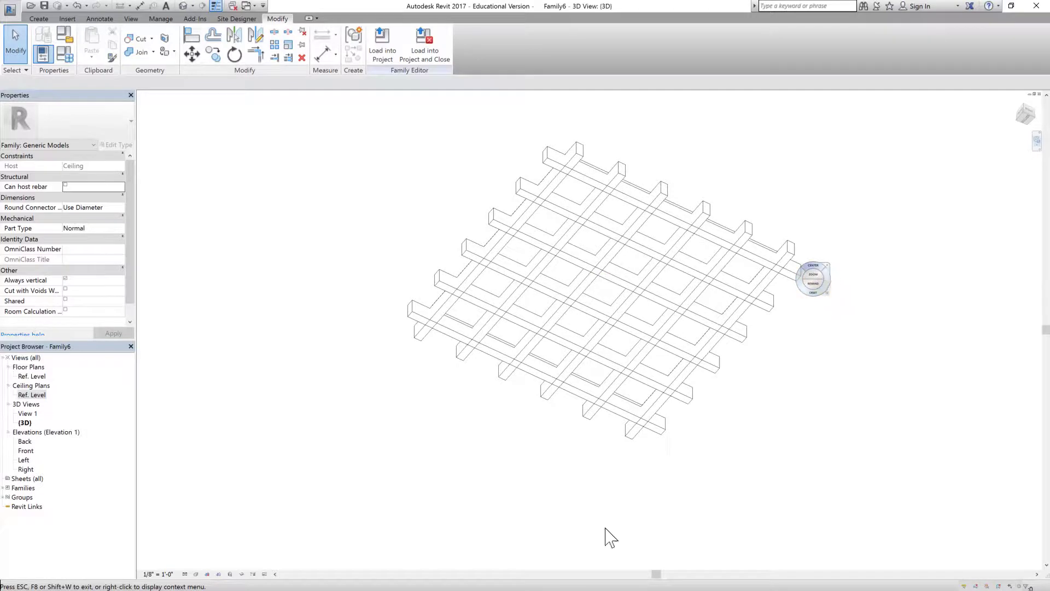
key("Escape")
Set the 3D view's visual style to Realistic to show the walnut joists
left_click(185, 574)
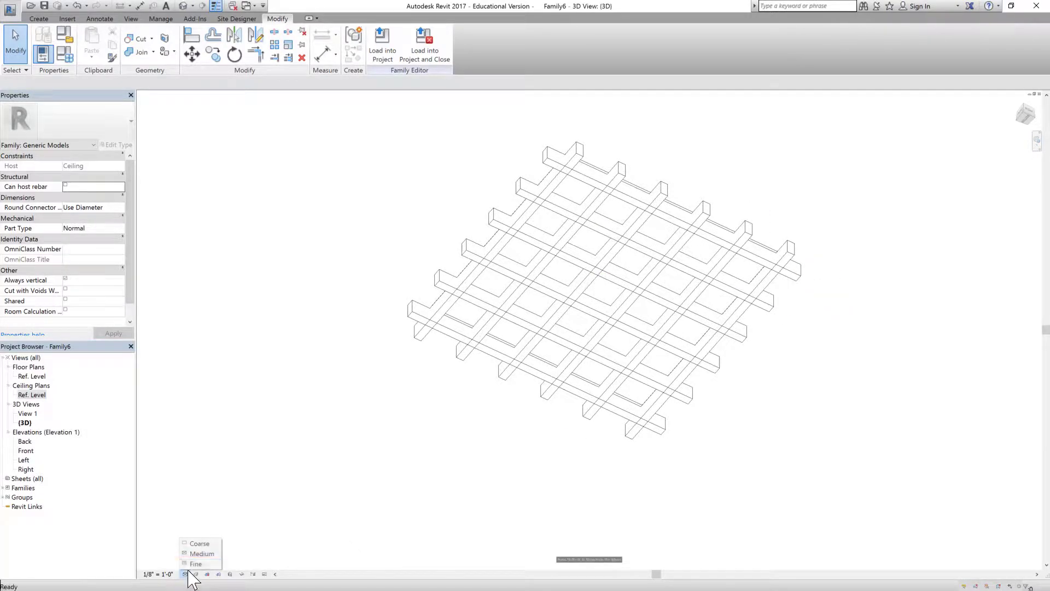
left_click(195, 574)
left_click(214, 554)
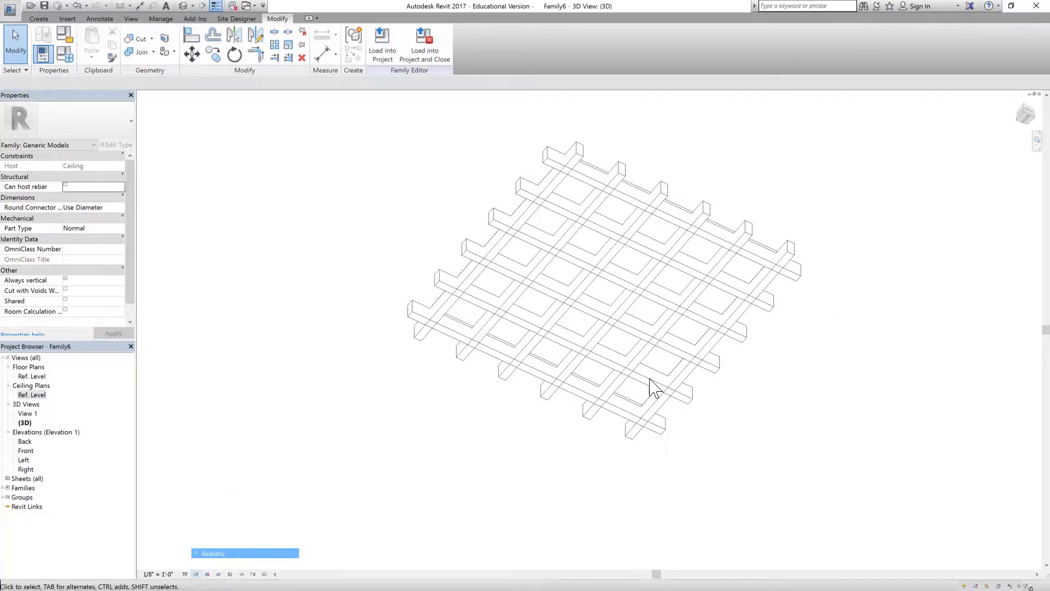
scroll(615, 147, "up", 2)
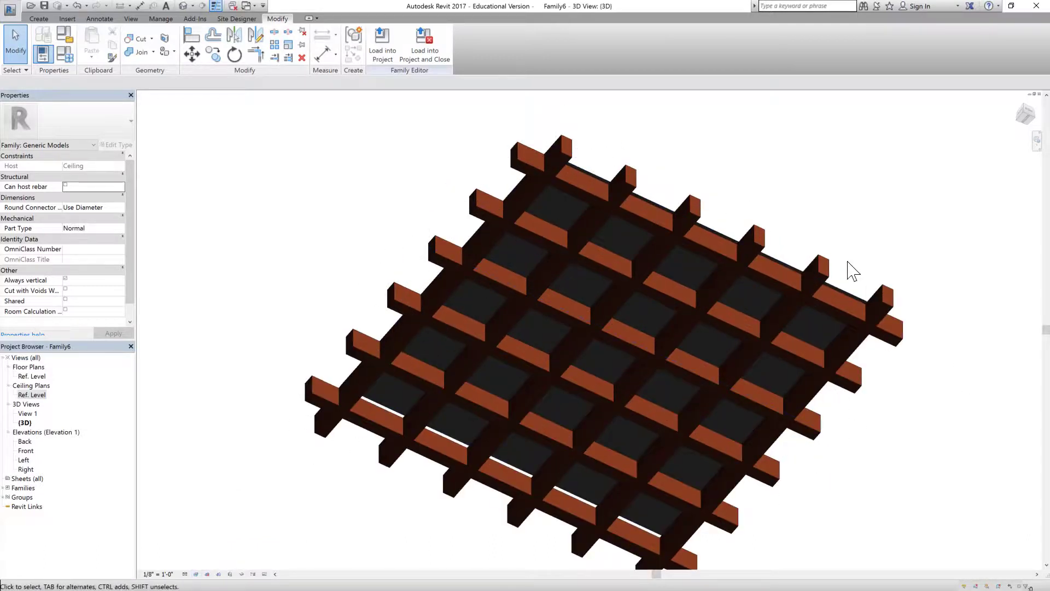
scroll(383, 323, "down", 3)
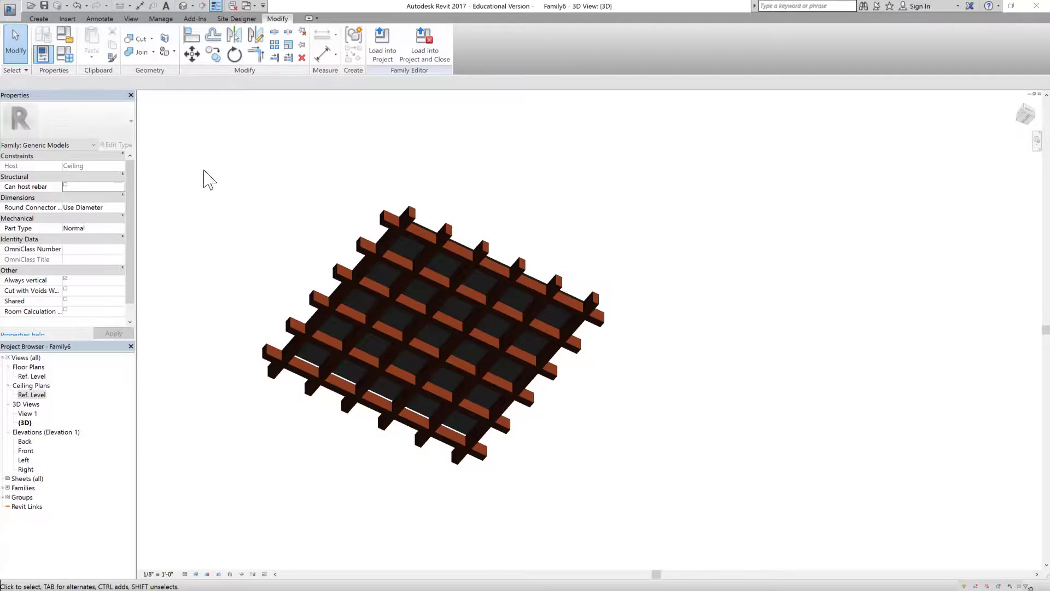
left_click(10, 9)
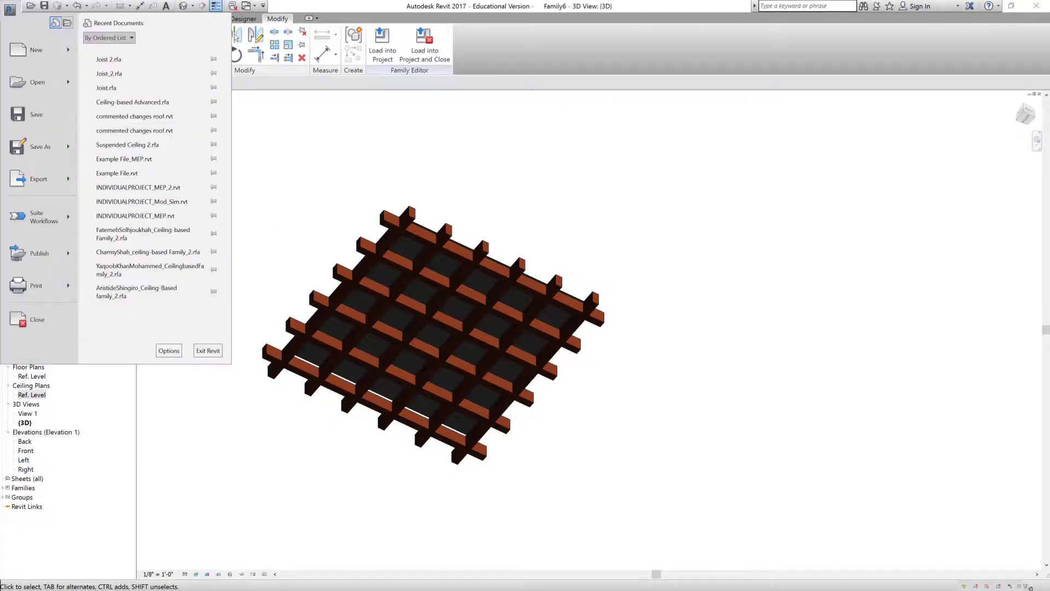
Save the family as Ceiling-based Advanced_v1, close it, and open the First Floor ceiling plan
left_click(35, 153)
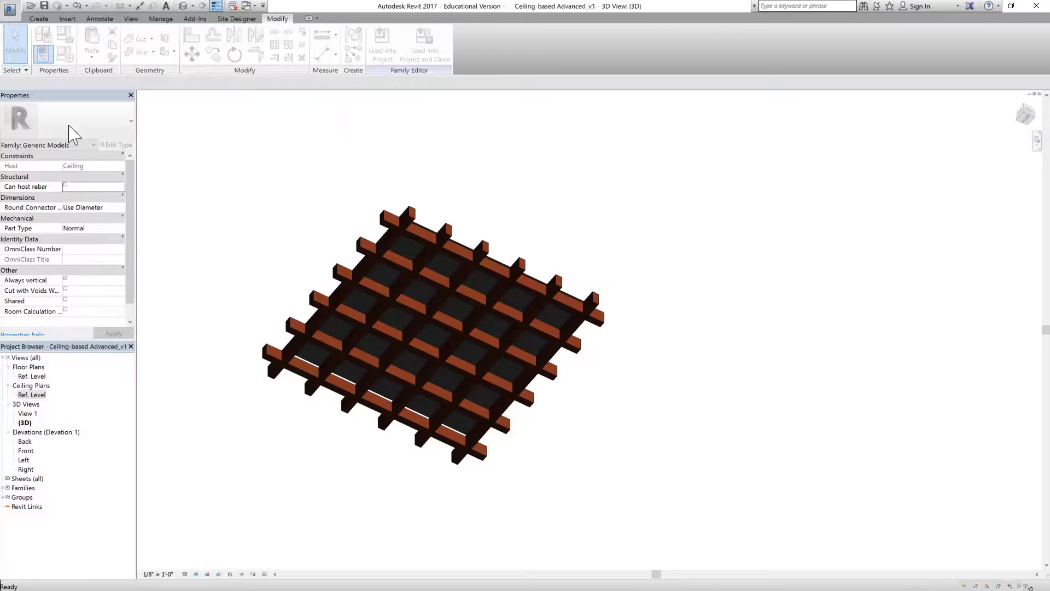
left_click(10, 9)
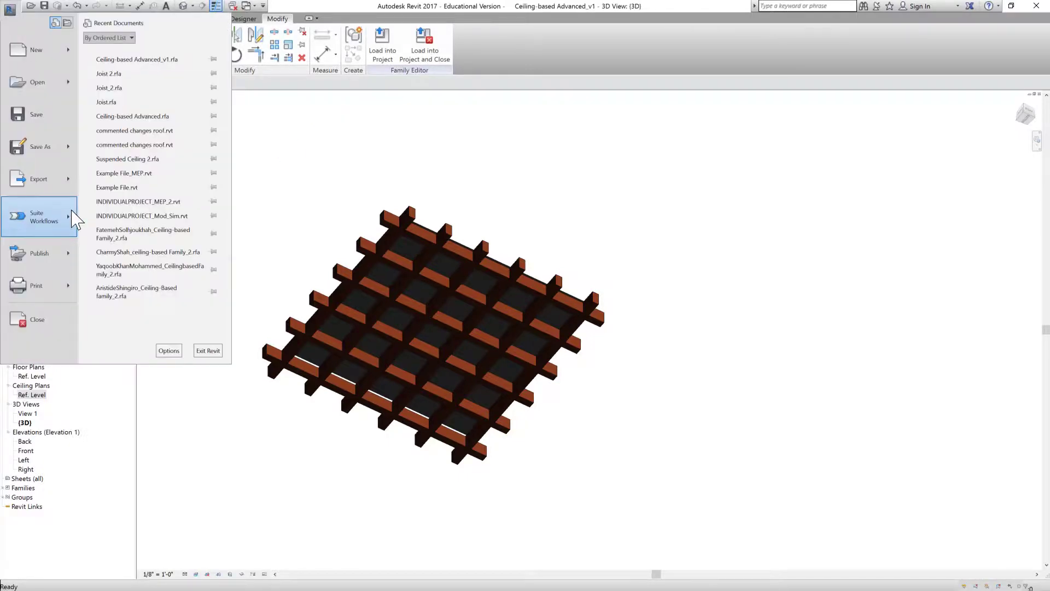
left_click(43, 322)
double_click(34, 507)
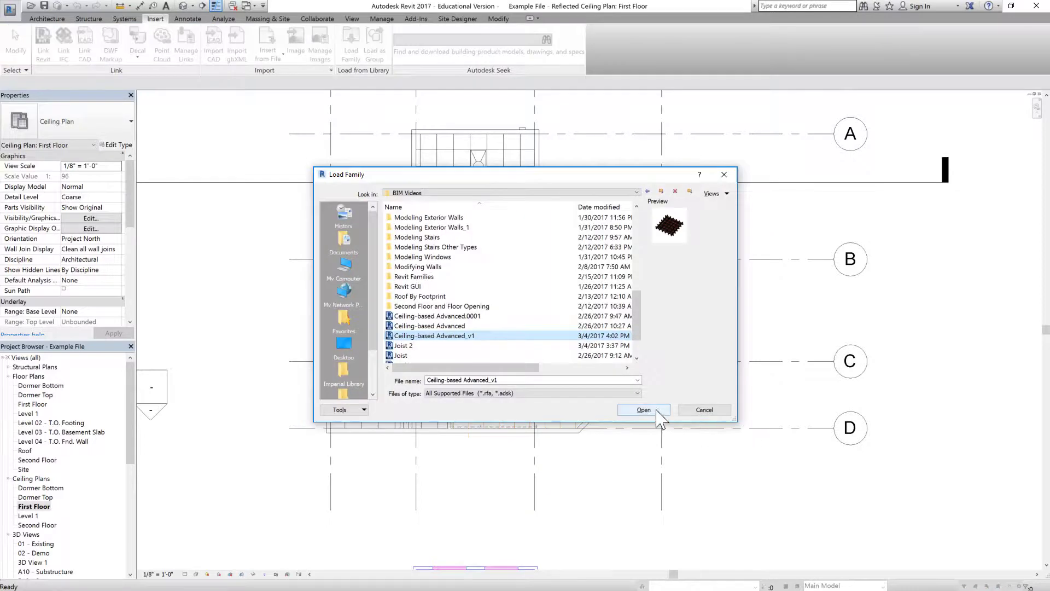
Load Ceiling-based Advanced_v1, place it in the top room's ceiling, and open Section 1
left_click(663, 415)
left_click(47, 19)
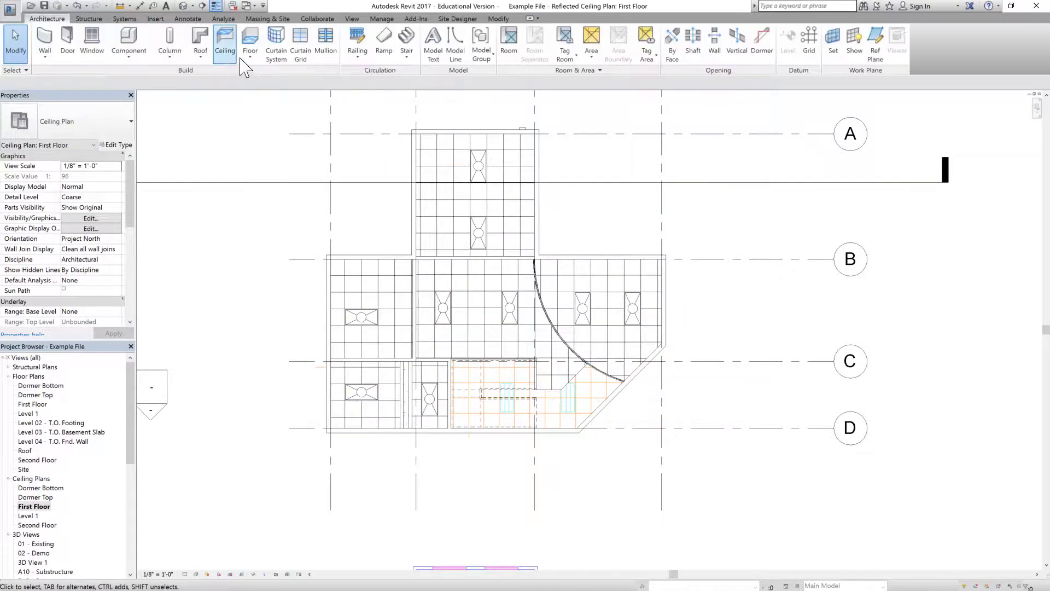
left_click(127, 46)
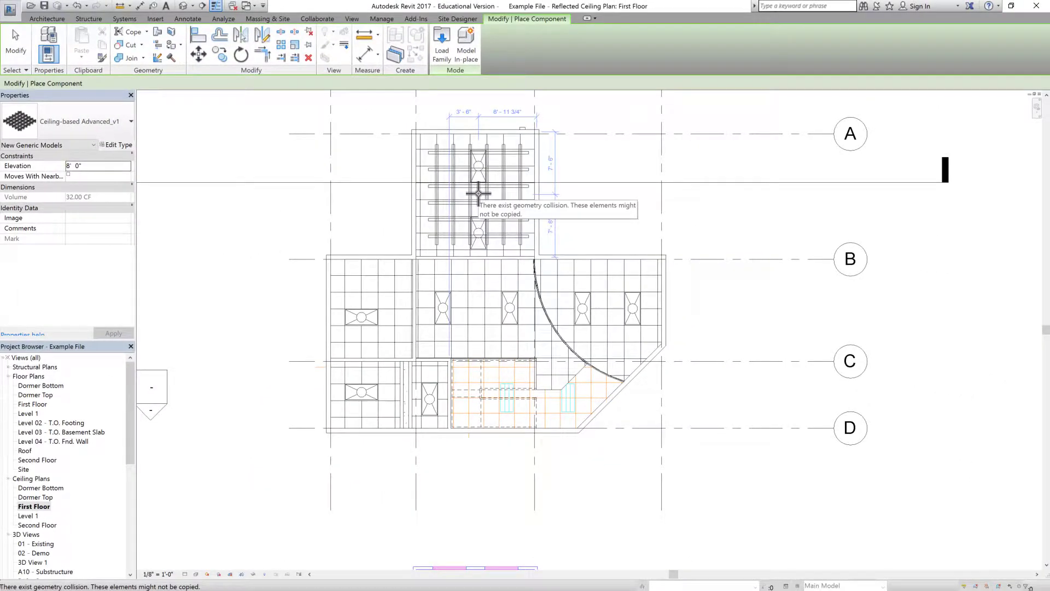
left_click(478, 193)
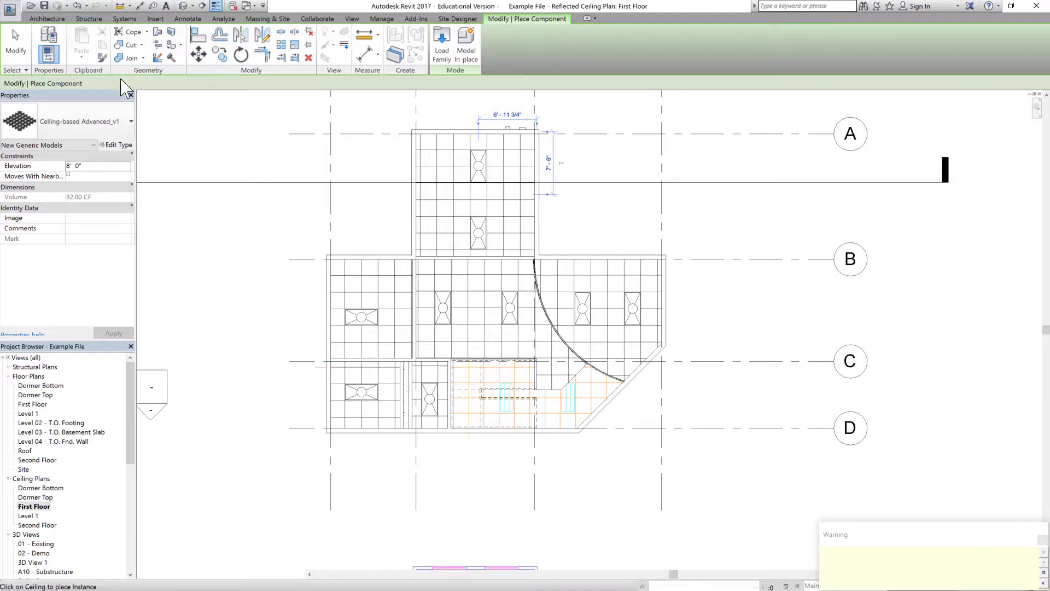
left_click(19, 52)
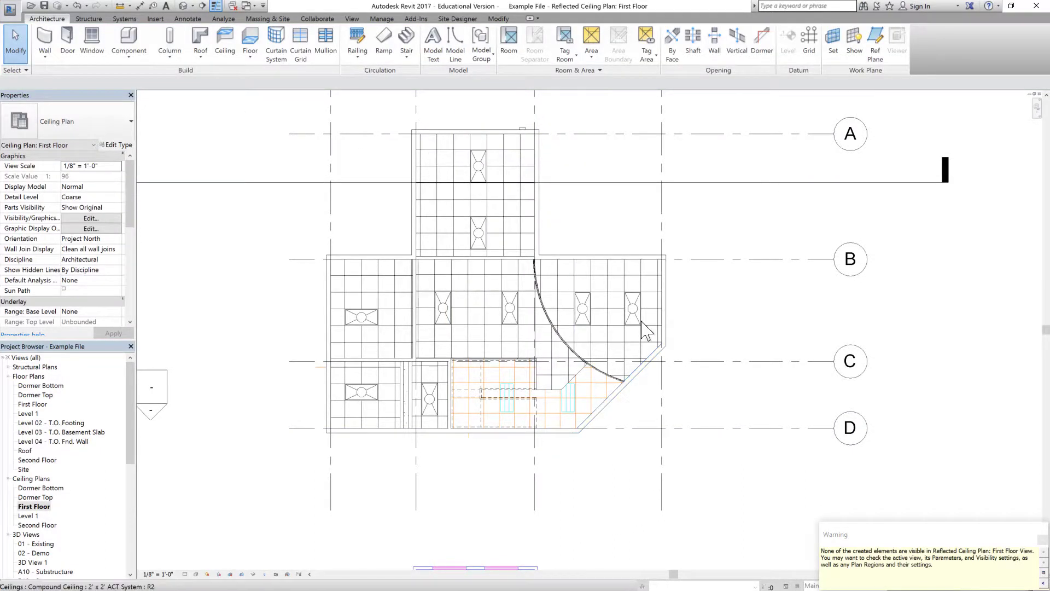
scroll(791, 230, "down", 3)
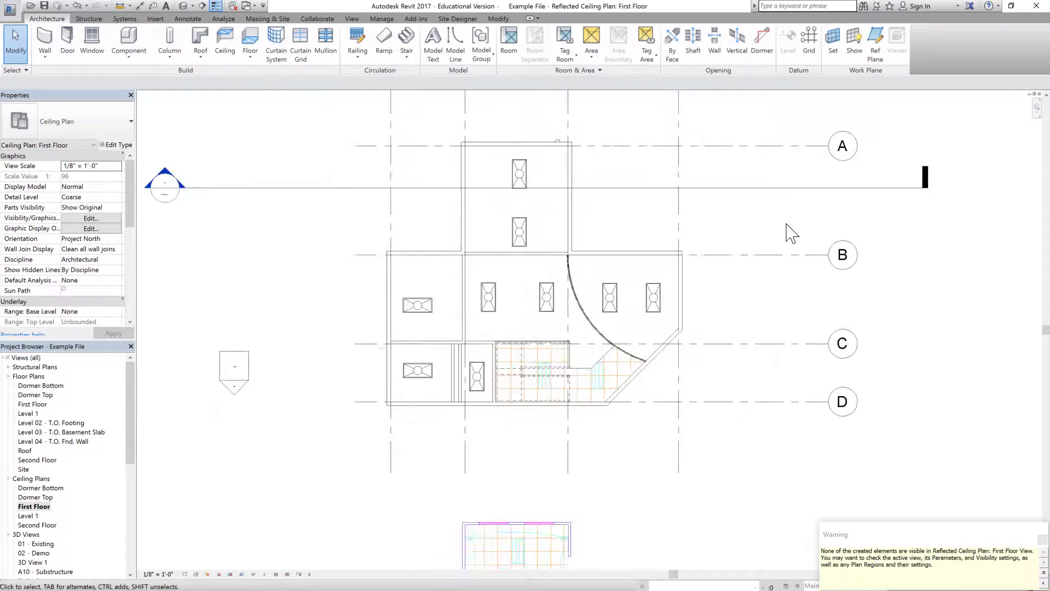
double_click(579, 183)
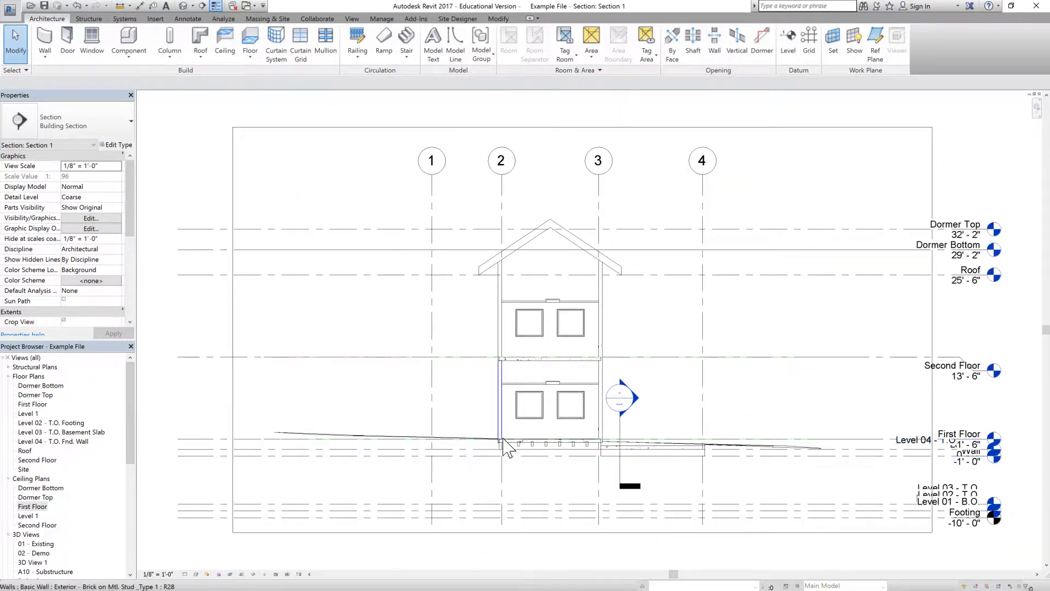
Zoom into Section 1 and select the Ceiling-based Advanced_v1 joist grid above the two windows
scroll(503, 438, "up", 3)
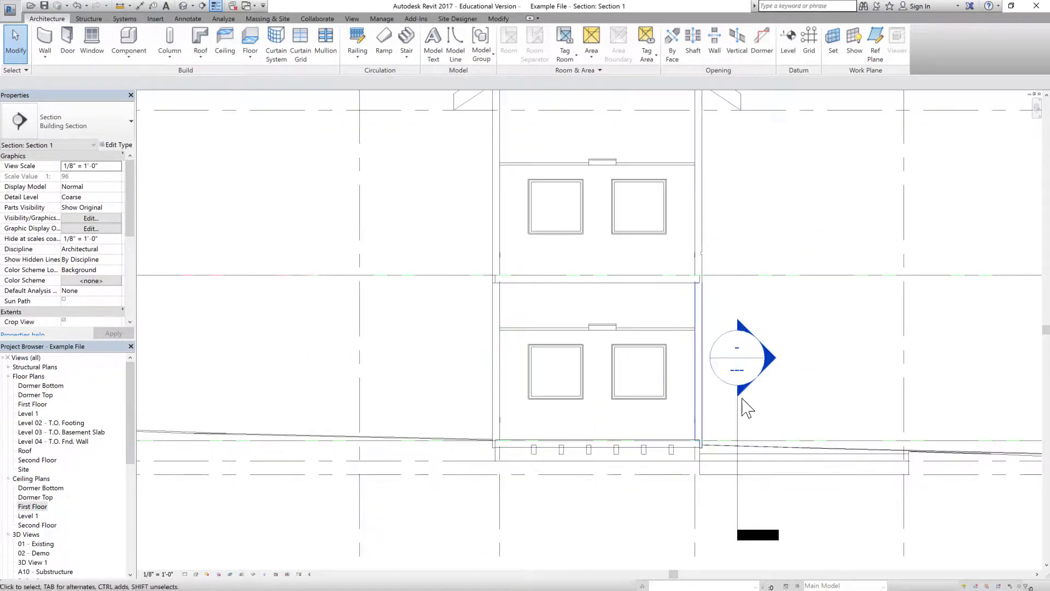
left_click(665, 458)
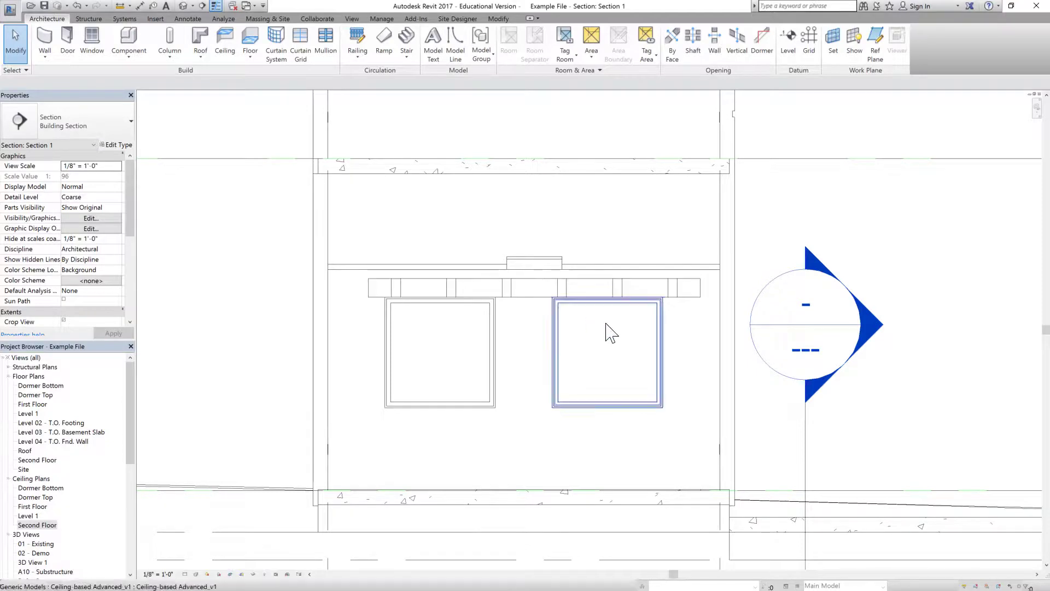
left_click(633, 289)
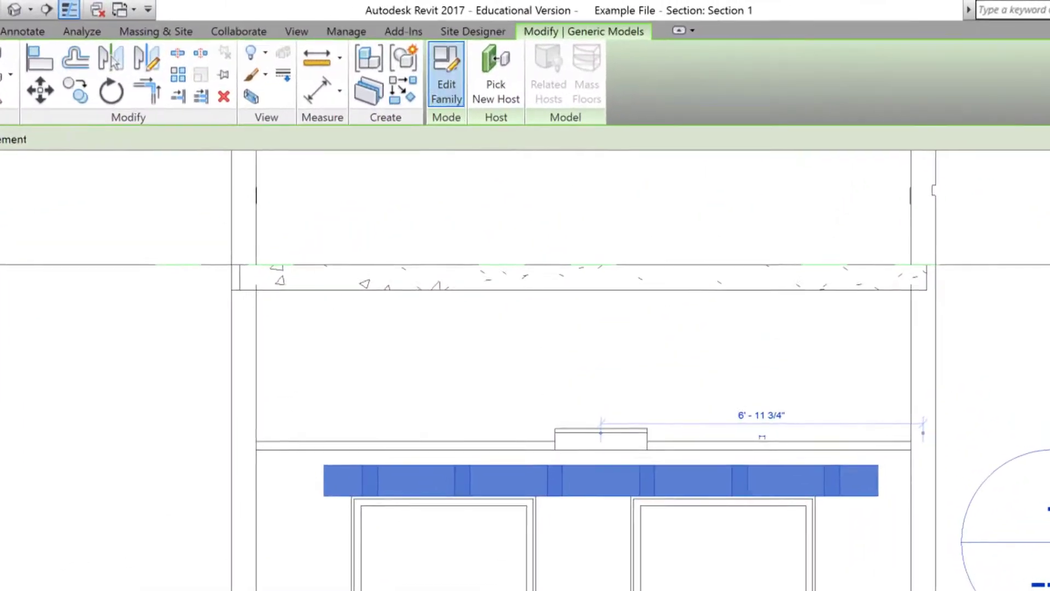
Edit the joist family and check the reference ceiling's 8' 0" height offset in the Back elevation
left_click(448, 70)
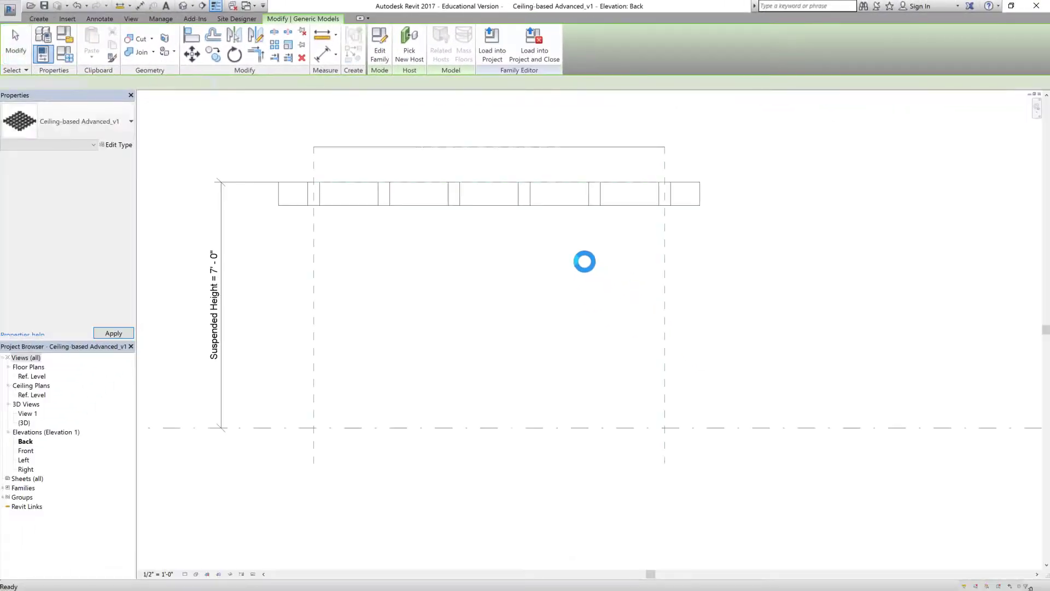
left_click(623, 147)
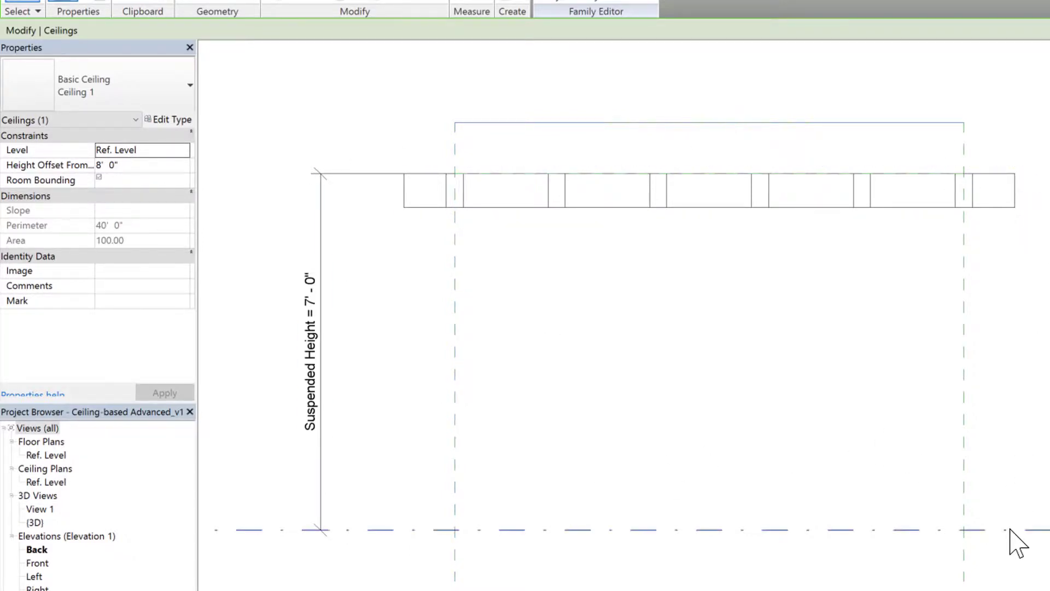
left_click(744, 338)
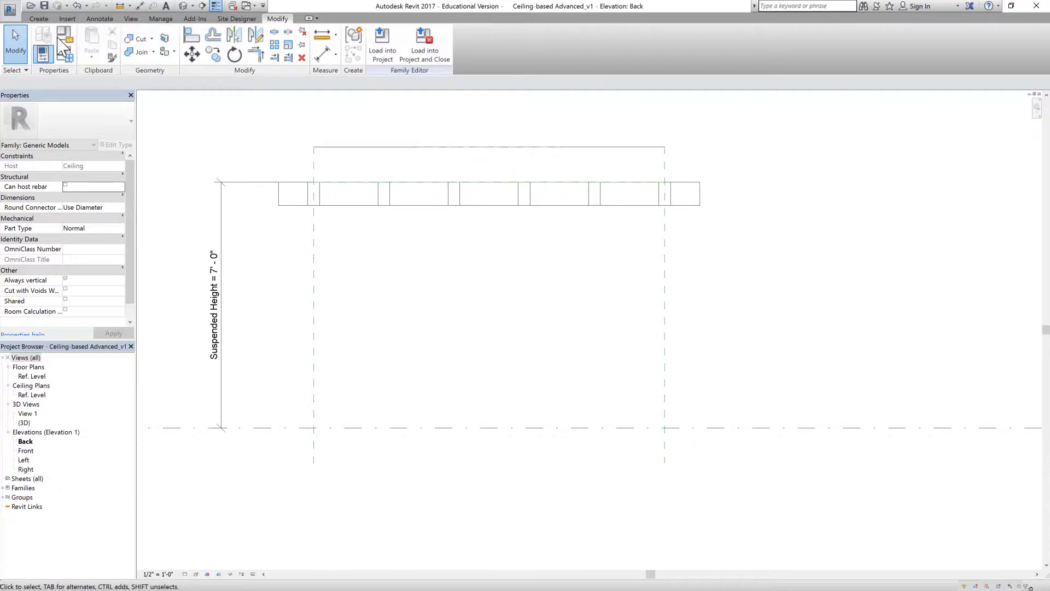
Review the family's type parameters, including Walnut material and 7' 0" suspended height
left_click(64, 55)
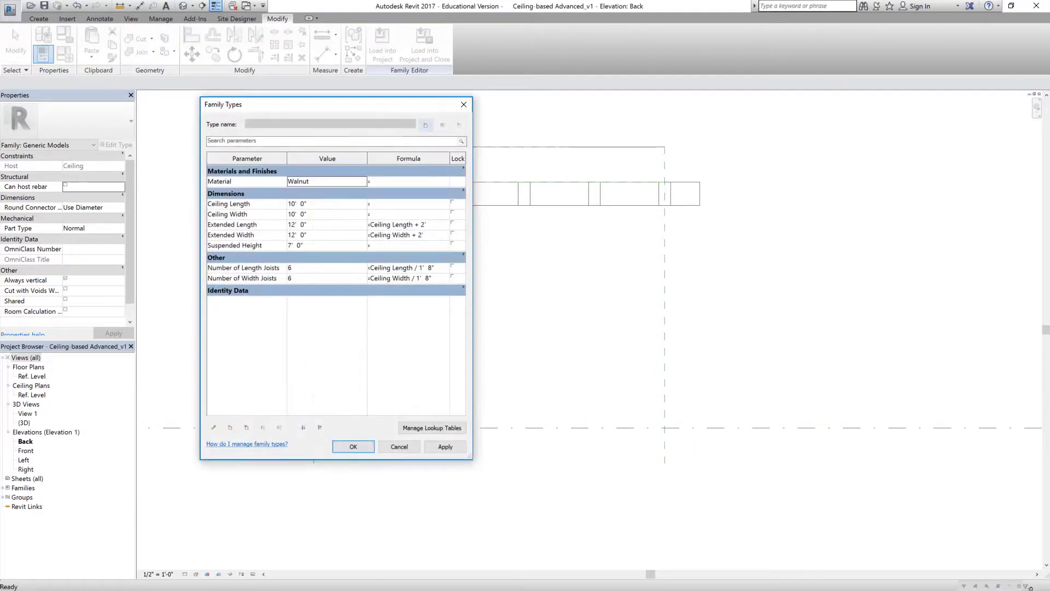
left_click_drag(390, 105, 839, 140)
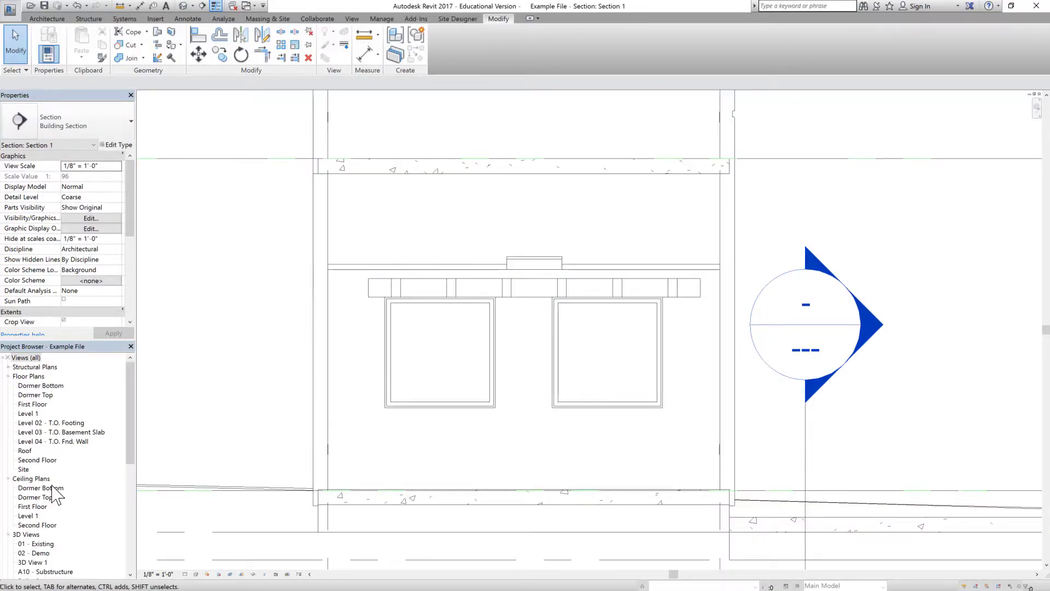
In the Second Floor ceiling plan, place another Ceiling-based Advanced_v1 grid in the central room and select it
double_click(39, 526)
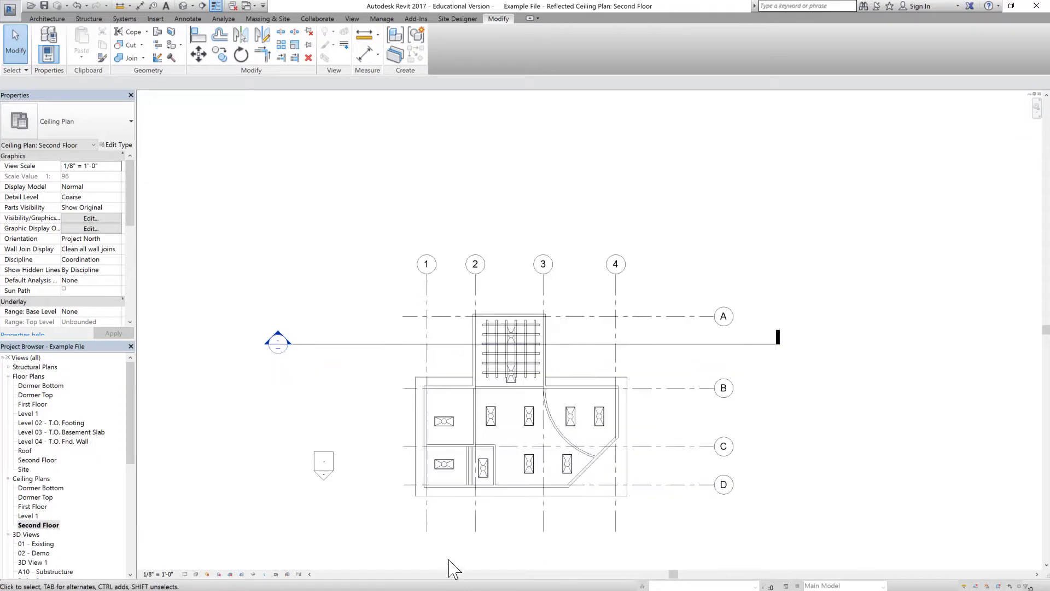
scroll(448, 568, "up", 2)
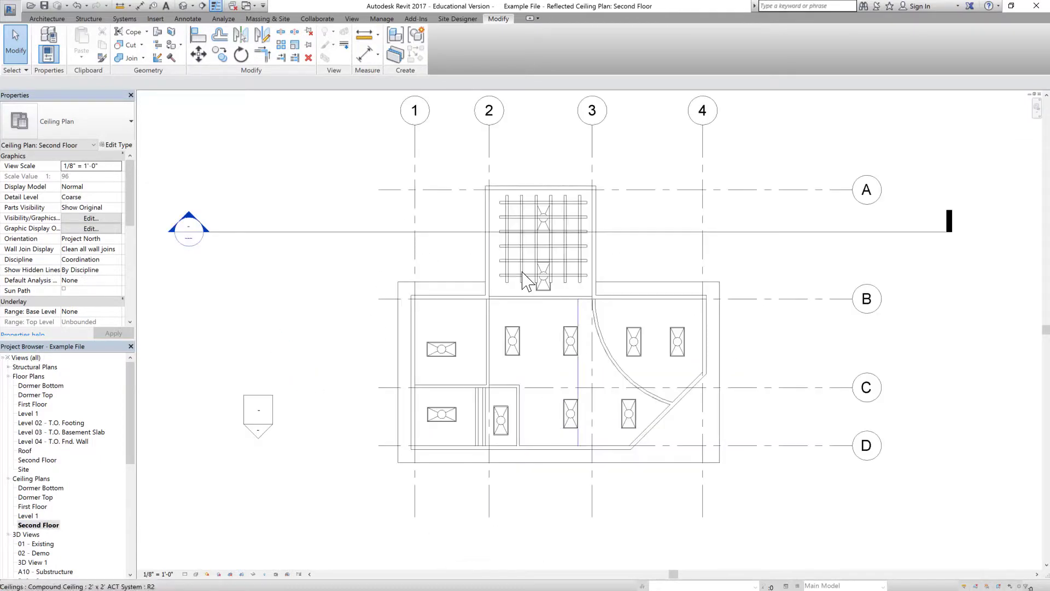
left_click(49, 20)
left_click(128, 44)
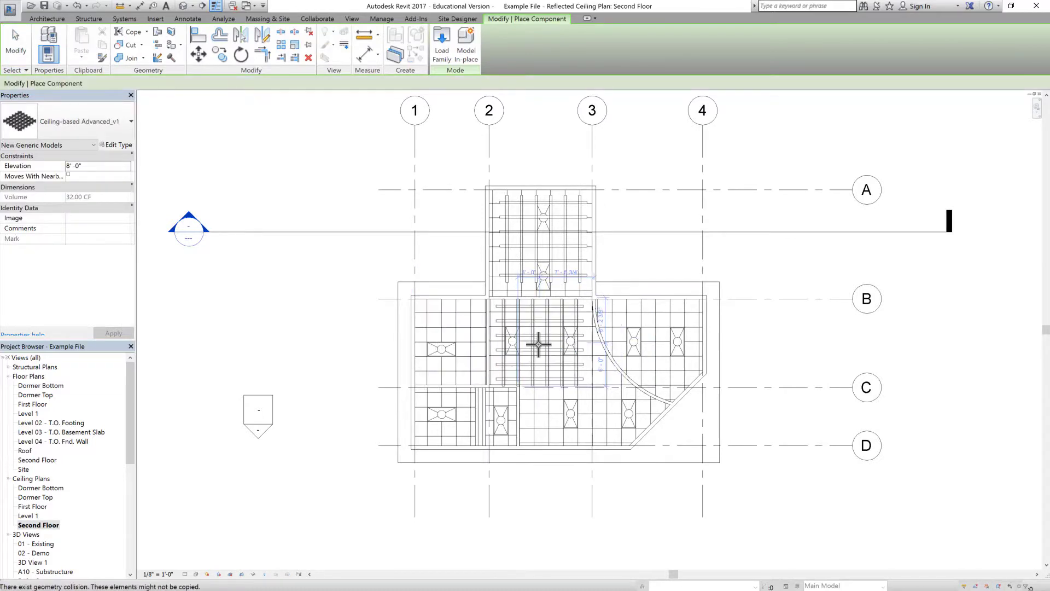
scroll(541, 342, "up", 4)
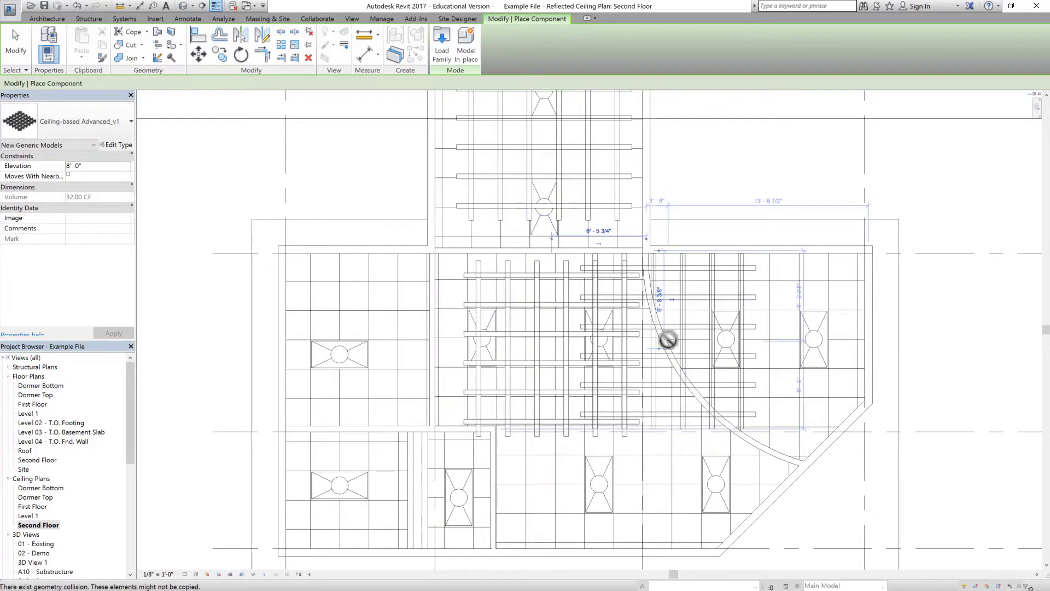
left_click(15, 43)
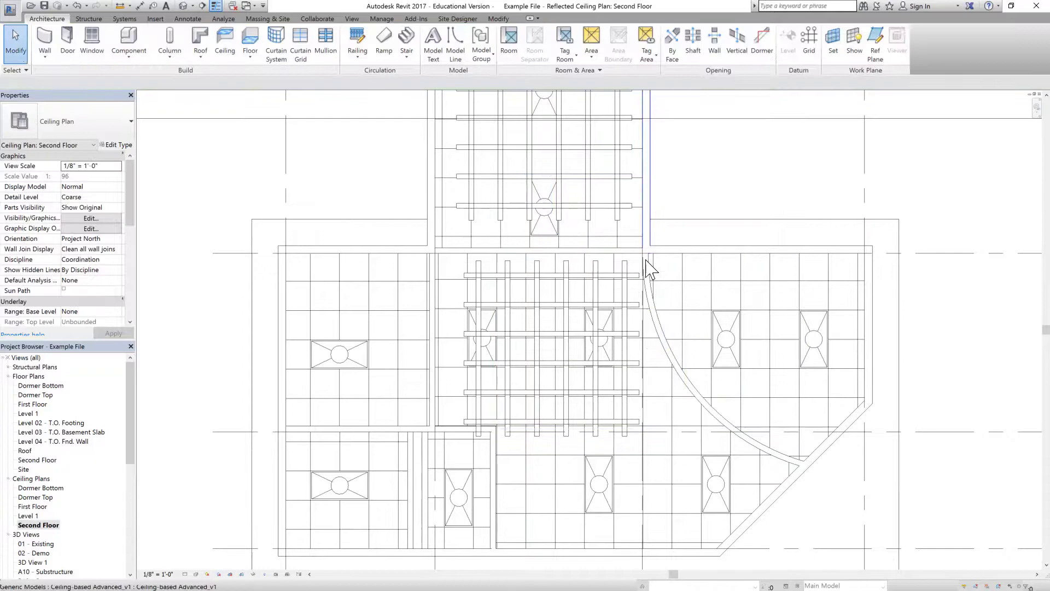
left_click(611, 276)
Duplicate the grid's type as Ceiling-based Advanced_v2 with a 6' 0" Ceiling Length
left_click(116, 145)
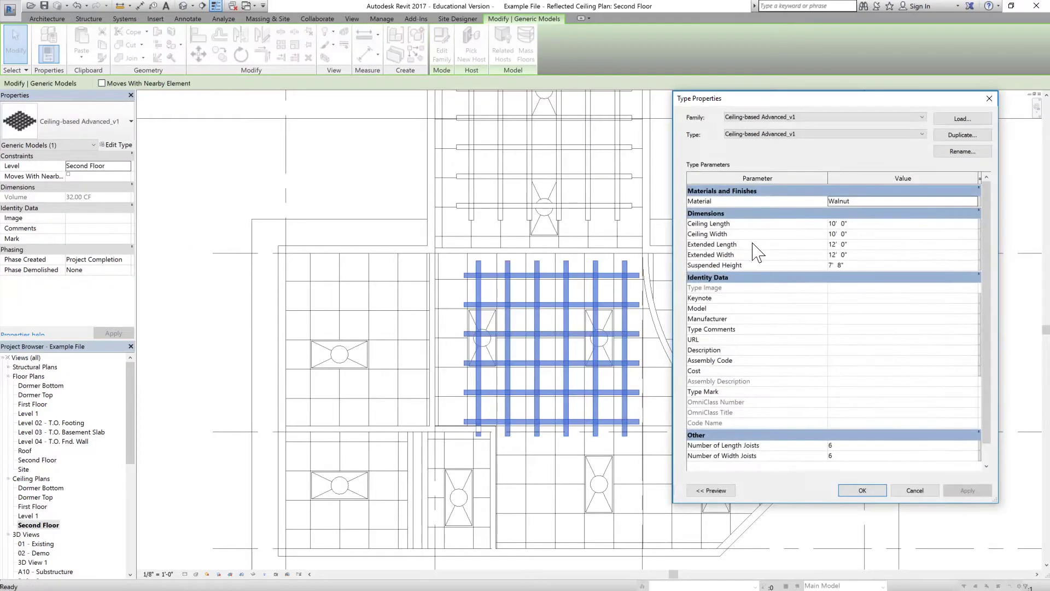
left_click(948, 151)
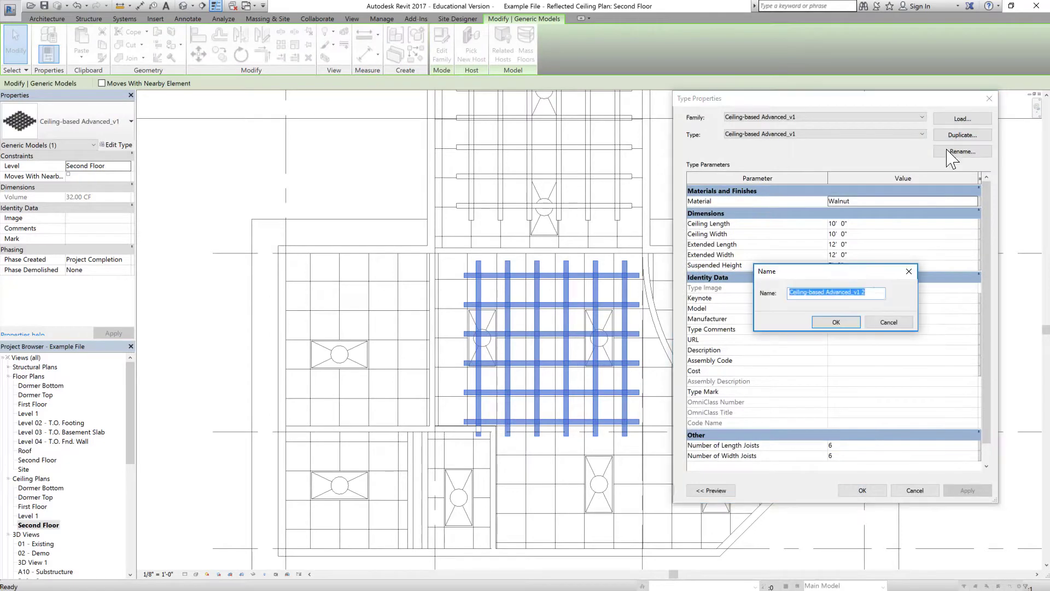
left_click(872, 290)
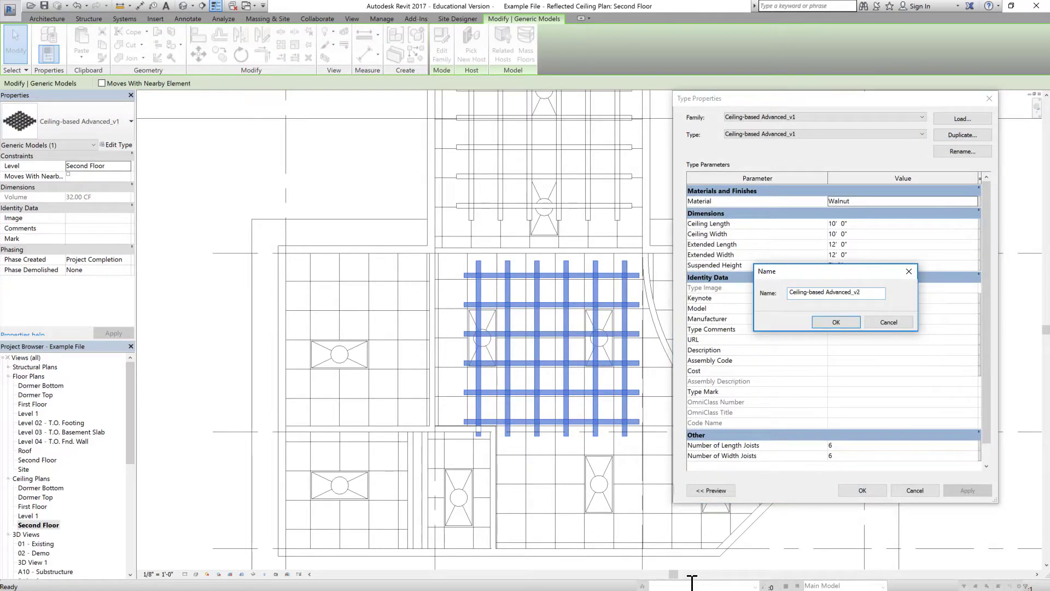
left_click(848, 325)
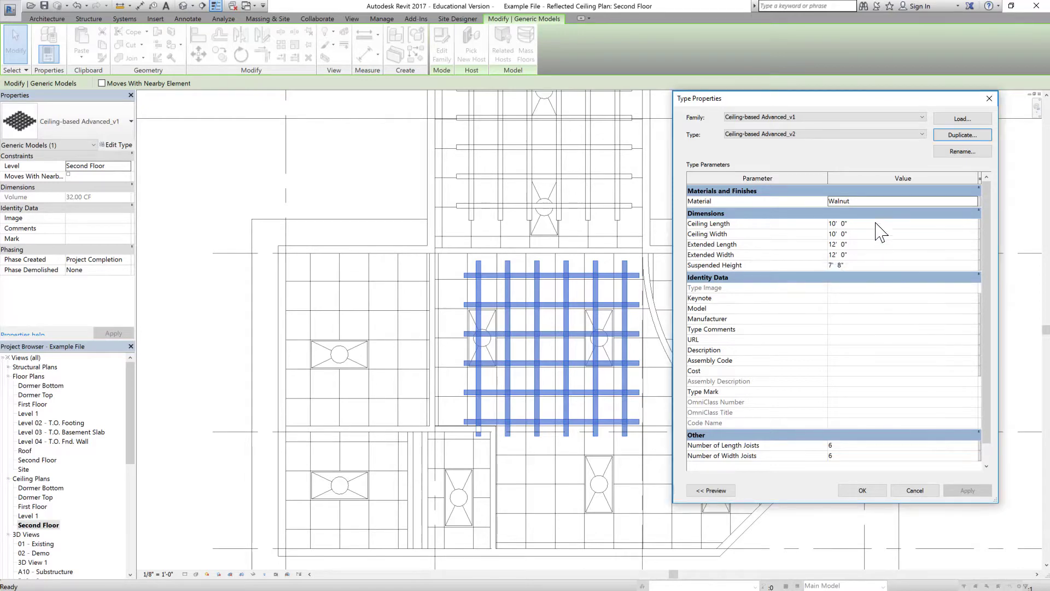
left_click(839, 224)
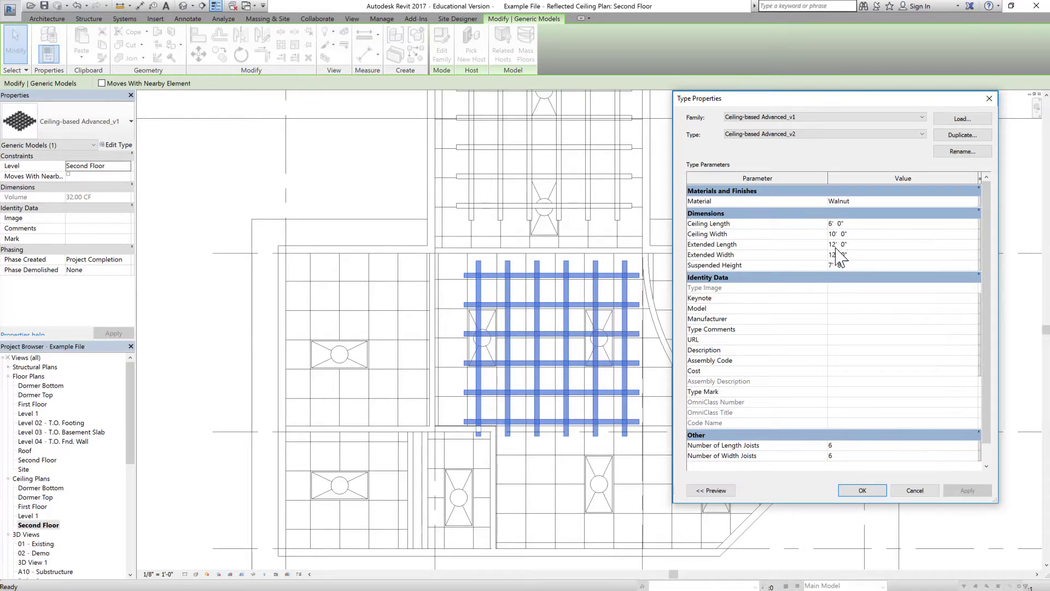
left_click(840, 236)
left_click(863, 491)
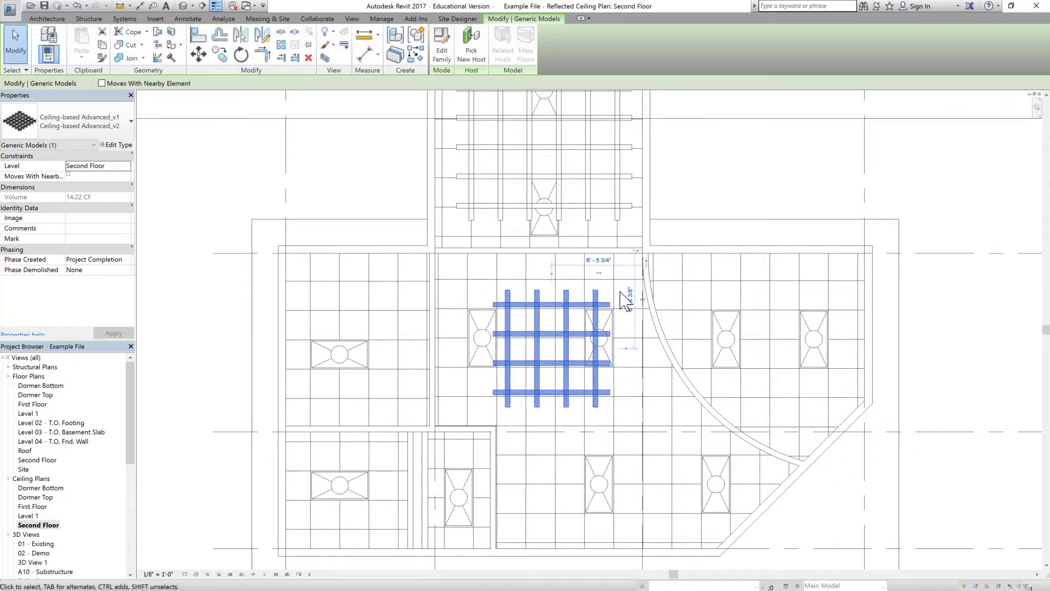
Cancel the move of the resized grid and open the Second Floor floor plan
left_click(198, 54)
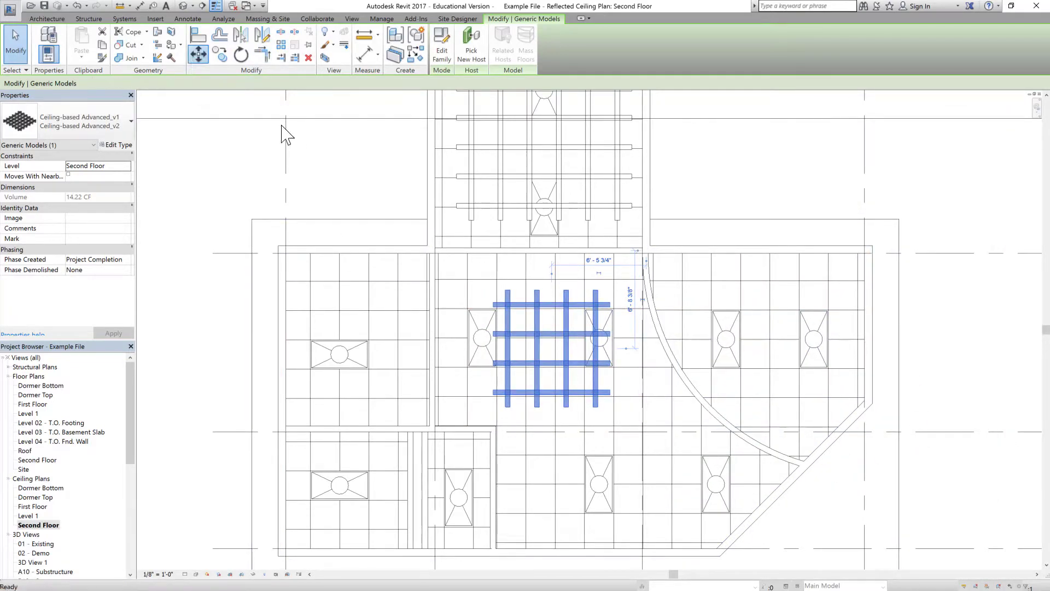
left_click(551, 348)
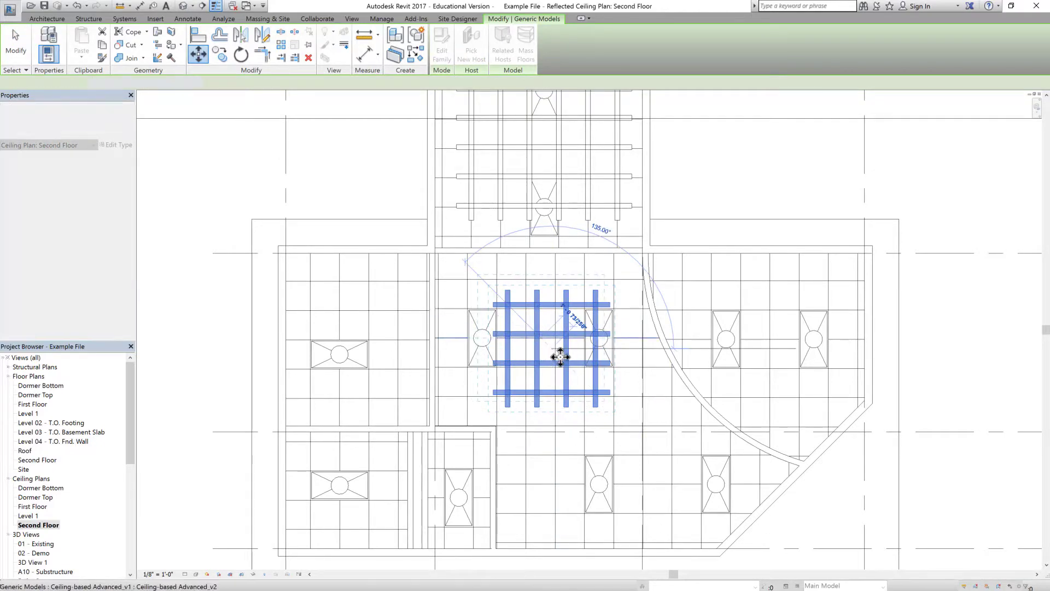
key("Escape")
key("Escape")
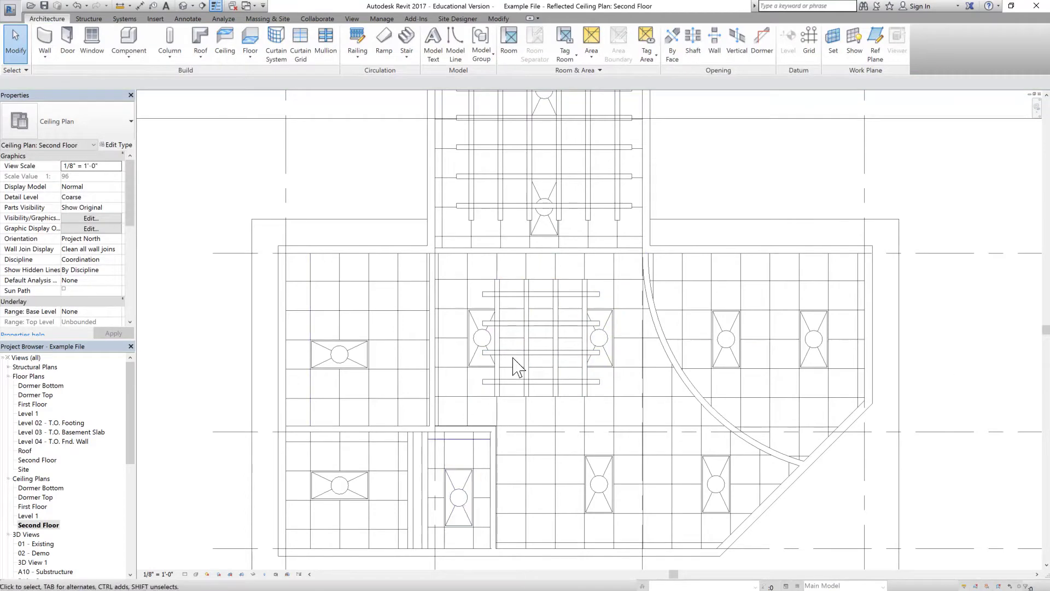
double_click(45, 461)
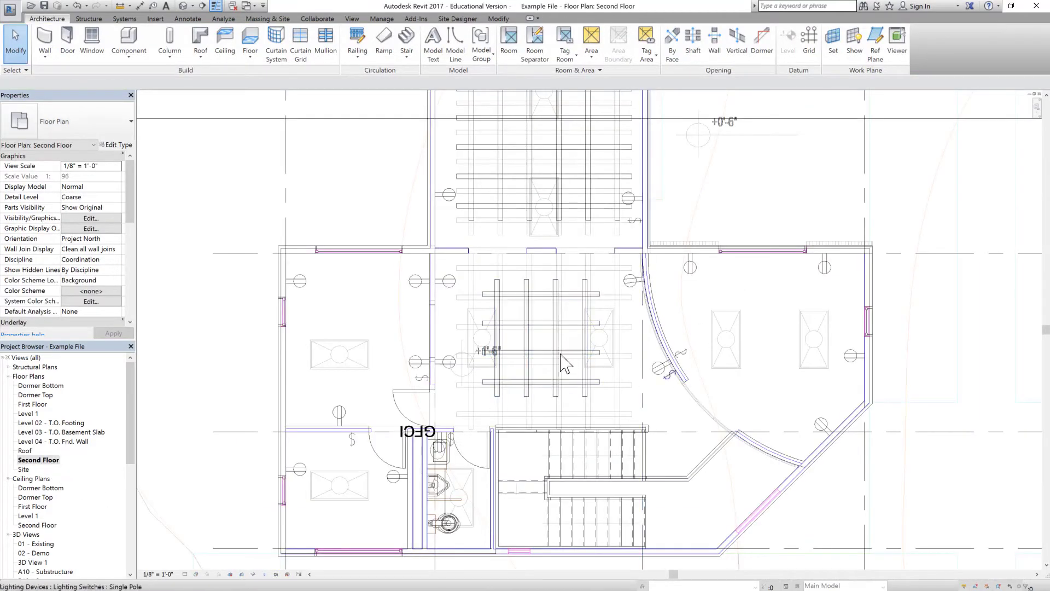
Create a camera view of the second floor and enlarge its crop region on all four sides
left_click(192, 6)
left_click(193, 32)
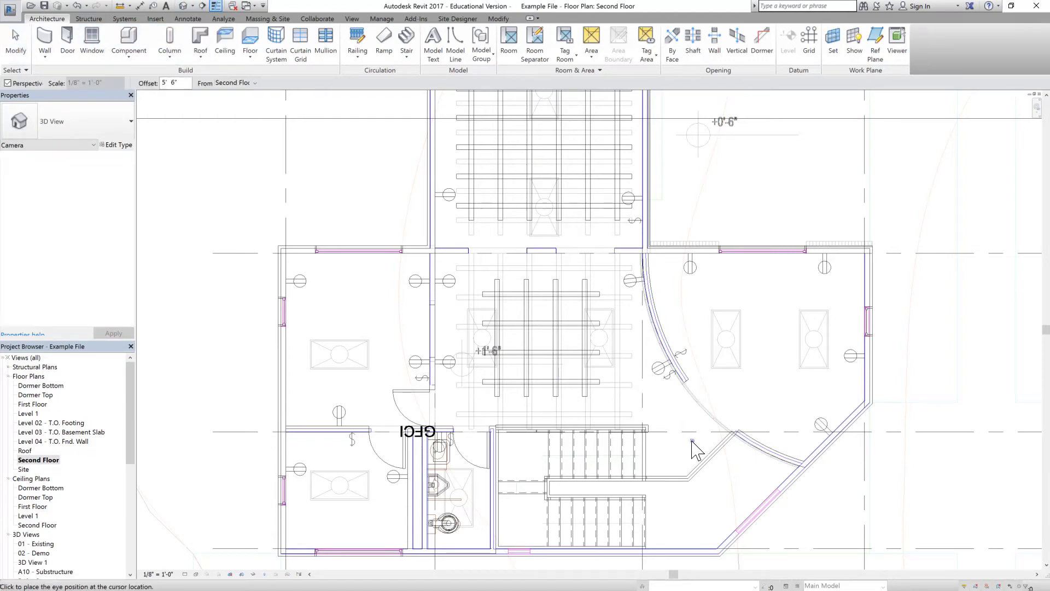
left_click(409, 222)
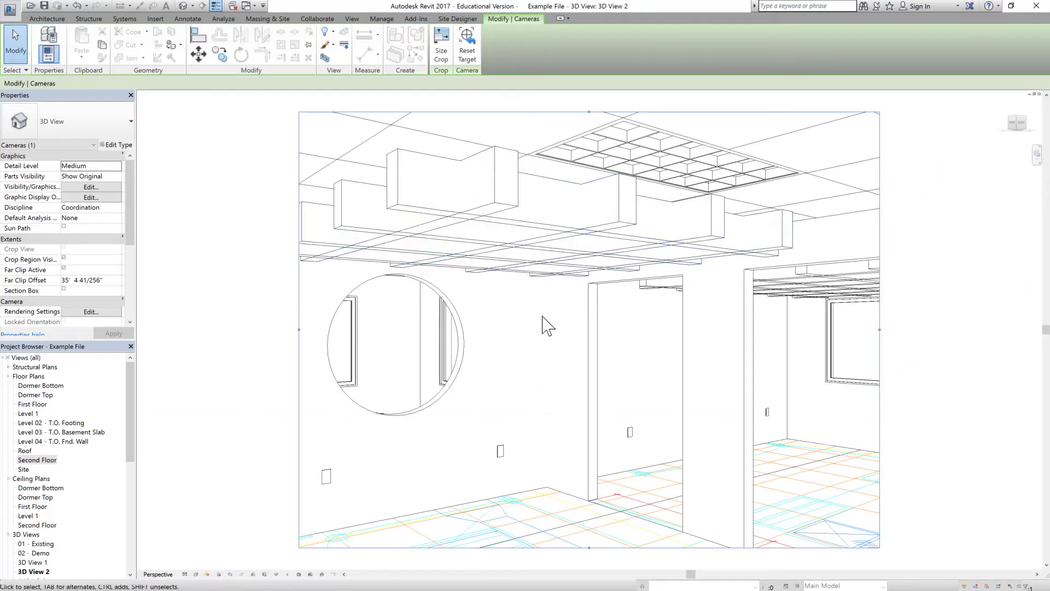
scroll(569, 308, "down", 3)
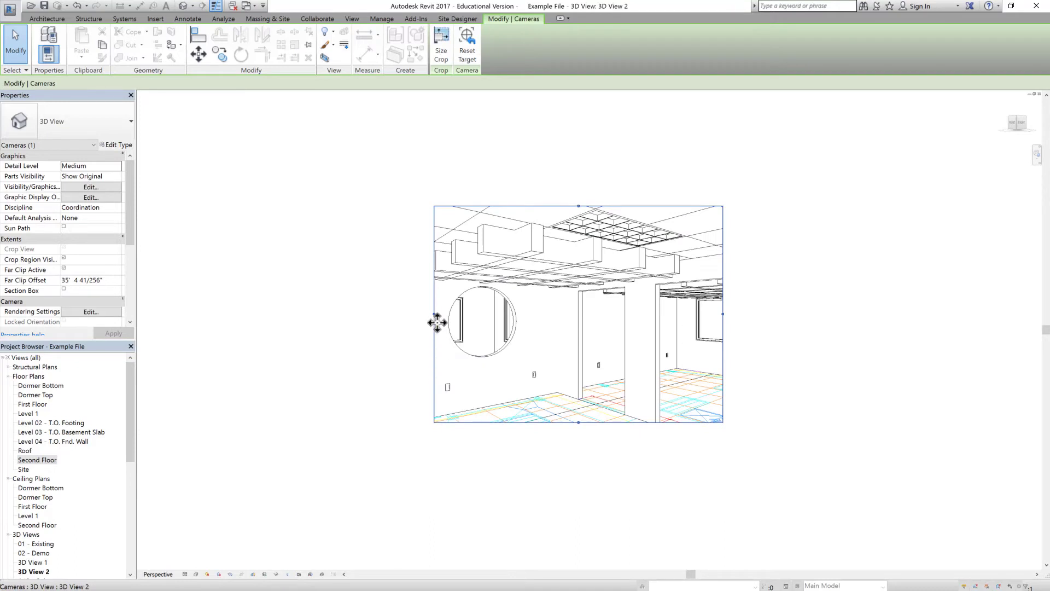
left_click_drag(437, 322, 302, 316)
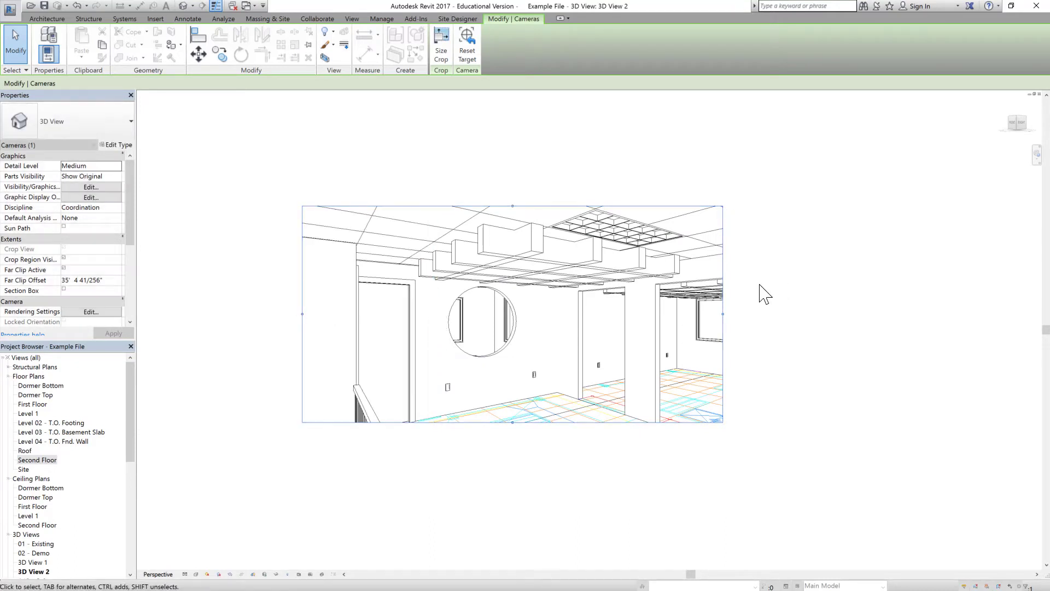
left_click_drag(747, 313, 843, 314)
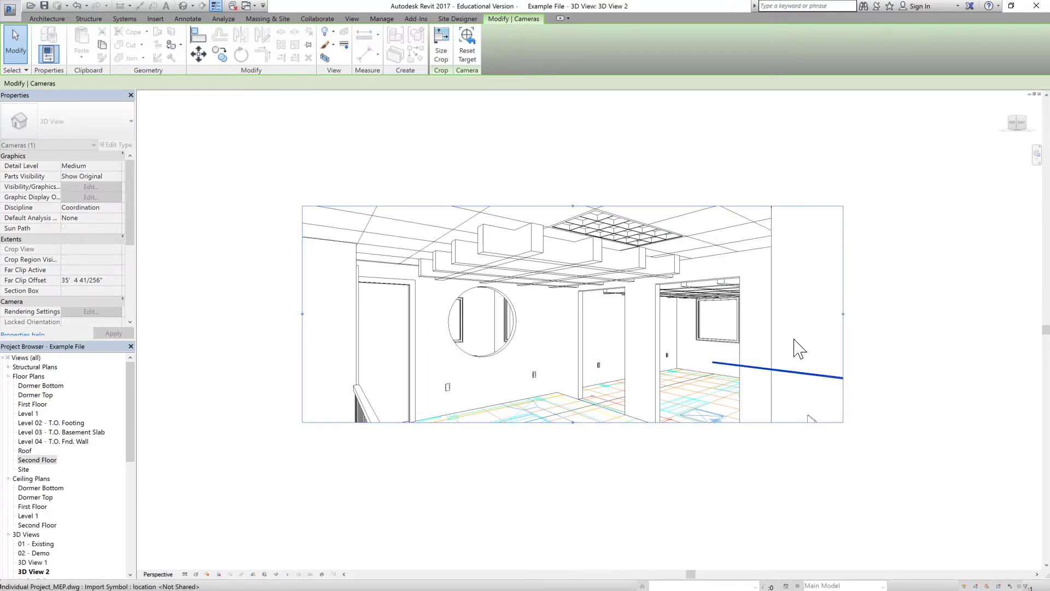
left_click_drag(573, 206, 569, 157)
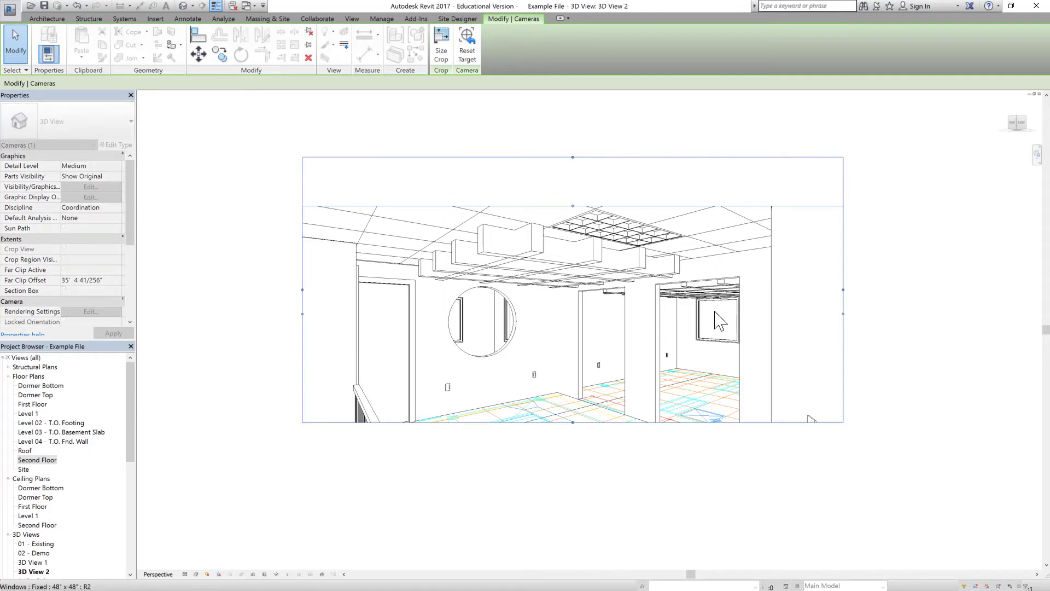
left_click_drag(573, 423, 567, 477)
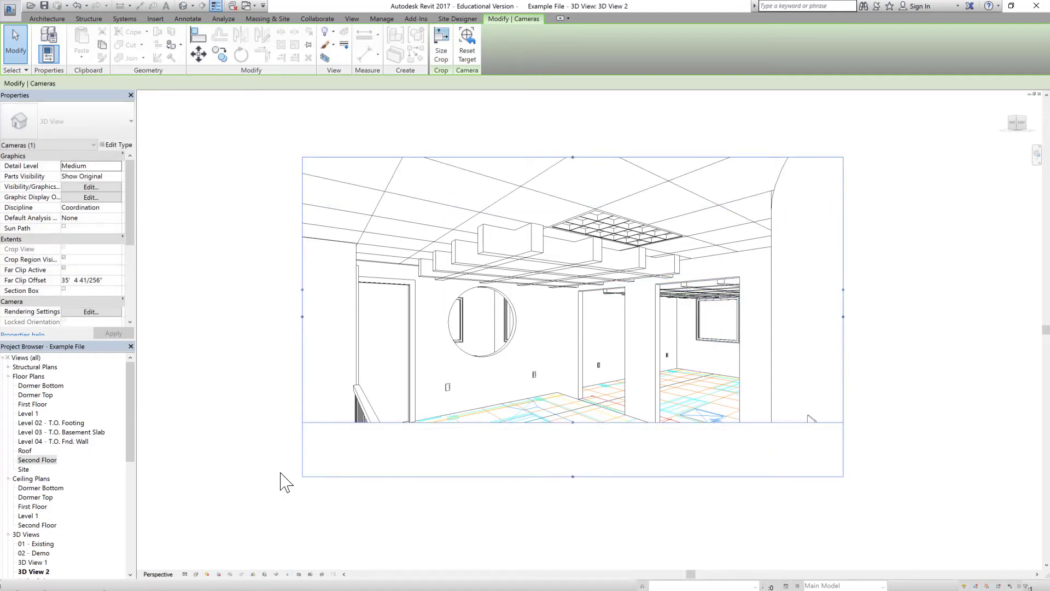
Set the camera view's visual style to Realistic
left_click(195, 574)
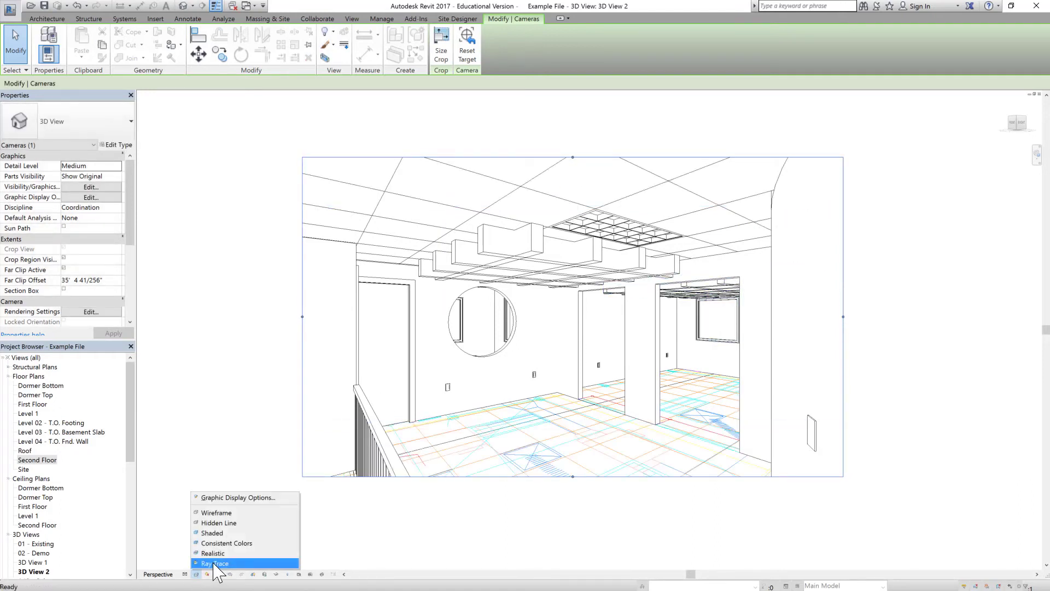
left_click(219, 546)
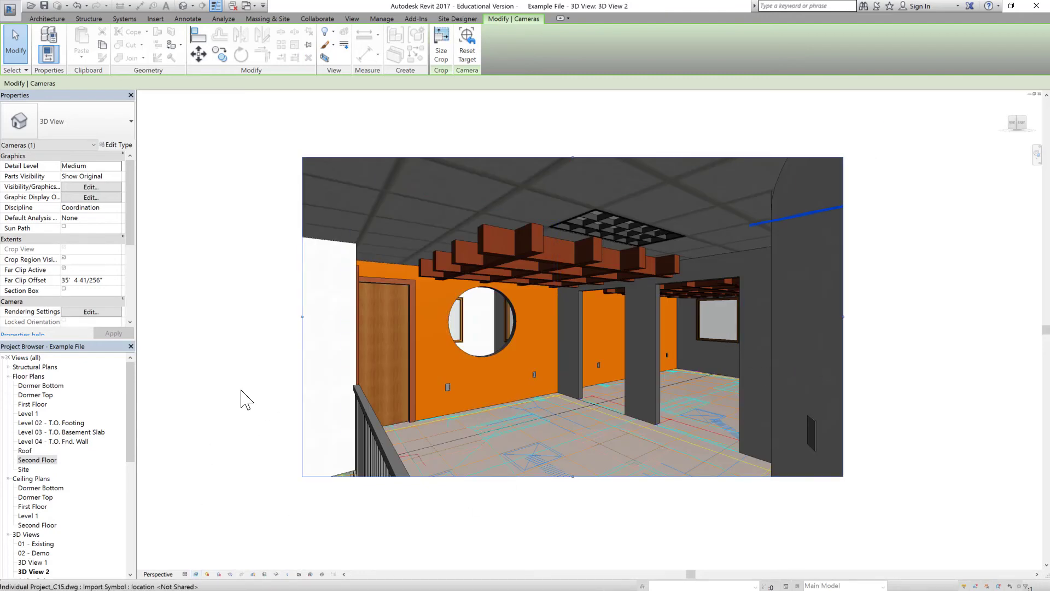
scroll(246, 399, "up", 2)
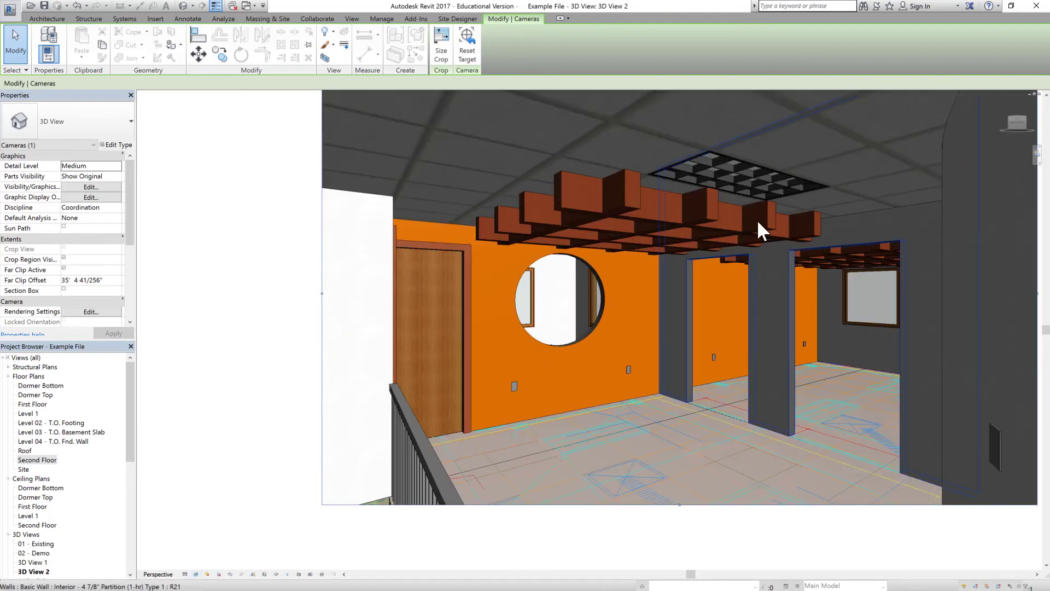